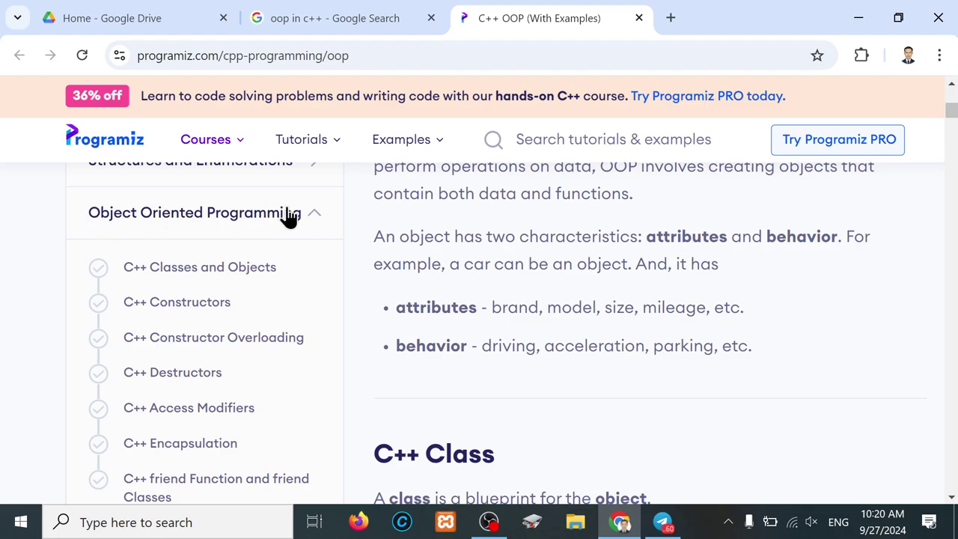
- Search Google for 'oop features' in a new tab
{"action": "scroll", "coordinate": [321, 294], "scroll_direction": "down", "scroll_amount": 1}
{"action": "scroll", "coordinate": [320, 295], "scroll_direction": "down", "scroll_amount": 1}
{"action": "scroll", "coordinate": [321, 294], "scroll_direction": "up", "scroll_amount": 1}
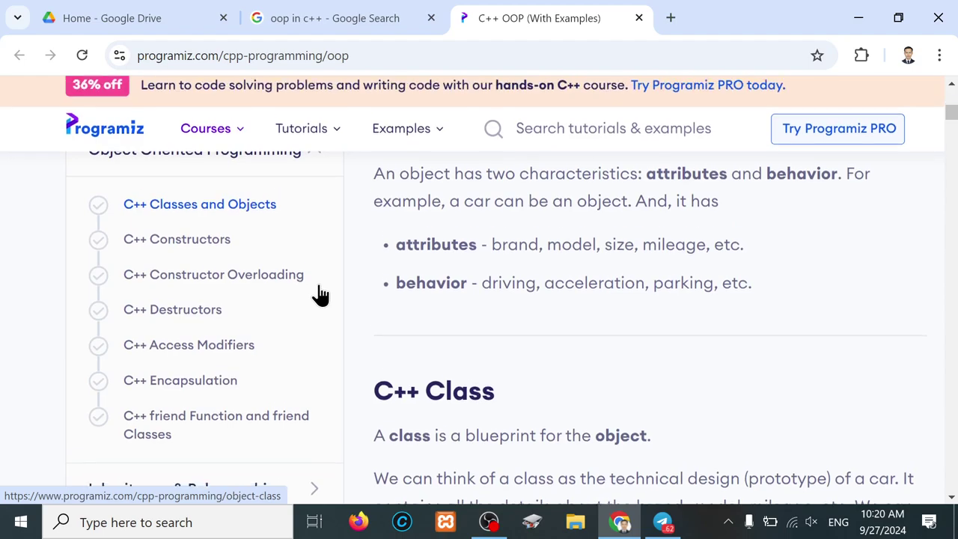
{"action": "scroll", "coordinate": [320, 294], "scroll_direction": "down", "scroll_amount": 1}
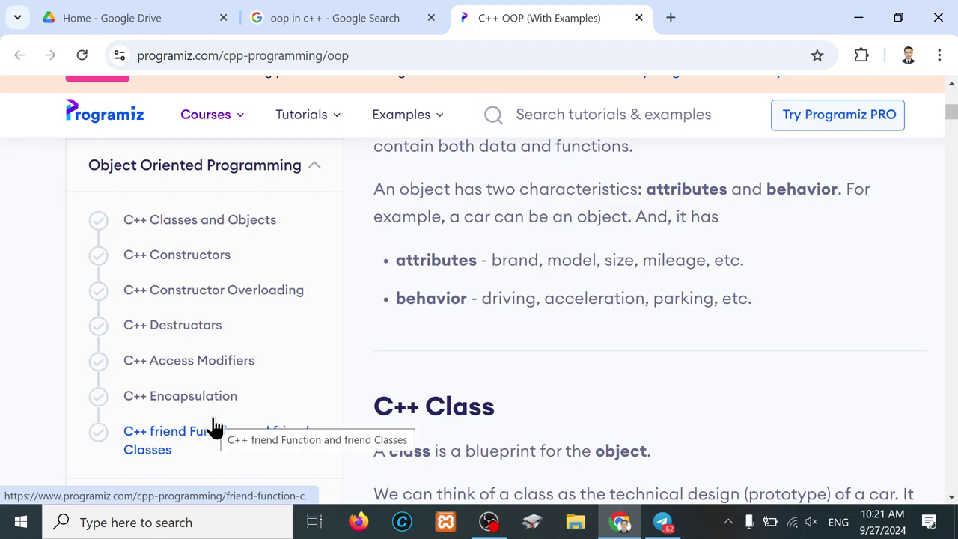
{"action": "left_click", "coordinate": [671, 18]}
{"action": "type", "text": "oop fe"}
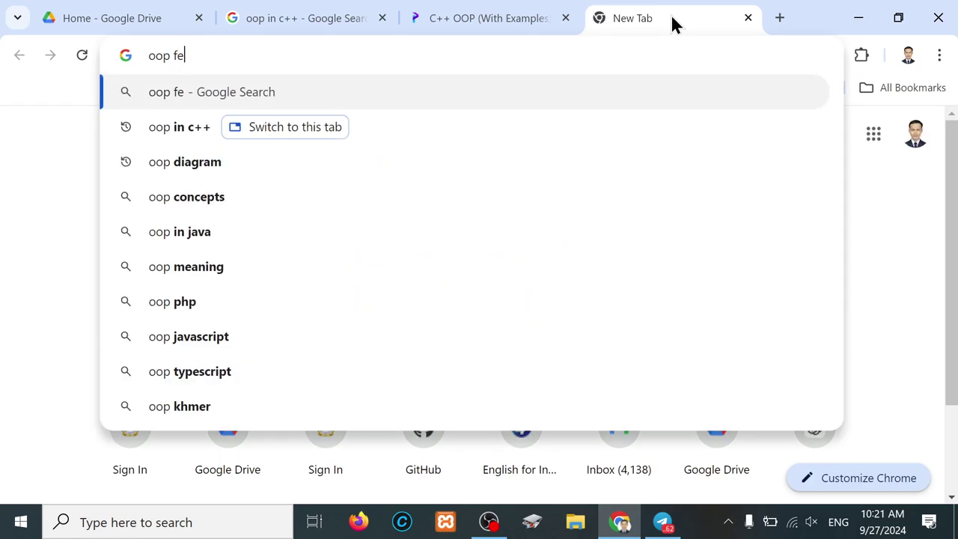
{"action": "type", "text": "at"}
{"action": "key", "text": "Return"}
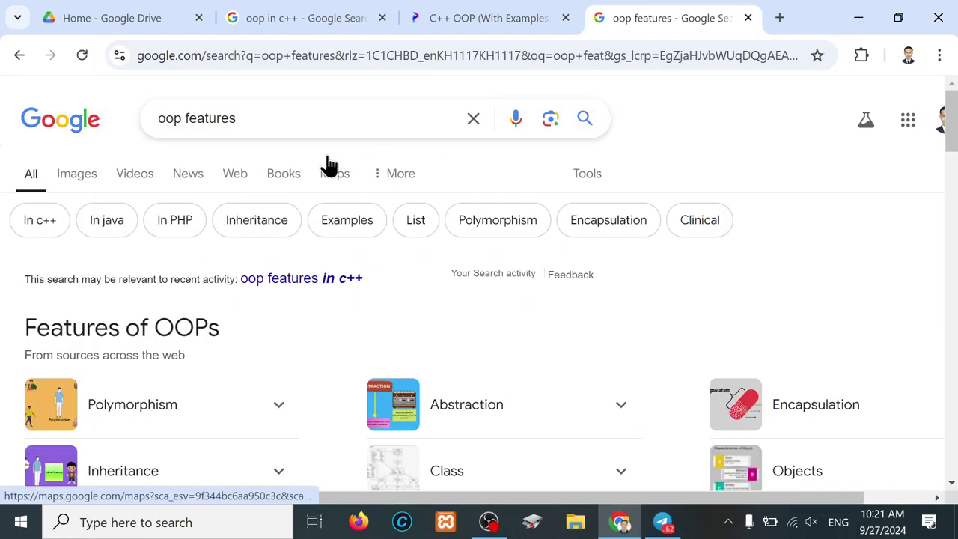
- Open the Naukri Code360 features-of-OOP article from the image results
{"action": "left_click", "coordinate": [64, 175]}
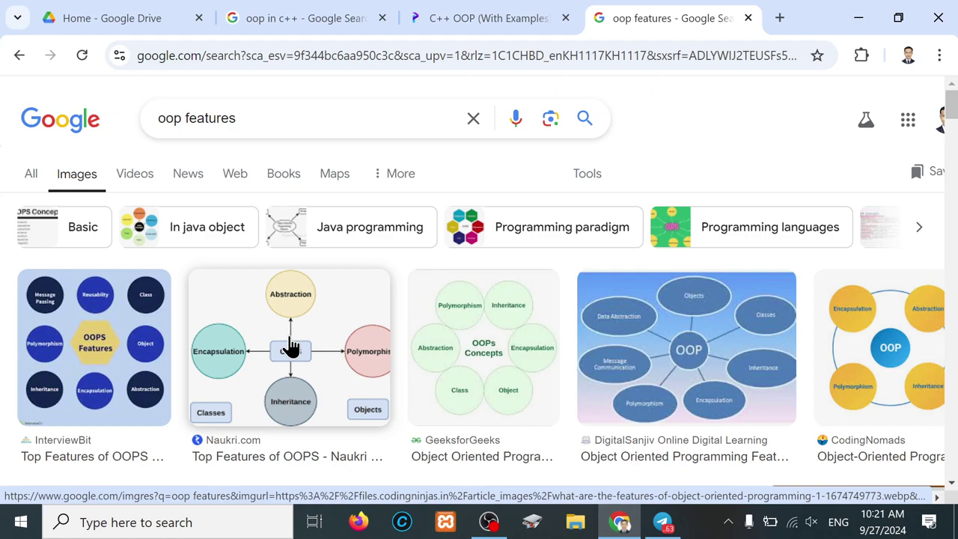
{"action": "left_click", "coordinate": [290, 347]}
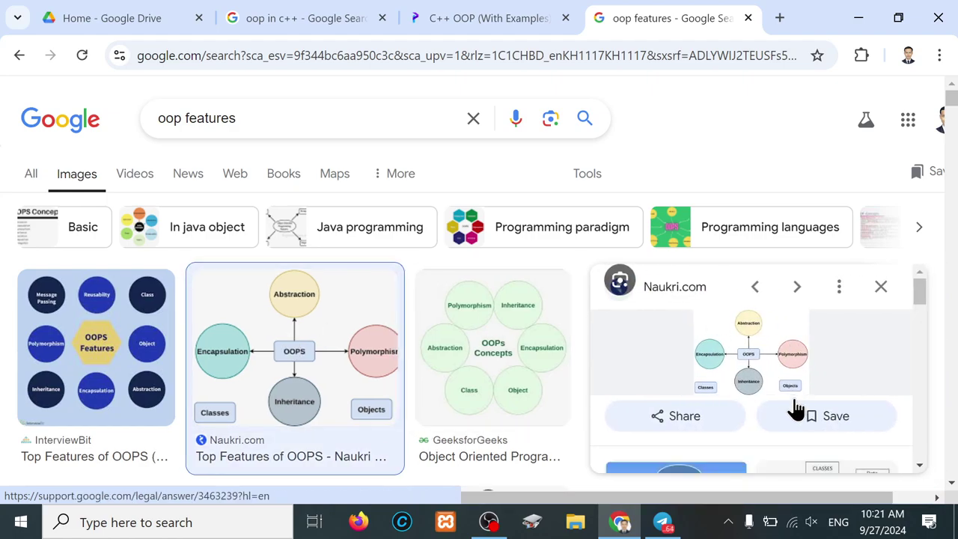
{"action": "left_click", "coordinate": [772, 390]}
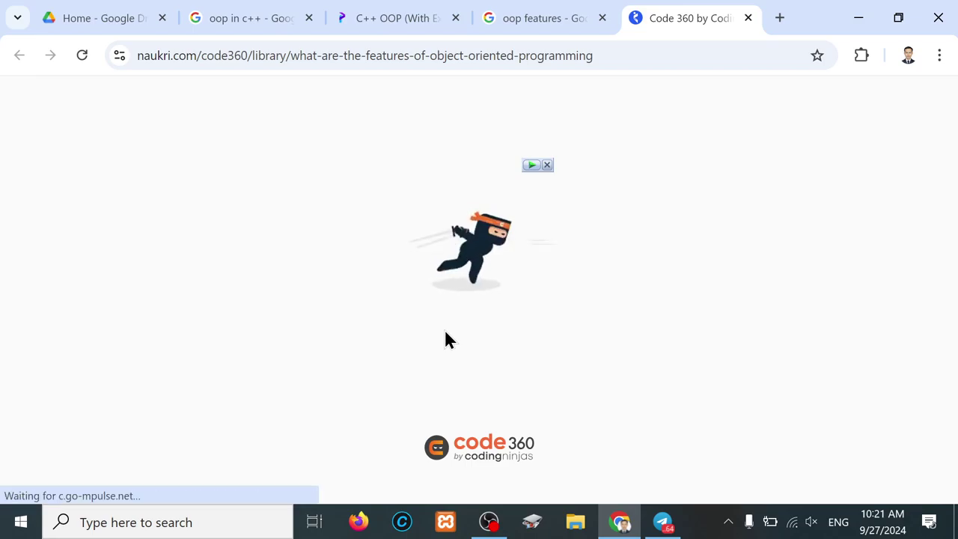
- Open the Code360 OOPS features diagram image in its own tab and close the article tab
{"action": "scroll", "coordinate": [475, 297], "scroll_direction": "down", "scroll_amount": 4}
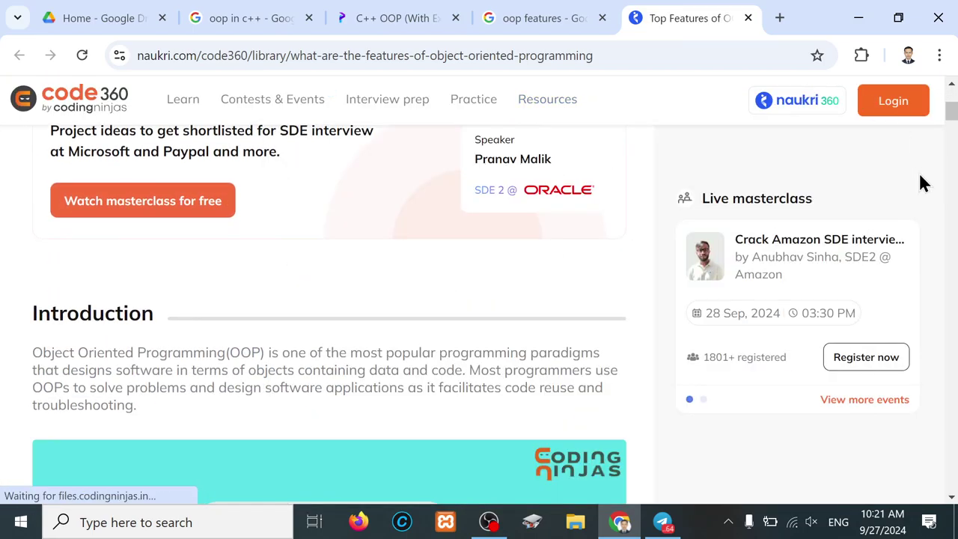
{"action": "scroll", "coordinate": [512, 348], "scroll_direction": "down", "scroll_amount": 5}
{"action": "scroll", "coordinate": [512, 348], "scroll_direction": "up", "scroll_amount": 5}
{"action": "scroll", "coordinate": [512, 348], "scroll_direction": "up", "scroll_amount": 3}
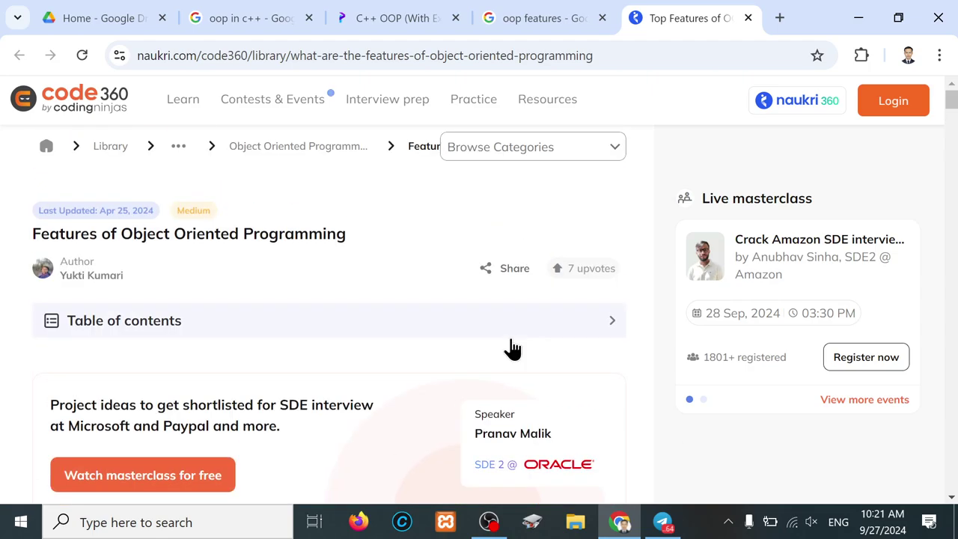
{"action": "scroll", "coordinate": [512, 347], "scroll_direction": "down", "scroll_amount": 5}
{"action": "scroll", "coordinate": [512, 347], "scroll_direction": "down", "scroll_amount": 5}
{"action": "scroll", "coordinate": [512, 347], "scroll_direction": "down", "scroll_amount": 5}
{"action": "scroll", "coordinate": [512, 347], "scroll_direction": "down", "scroll_amount": 5}
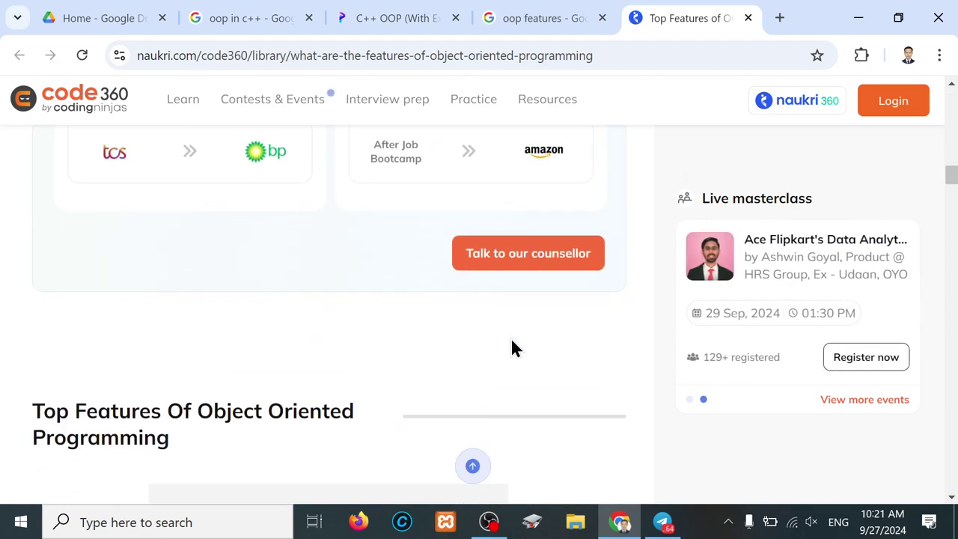
{"action": "scroll", "coordinate": [512, 348], "scroll_direction": "down", "scroll_amount": 5}
{"action": "scroll", "coordinate": [512, 347], "scroll_direction": "up", "scroll_amount": 2}
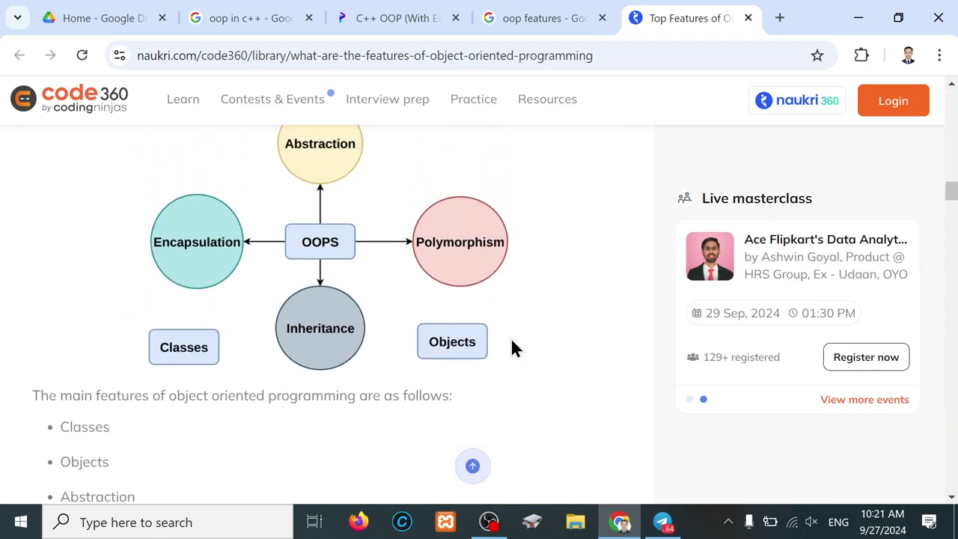
{"action": "right_click", "coordinate": [243, 240]}
{"action": "left_click", "coordinate": [326, 259]}
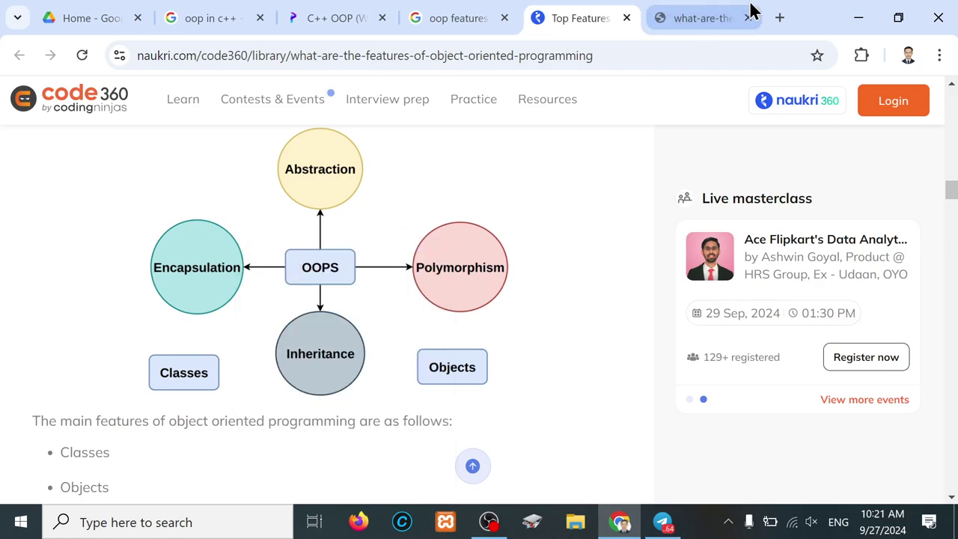
{"action": "left_click", "coordinate": [728, 20]}
{"action": "left_click", "coordinate": [625, 18]}
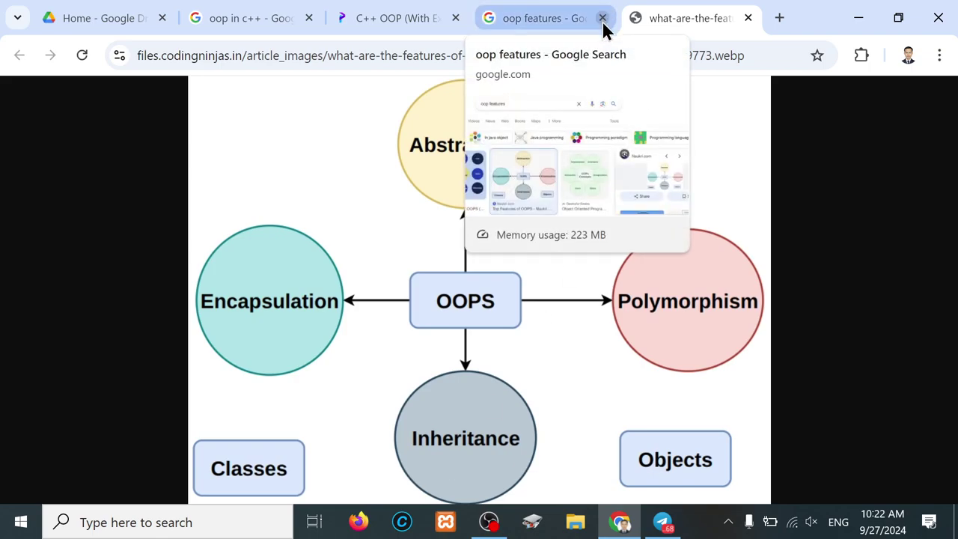
- Return to the Programiz C++ OOP tab and scroll to the C++ Class section
{"action": "left_click", "coordinate": [409, 23]}
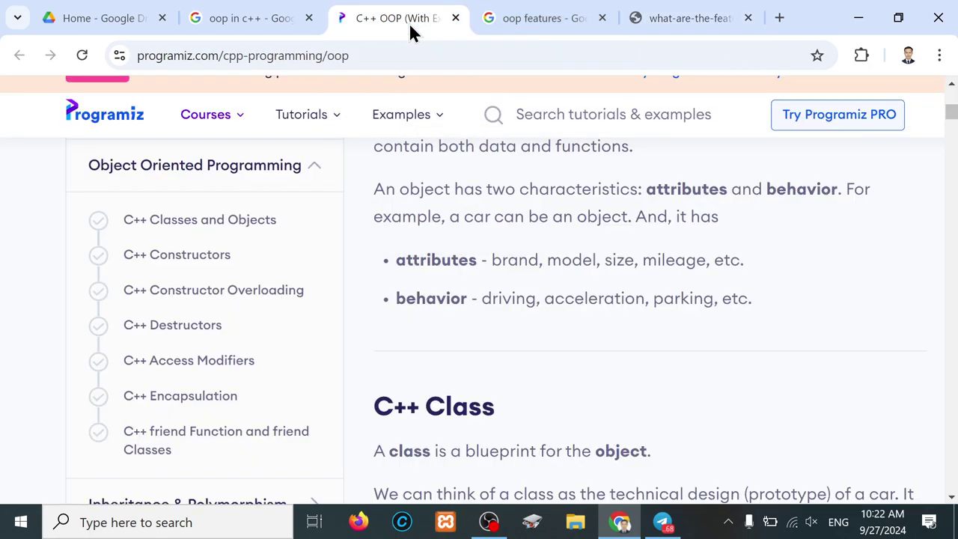
{"action": "scroll", "coordinate": [505, 322], "scroll_direction": "up", "scroll_amount": 3}
{"action": "scroll", "coordinate": [505, 322], "scroll_direction": "up", "scroll_amount": 2}
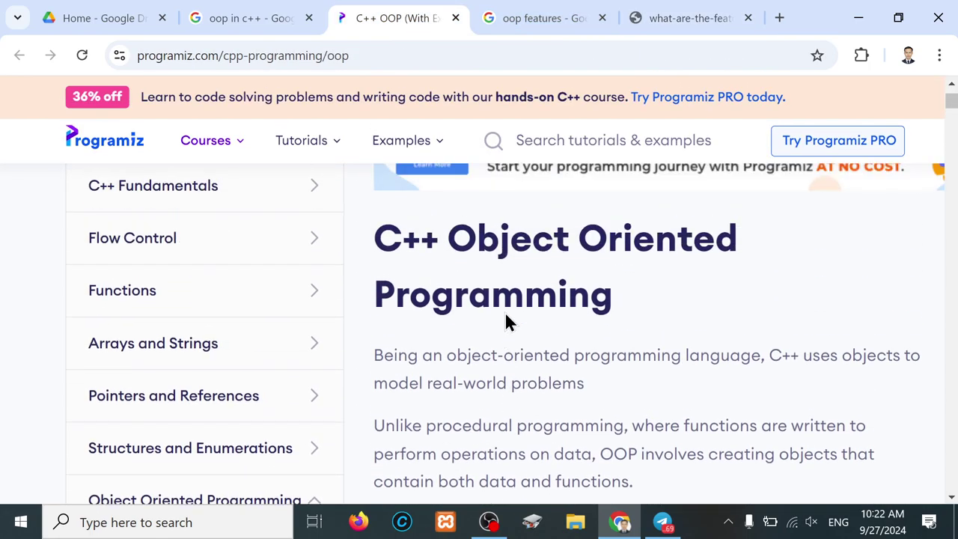
{"action": "scroll", "coordinate": [505, 322], "scroll_direction": "up", "scroll_amount": 1}
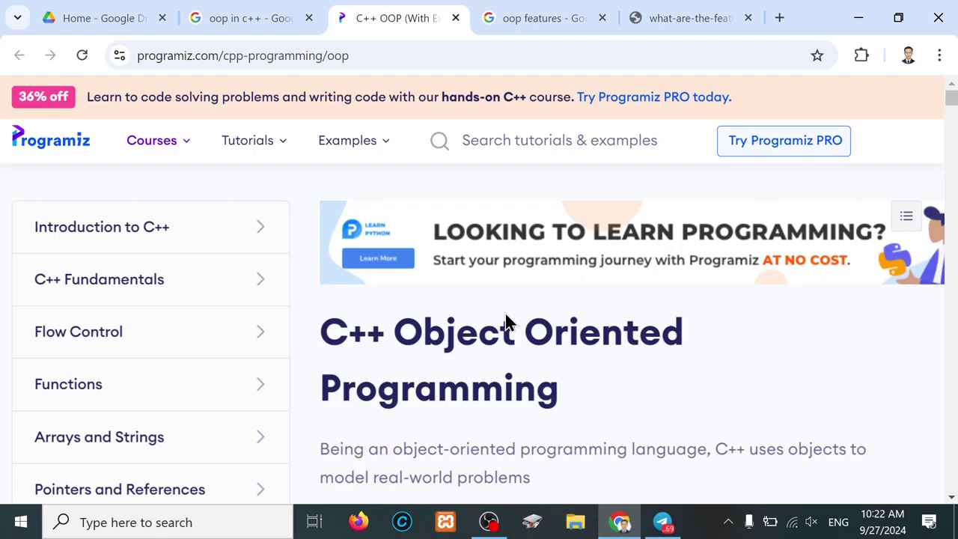
{"action": "scroll", "coordinate": [506, 322], "scroll_direction": "down", "scroll_amount": 3}
{"action": "scroll", "coordinate": [505, 312], "scroll_direction": "down", "scroll_amount": 2}
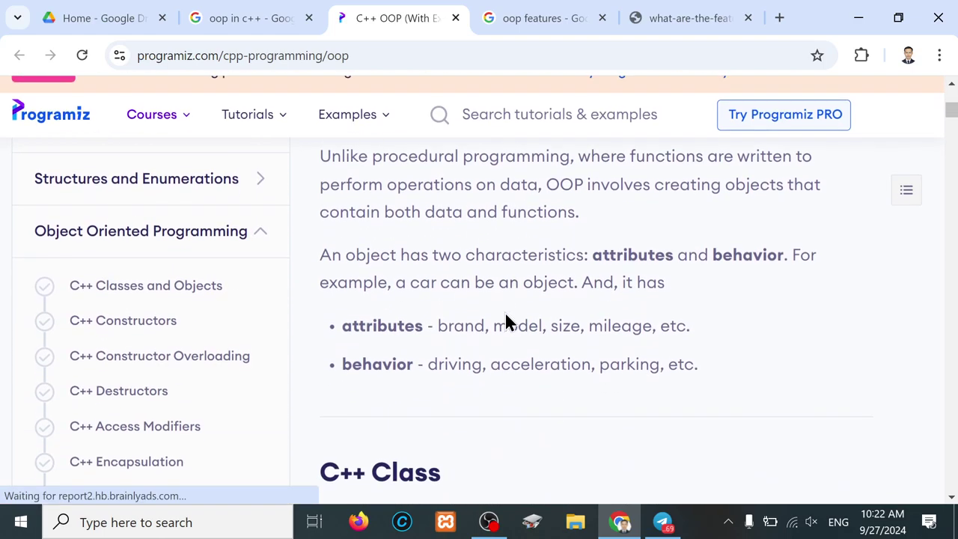
{"action": "scroll", "coordinate": [504, 311], "scroll_direction": "down", "scroll_amount": 1}
{"action": "scroll", "coordinate": [505, 312], "scroll_direction": "down", "scroll_amount": 1}
{"action": "scroll", "coordinate": [506, 322], "scroll_direction": "down", "scroll_amount": 1}
{"action": "scroll", "coordinate": [506, 322], "scroll_direction": "down", "scroll_amount": 1}
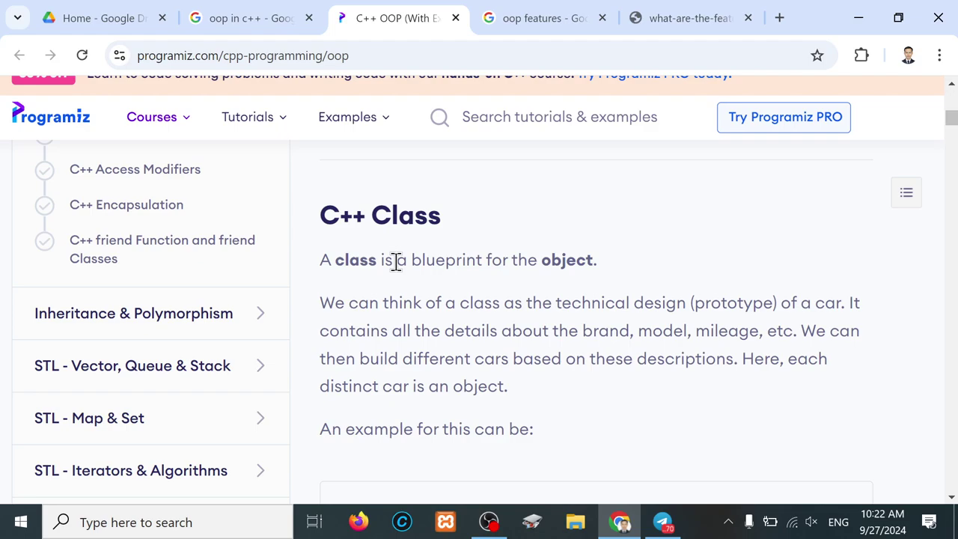
- Highlight 'a blueprint for the object', clear it, and move on to the 'A class named Car' diagram
{"action": "left_click_drag", "start_coordinate": [397, 262], "coordinate": [597, 264]}
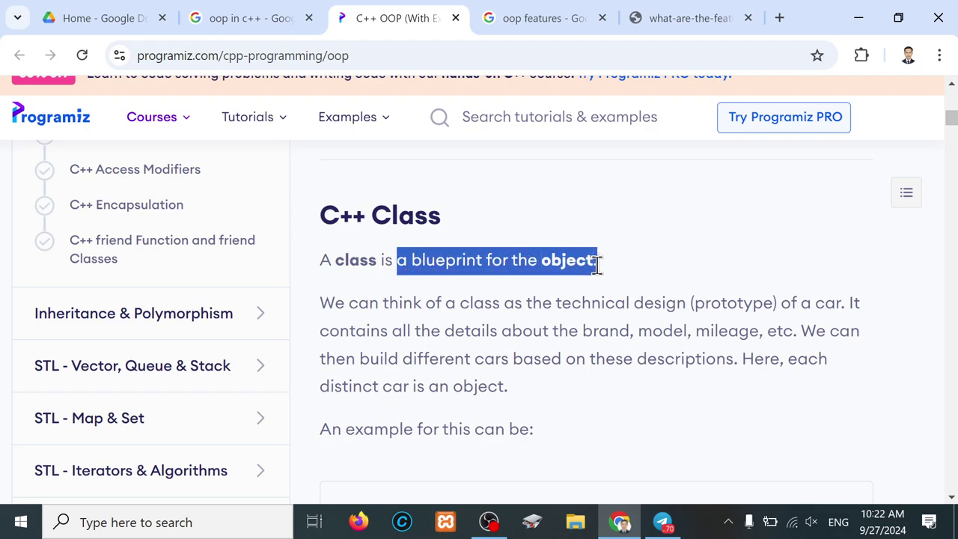
{"action": "left_click", "coordinate": [461, 280]}
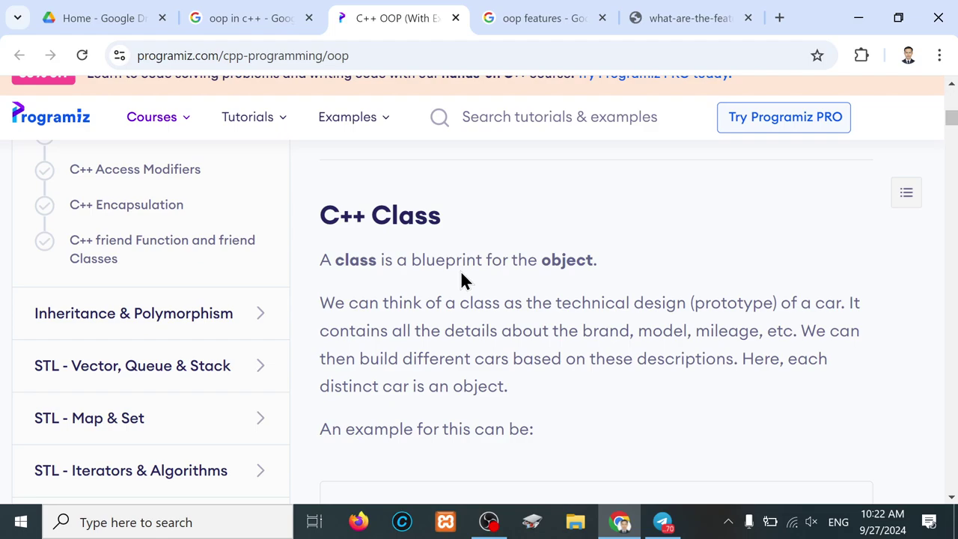
{"action": "scroll", "coordinate": [460, 279], "scroll_direction": "down", "scroll_amount": 2}
{"action": "scroll", "coordinate": [460, 279], "scroll_direction": "down", "scroll_amount": 1}
{"action": "scroll", "coordinate": [460, 280], "scroll_direction": "down", "scroll_amount": 1}
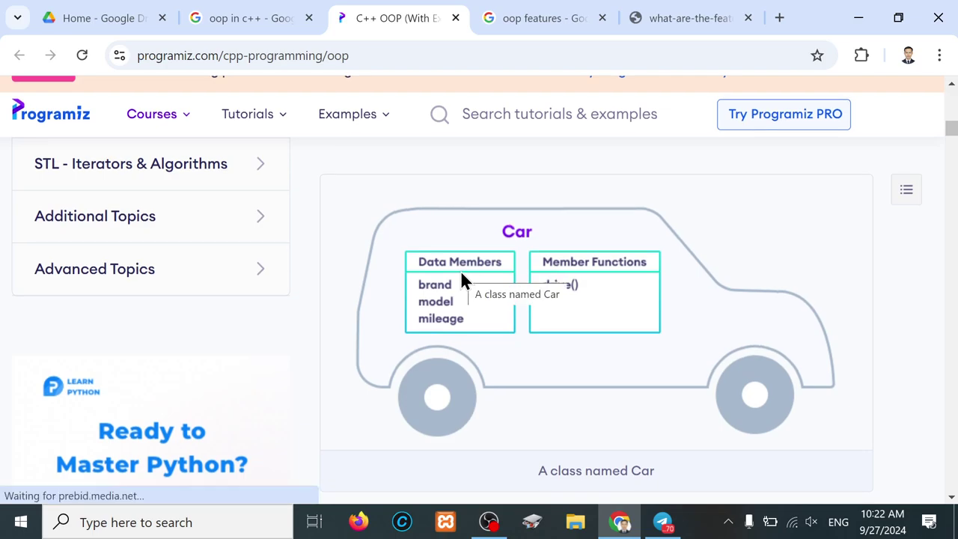
{"action": "scroll", "coordinate": [460, 279], "scroll_direction": "down", "scroll_amount": 1}
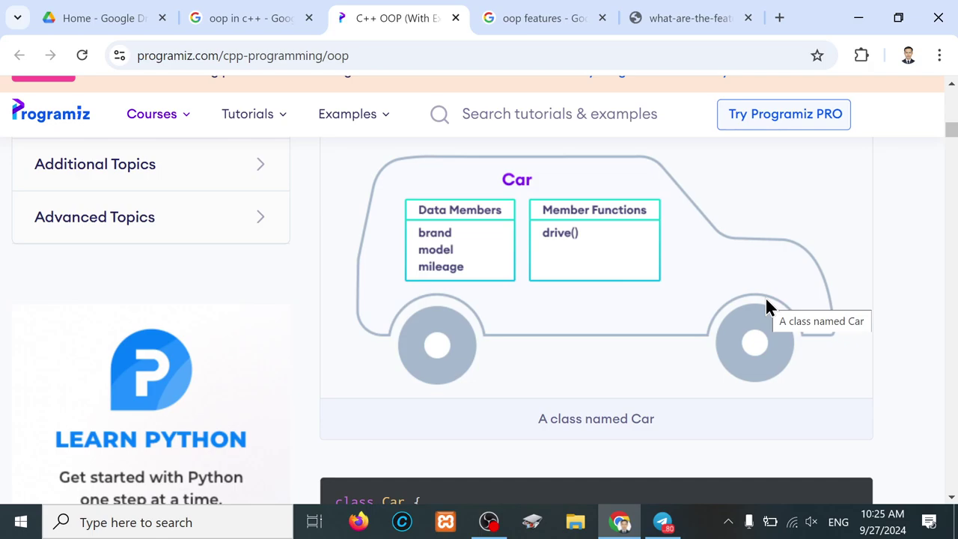
- Highlight the 'class Car {', 'public:' and 'brand, model' lines of the Car class code
{"action": "scroll", "coordinate": [767, 307], "scroll_direction": "down", "scroll_amount": 1}
{"action": "scroll", "coordinate": [766, 307], "scroll_direction": "down", "scroll_amount": 1}
{"action": "scroll", "coordinate": [766, 307], "scroll_direction": "down", "scroll_amount": 2}
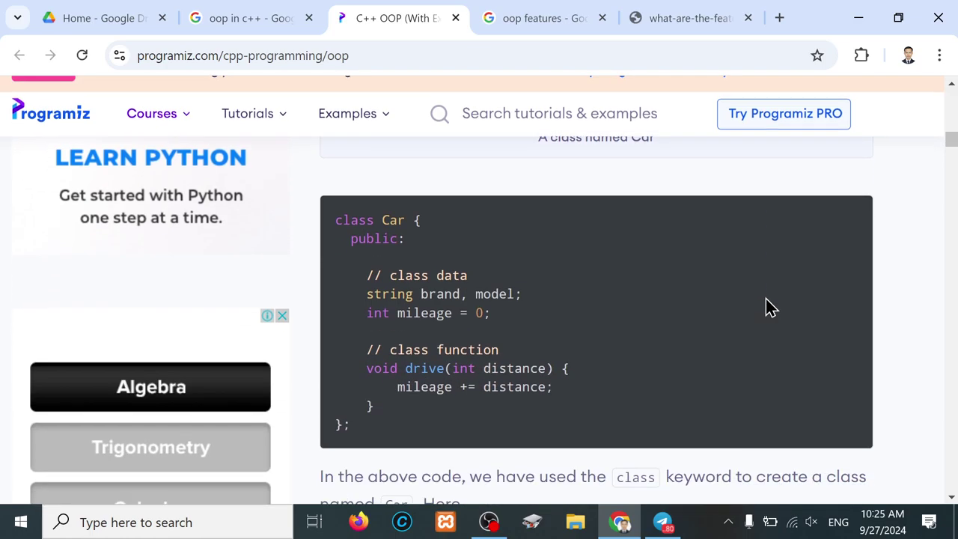
{"action": "scroll", "coordinate": [767, 307], "scroll_direction": "down", "scroll_amount": 1}
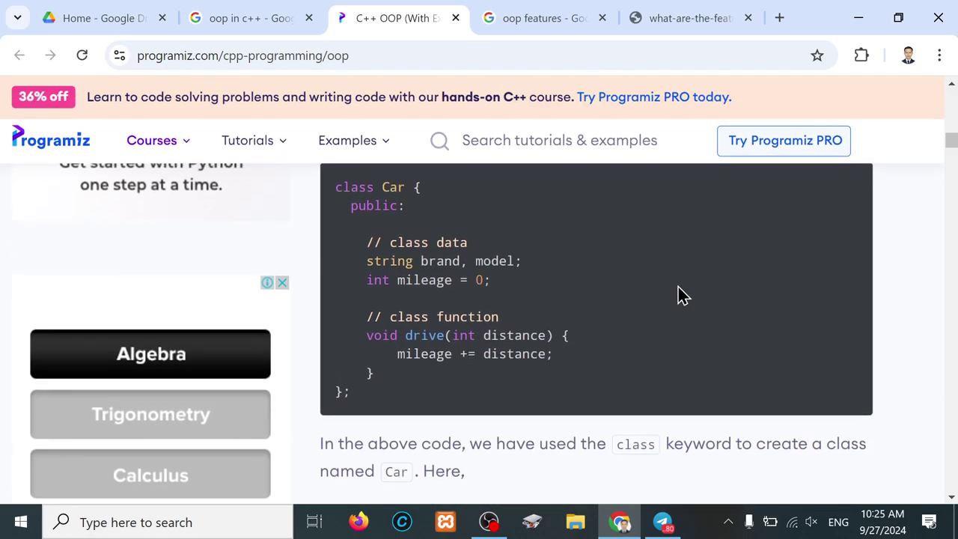
{"action": "left_click_drag", "start_coordinate": [336, 187], "coordinate": [425, 190]}
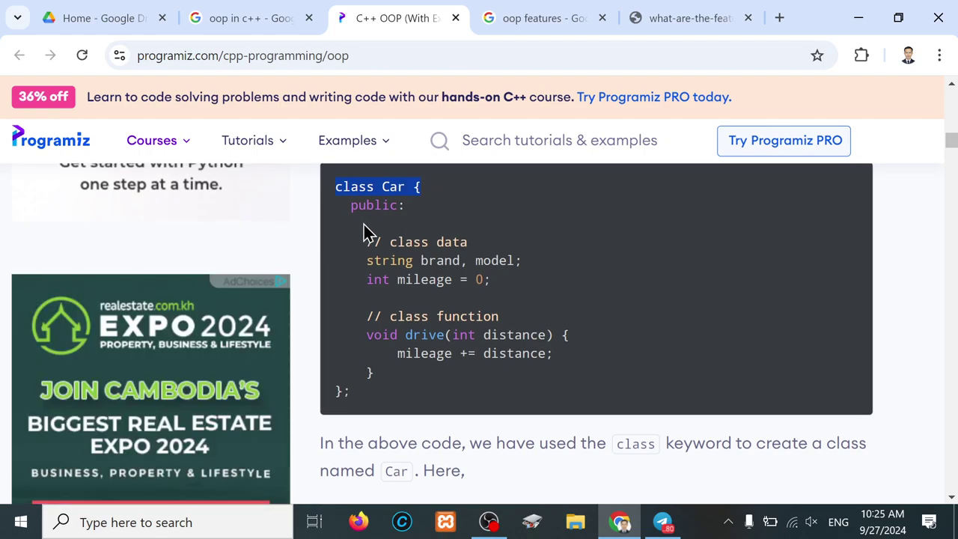
{"action": "left_click_drag", "start_coordinate": [350, 205], "coordinate": [405, 206]}
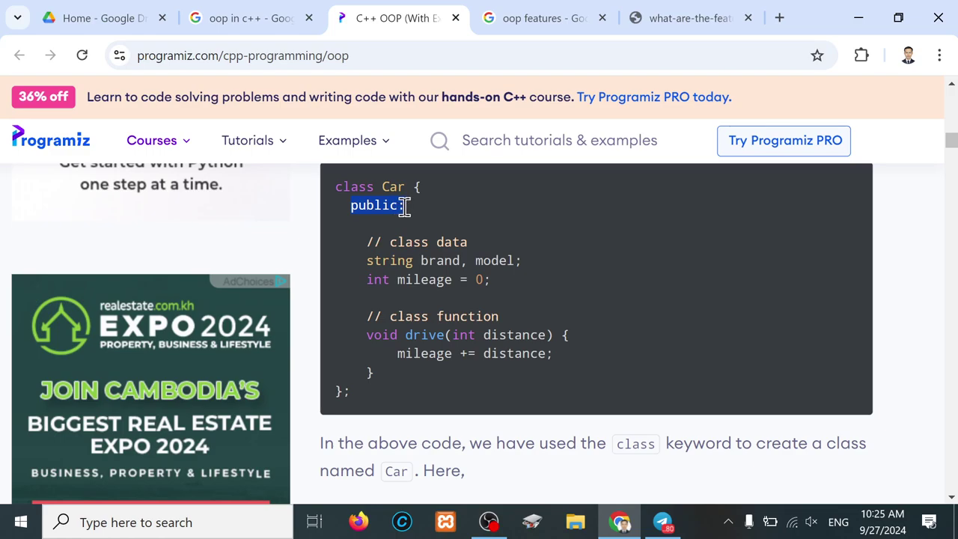
{"action": "mouse_move", "coordinate": [365, 260]}
{"action": "left_mouse_down"}
{"action": "mouse_move", "coordinate": [513, 261]}
{"action": "mouse_move", "coordinate": [530, 274]}
{"action": "left_mouse_up"}
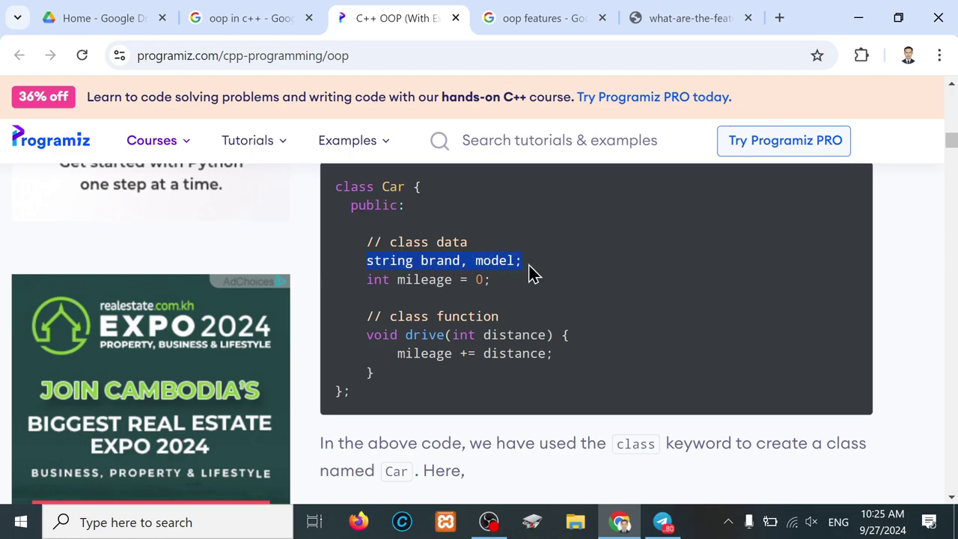
{"action": "left_click", "coordinate": [530, 274]}
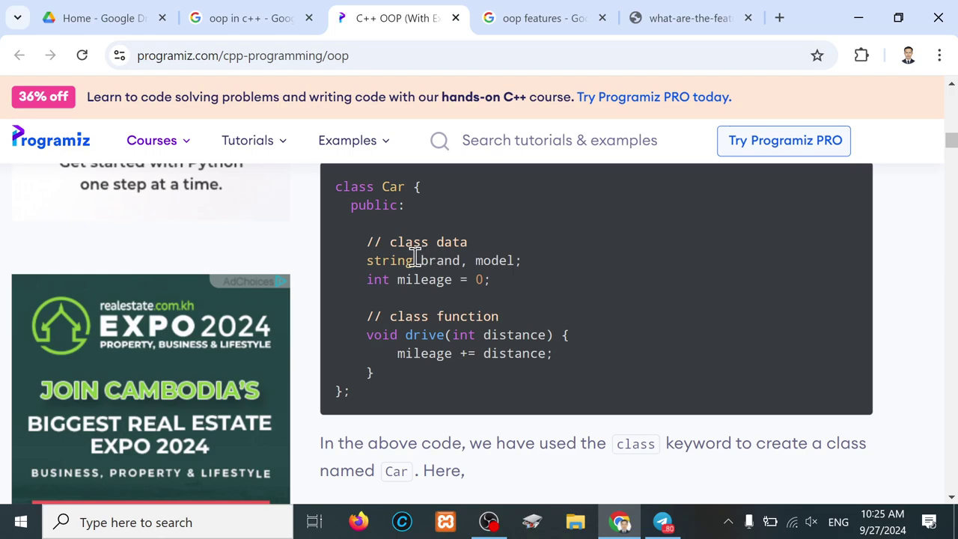
{"action": "left_click_drag", "start_coordinate": [415, 259], "coordinate": [518, 259]}
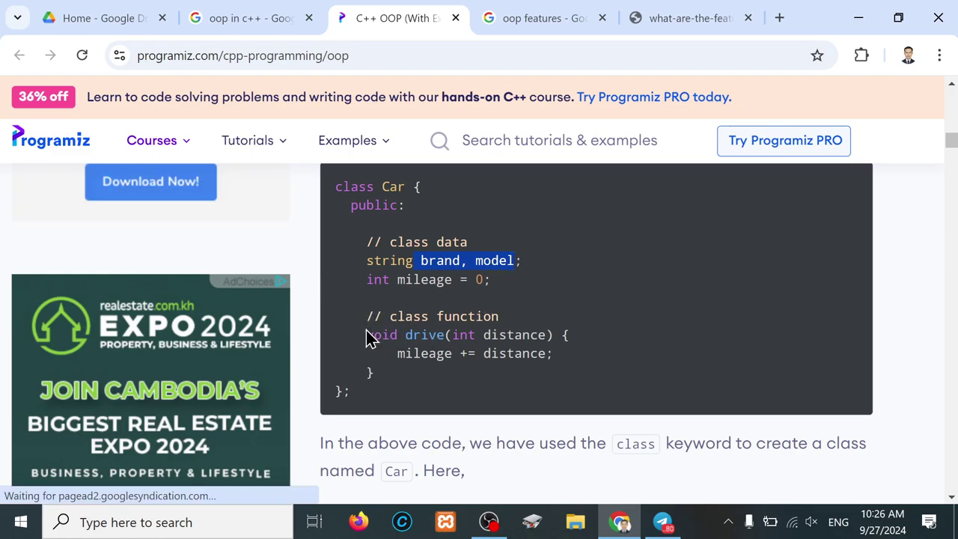
- Highlight the entire drive(int distance) function in the Car class code
{"action": "left_click_drag", "start_coordinate": [366, 334], "coordinate": [440, 336]}
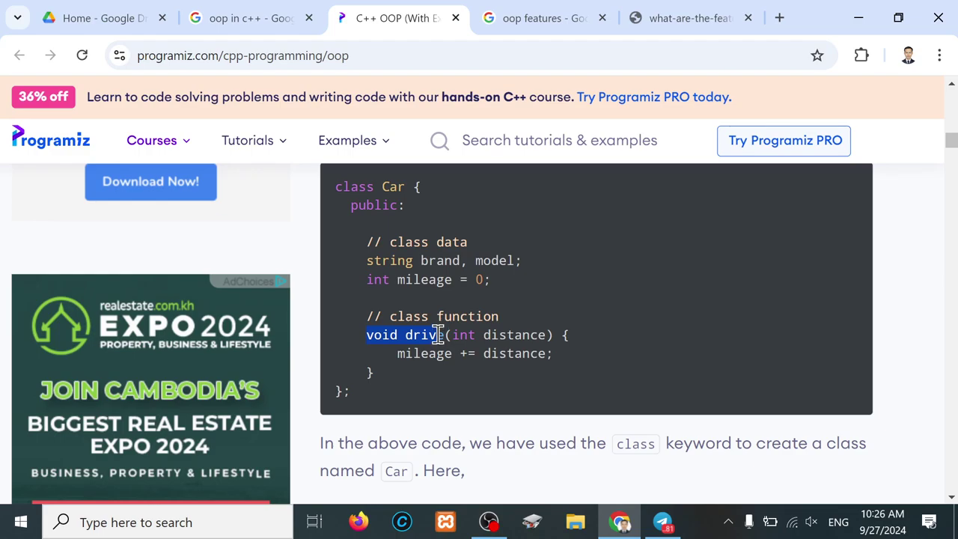
{"action": "left_click", "coordinate": [440, 335]}
{"action": "left_click_drag", "start_coordinate": [367, 335], "coordinate": [380, 378]}
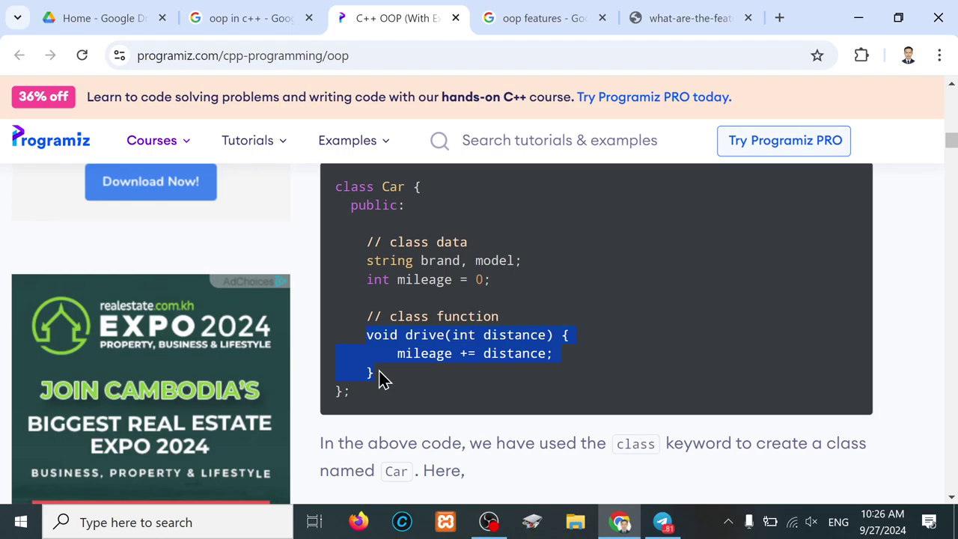
- Read the Programiz tutorial down to the Basic Principles table, then return to the 'oop features' image results
{"action": "scroll", "coordinate": [380, 378], "scroll_direction": "down", "scroll_amount": 1}
{"action": "scroll", "coordinate": [380, 378], "scroll_direction": "down", "scroll_amount": 1}
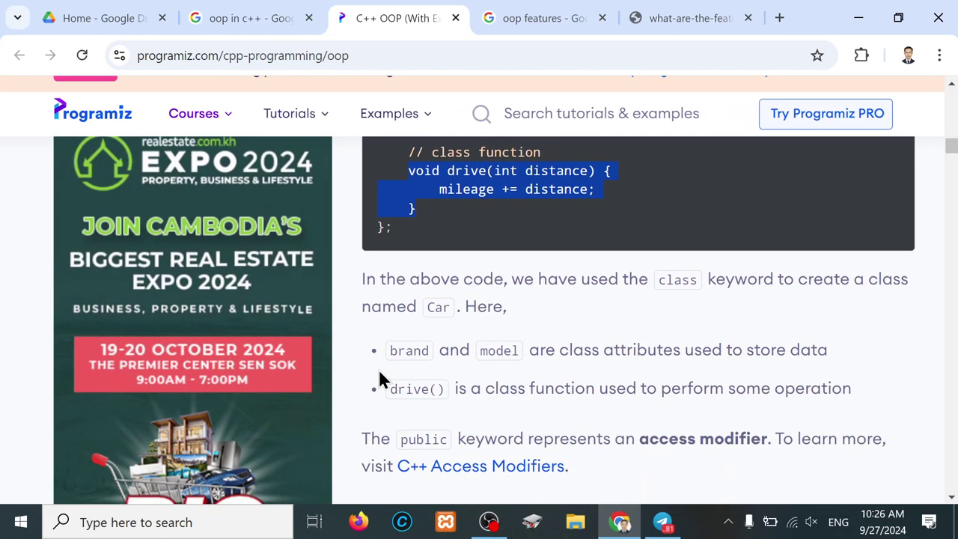
{"action": "scroll", "coordinate": [379, 378], "scroll_direction": "down", "scroll_amount": 1}
{"action": "scroll", "coordinate": [380, 378], "scroll_direction": "down", "scroll_amount": 1}
{"action": "scroll", "coordinate": [471, 442], "scroll_direction": "down", "scroll_amount": 1}
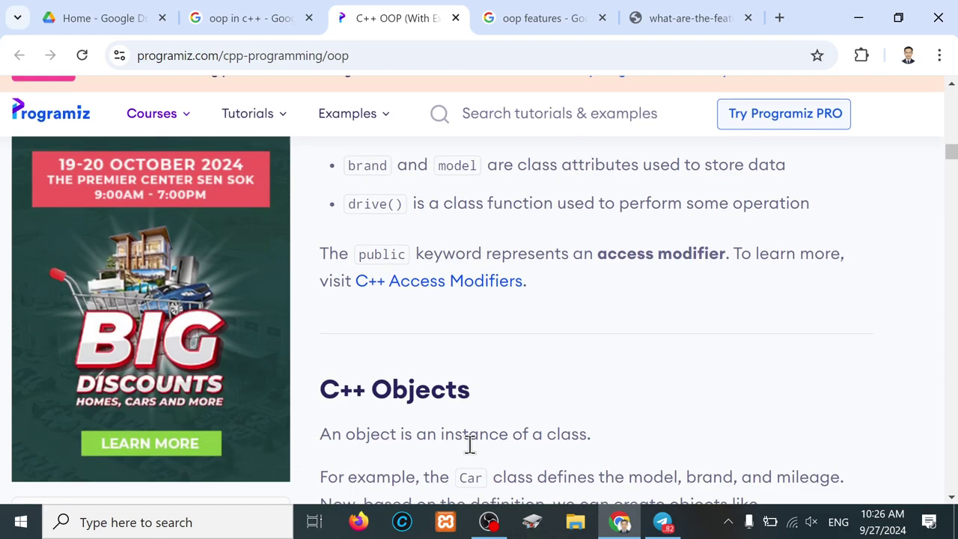
{"action": "scroll", "coordinate": [427, 459], "scroll_direction": "down", "scroll_amount": 4}
{"action": "scroll", "coordinate": [472, 454], "scroll_direction": "down", "scroll_amount": 2}
{"action": "scroll", "coordinate": [472, 455], "scroll_direction": "down", "scroll_amount": 2}
{"action": "scroll", "coordinate": [472, 454], "scroll_direction": "down", "scroll_amount": 2}
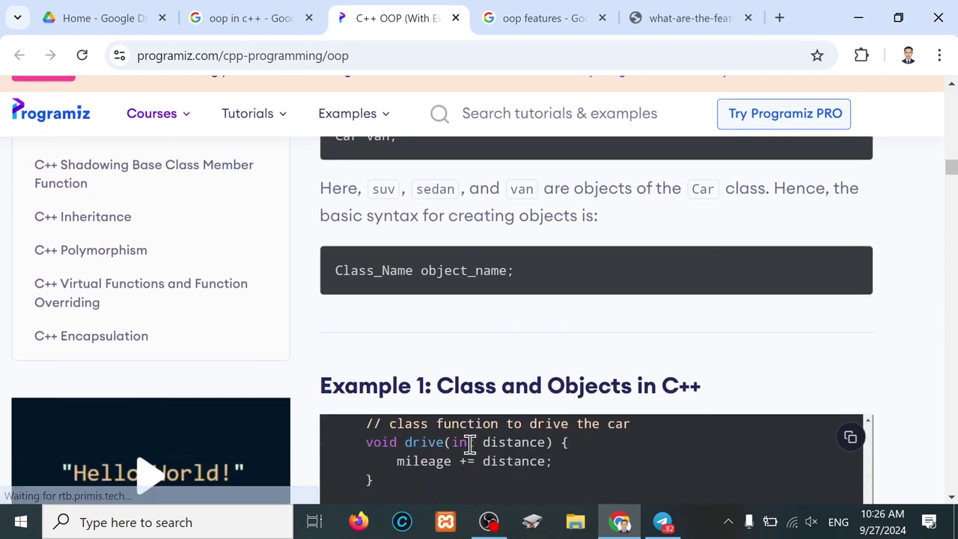
{"action": "scroll", "coordinate": [471, 455], "scroll_direction": "down", "scroll_amount": 4}
{"action": "scroll", "coordinate": [472, 454], "scroll_direction": "down", "scroll_amount": 4}
{"action": "scroll", "coordinate": [471, 445], "scroll_direction": "down", "scroll_amount": 4}
{"action": "scroll", "coordinate": [470, 445], "scroll_direction": "down", "scroll_amount": 4}
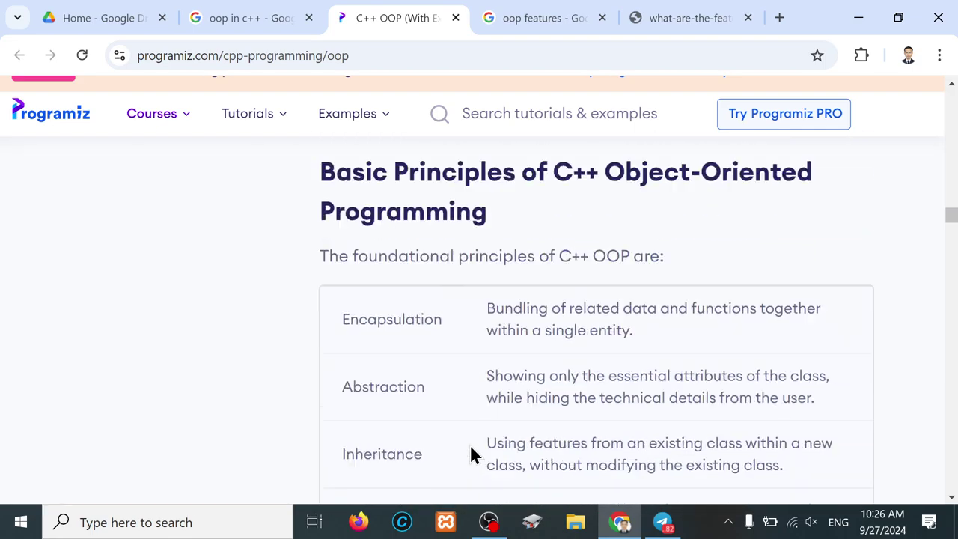
{"action": "scroll", "coordinate": [471, 445], "scroll_direction": "down", "scroll_amount": 1}
{"action": "left_click", "coordinate": [524, 30]}
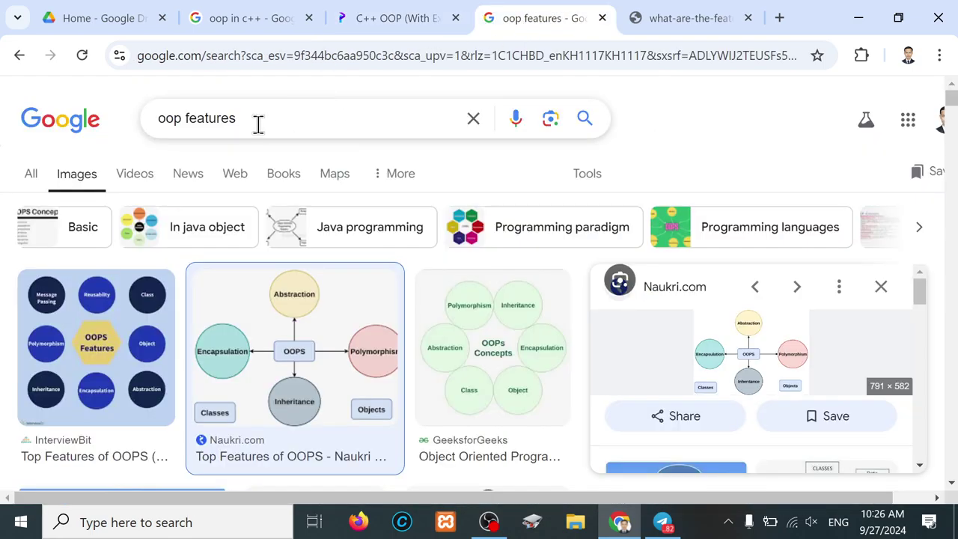
- Search 'class diagram in c++' as web results and open the GeeksforGeeks Class Diagram article in a new tab
{"action": "left_click_drag", "start_coordinate": [256, 121], "coordinate": [96, 128]}
{"action": "type", "text": "clas"}
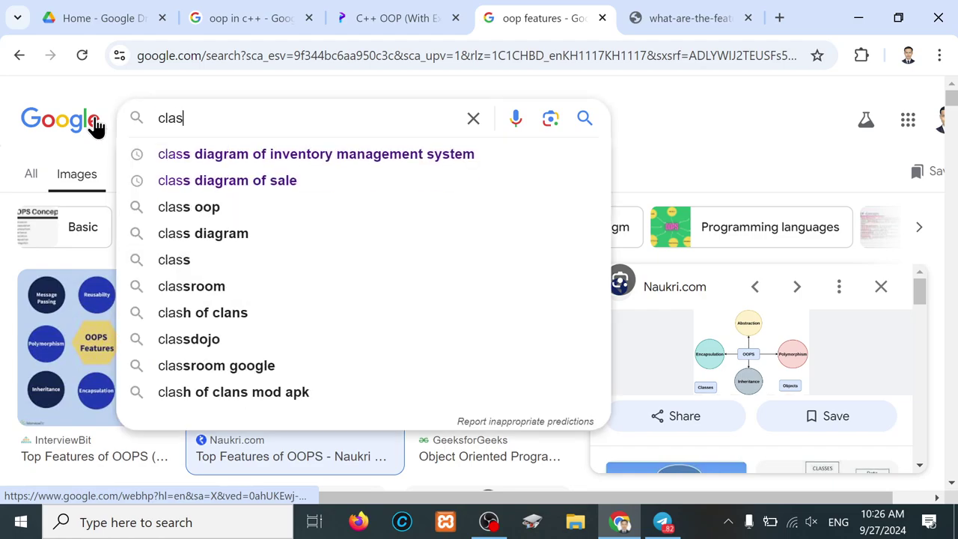
{"action": "type", "text": "s diagram "}
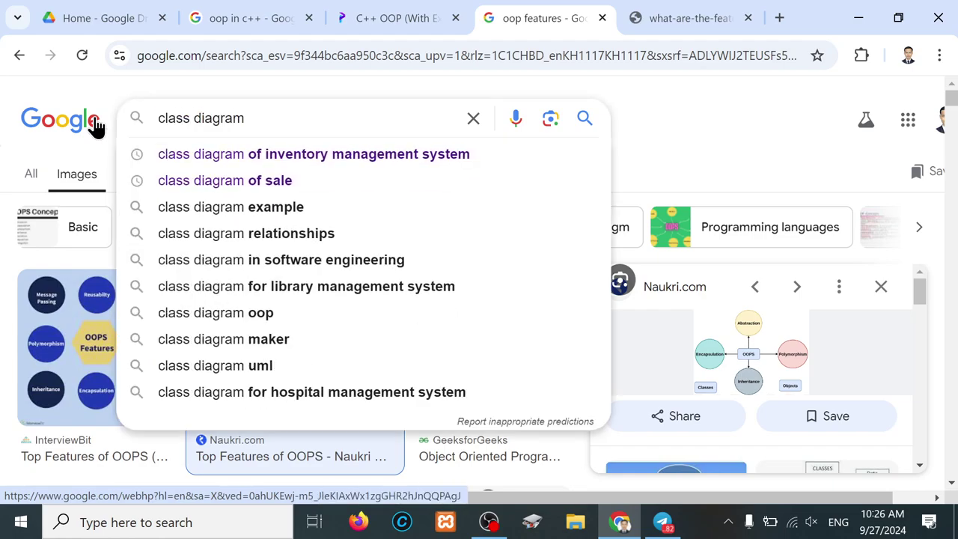
{"action": "type", "text": "in c+"}
{"action": "key", "text": "Return"}
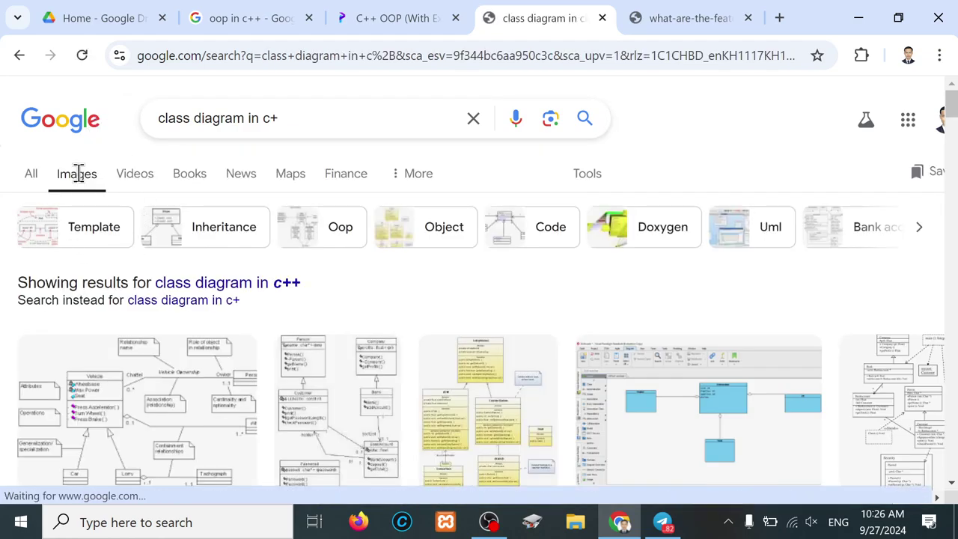
{"action": "left_click", "coordinate": [31, 176]}
{"action": "scroll", "coordinate": [140, 325], "scroll_direction": "down", "scroll_amount": 1}
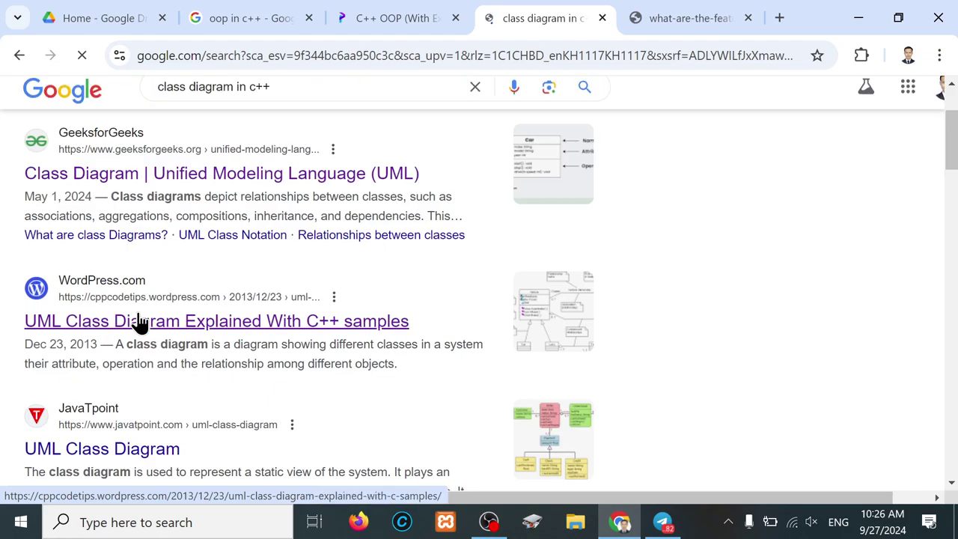
{"action": "middle_click", "coordinate": [293, 189]}
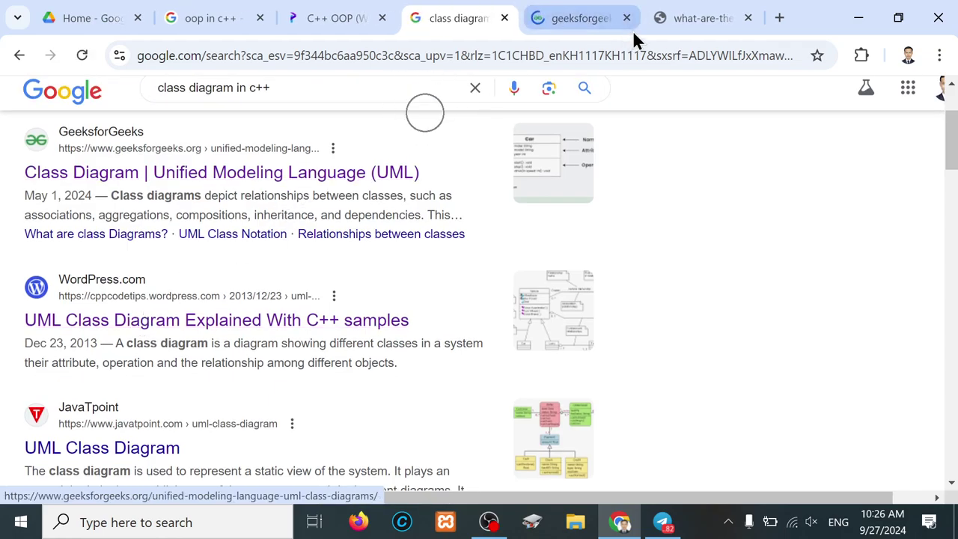
- Open the Animal class-diagram example image (Duck, Fish, Zebra subclasses) in its own tab
{"action": "left_click", "coordinate": [578, 23]}
{"action": "scroll", "coordinate": [349, 379], "scroll_direction": "down", "scroll_amount": 3}
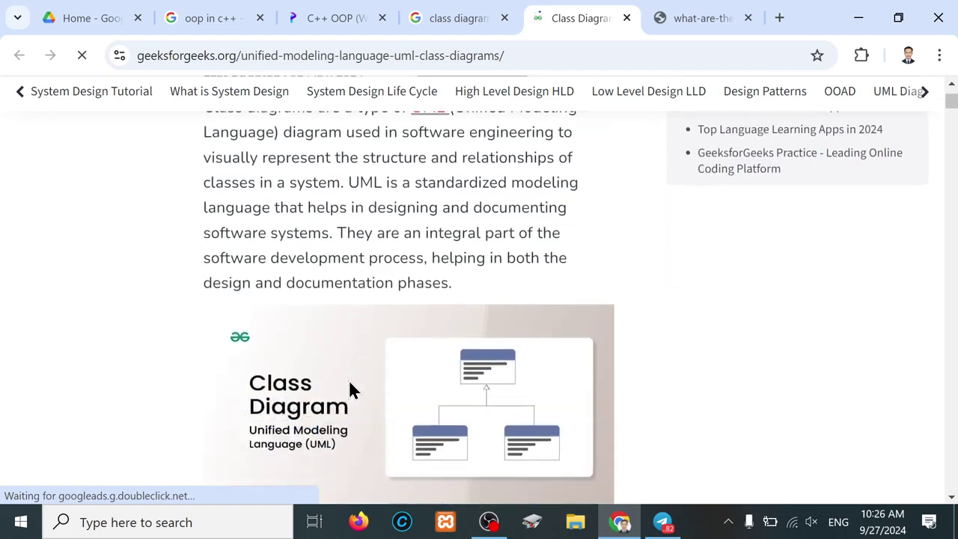
{"action": "scroll", "coordinate": [349, 379], "scroll_direction": "down", "scroll_amount": 2}
{"action": "scroll", "coordinate": [349, 380], "scroll_direction": "down", "scroll_amount": 5}
{"action": "scroll", "coordinate": [349, 380], "scroll_direction": "down", "scroll_amount": 2}
{"action": "scroll", "coordinate": [349, 380], "scroll_direction": "up", "scroll_amount": 4}
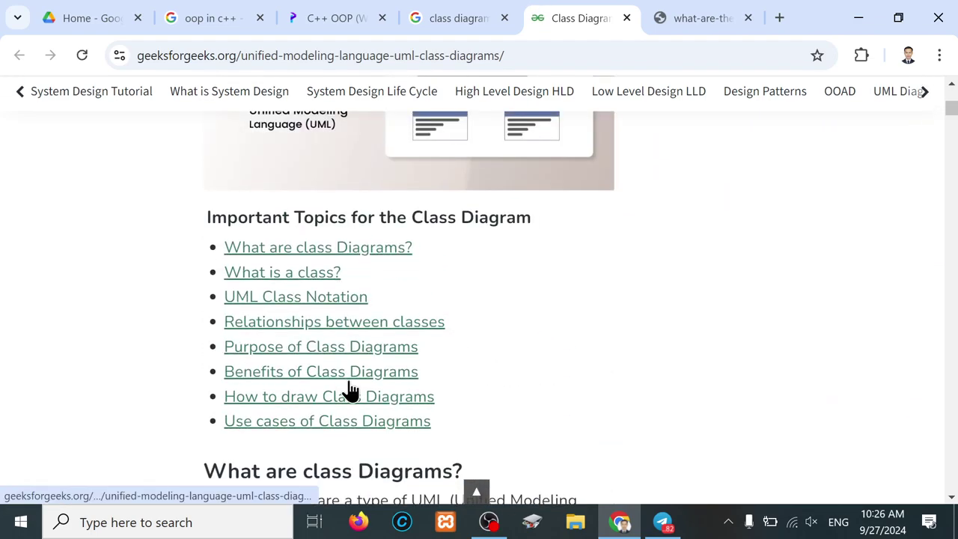
{"action": "scroll", "coordinate": [349, 382], "scroll_direction": "down", "scroll_amount": 1}
{"action": "scroll", "coordinate": [350, 388], "scroll_direction": "down", "scroll_amount": 4}
{"action": "scroll", "coordinate": [348, 386], "scroll_direction": "down", "scroll_amount": 5}
{"action": "scroll", "coordinate": [360, 393], "scroll_direction": "up", "scroll_amount": 1}
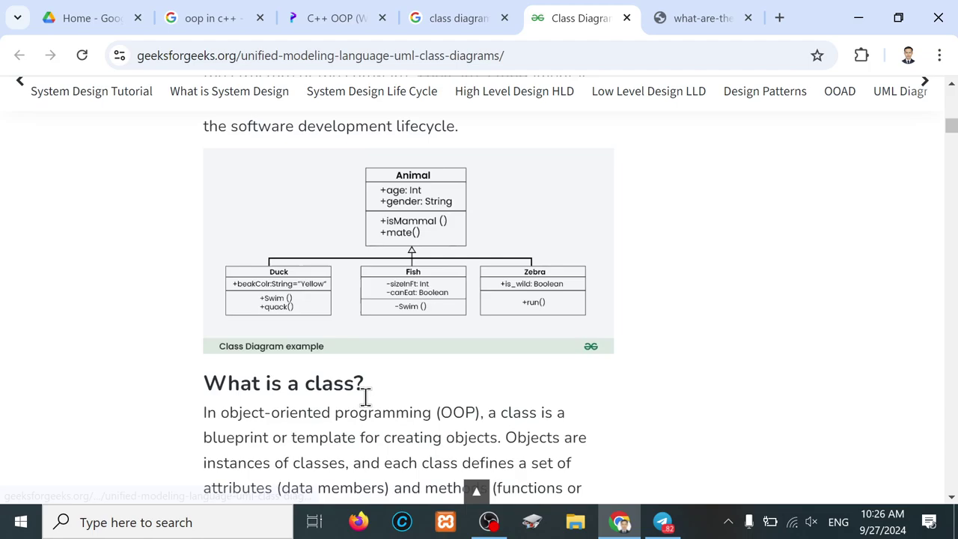
{"action": "right_click", "coordinate": [403, 241]}
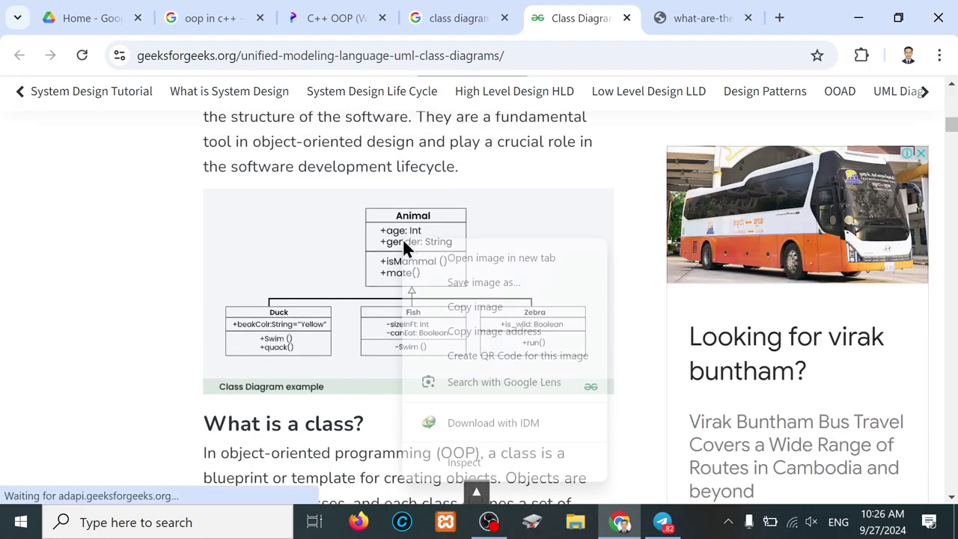
{"action": "left_click", "coordinate": [479, 258]}
{"action": "left_click", "coordinate": [595, 20]}
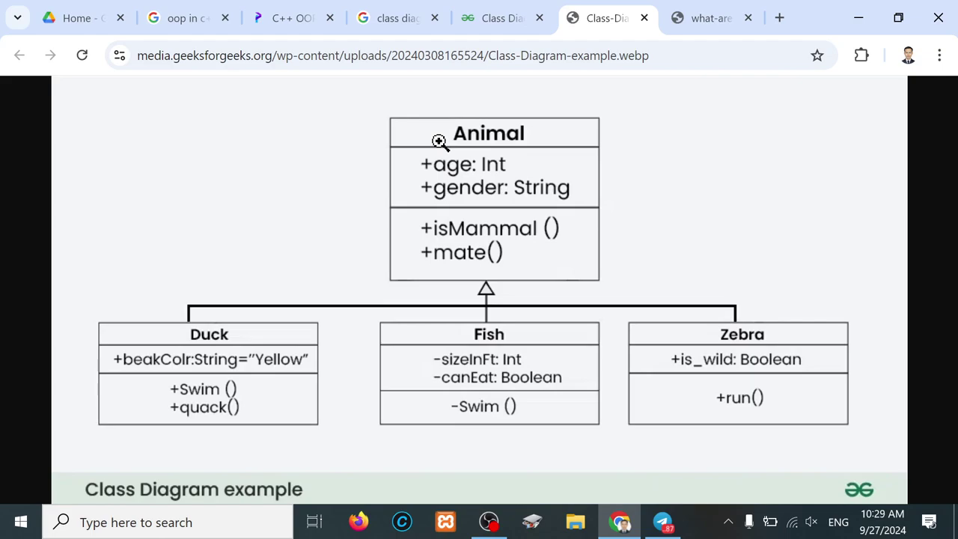
- Open the Car Class Notation image from the GeeksforGeeks article in its own tab
{"action": "left_click", "coordinate": [488, 15]}
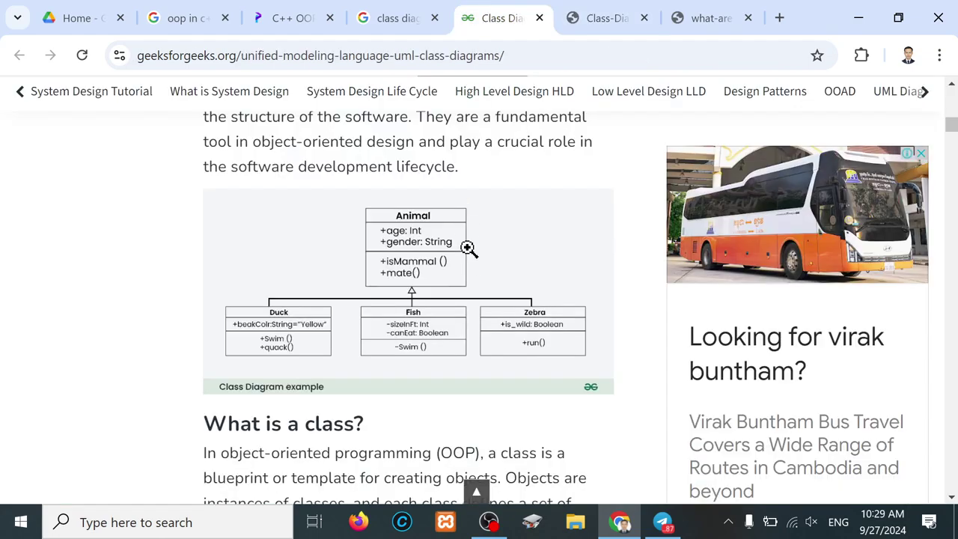
{"action": "scroll", "coordinate": [470, 264], "scroll_direction": "down", "scroll_amount": 2}
{"action": "scroll", "coordinate": [471, 264], "scroll_direction": "down", "scroll_amount": 4}
{"action": "scroll", "coordinate": [471, 264], "scroll_direction": "down", "scroll_amount": 2}
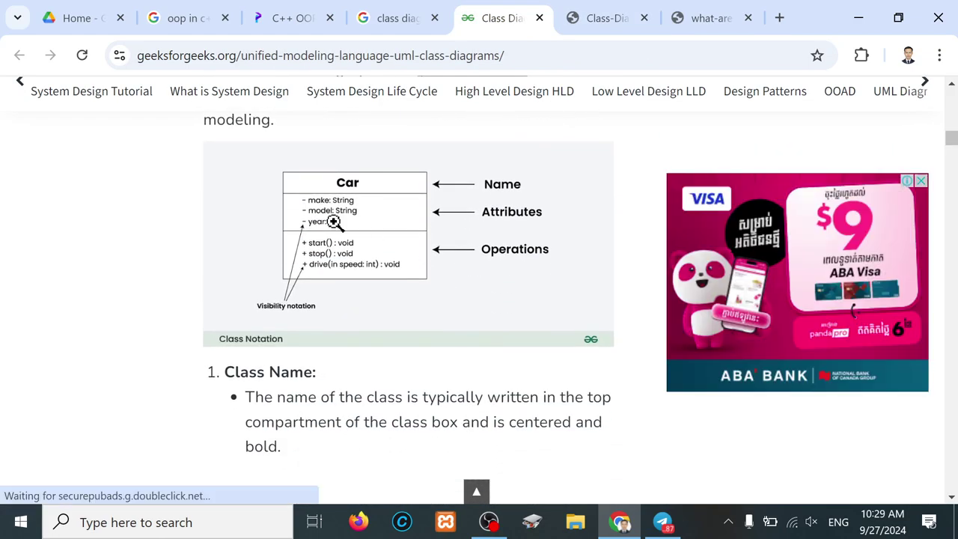
{"action": "right_click", "coordinate": [334, 223]}
{"action": "left_click", "coordinate": [396, 241]}
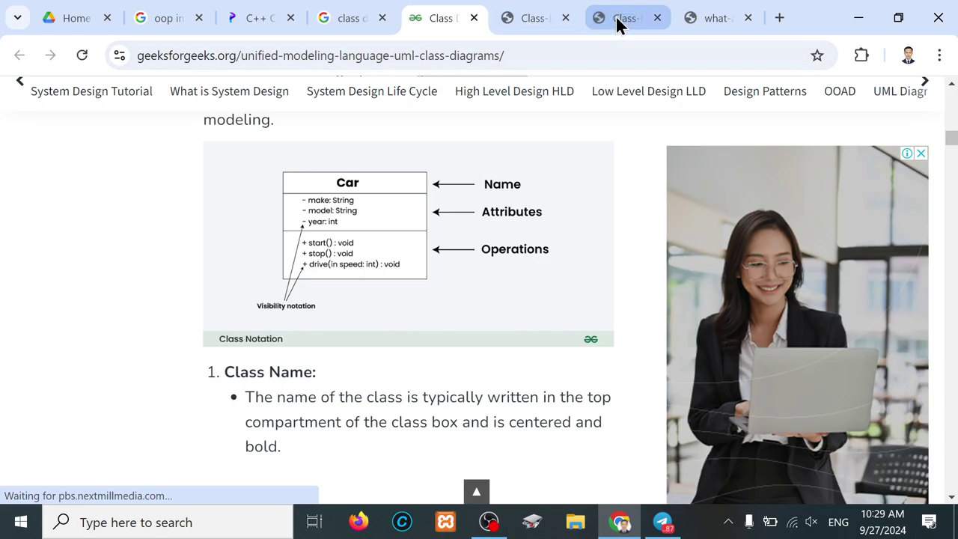
{"action": "left_click", "coordinate": [618, 21]}
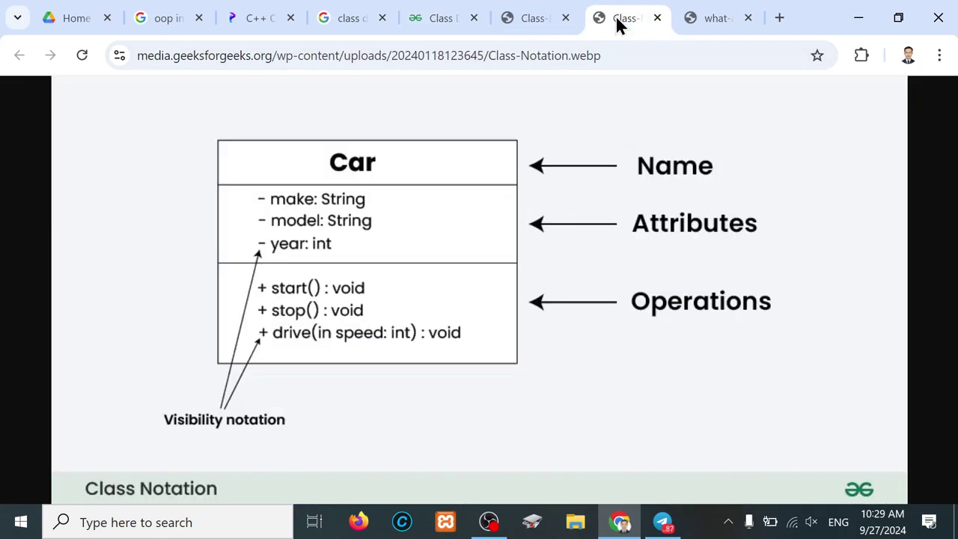
{"action": "left_click", "coordinate": [744, 21]}
- Close the Code360 OOP features image tab and bring the Animal class-diagram example forward
{"action": "left_click", "coordinate": [748, 18]}
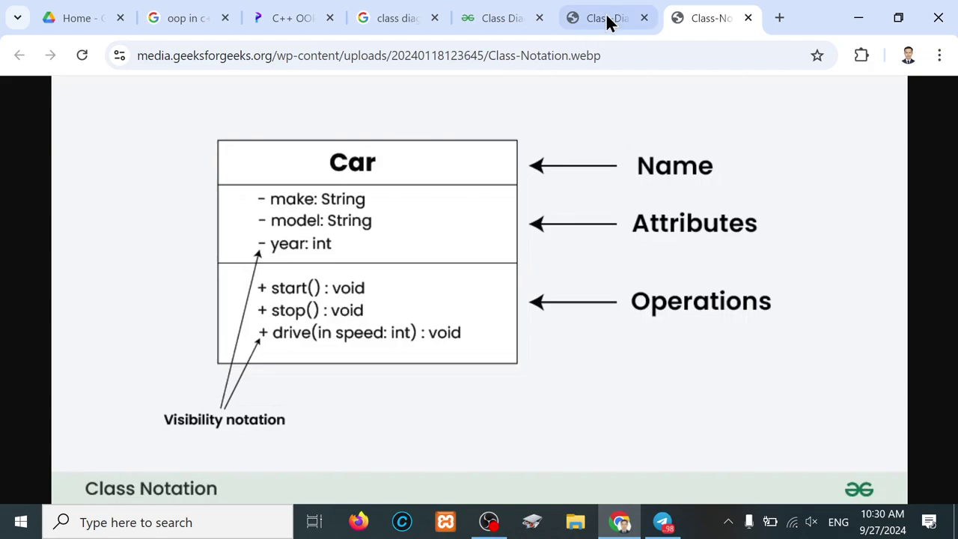
{"action": "left_click", "coordinate": [608, 18]}
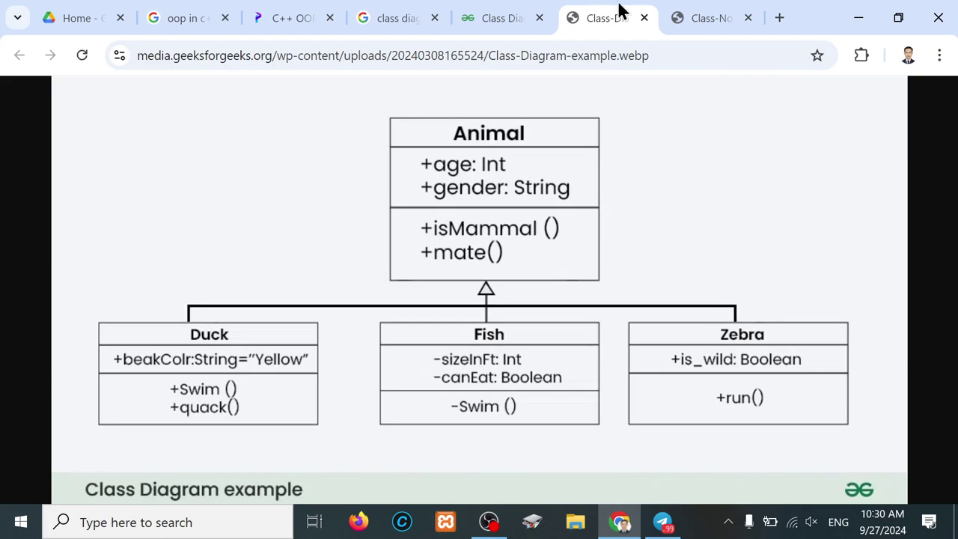
- Show the Car Class Notation image with make, model, year attributes and start, stop, drive operations
{"action": "left_click", "coordinate": [696, 18]}
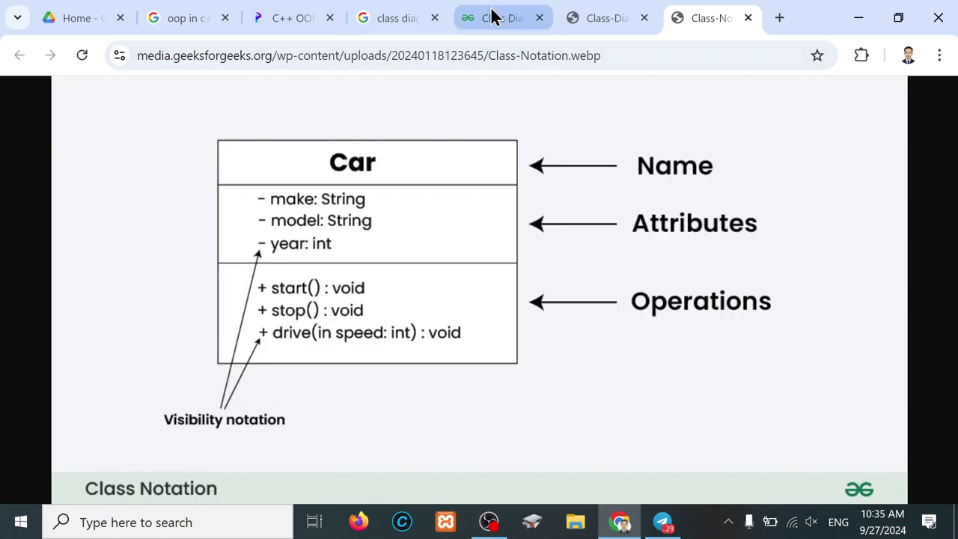
- Return to the Class Diagram article and enlarge its Visibility Notation list (+, -, #, ~)
{"action": "left_click", "coordinate": [494, 17]}
{"action": "scroll", "coordinate": [445, 391], "scroll_direction": "down", "scroll_amount": 3}
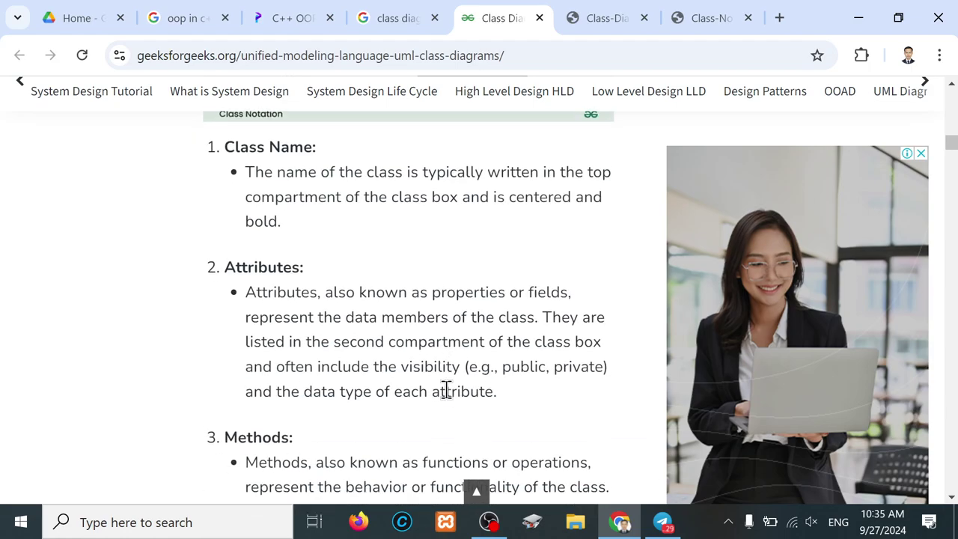
{"action": "scroll", "coordinate": [444, 392], "scroll_direction": "up", "scroll_amount": 1}
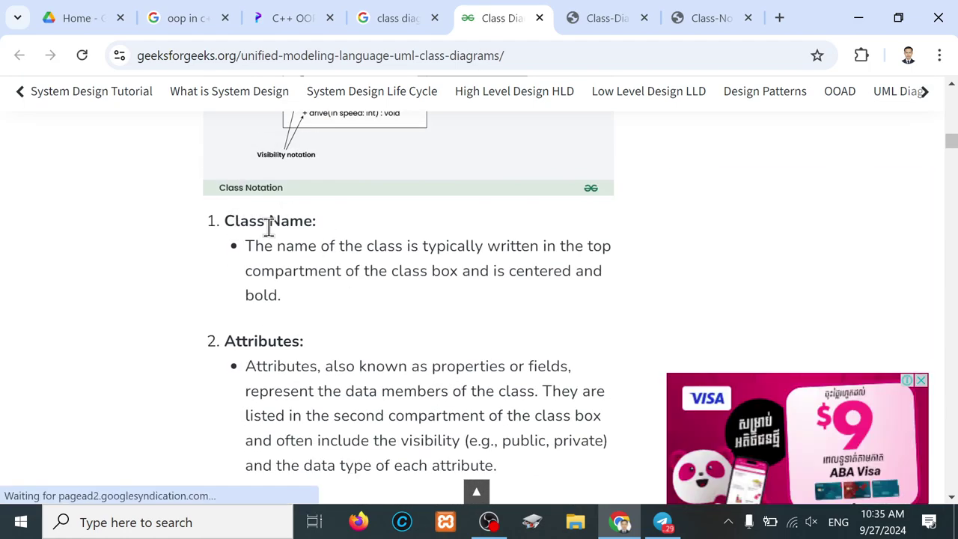
{"action": "scroll", "coordinate": [359, 262], "scroll_direction": "down", "scroll_amount": 2}
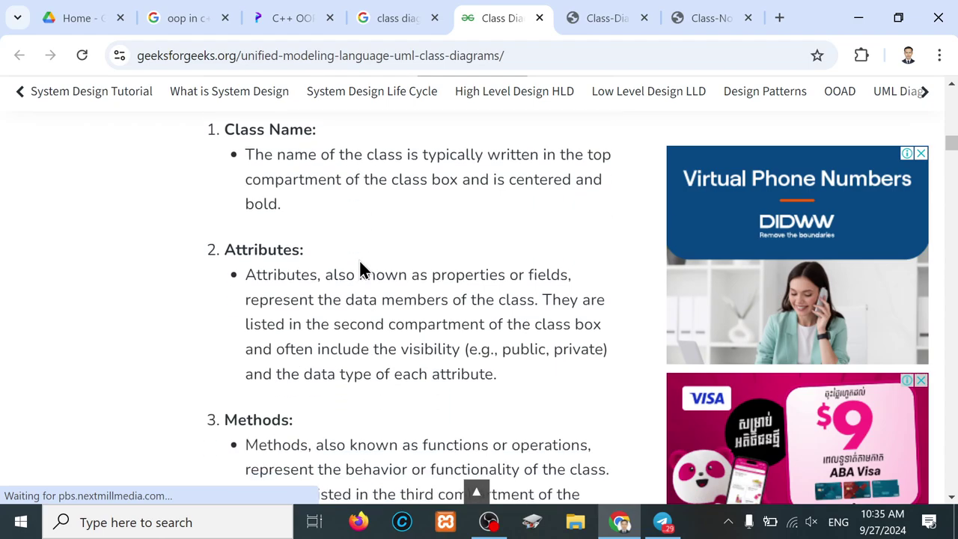
{"action": "scroll", "coordinate": [360, 259], "scroll_direction": "down", "scroll_amount": 2}
{"action": "scroll", "coordinate": [359, 259], "scroll_direction": "down", "scroll_amount": 1}
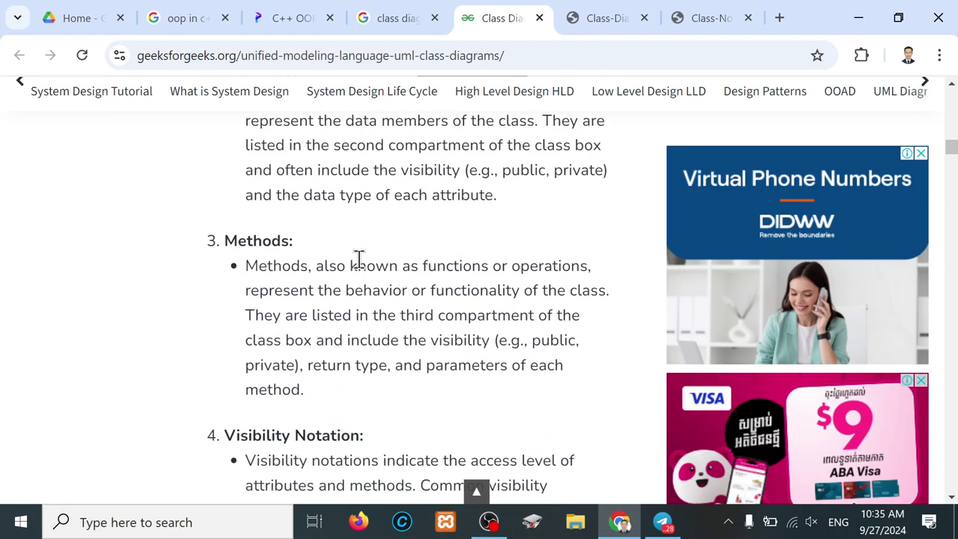
{"action": "scroll", "coordinate": [418, 404], "scroll_direction": "down", "scroll_amount": 2}
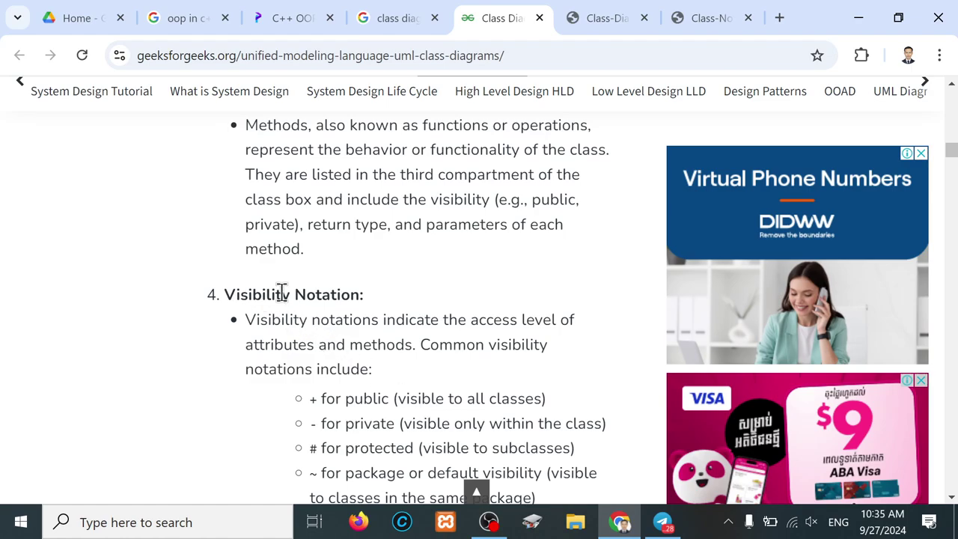
{"action": "scroll", "coordinate": [349, 297], "scroll_direction": "down", "scroll_amount": 2}
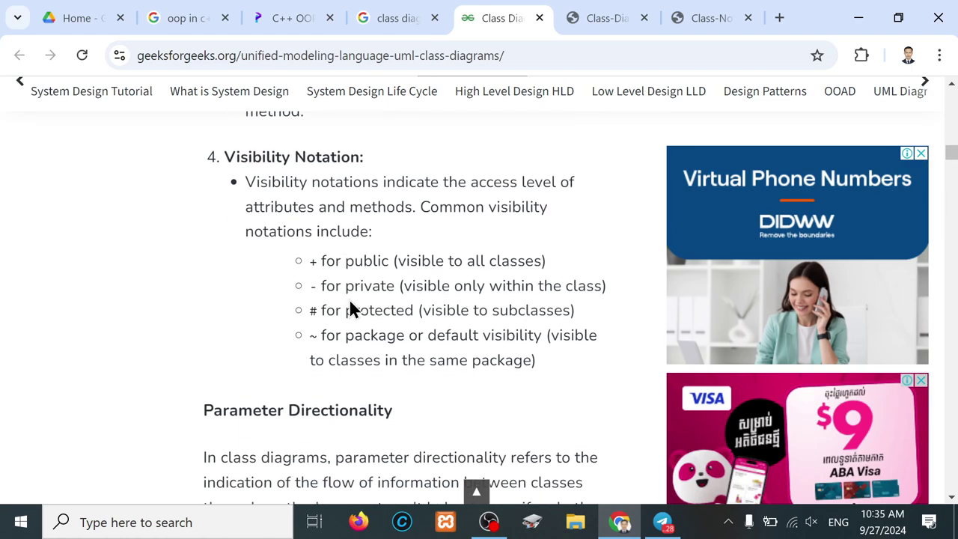
{"action": "scroll", "coordinate": [348, 298], "scroll_direction": "up", "scroll_amount": 3}
{"action": "scroll", "coordinate": [348, 299], "scroll_direction": "up", "scroll_amount": 1}
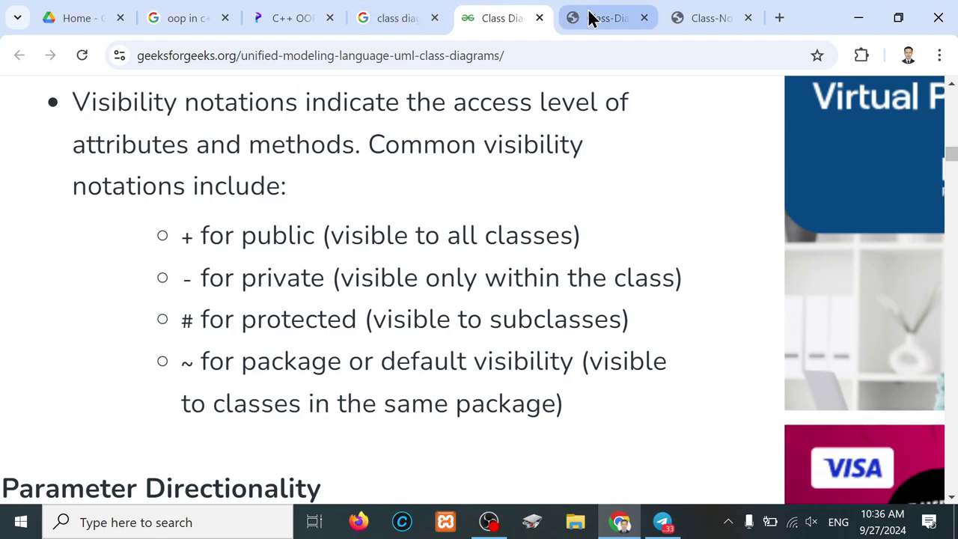
- Glance at the Animal class-diagram image, then select the + symbol for public in the article
{"action": "left_click", "coordinate": [593, 18]}
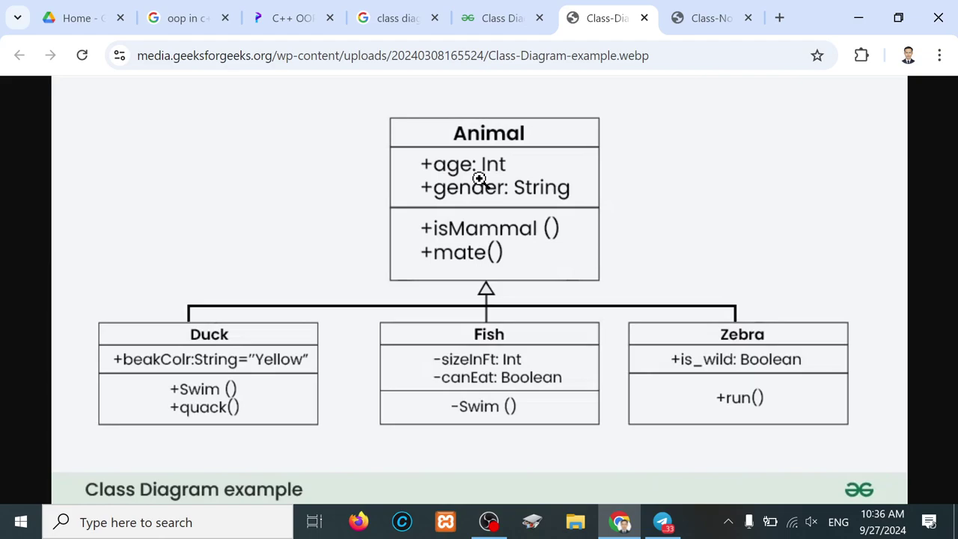
{"action": "left_click", "coordinate": [486, 20]}
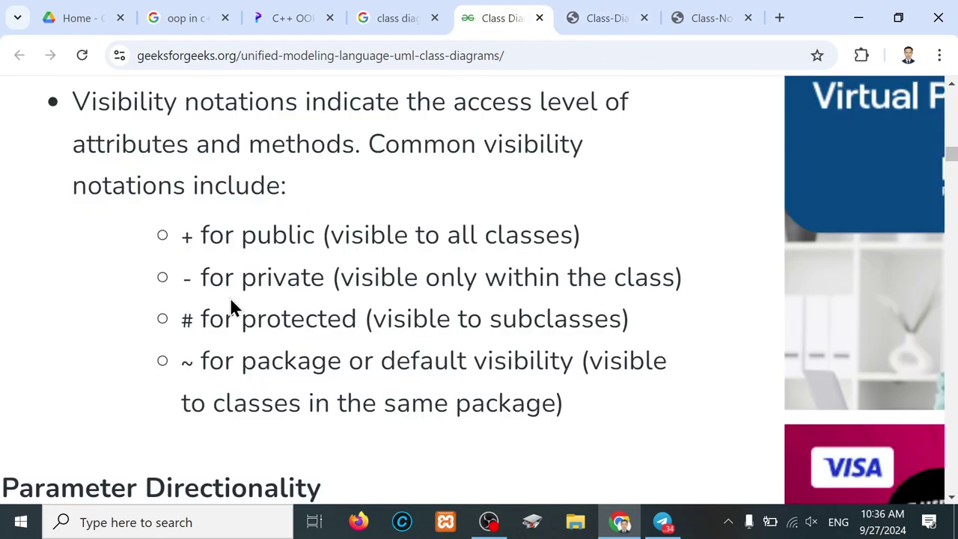
{"action": "left_click_drag", "start_coordinate": [191, 234], "coordinate": [180, 235]}
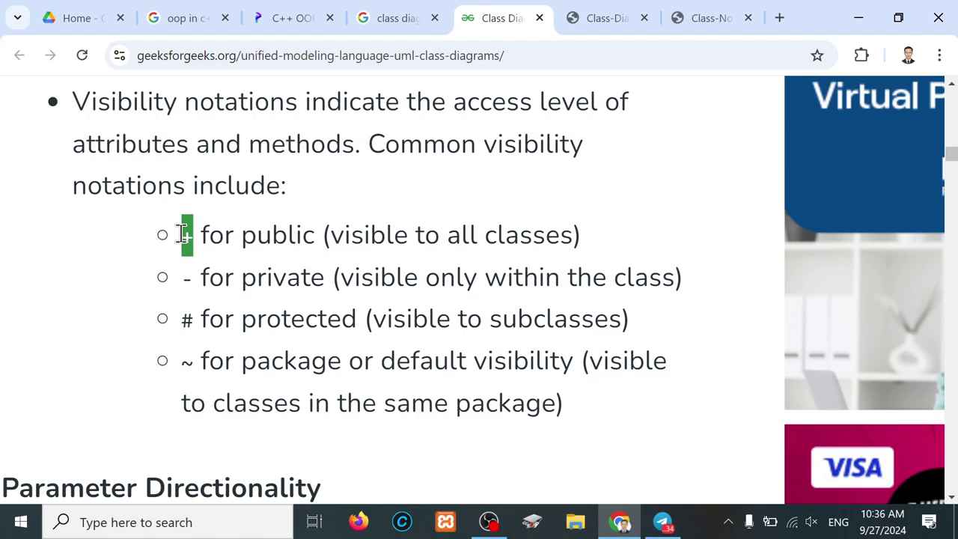
{"action": "left_click", "coordinate": [605, 16]}
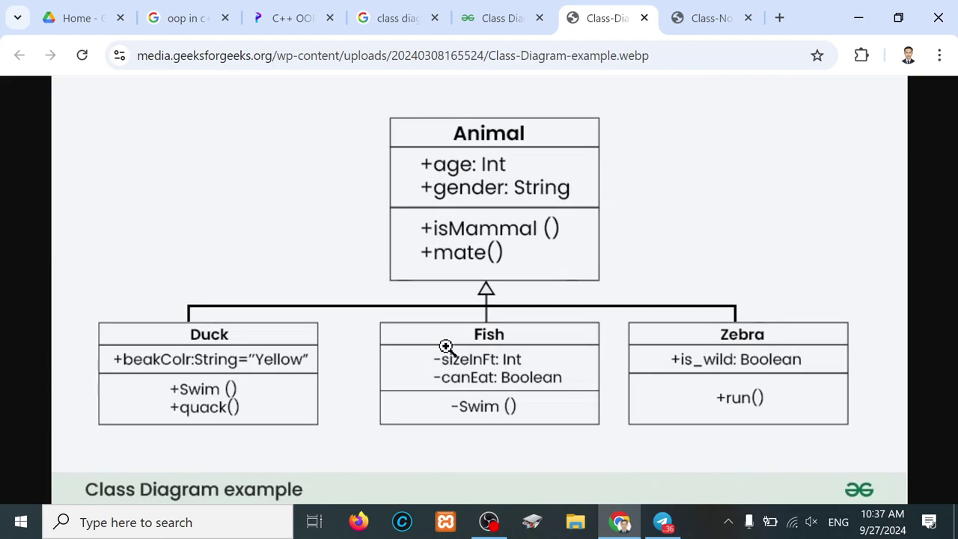
{"action": "left_click", "coordinate": [517, 21]}
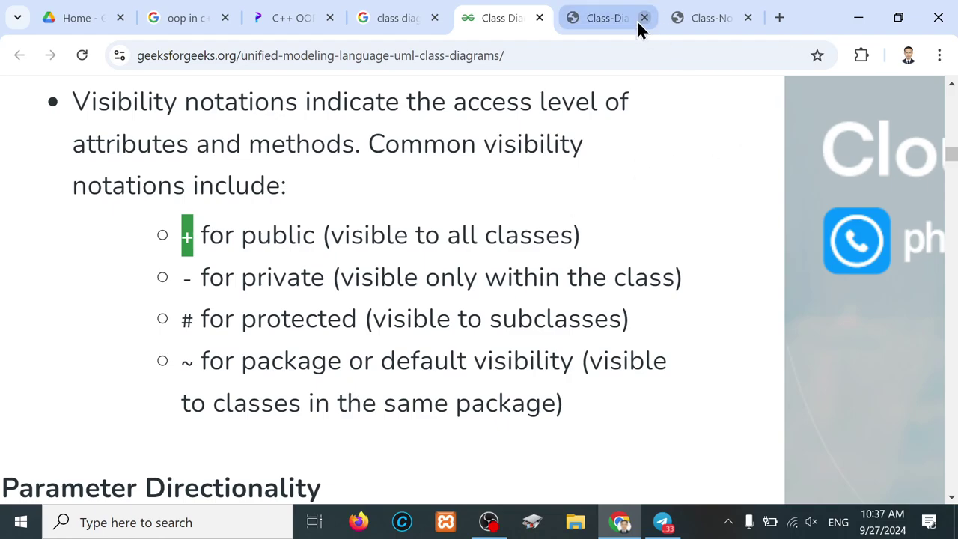
{"action": "left_click", "coordinate": [612, 18]}
{"action": "left_click", "coordinate": [717, 14]}
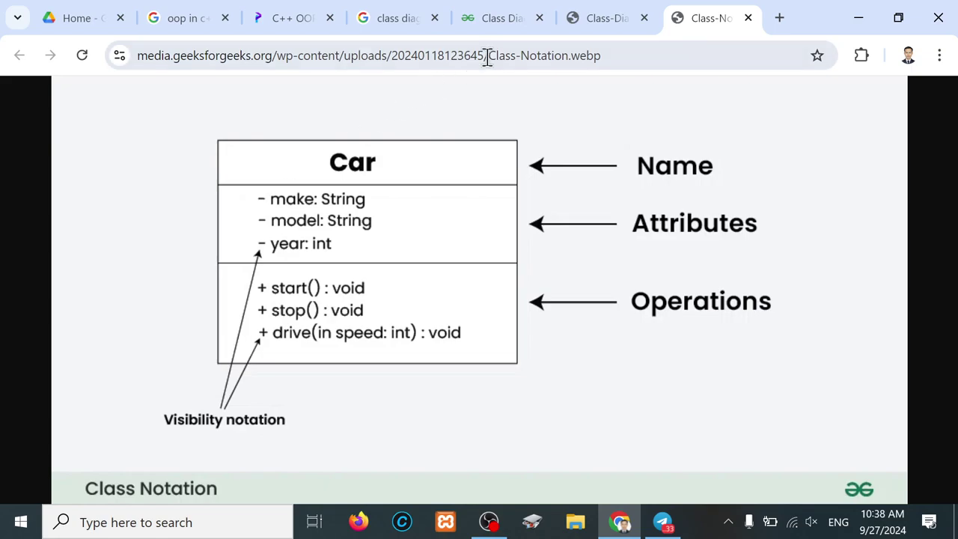
{"action": "left_click", "coordinate": [503, 22]}
- Zoom in on the Car diagram showing drive(in speed: int) : void
{"action": "scroll", "coordinate": [391, 356], "scroll_direction": "down", "scroll_amount": 2}
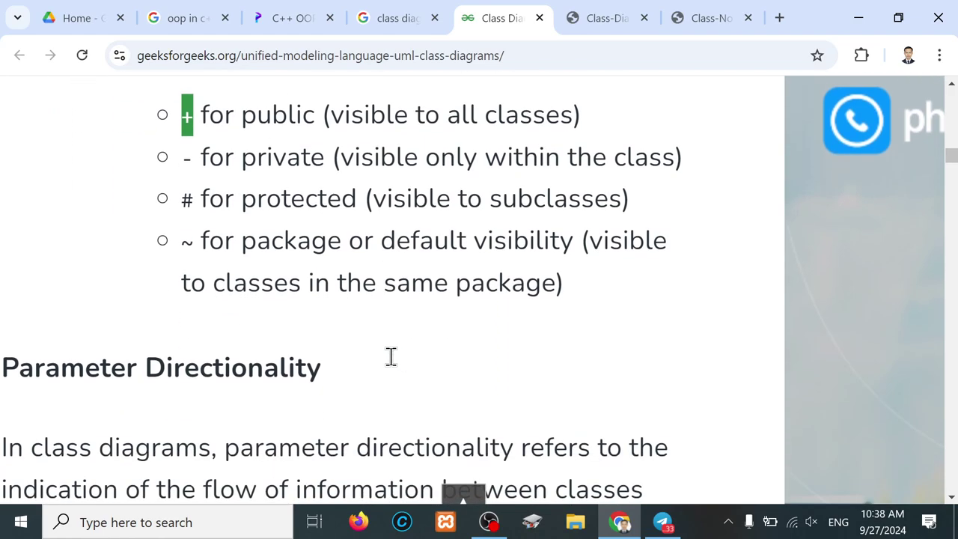
{"action": "scroll", "coordinate": [391, 357], "scroll_direction": "down", "scroll_amount": 5}
{"action": "scroll", "coordinate": [392, 360], "scroll_direction": "down", "scroll_amount": 1}
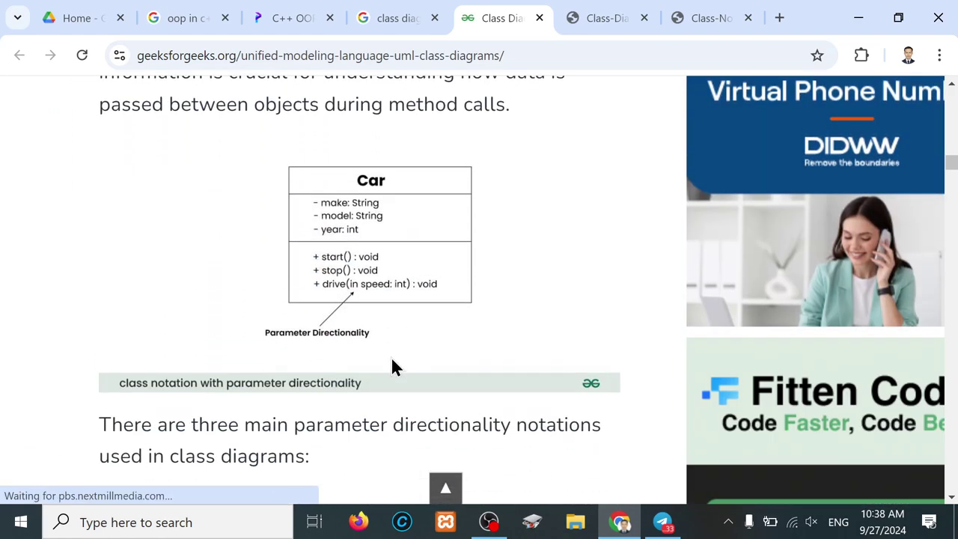
{"action": "scroll", "coordinate": [392, 359], "scroll_direction": "down", "scroll_amount": 1}
{"action": "scroll", "coordinate": [341, 281], "scroll_direction": "up", "scroll_amount": 3, "text": "ctrl"}
{"action": "scroll", "coordinate": [342, 282], "scroll_direction": "up", "scroll_amount": 2, "text": "ctrl"}
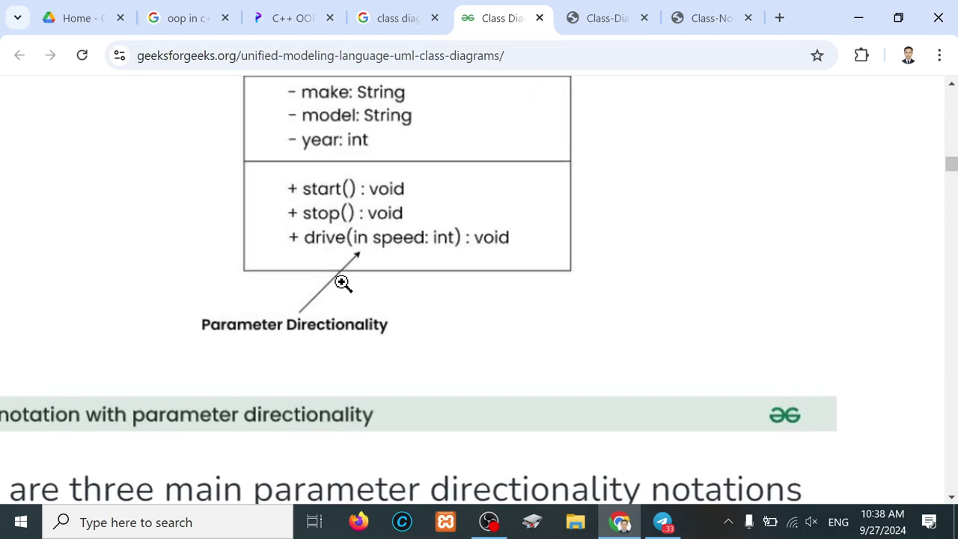
{"action": "scroll", "coordinate": [342, 281], "scroll_direction": "up", "scroll_amount": 2}
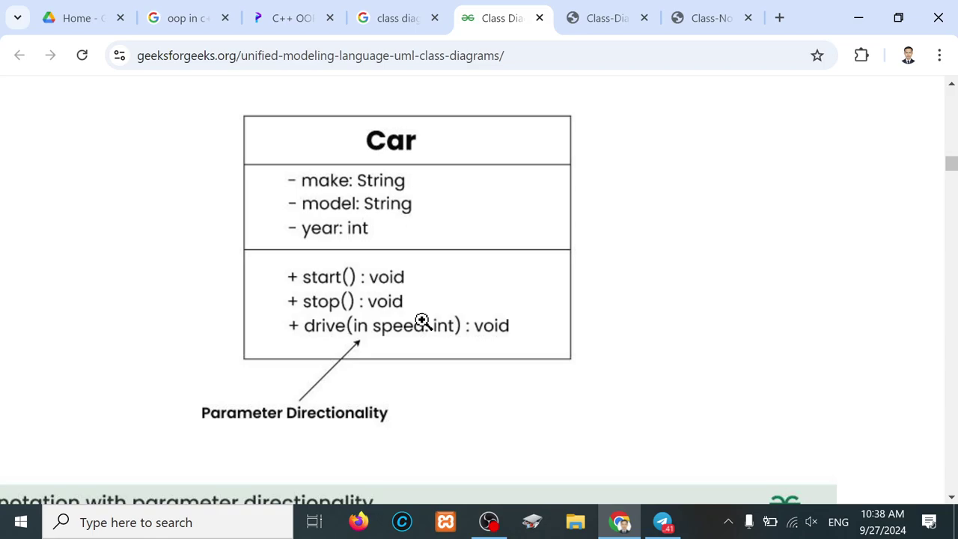
- Zoom the page out and look over the In, Out and InOut notation sections
{"action": "key", "text": "ctrl+minus"}
{"action": "key", "text": "ctrl+minus"}
{"action": "key", "text": "ctrl+minus"}
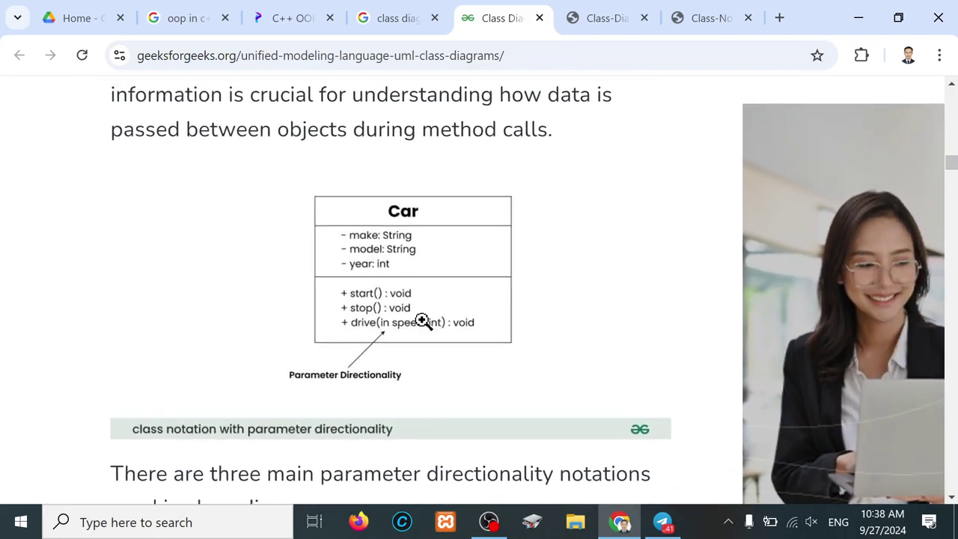
{"action": "scroll", "coordinate": [422, 308], "scroll_direction": "down", "scroll_amount": 3}
{"action": "scroll", "coordinate": [422, 307], "scroll_direction": "down", "scroll_amount": 2}
{"action": "scroll", "coordinate": [422, 307], "scroll_direction": "down", "scroll_amount": 1}
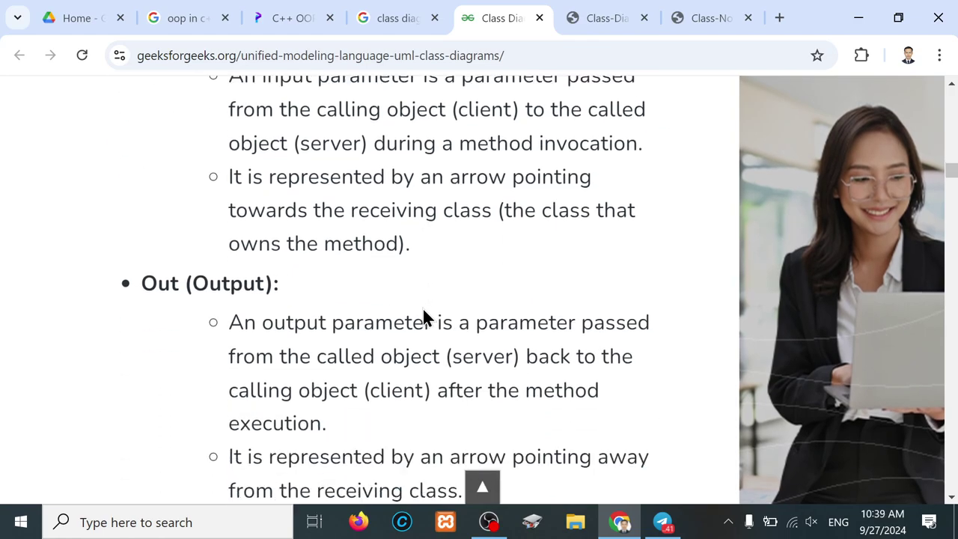
{"action": "scroll", "coordinate": [422, 307], "scroll_direction": "down", "scroll_amount": 2}
{"action": "scroll", "coordinate": [423, 307], "scroll_direction": "down", "scroll_amount": 1}
{"action": "scroll", "coordinate": [422, 307], "scroll_direction": "up", "scroll_amount": 2}
{"action": "scroll", "coordinate": [422, 307], "scroll_direction": "up", "scroll_amount": 1}
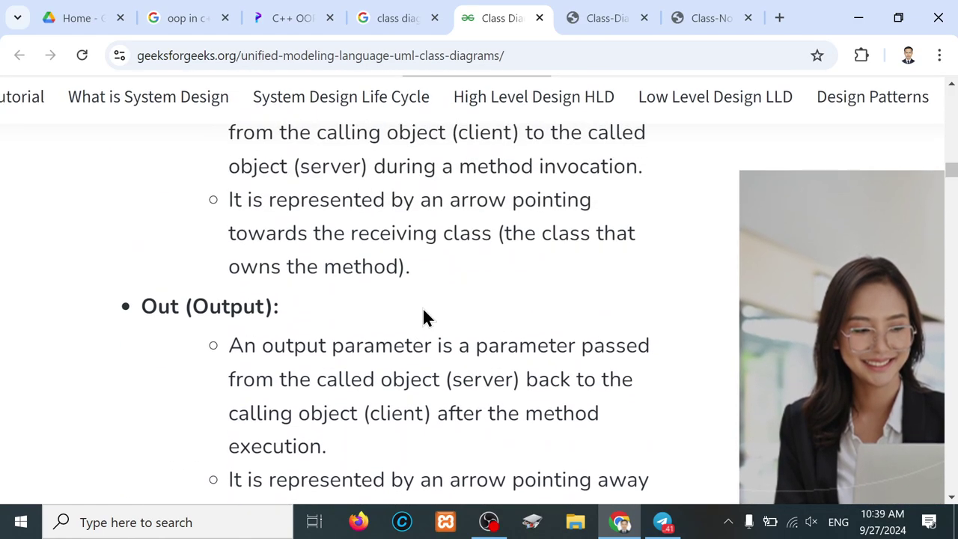
{"action": "scroll", "coordinate": [422, 307], "scroll_direction": "up", "scroll_amount": 1}
- Zoom out one more level and return to the Car parameter-directionality diagram
{"action": "key", "text": "ctrl+minus"}
{"action": "key", "text": "ctrl+minus"}
{"action": "key", "text": "ctrl+minus"}
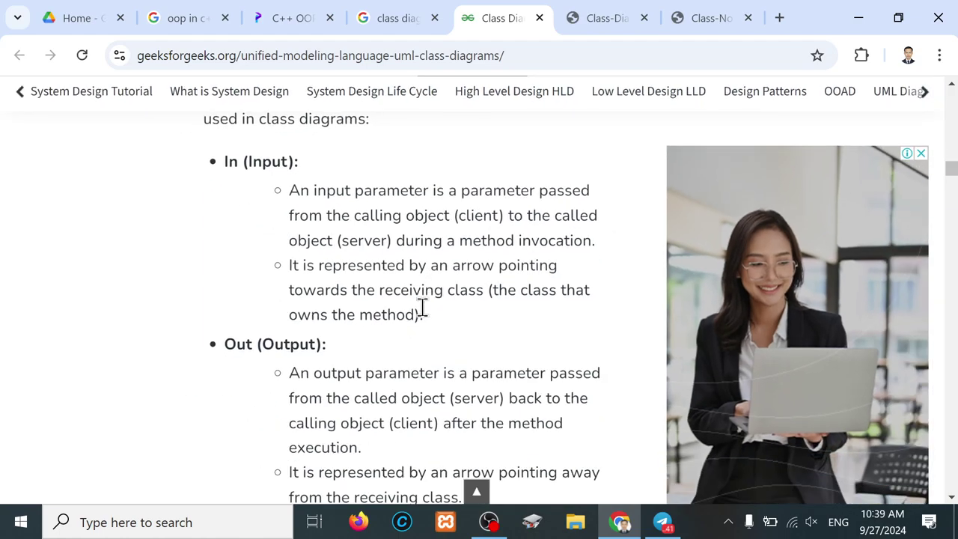
{"action": "scroll", "coordinate": [422, 307], "scroll_direction": "up", "scroll_amount": 1}
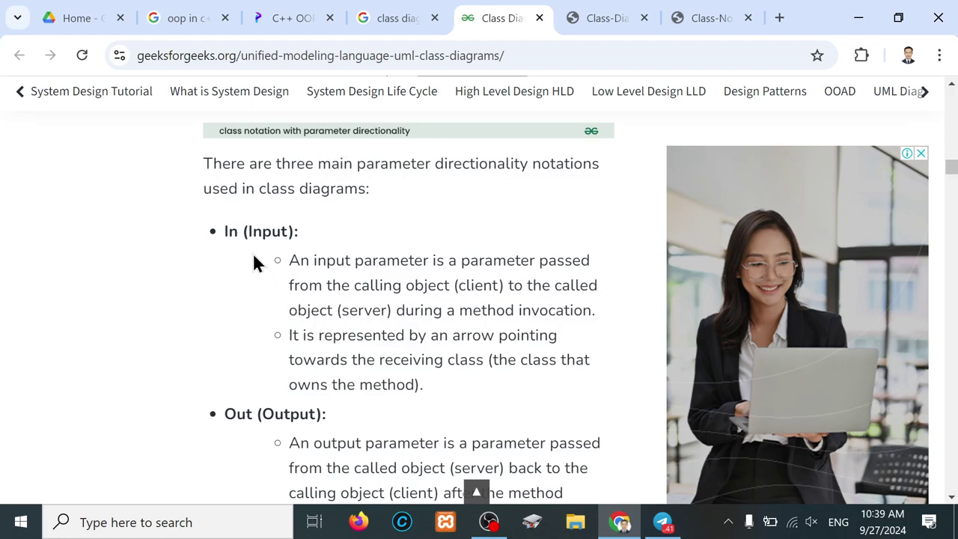
{"action": "scroll", "coordinate": [253, 262], "scroll_direction": "down", "scroll_amount": 1}
{"action": "scroll", "coordinate": [253, 259], "scroll_direction": "down", "scroll_amount": 2}
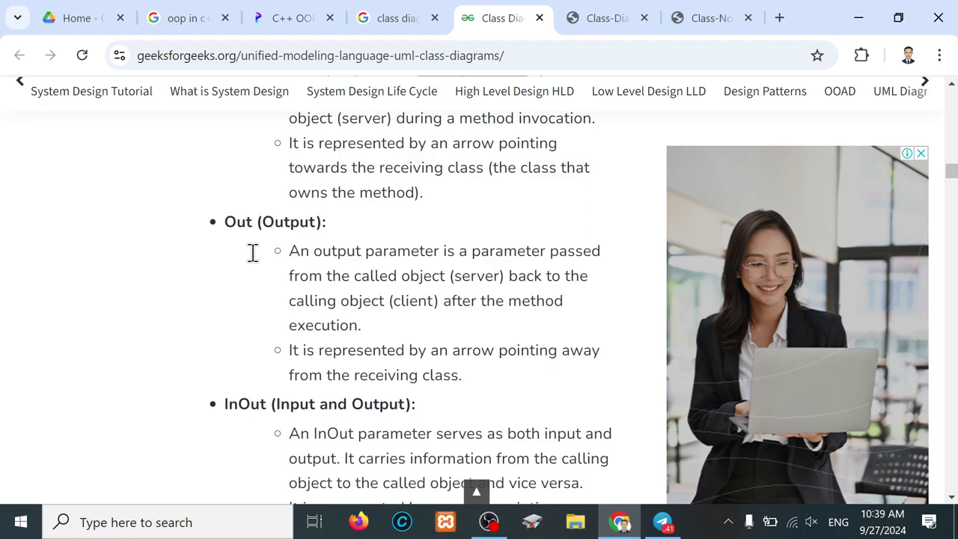
{"action": "scroll", "coordinate": [253, 258], "scroll_direction": "down", "scroll_amount": 3}
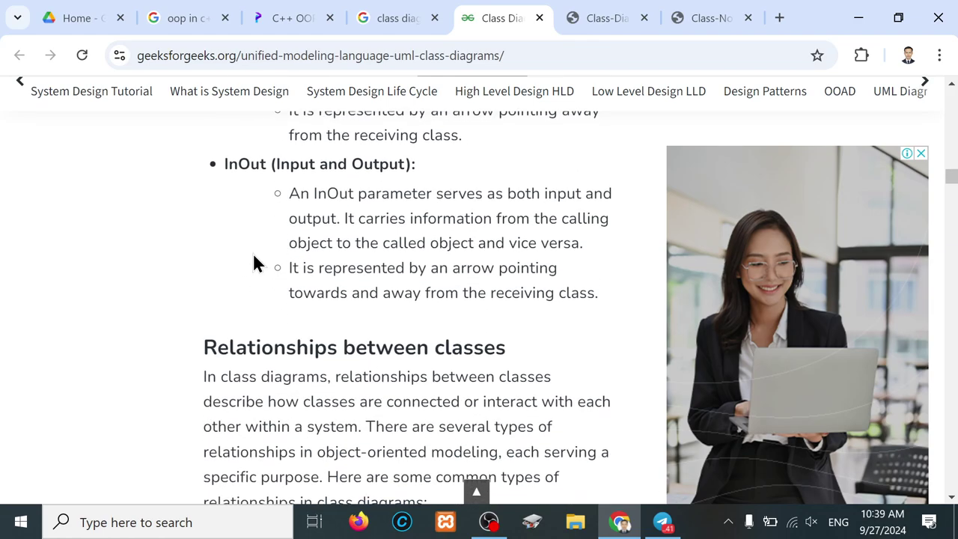
{"action": "scroll", "coordinate": [253, 258], "scroll_direction": "up", "scroll_amount": 8}
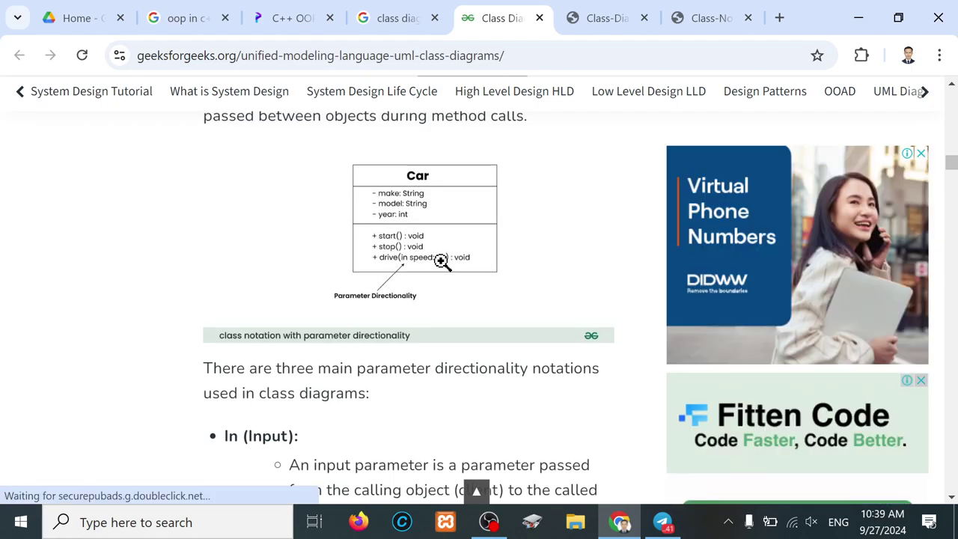
- Zoom in on the Car diagram and move down to its caption and InOut notation text
{"action": "scroll", "coordinate": [445, 259], "scroll_direction": "up", "scroll_amount": 5}
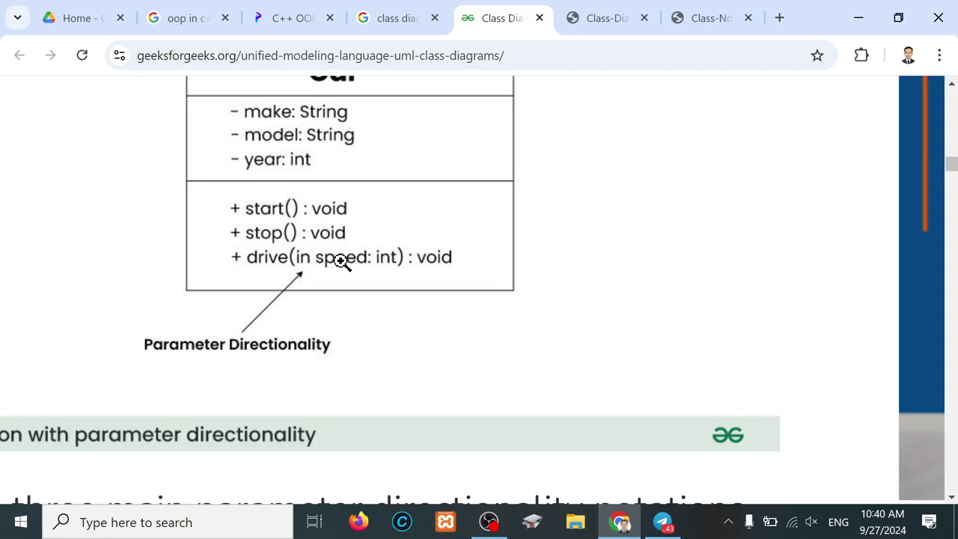
{"action": "scroll", "coordinate": [342, 261], "scroll_direction": "down", "scroll_amount": 3}
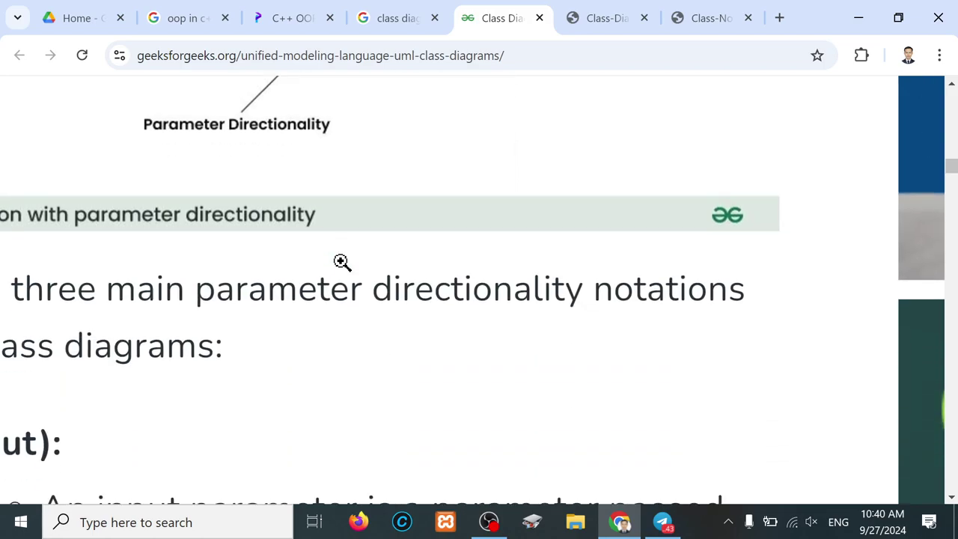
{"action": "scroll", "coordinate": [342, 262], "scroll_direction": "down", "scroll_amount": 5}
- Scroll down to the 'Relationships between classes' heading and highlight it
{"action": "scroll", "coordinate": [341, 261], "scroll_direction": "down", "scroll_amount": 3}
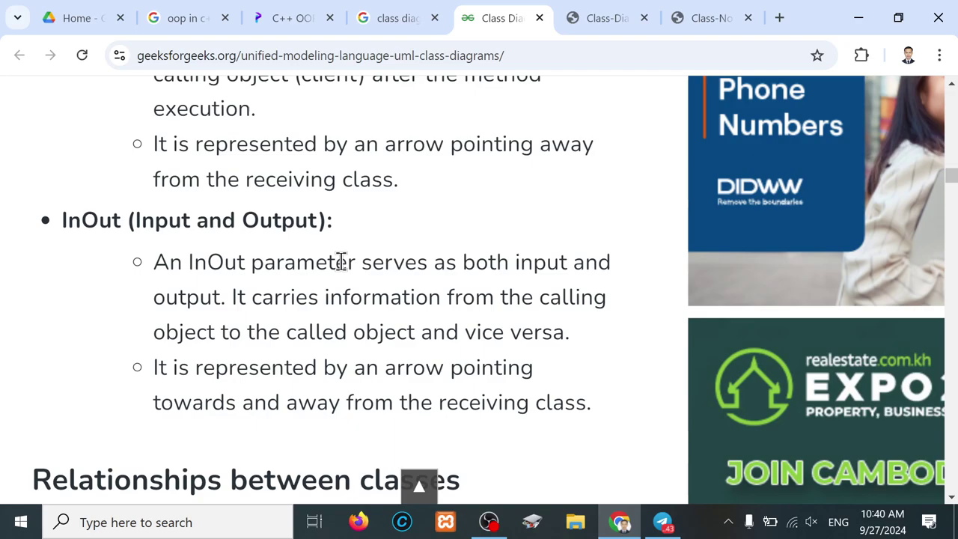
{"action": "scroll", "coordinate": [340, 262], "scroll_direction": "down", "scroll_amount": 2}
{"action": "scroll", "coordinate": [341, 261], "scroll_direction": "down", "scroll_amount": 2}
{"action": "scroll", "coordinate": [342, 262], "scroll_direction": "down", "scroll_amount": 1}
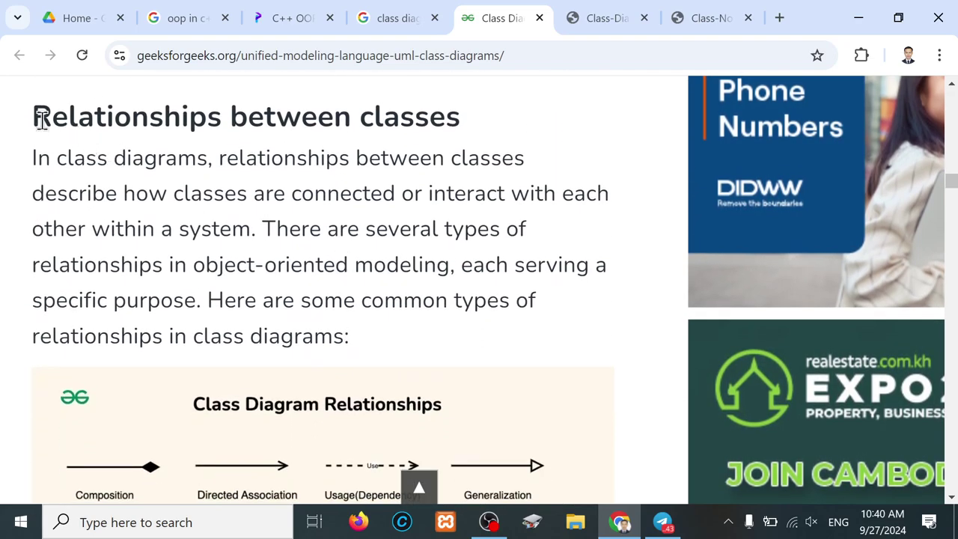
{"action": "left_click_drag", "start_coordinate": [33, 118], "coordinate": [471, 125]}
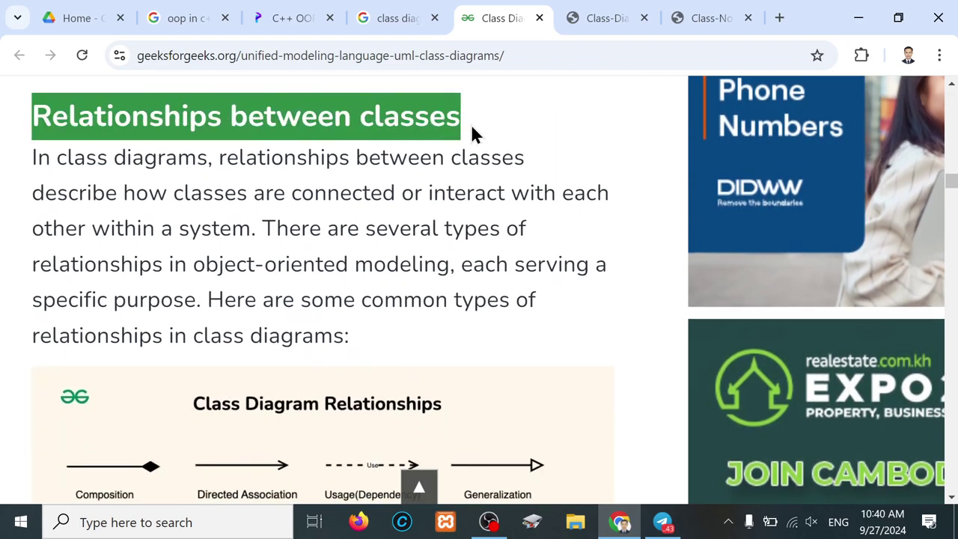
{"action": "scroll", "coordinate": [470, 124], "scroll_direction": "down", "scroll_amount": 3}
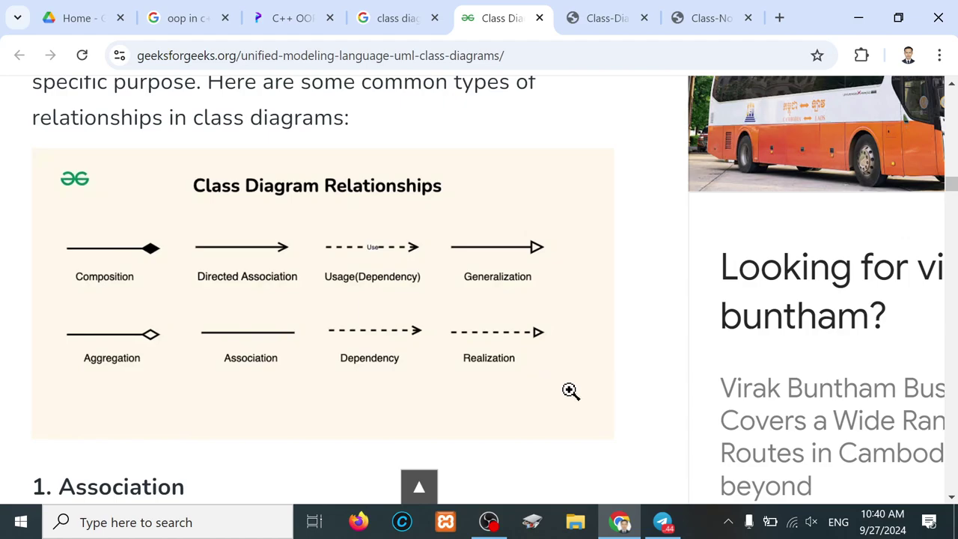
- Bring up the image options for the Class Diagram Relationships figure
{"action": "scroll", "coordinate": [572, 393], "scroll_direction": "up", "scroll_amount": 2}
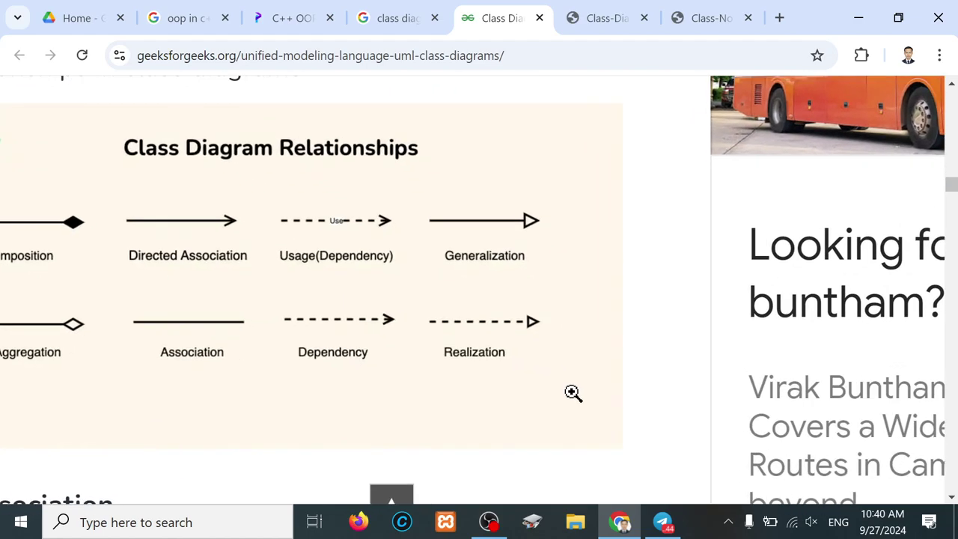
{"action": "right_click", "coordinate": [227, 252]}
{"action": "key", "text": "Escape"}
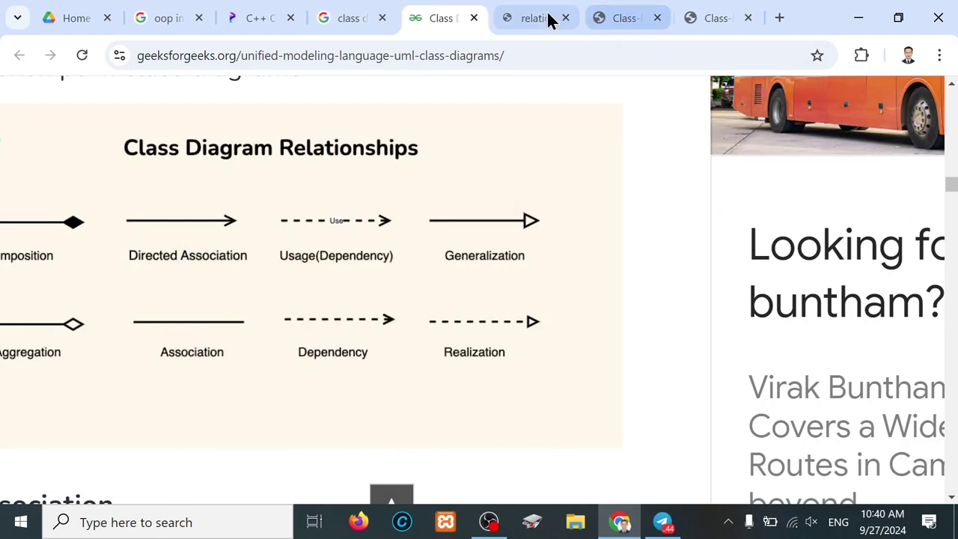
- Compare the relationship.webp, Class-Notation and Animal class-diagram image tabs, then return to the article
{"action": "left_click", "coordinate": [530, 18]}
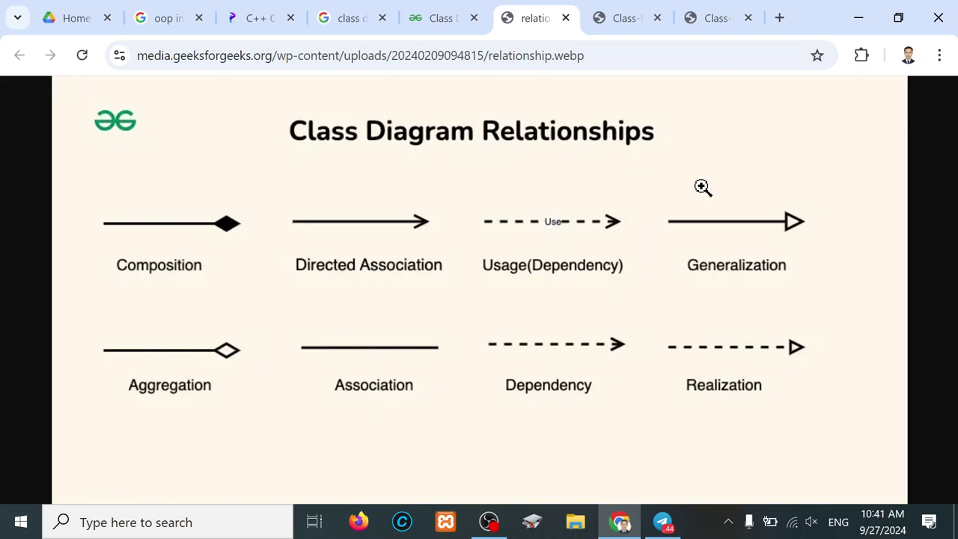
{"action": "left_click", "coordinate": [715, 19]}
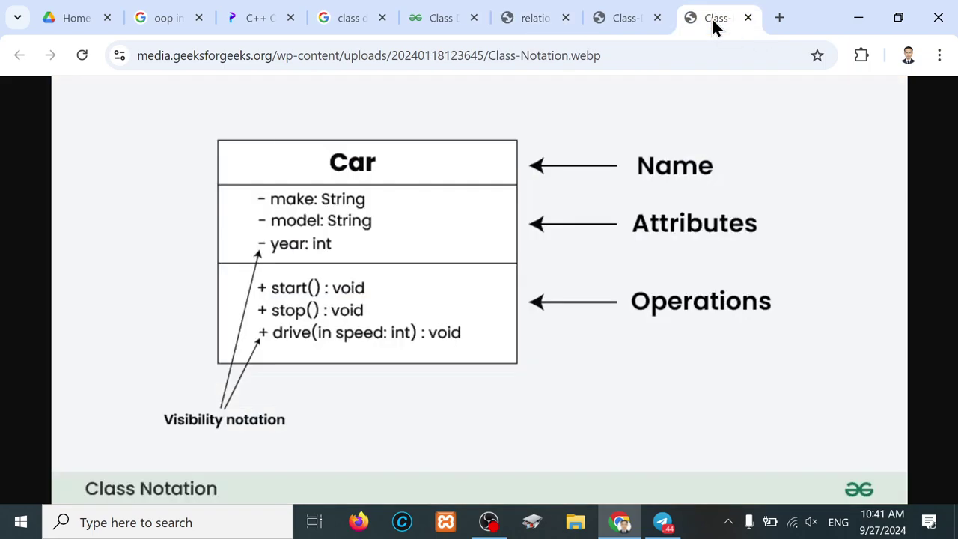
{"action": "left_click", "coordinate": [650, 19]}
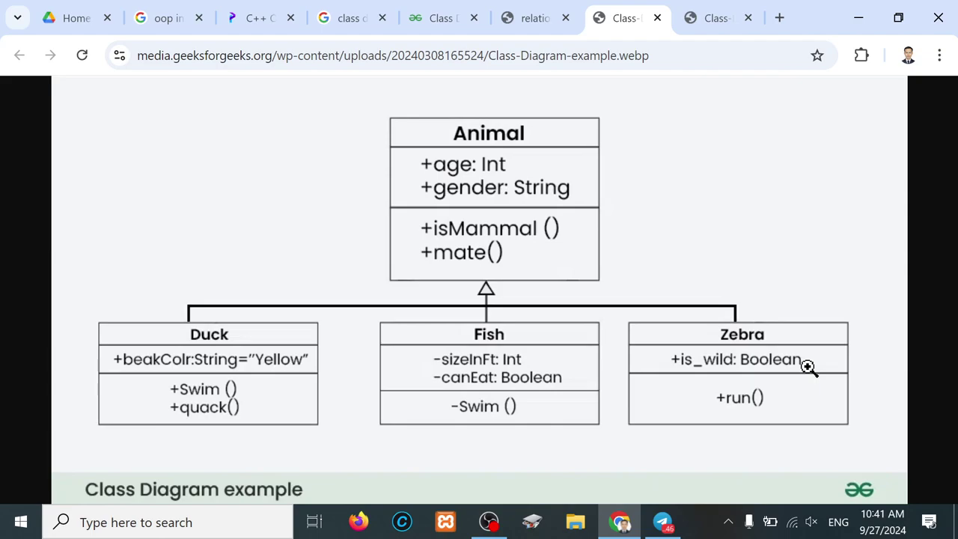
{"action": "left_click", "coordinate": [538, 28]}
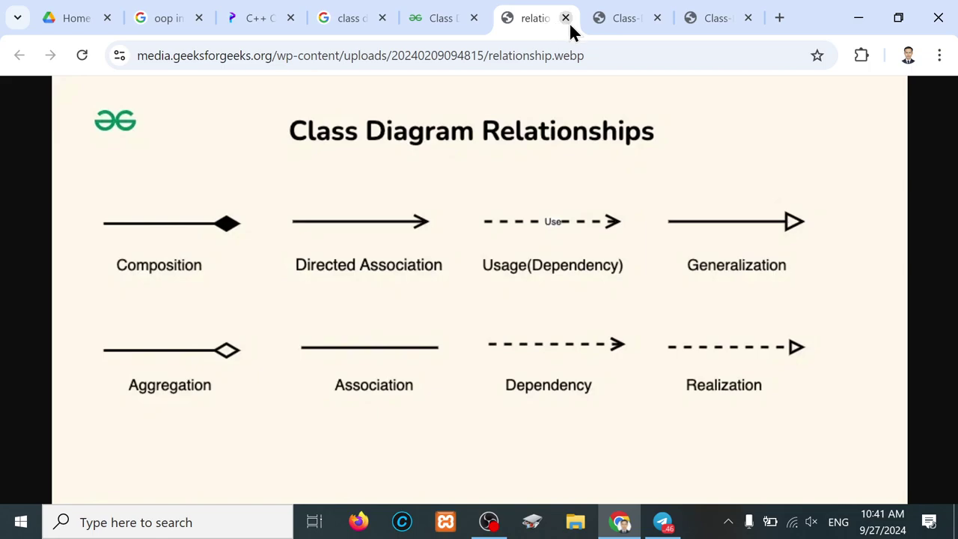
{"action": "left_click", "coordinate": [623, 18]}
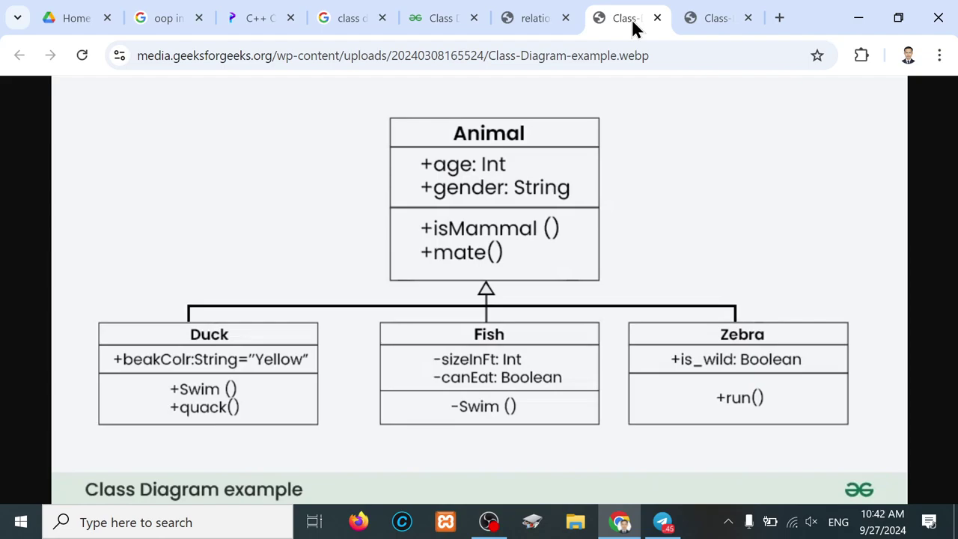
{"action": "left_click", "coordinate": [530, 19]}
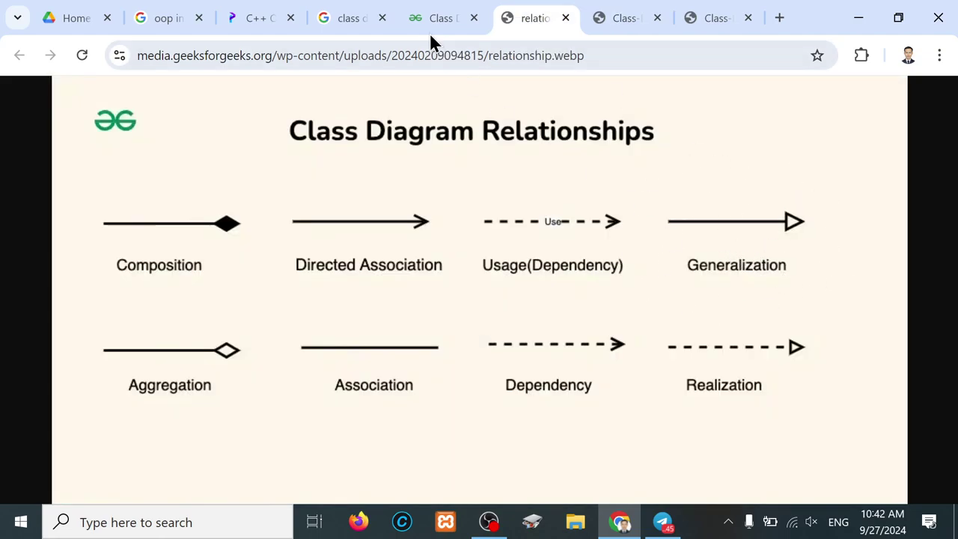
{"action": "left_click", "coordinate": [431, 27]}
- Read through '1. Association' and its Library–Books diagram down to the Teacher–Course directed association
{"action": "scroll", "coordinate": [375, 263], "scroll_direction": "down", "scroll_amount": 2}
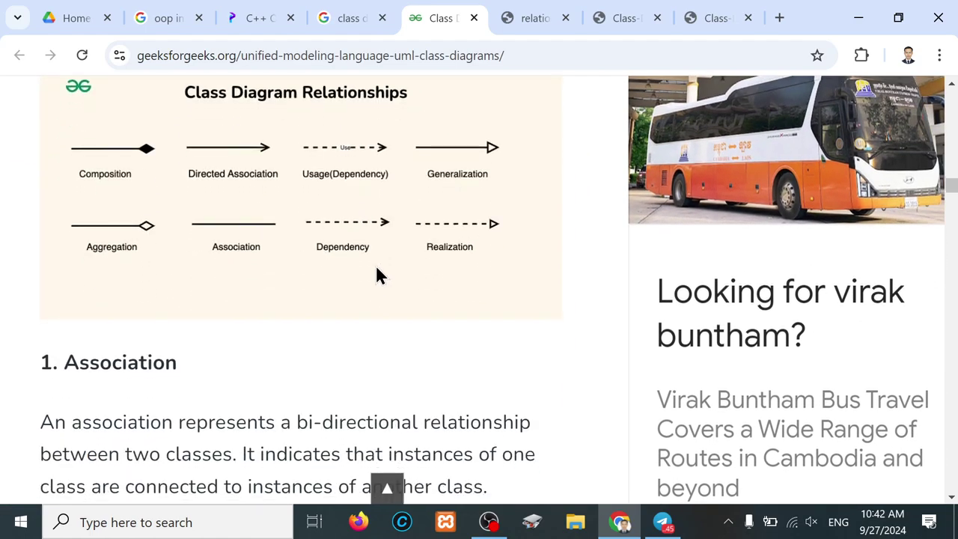
{"action": "scroll", "coordinate": [375, 263], "scroll_direction": "down", "scroll_amount": 2}
{"action": "scroll", "coordinate": [376, 275], "scroll_direction": "down", "scroll_amount": 1}
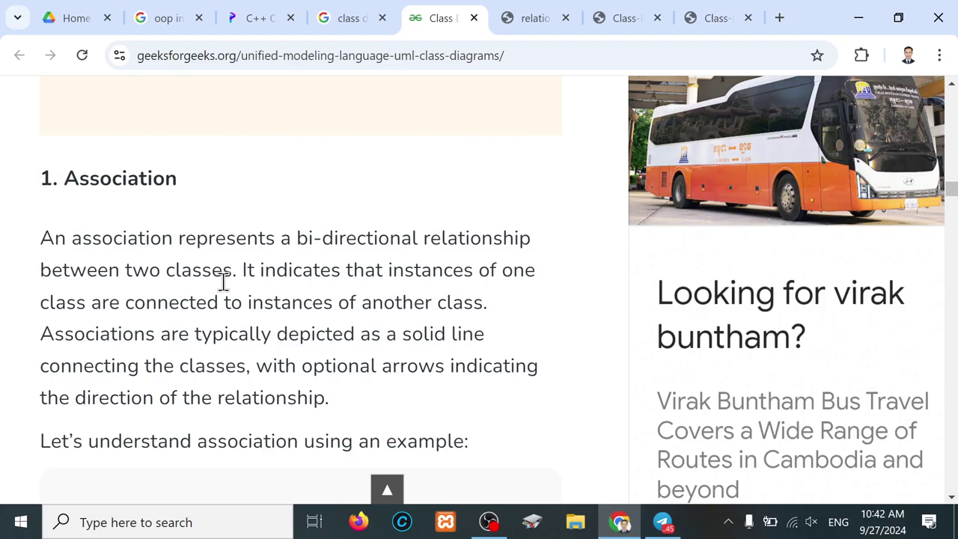
{"action": "scroll", "coordinate": [223, 281], "scroll_direction": "down", "scroll_amount": 2}
{"action": "scroll", "coordinate": [223, 281], "scroll_direction": "down", "scroll_amount": 3}
{"action": "scroll", "coordinate": [224, 281], "scroll_direction": "down", "scroll_amount": 3}
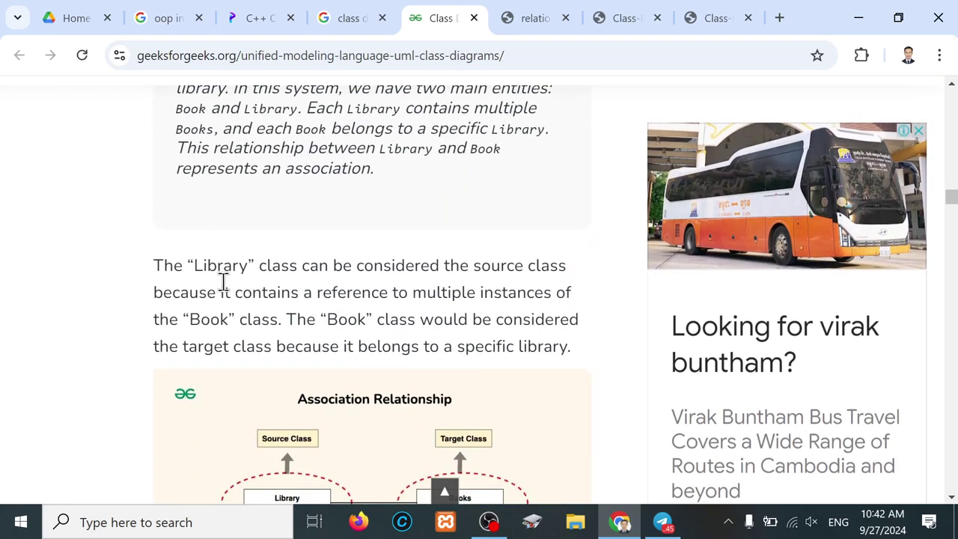
{"action": "scroll", "coordinate": [223, 281], "scroll_direction": "down", "scroll_amount": 3}
{"action": "scroll", "coordinate": [342, 220], "scroll_direction": "up", "scroll_amount": 2}
{"action": "scroll", "coordinate": [344, 221], "scroll_direction": "up", "scroll_amount": 2}
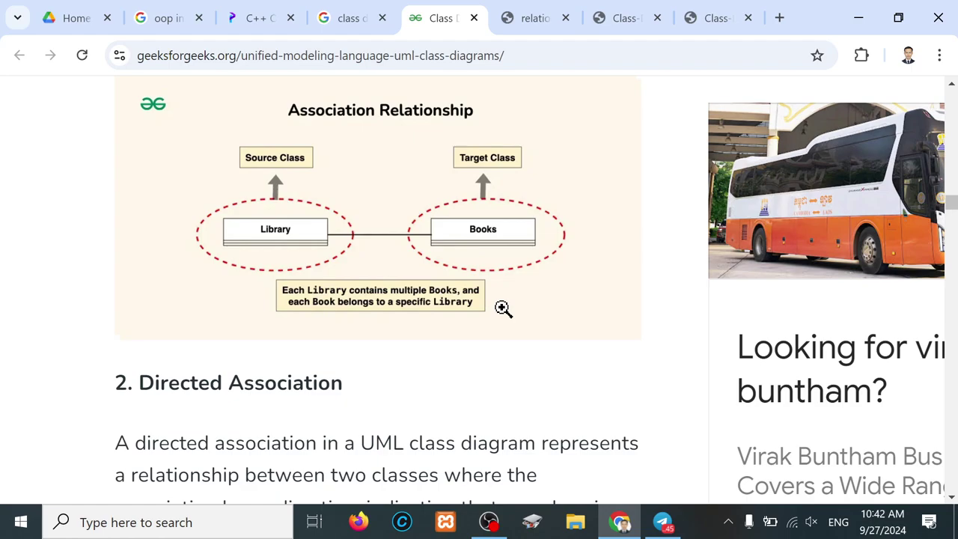
{"action": "scroll", "coordinate": [503, 308], "scroll_direction": "down", "scroll_amount": 3}
- Move past the Teacher–Course diagram to the '3. Aggregation' company-and-employees example
{"action": "scroll", "coordinate": [502, 308], "scroll_direction": "down", "scroll_amount": 3}
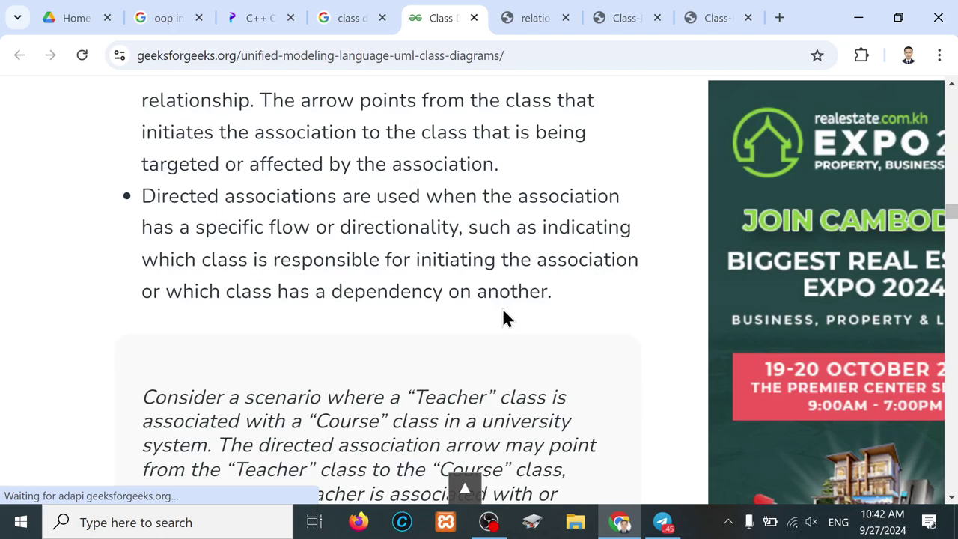
{"action": "scroll", "coordinate": [502, 308], "scroll_direction": "down", "scroll_amount": 3}
{"action": "scroll", "coordinate": [502, 308], "scroll_direction": "down", "scroll_amount": 4}
{"action": "scroll", "coordinate": [503, 313], "scroll_direction": "down", "scroll_amount": 1}
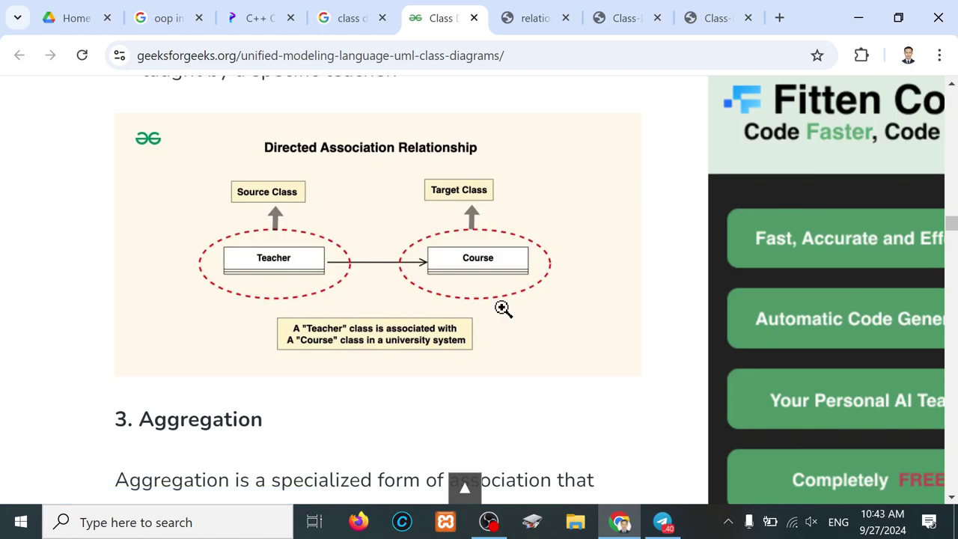
{"action": "scroll", "coordinate": [503, 307], "scroll_direction": "down", "scroll_amount": 1}
{"action": "scroll", "coordinate": [502, 307], "scroll_direction": "down", "scroll_amount": 2}
- Move past the Company–Employee aggregation diagram to the '4. Composition' section
{"action": "scroll", "coordinate": [502, 308], "scroll_direction": "down", "scroll_amount": 4}
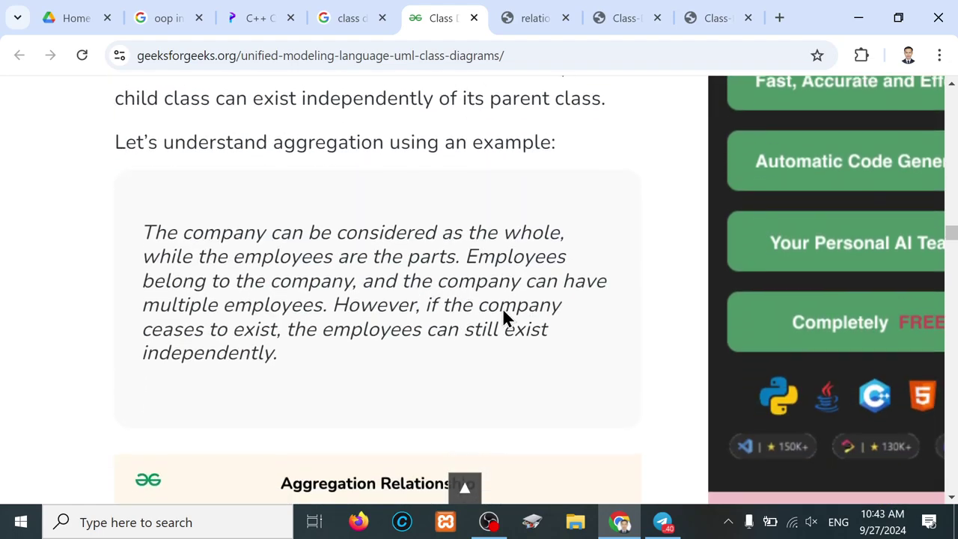
{"action": "scroll", "coordinate": [502, 308], "scroll_direction": "down", "scroll_amount": 4}
{"action": "scroll", "coordinate": [502, 308], "scroll_direction": "down", "scroll_amount": 1}
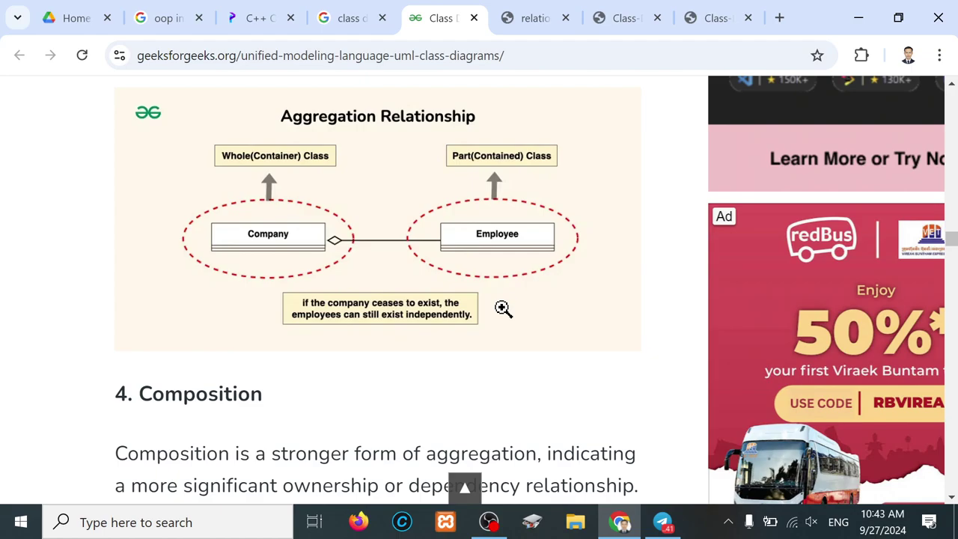
{"action": "scroll", "coordinate": [502, 308], "scroll_direction": "down", "scroll_amount": 1}
- Scroll past the Composition diagram to the Generalization diagram of Bank Account and its three subclasses
{"action": "scroll", "coordinate": [502, 308], "scroll_direction": "down", "scroll_amount": 3}
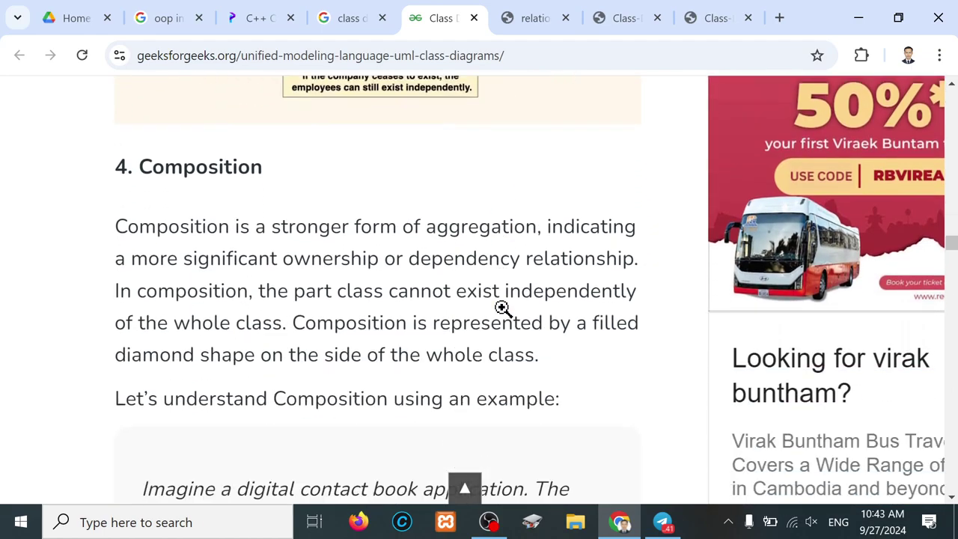
{"action": "scroll", "coordinate": [502, 308], "scroll_direction": "down", "scroll_amount": 2}
{"action": "scroll", "coordinate": [502, 308], "scroll_direction": "down", "scroll_amount": 4}
{"action": "scroll", "coordinate": [503, 312], "scroll_direction": "down", "scroll_amount": 3}
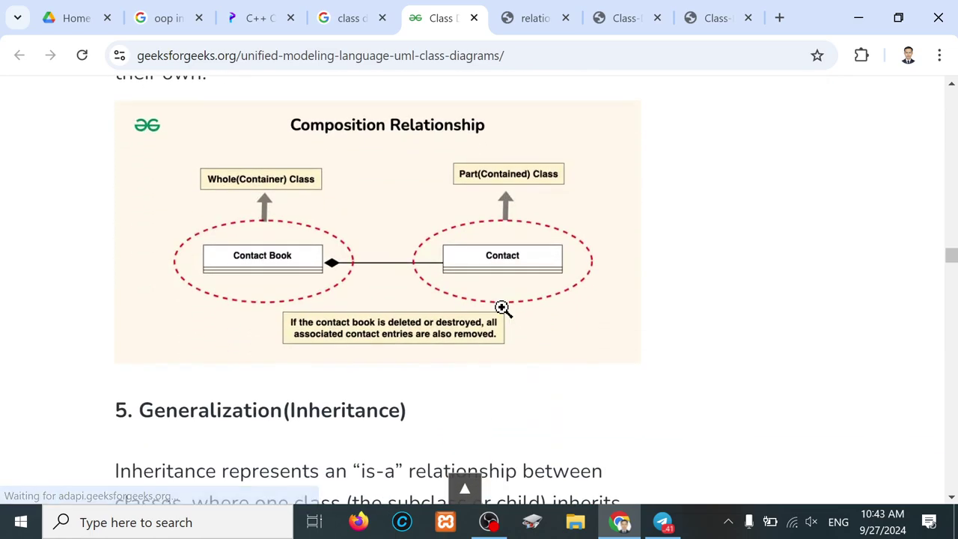
{"action": "scroll", "coordinate": [503, 307], "scroll_direction": "down", "scroll_amount": 1}
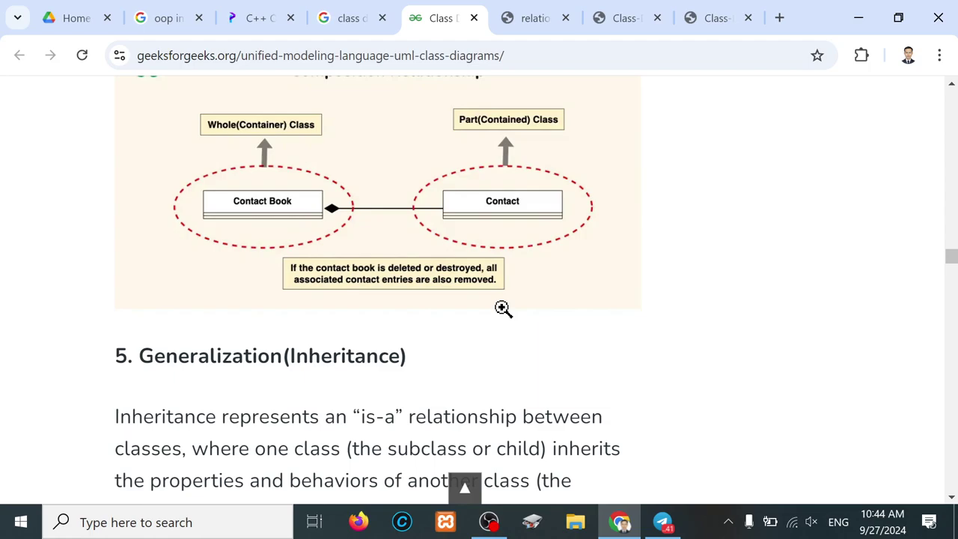
{"action": "scroll", "coordinate": [502, 308], "scroll_direction": "up", "scroll_amount": 2}
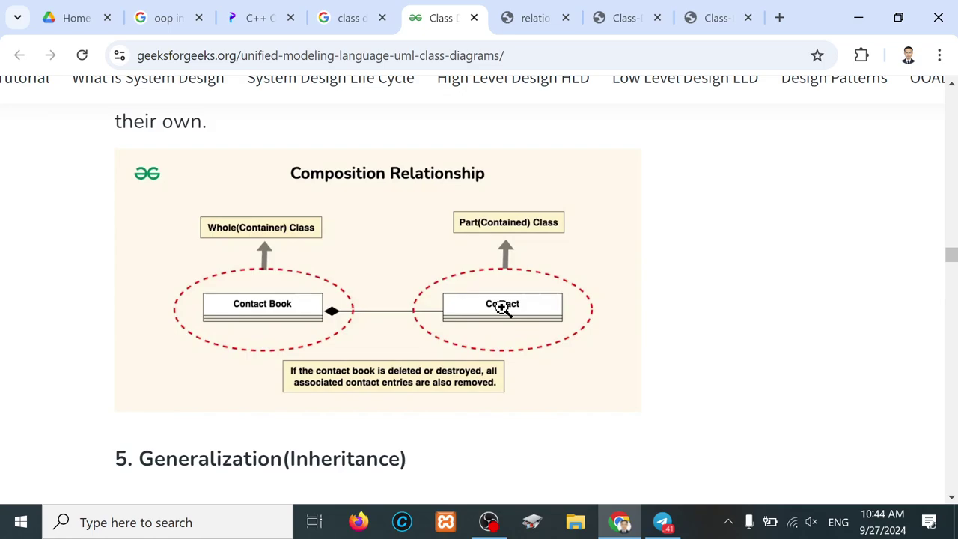
{"action": "scroll", "coordinate": [502, 308], "scroll_direction": "down", "scroll_amount": 2}
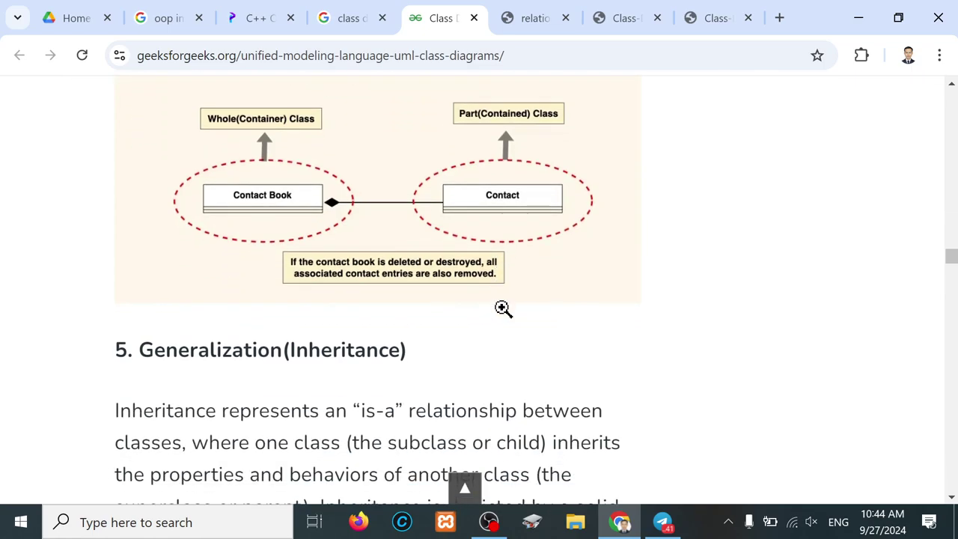
{"action": "scroll", "coordinate": [502, 309], "scroll_direction": "down", "scroll_amount": 2}
{"action": "scroll", "coordinate": [502, 308], "scroll_direction": "down", "scroll_amount": 3}
{"action": "scroll", "coordinate": [502, 308], "scroll_direction": "down", "scroll_amount": 3}
- Look over the Animal class-diagram example and relationships diagram image tabs
{"action": "scroll", "coordinate": [502, 309], "scroll_direction": "down", "scroll_amount": 1}
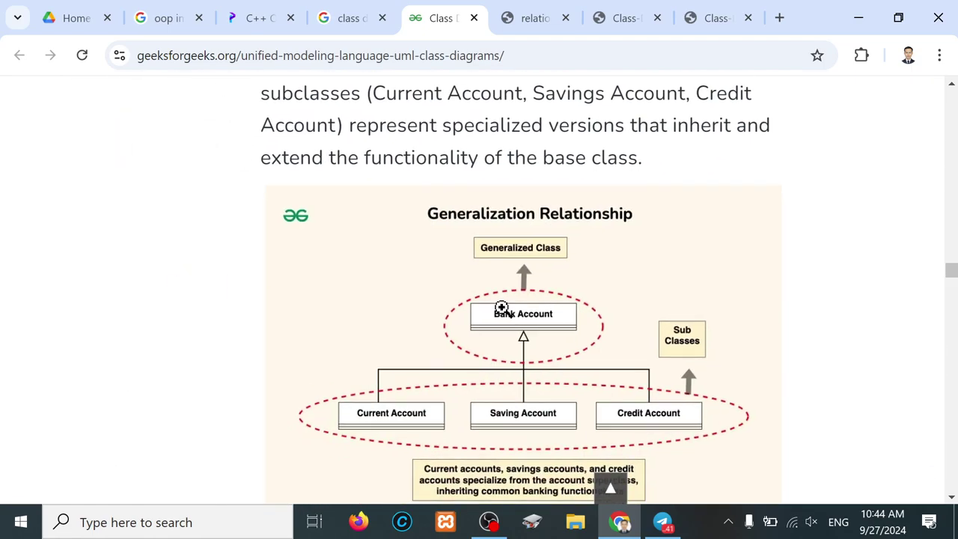
{"action": "scroll", "coordinate": [503, 308], "scroll_direction": "right", "scroll_amount": 3}
{"action": "scroll", "coordinate": [502, 309], "scroll_direction": "down", "scroll_amount": 2}
{"action": "scroll", "coordinate": [502, 308], "scroll_direction": "up", "scroll_amount": 1}
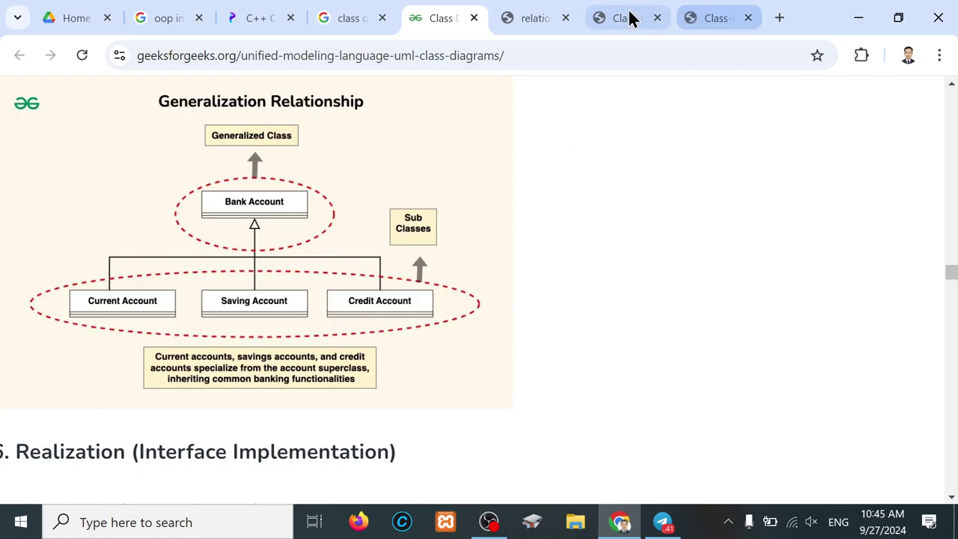
{"action": "left_click", "coordinate": [626, 18]}
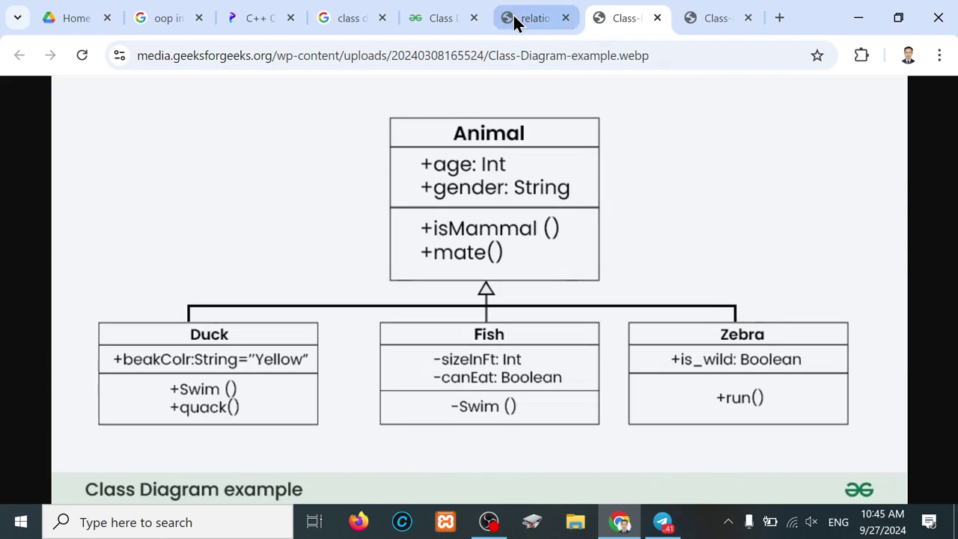
{"action": "left_click", "coordinate": [515, 18]}
- Go back to the GeeksforGeeks article and scroll down to the '6. Realization' diagram
{"action": "left_click", "coordinate": [440, 20]}
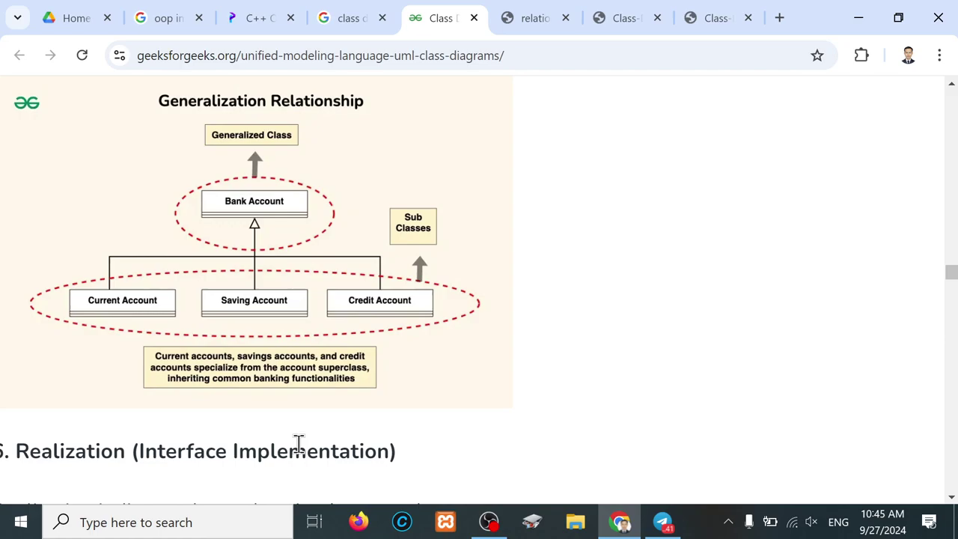
{"action": "scroll", "coordinate": [298, 443], "scroll_direction": "down", "scroll_amount": 1}
{"action": "scroll", "coordinate": [298, 443], "scroll_direction": "down", "scroll_amount": 2}
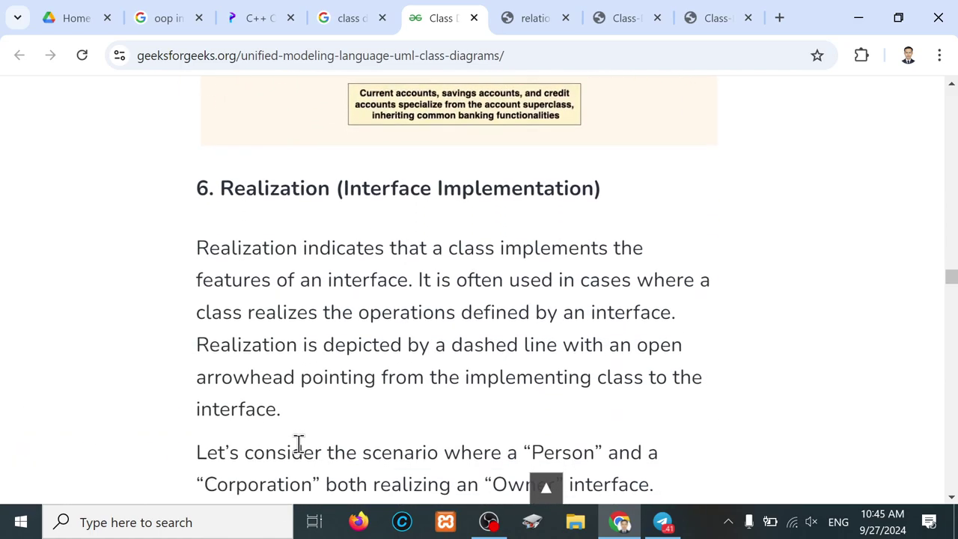
{"action": "scroll", "coordinate": [421, 200], "scroll_direction": "down", "scroll_amount": 1}
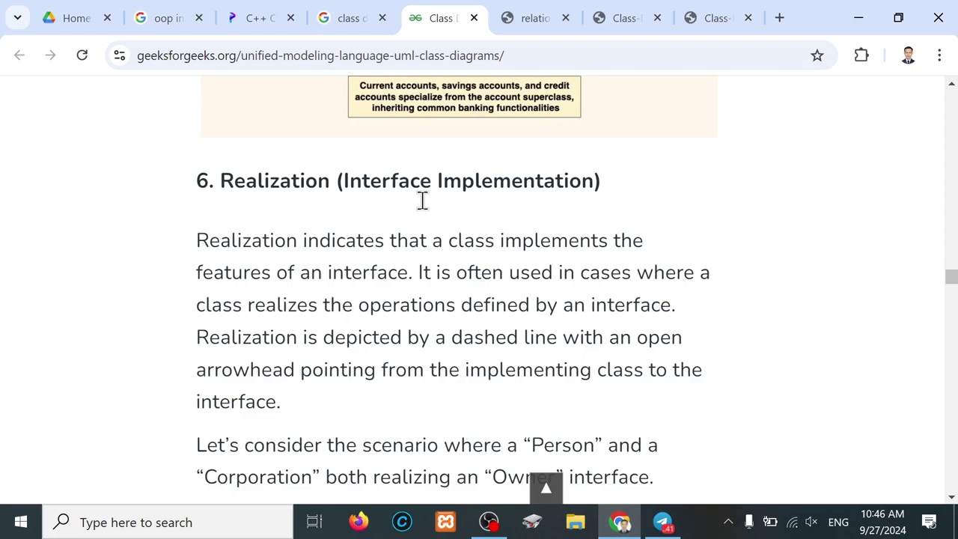
{"action": "scroll", "coordinate": [421, 200], "scroll_direction": "down", "scroll_amount": 3}
{"action": "scroll", "coordinate": [422, 200], "scroll_direction": "down", "scroll_amount": 4}
{"action": "scroll", "coordinate": [422, 200], "scroll_direction": "down", "scroll_amount": 3}
{"action": "scroll", "coordinate": [422, 200], "scroll_direction": "down", "scroll_amount": 2}
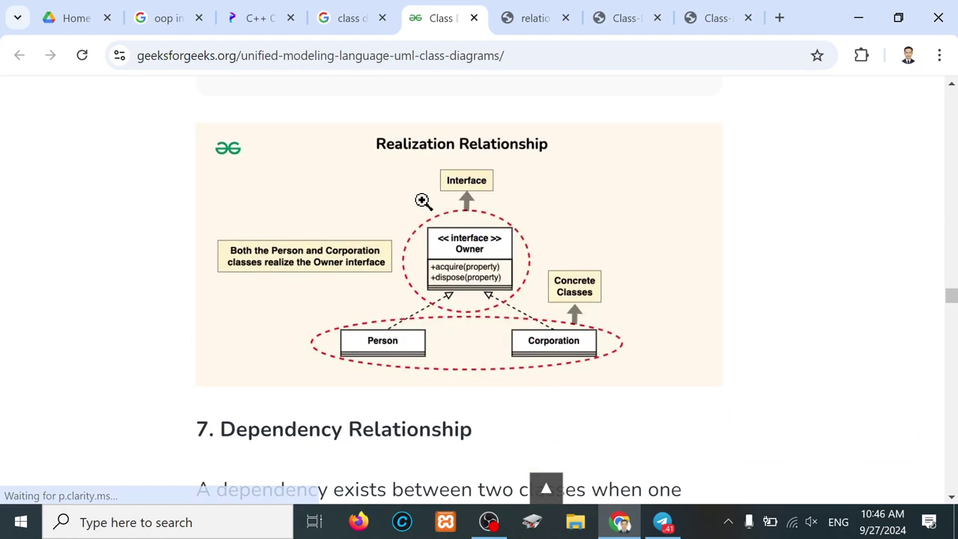
- Open the Realization diagram of the Owner interface in a new tab and view it full-size
{"action": "right_click", "coordinate": [428, 257]}
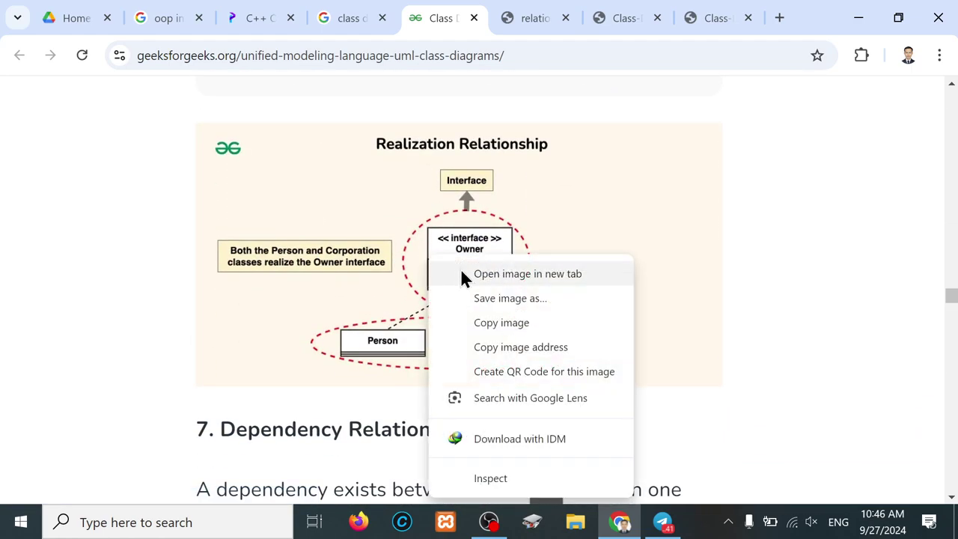
{"action": "left_click", "coordinate": [491, 274]}
{"action": "left_click", "coordinate": [474, 21]}
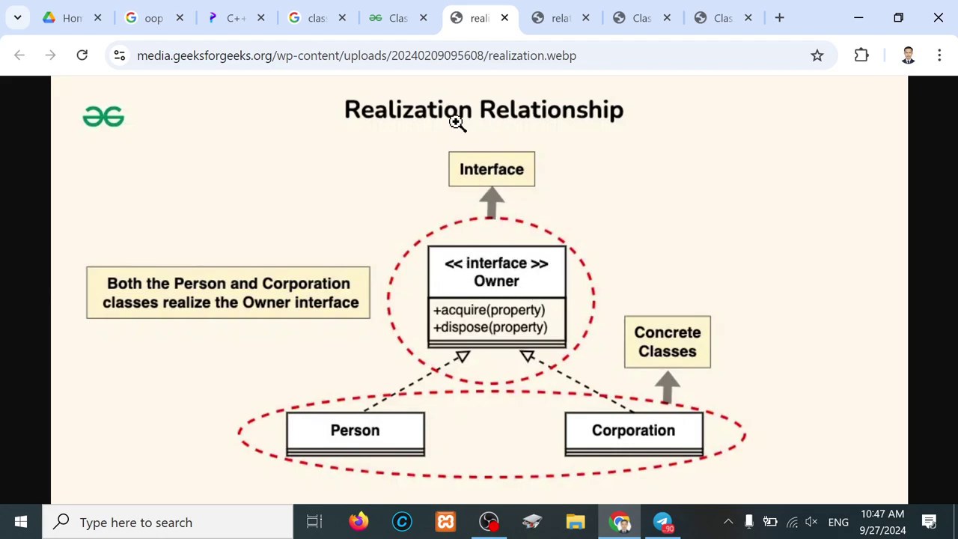
- Scroll the article down to Similar Reads, then bring the Class-Diagram-example.webp tab to the front
{"action": "left_click", "coordinate": [402, 21]}
{"action": "scroll", "coordinate": [297, 317], "scroll_direction": "down", "scroll_amount": 7}
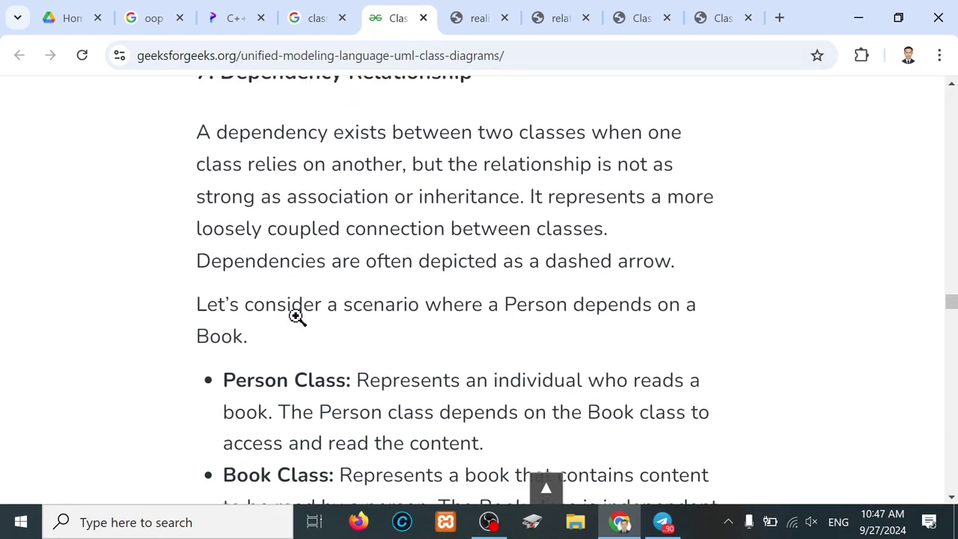
{"action": "scroll", "coordinate": [296, 317], "scroll_direction": "down", "scroll_amount": 4}
{"action": "scroll", "coordinate": [297, 320], "scroll_direction": "down", "scroll_amount": 1}
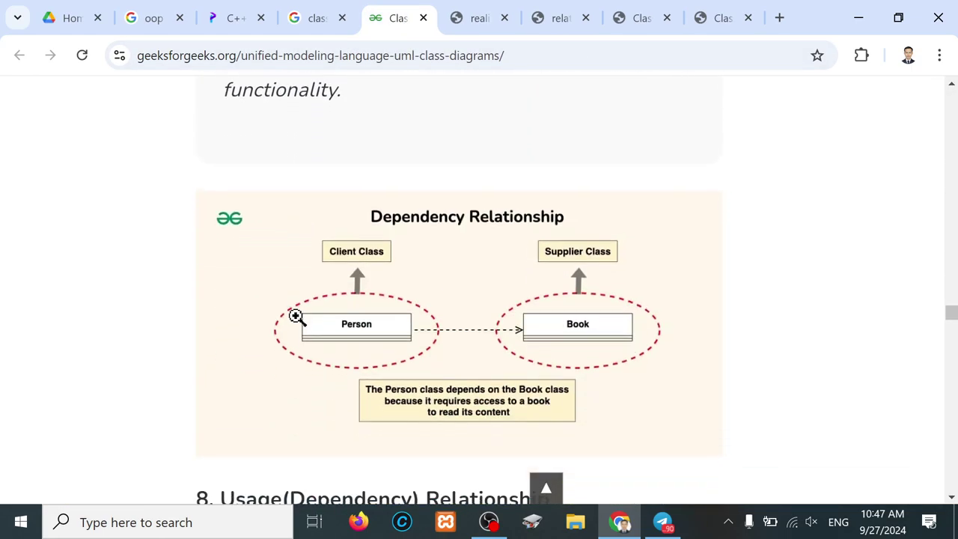
{"action": "scroll", "coordinate": [297, 320], "scroll_direction": "down", "scroll_amount": 1}
{"action": "scroll", "coordinate": [297, 321], "scroll_direction": "down", "scroll_amount": 2}
{"action": "scroll", "coordinate": [297, 321], "scroll_direction": "down", "scroll_amount": 5}
{"action": "scroll", "coordinate": [296, 322], "scroll_direction": "down", "scroll_amount": 4}
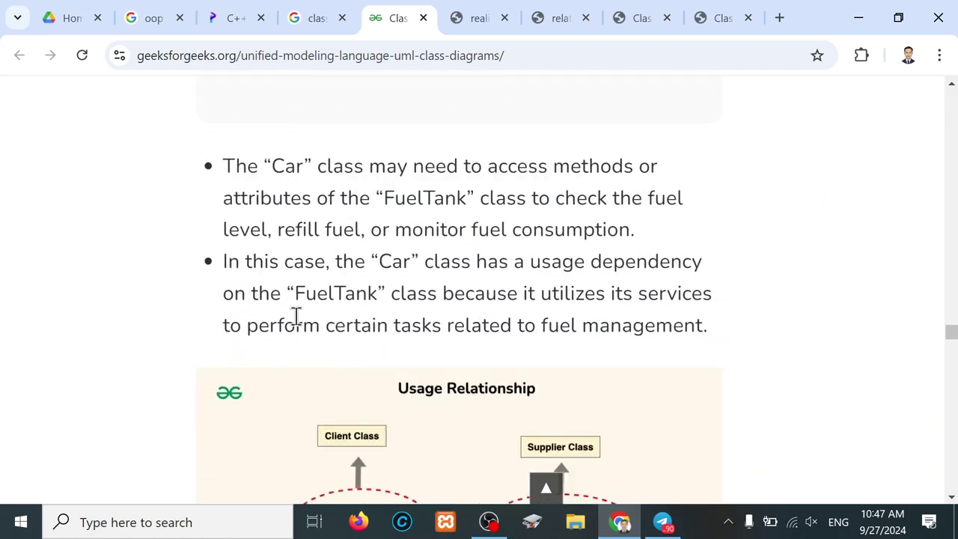
{"action": "scroll", "coordinate": [297, 322], "scroll_direction": "down", "scroll_amount": 4}
{"action": "scroll", "coordinate": [297, 318], "scroll_direction": "down", "scroll_amount": 4}
{"action": "scroll", "coordinate": [297, 316], "scroll_direction": "down", "scroll_amount": 1}
{"action": "scroll", "coordinate": [296, 316], "scroll_direction": "down", "scroll_amount": 5}
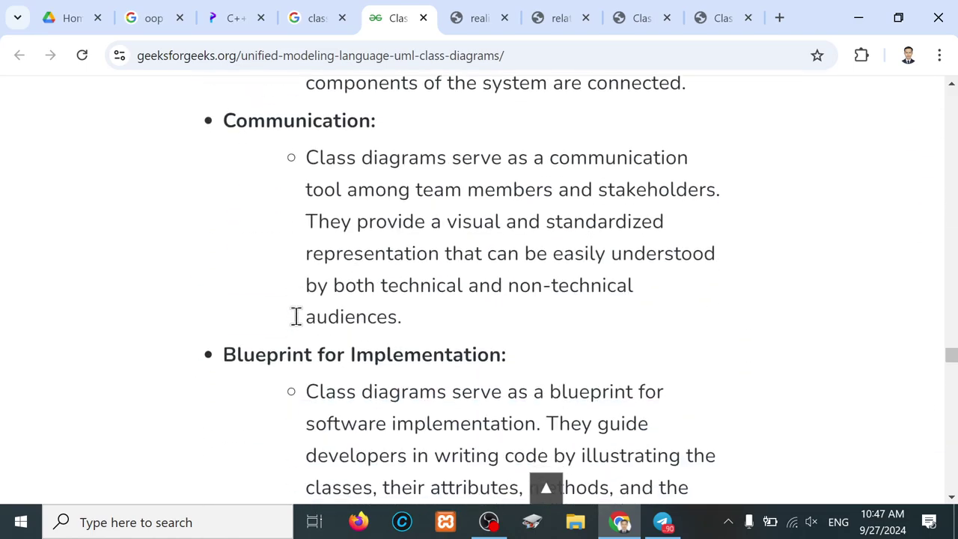
{"action": "scroll", "coordinate": [297, 316], "scroll_direction": "down", "scroll_amount": 6}
{"action": "scroll", "coordinate": [296, 316], "scroll_direction": "down", "scroll_amount": 5}
{"action": "scroll", "coordinate": [296, 316], "scroll_direction": "down", "scroll_amount": 3}
{"action": "scroll", "coordinate": [296, 316], "scroll_direction": "down", "scroll_amount": 5}
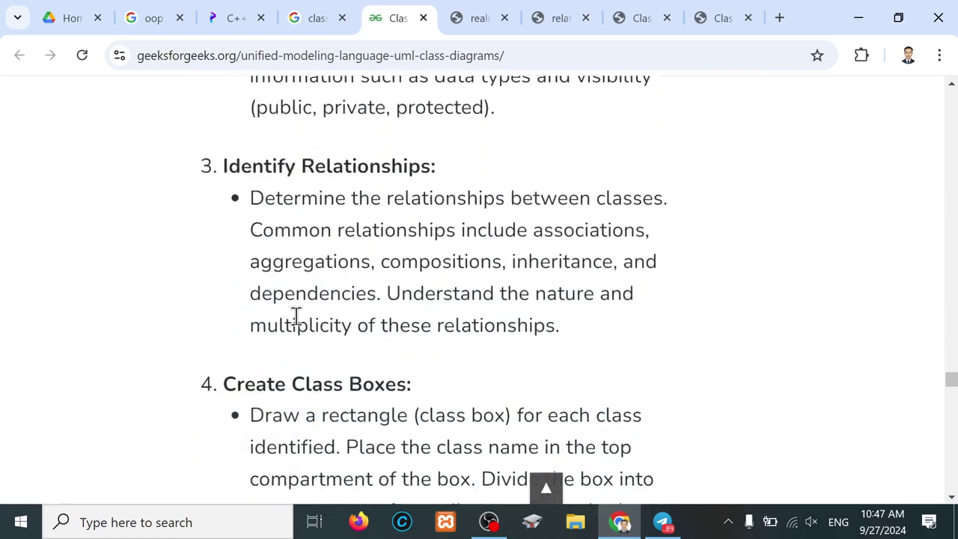
{"action": "scroll", "coordinate": [297, 316], "scroll_direction": "down", "scroll_amount": 4}
{"action": "scroll", "coordinate": [297, 316], "scroll_direction": "down", "scroll_amount": 6}
{"action": "scroll", "coordinate": [297, 316], "scroll_direction": "down", "scroll_amount": 6}
{"action": "scroll", "coordinate": [297, 316], "scroll_direction": "down", "scroll_amount": 4}
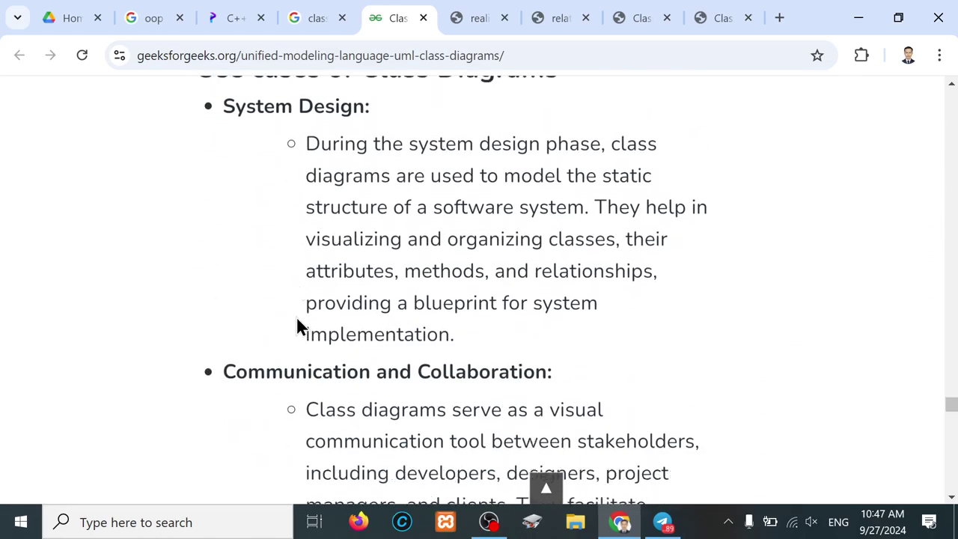
{"action": "scroll", "coordinate": [296, 316], "scroll_direction": "down", "scroll_amount": 6}
{"action": "scroll", "coordinate": [297, 316], "scroll_direction": "down", "scroll_amount": 6}
{"action": "scroll", "coordinate": [297, 316], "scroll_direction": "down", "scroll_amount": 6}
{"action": "scroll", "coordinate": [297, 322], "scroll_direction": "down", "scroll_amount": 5}
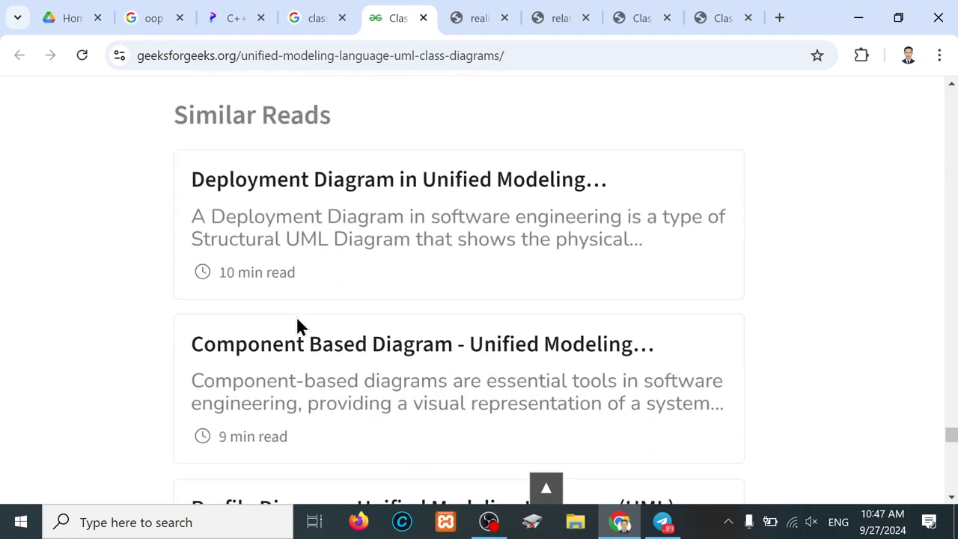
{"action": "scroll", "coordinate": [297, 322], "scroll_direction": "down", "scroll_amount": 1}
{"action": "left_click", "coordinate": [650, 20]}
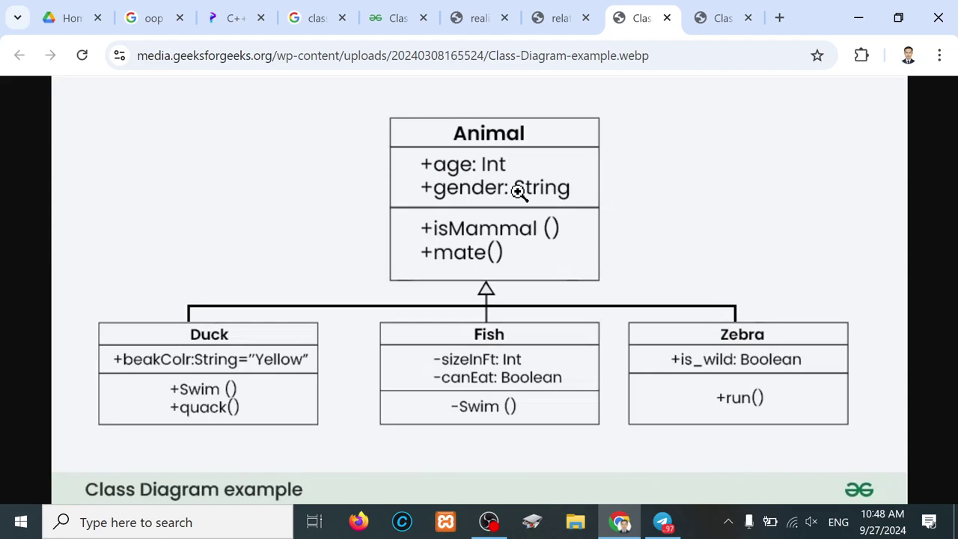
- Run a Google search for 'oop features' in a new tab
{"action": "left_click", "coordinate": [779, 18]}
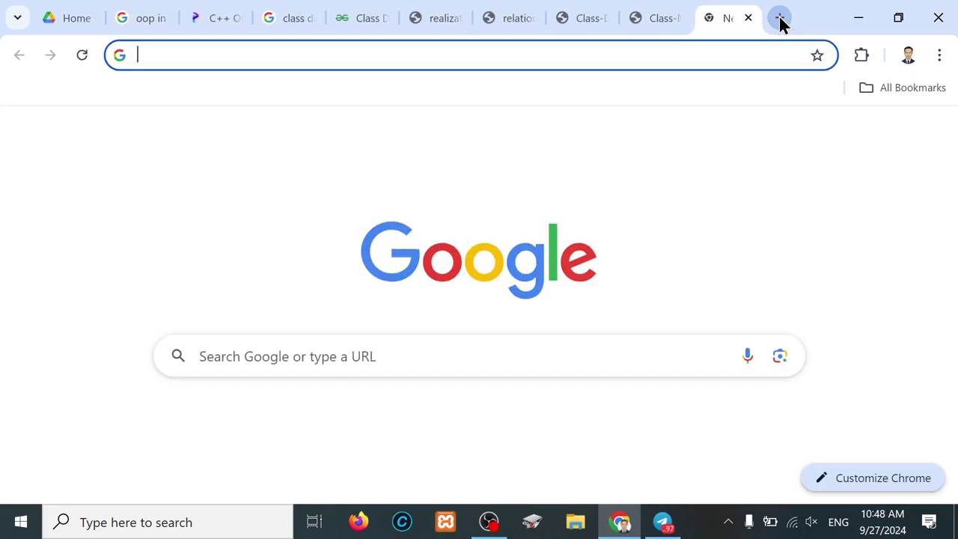
{"action": "left_click", "coordinate": [688, 60]}
{"action": "type", "text": "oop"}
{"action": "key", "text": "Return"}
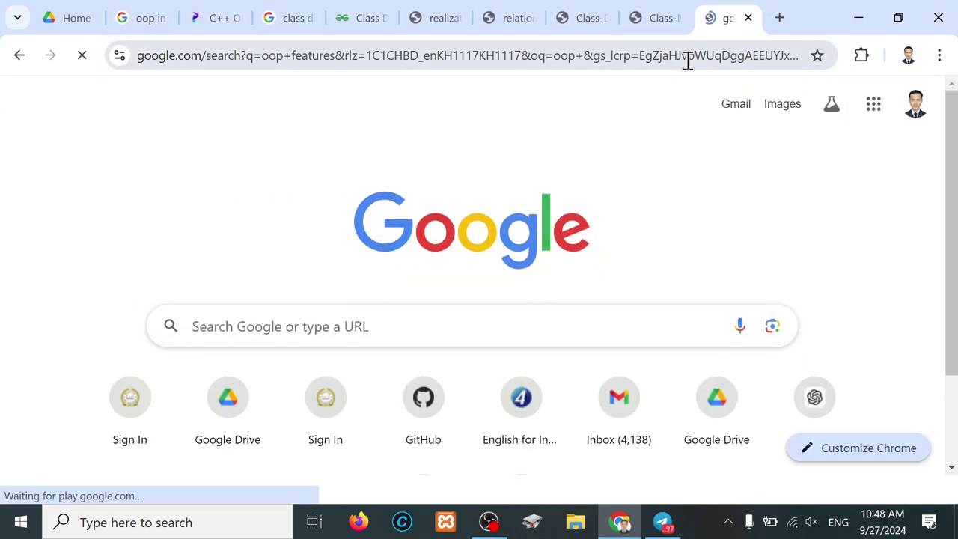
- Switch to image results and preview the Naukri Code 360 Top Features of OOPS image
{"action": "scroll", "coordinate": [311, 363], "scroll_direction": "down", "scroll_amount": 2}
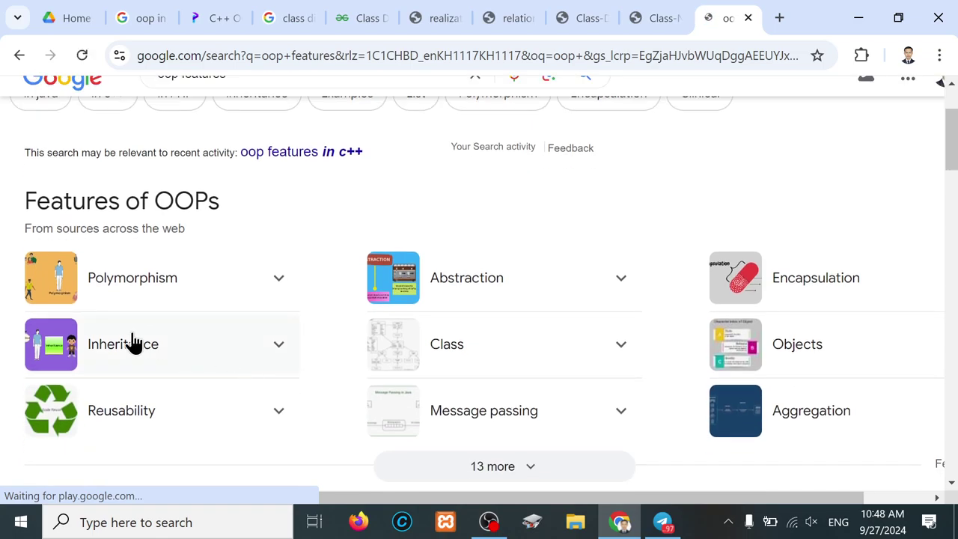
{"action": "scroll", "coordinate": [73, 387], "scroll_direction": "down", "scroll_amount": 1}
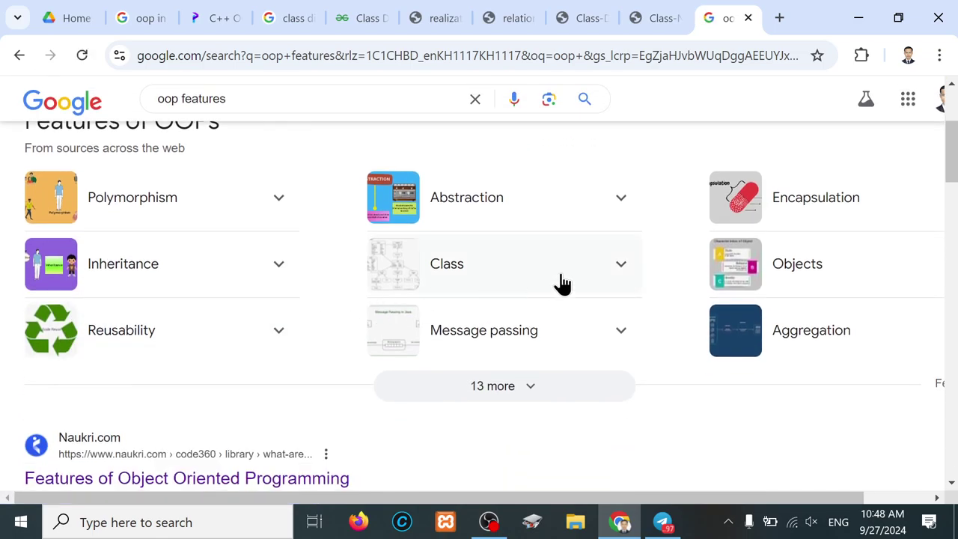
{"action": "scroll", "coordinate": [278, 335], "scroll_direction": "down", "scroll_amount": 1}
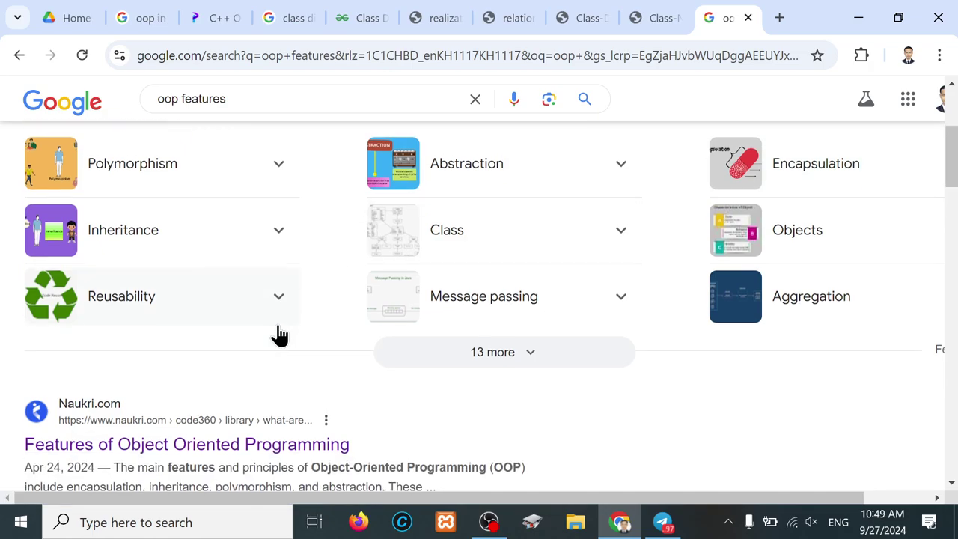
{"action": "scroll", "coordinate": [278, 336], "scroll_direction": "up", "scroll_amount": 5}
{"action": "left_click", "coordinate": [77, 179]}
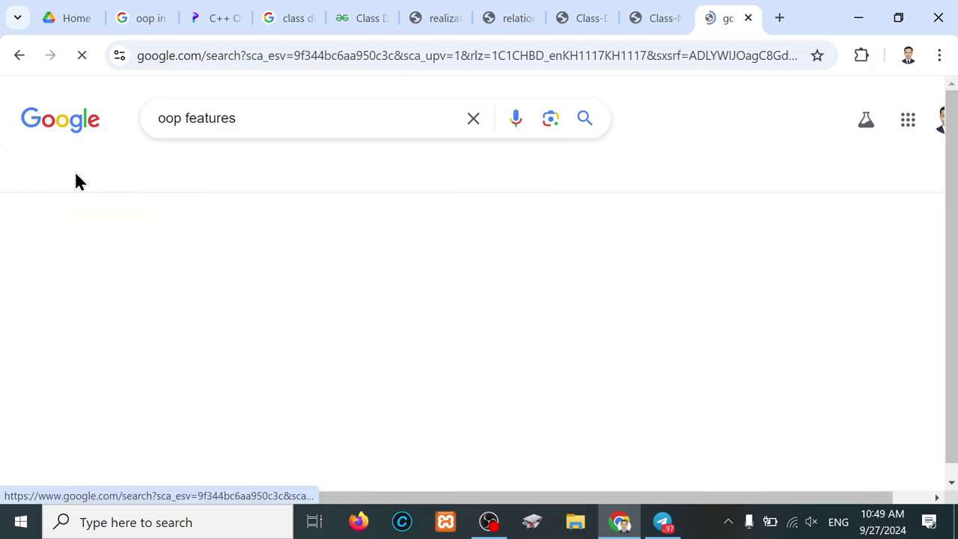
{"action": "left_click", "coordinate": [276, 351]}
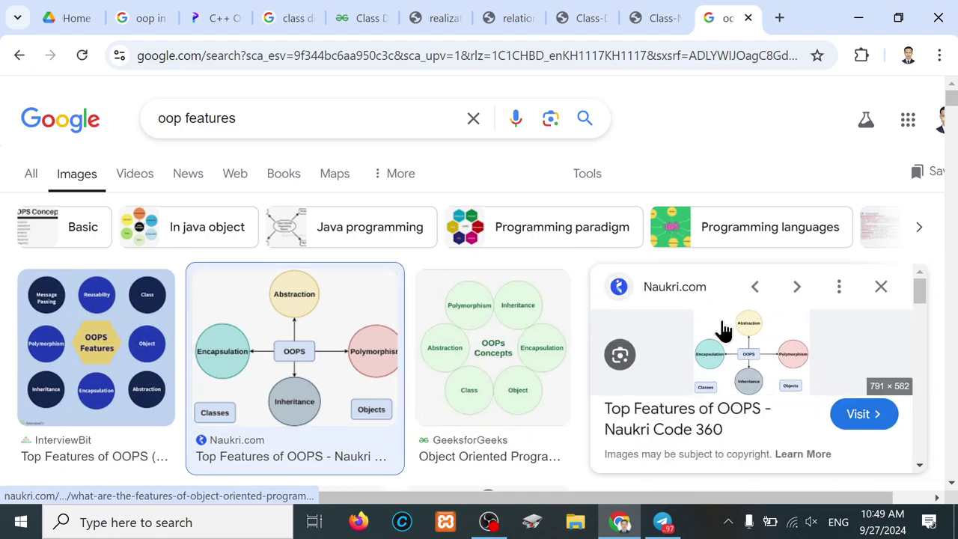
- Visit the Naukri Code 360 article and scroll down to its Top Features of OOPS diagram
{"action": "left_click", "coordinate": [865, 415]}
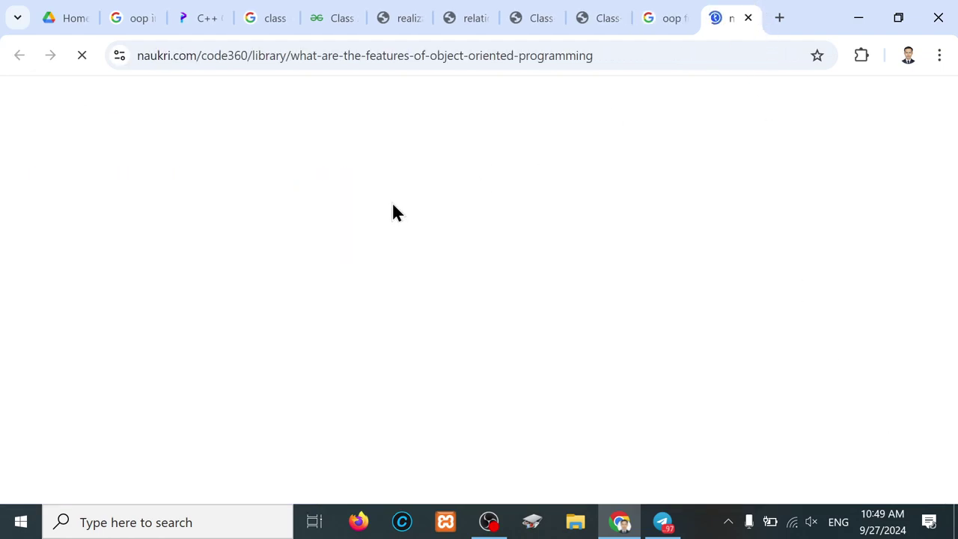
{"action": "scroll", "coordinate": [486, 294], "scroll_direction": "down", "scroll_amount": 5}
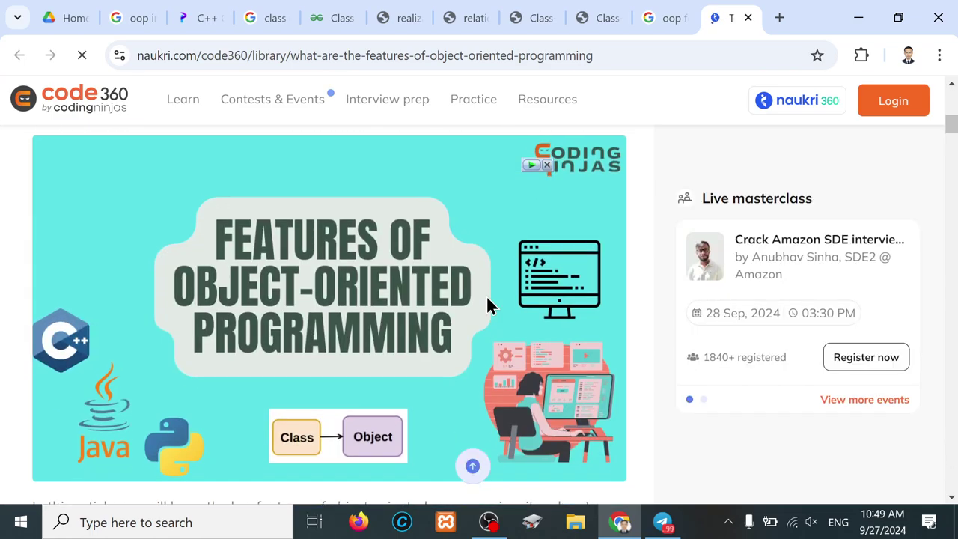
{"action": "scroll", "coordinate": [487, 301], "scroll_direction": "down", "scroll_amount": 5}
{"action": "scroll", "coordinate": [488, 301], "scroll_direction": "down", "scroll_amount": 5}
{"action": "scroll", "coordinate": [488, 301], "scroll_direction": "down", "scroll_amount": 5}
{"action": "scroll", "coordinate": [487, 301], "scroll_direction": "down", "scroll_amount": 5}
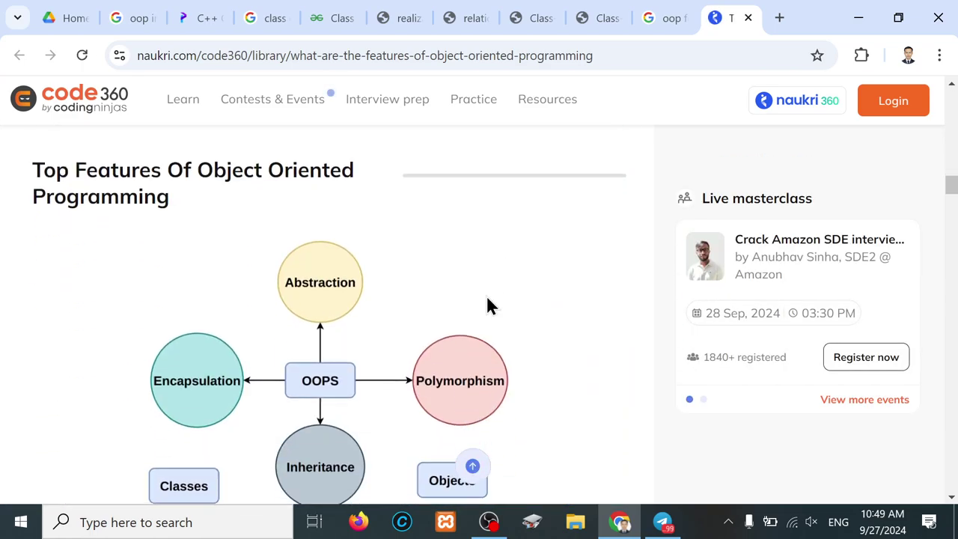
- Open the OOPS features diagram in its own new tab and view it full-size
{"action": "right_click", "coordinate": [338, 395]}
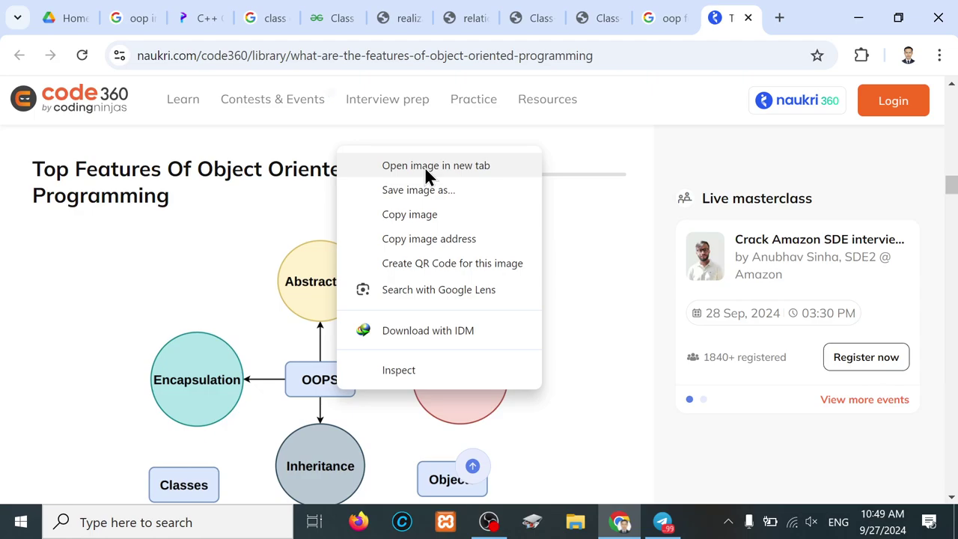
{"action": "left_click", "coordinate": [425, 166]}
{"action": "left_click", "coordinate": [730, 18]}
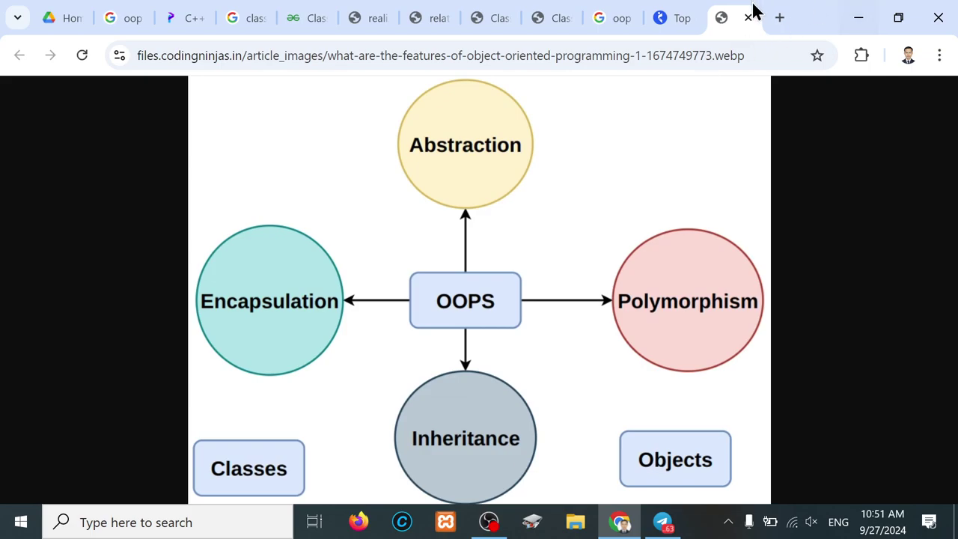
- Look through the open tabs and read down the GeeksforGeeks UML class diagrams article
{"action": "left_click", "coordinate": [619, 21]}
{"action": "left_click", "coordinate": [550, 27]}
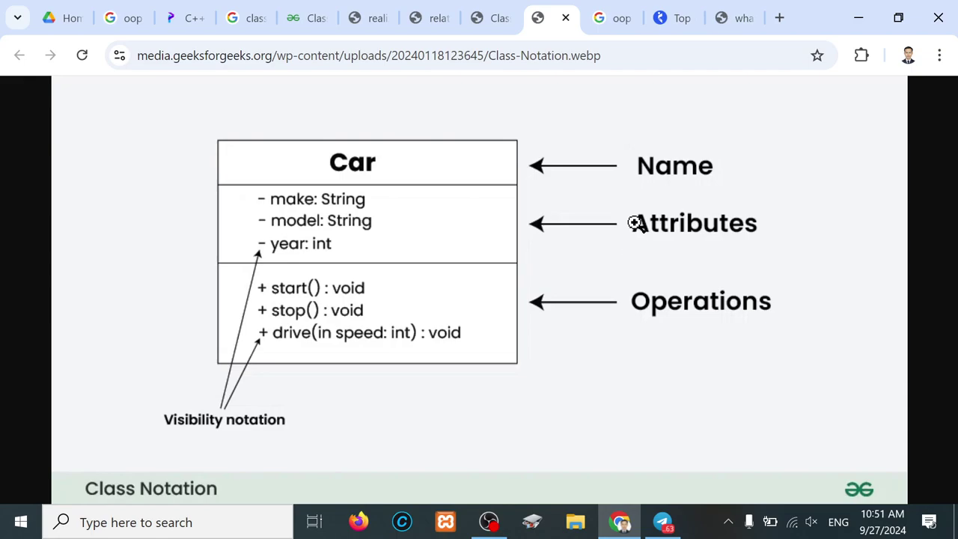
{"action": "left_click", "coordinate": [300, 23]}
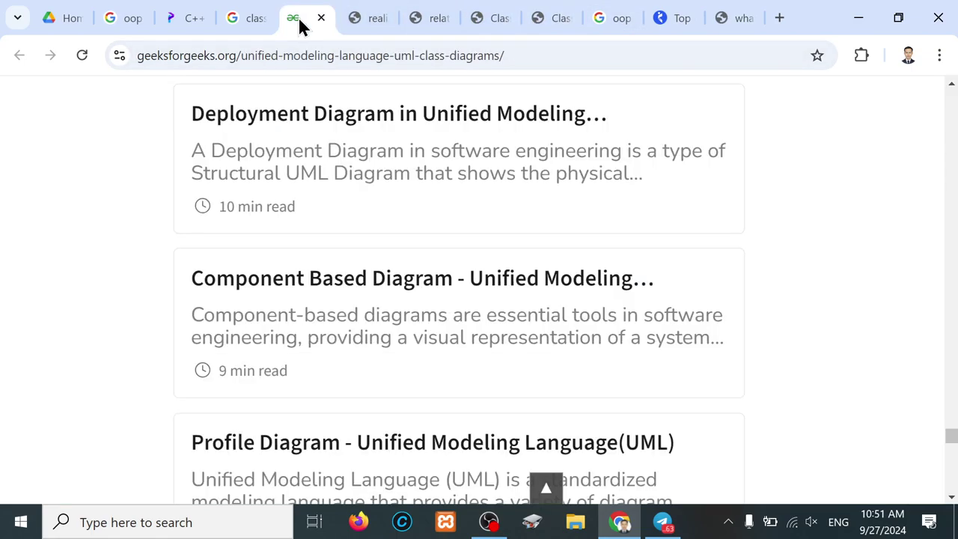
{"action": "scroll", "coordinate": [338, 377], "scroll_direction": "down", "scroll_amount": 3}
{"action": "scroll", "coordinate": [338, 376], "scroll_direction": "down", "scroll_amount": 5}
{"action": "scroll", "coordinate": [337, 377], "scroll_direction": "down", "scroll_amount": 5}
{"action": "scroll", "coordinate": [342, 376], "scroll_direction": "down", "scroll_amount": 5}
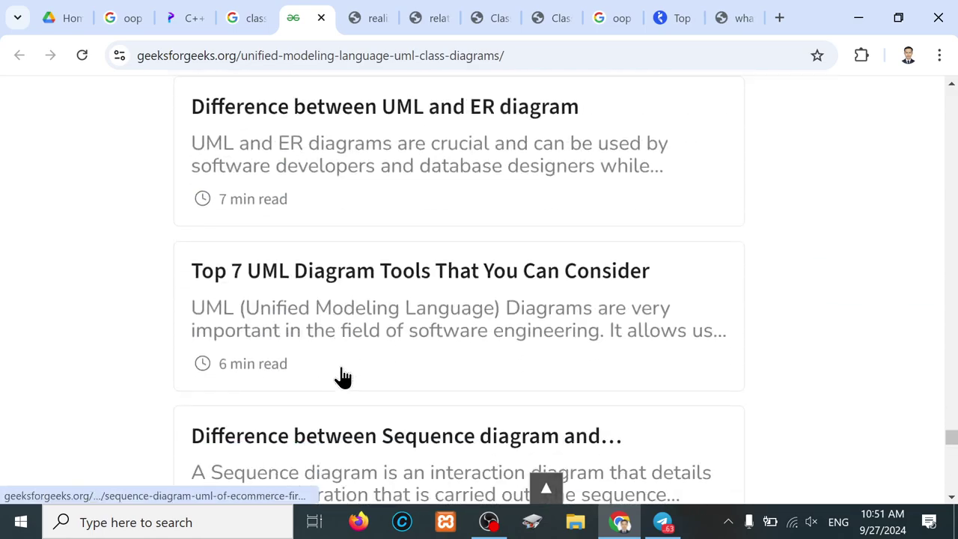
{"action": "scroll", "coordinate": [338, 377], "scroll_direction": "down", "scroll_amount": 5}
{"action": "scroll", "coordinate": [337, 377], "scroll_direction": "down", "scroll_amount": 2}
- Search Google for 'class diagram with sourcode in c++'
{"action": "left_click", "coordinate": [315, 54]}
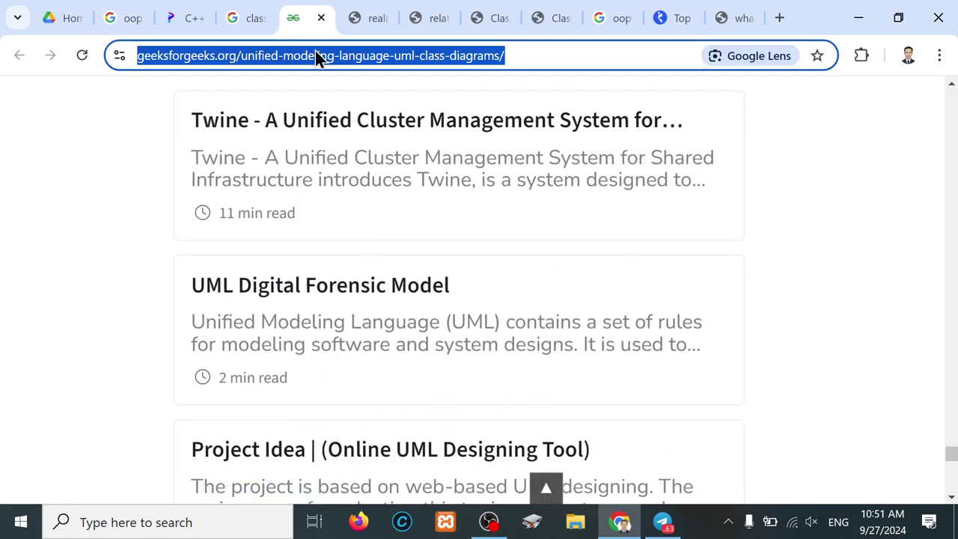
{"action": "type", "text": "class"}
{"action": "key", "text": "Right"}
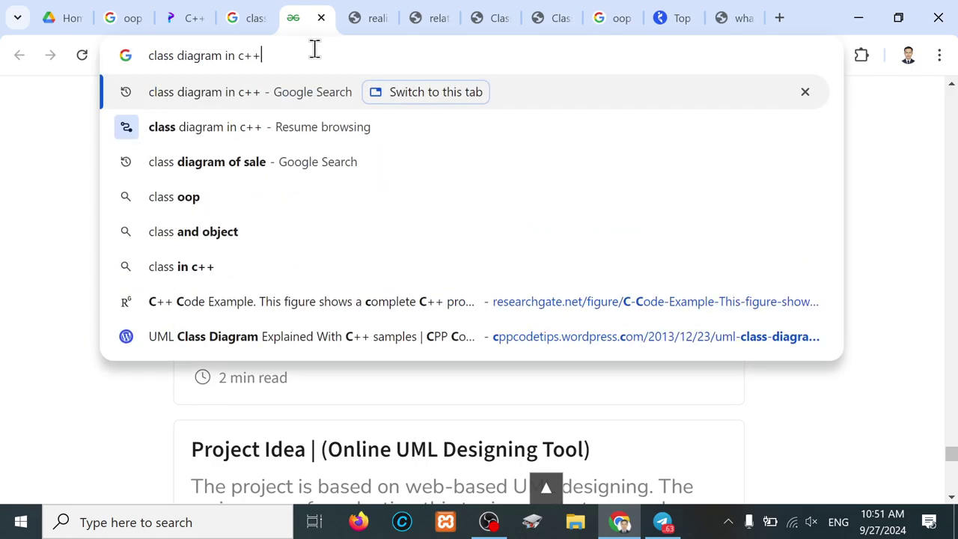
{"action": "key", "text": "BackSpace"}
{"action": "key", "text": "BackSpace"}
{"action": "key", "text": "BackSpace"}
{"action": "key", "text": "BackSpace"}
{"action": "key", "text": "BackSpace"}
{"action": "key", "text": "BackSpace"}
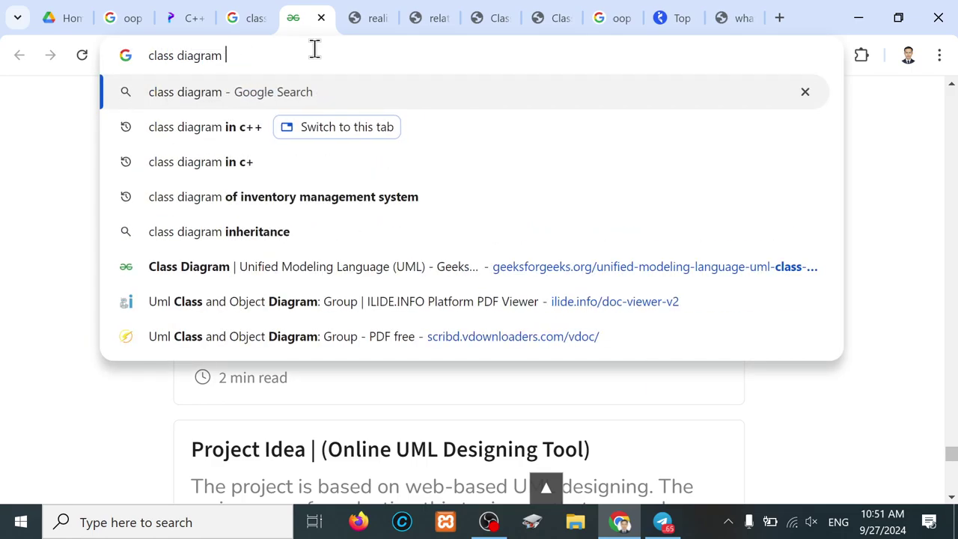
{"action": "type", "text": "with sour"}
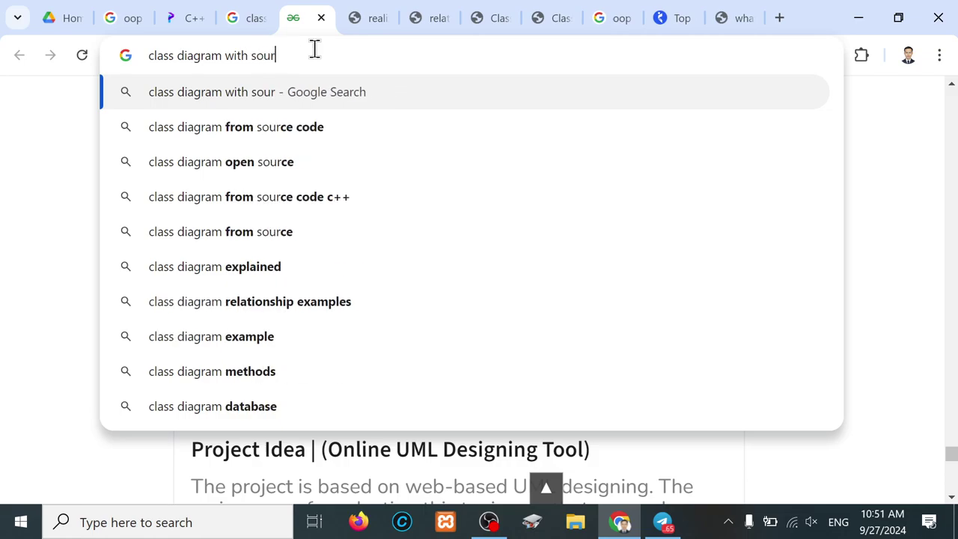
{"action": "type", "text": "code"}
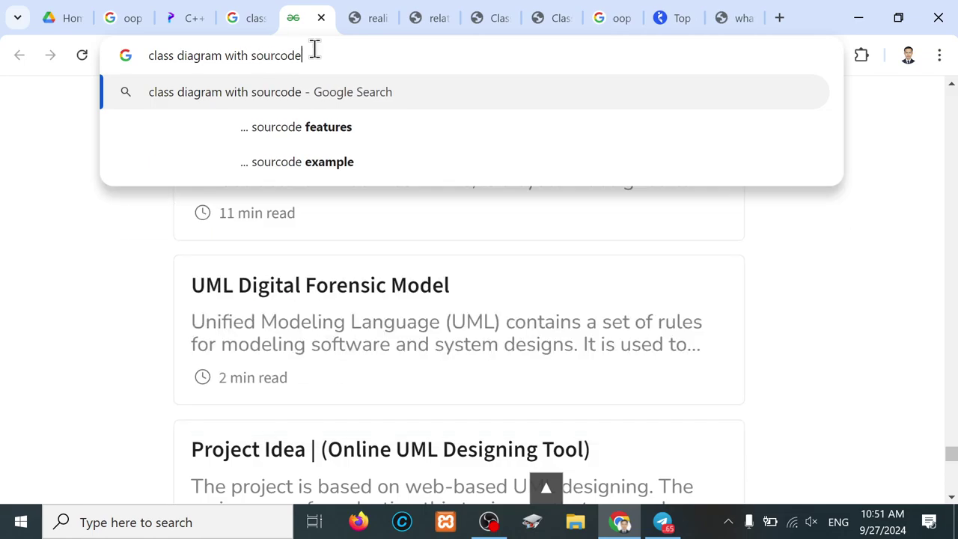
{"action": "type", "text": " in c++"}
{"action": "key", "text": "Return"}
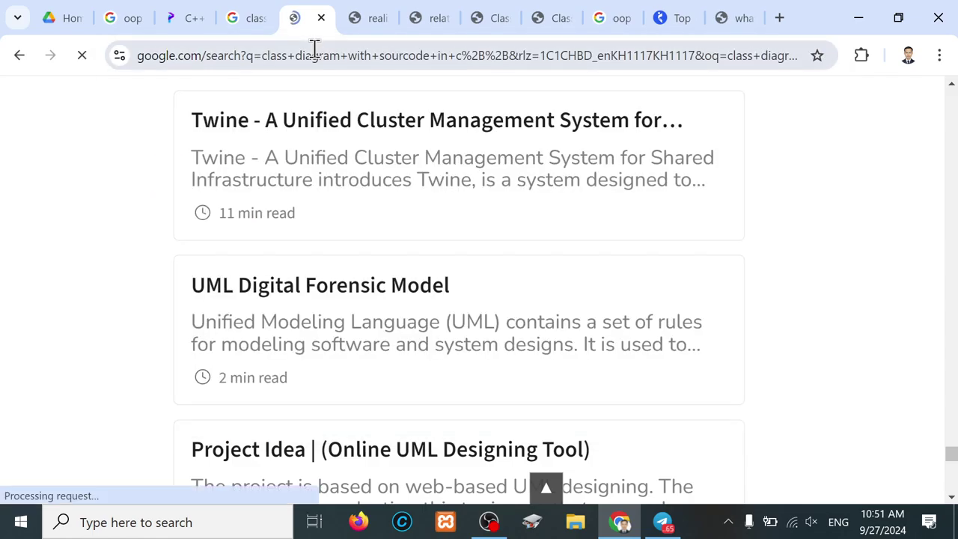
{"action": "scroll", "coordinate": [260, 300], "scroll_direction": "down", "scroll_amount": 4}
{"action": "scroll", "coordinate": [260, 299], "scroll_direction": "down", "scroll_amount": 3}
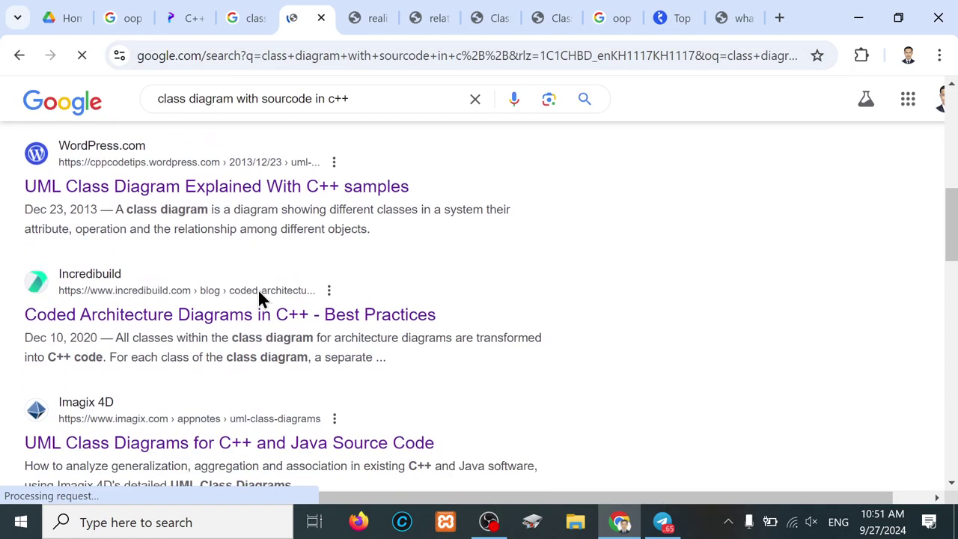
- Open the Incredibuild and C++ samples results in new tabs
{"action": "right_click", "coordinate": [139, 418]}
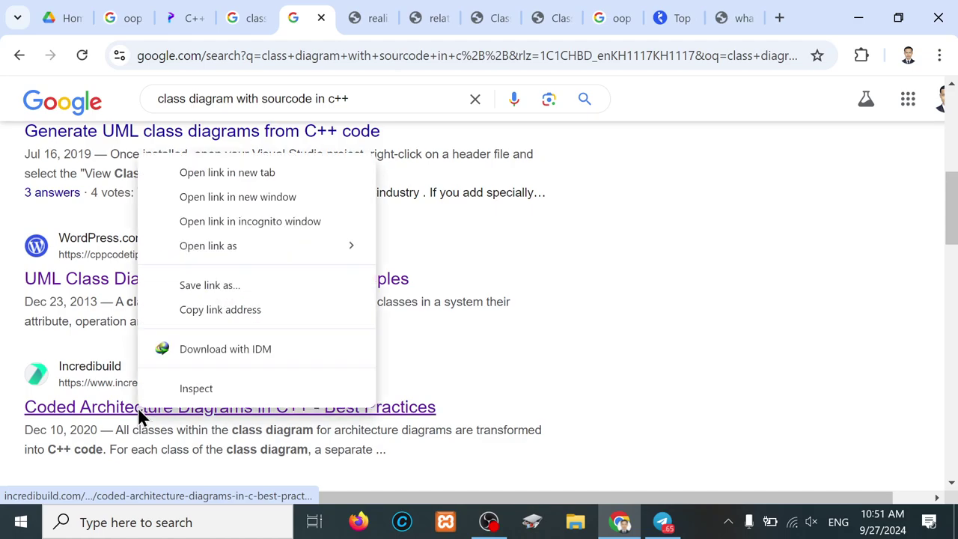
{"action": "left_click", "coordinate": [255, 171]}
{"action": "right_click", "coordinate": [177, 281]}
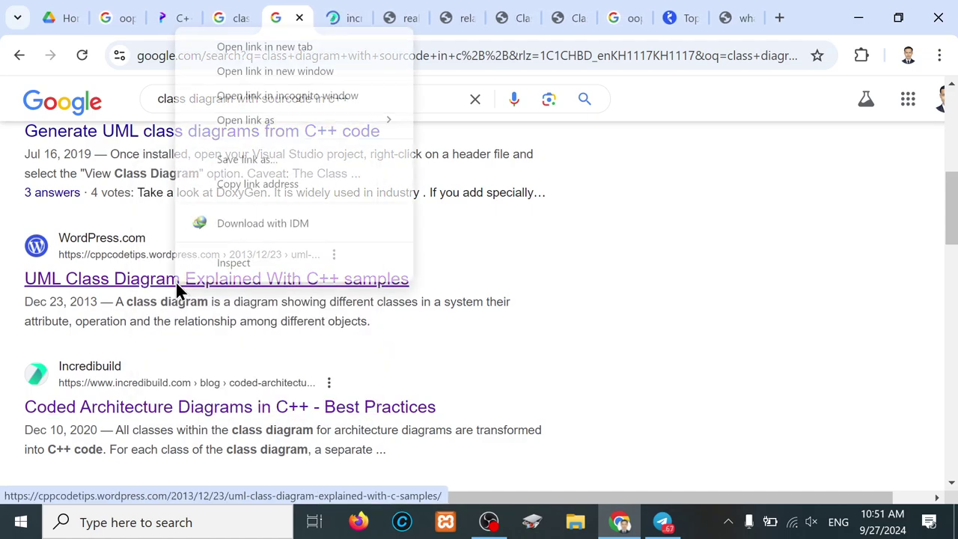
{"action": "left_click", "coordinate": [256, 47]}
- Read through the Incredibuild article, then close its tab
{"action": "left_click", "coordinate": [327, 21]}
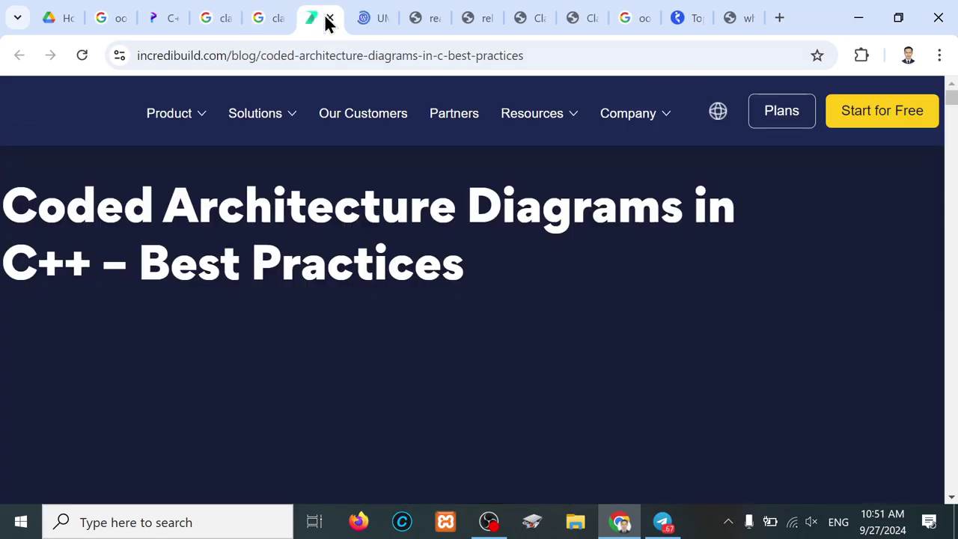
{"action": "scroll", "coordinate": [355, 416], "scroll_direction": "down", "scroll_amount": 5}
{"action": "scroll", "coordinate": [356, 419], "scroll_direction": "down", "scroll_amount": 10}
{"action": "scroll", "coordinate": [356, 419], "scroll_direction": "down", "scroll_amount": 5}
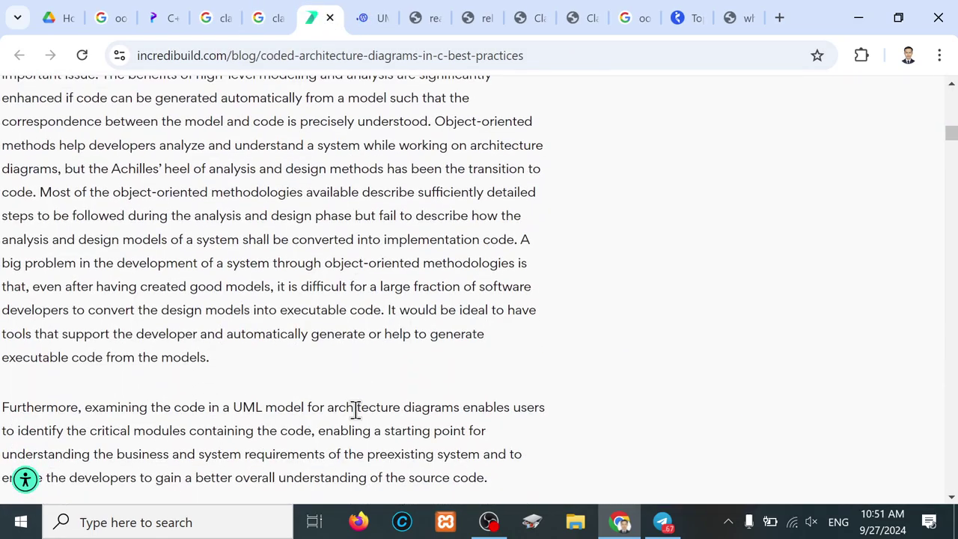
{"action": "scroll", "coordinate": [356, 419], "scroll_direction": "down", "scroll_amount": 3}
{"action": "scroll", "coordinate": [355, 419], "scroll_direction": "down", "scroll_amount": 5}
{"action": "scroll", "coordinate": [356, 419], "scroll_direction": "down", "scroll_amount": 5}
{"action": "scroll", "coordinate": [356, 412], "scroll_direction": "down", "scroll_amount": 5}
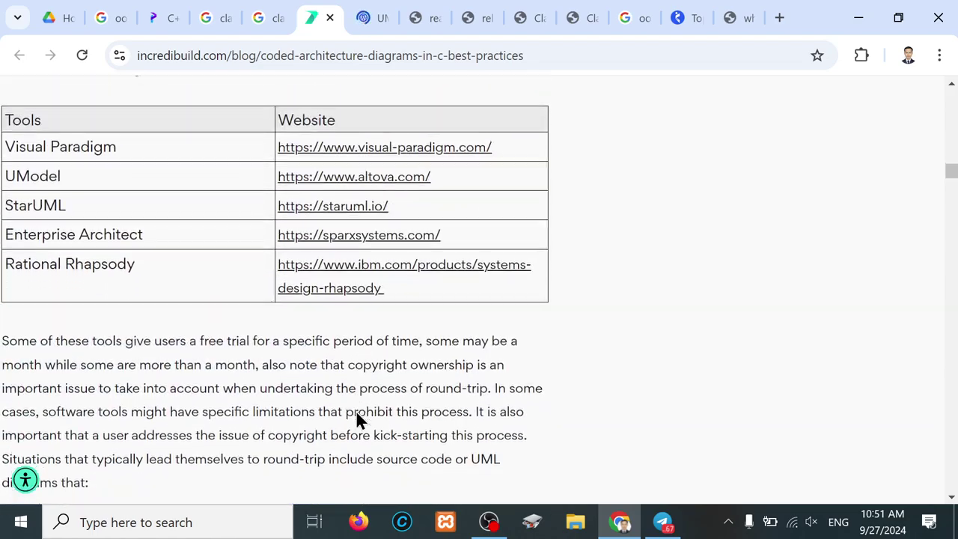
{"action": "scroll", "coordinate": [356, 410], "scroll_direction": "down", "scroll_amount": 5}
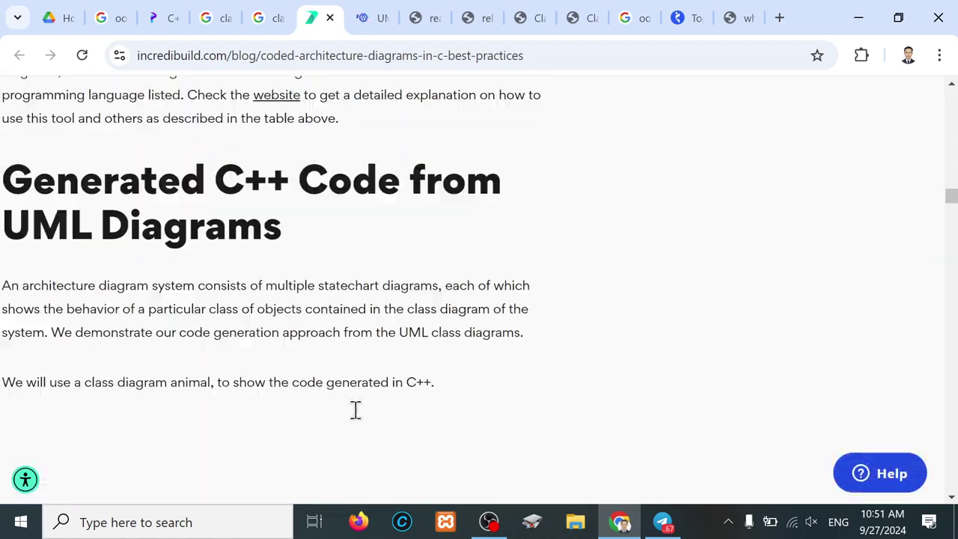
{"action": "left_click", "coordinate": [330, 17]}
- Back in the Google results, open the Imagix result in a new tab
{"action": "scroll", "coordinate": [242, 421], "scroll_direction": "down", "scroll_amount": 5}
{"action": "scroll", "coordinate": [244, 419], "scroll_direction": "down", "scroll_amount": 2}
{"action": "scroll", "coordinate": [241, 413], "scroll_direction": "down", "scroll_amount": 1}
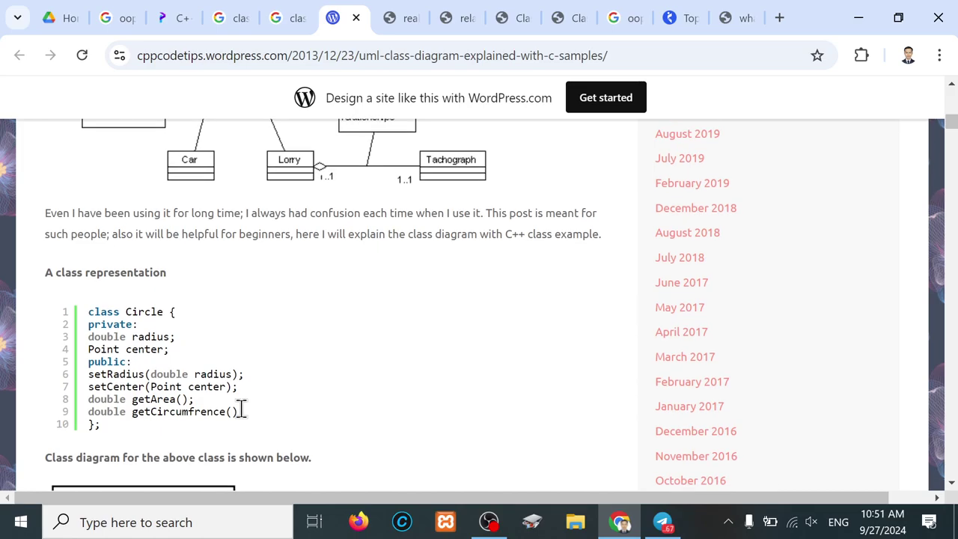
{"action": "scroll", "coordinate": [239, 406], "scroll_direction": "up", "scroll_amount": 4}
{"action": "scroll", "coordinate": [336, 339], "scroll_direction": "down", "scroll_amount": 8}
{"action": "scroll", "coordinate": [336, 337], "scroll_direction": "down", "scroll_amount": 5}
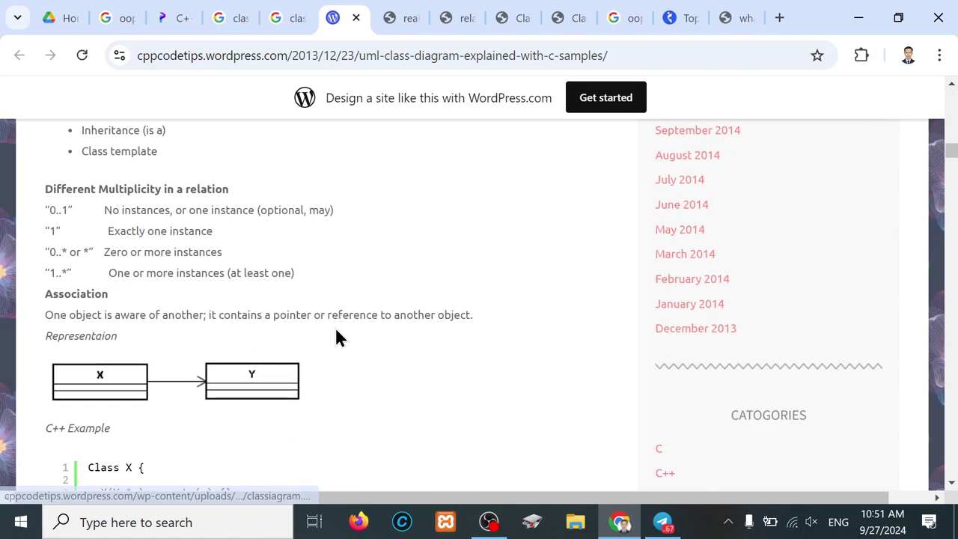
{"action": "scroll", "coordinate": [335, 325], "scroll_direction": "down", "scroll_amount": 1}
{"action": "scroll", "coordinate": [334, 325], "scroll_direction": "down", "scroll_amount": 3}
{"action": "scroll", "coordinate": [334, 325], "scroll_direction": "down", "scroll_amount": 3}
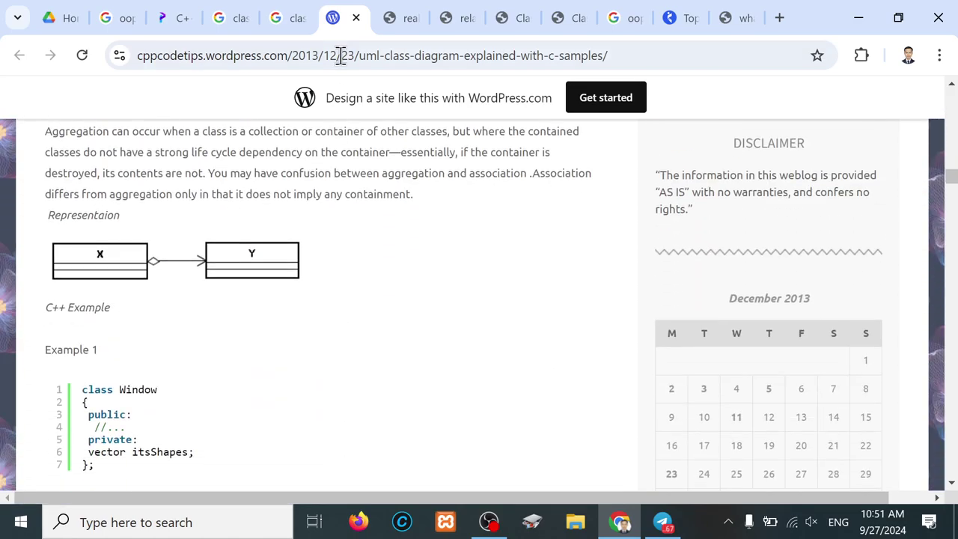
{"action": "left_click", "coordinate": [283, 15]}
{"action": "scroll", "coordinate": [141, 423], "scroll_direction": "down", "scroll_amount": 3}
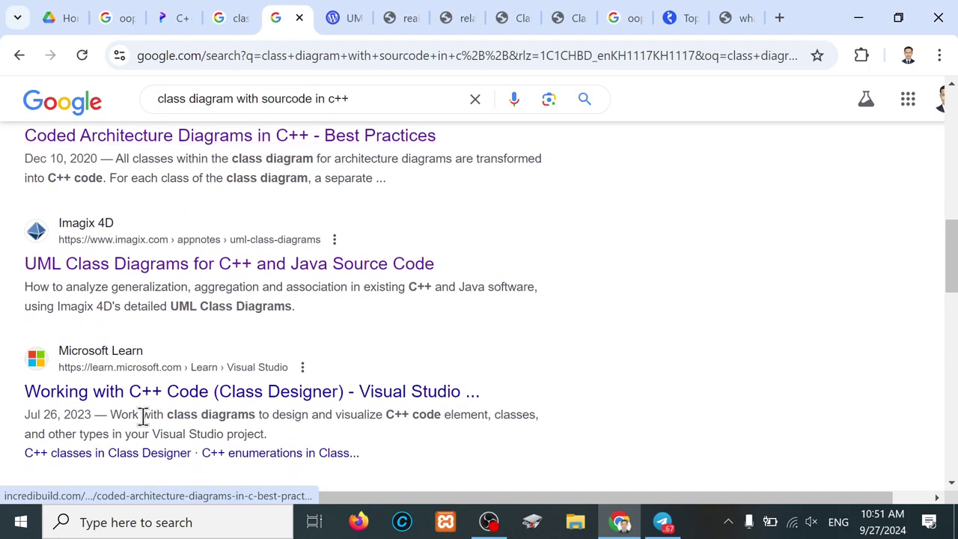
{"action": "right_click", "coordinate": [171, 274]}
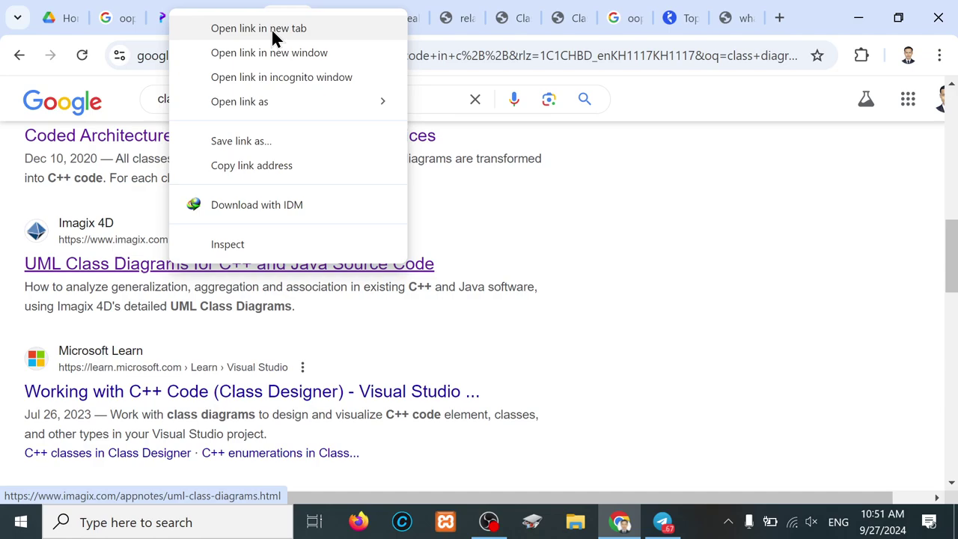
{"action": "left_click", "coordinate": [271, 28]}
- Open the C++ UML Diagram Tool result page
{"action": "scroll", "coordinate": [188, 352], "scroll_direction": "down", "scroll_amount": 5}
{"action": "scroll", "coordinate": [189, 351], "scroll_direction": "down", "scroll_amount": 1}
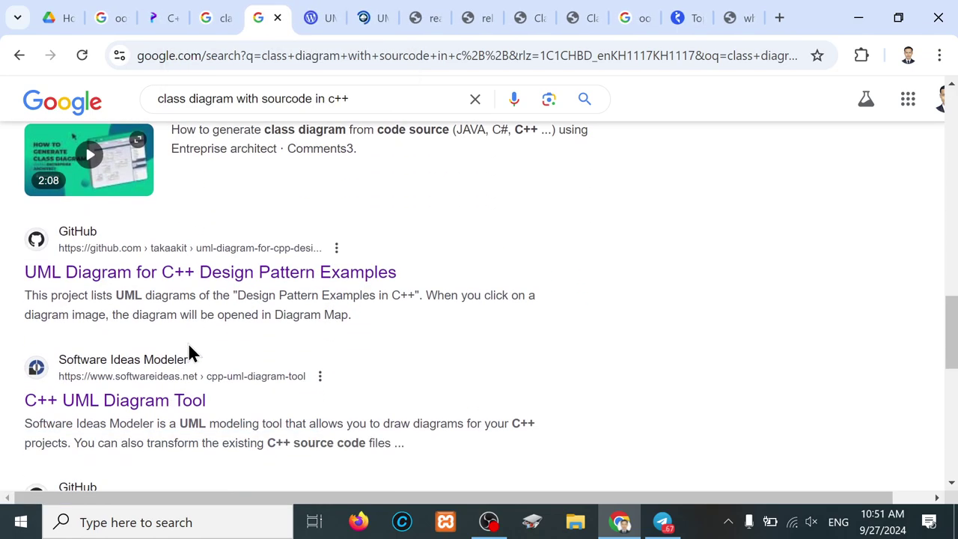
{"action": "scroll", "coordinate": [112, 419], "scroll_direction": "down", "scroll_amount": 1}
{"action": "right_click", "coordinate": [112, 343]}
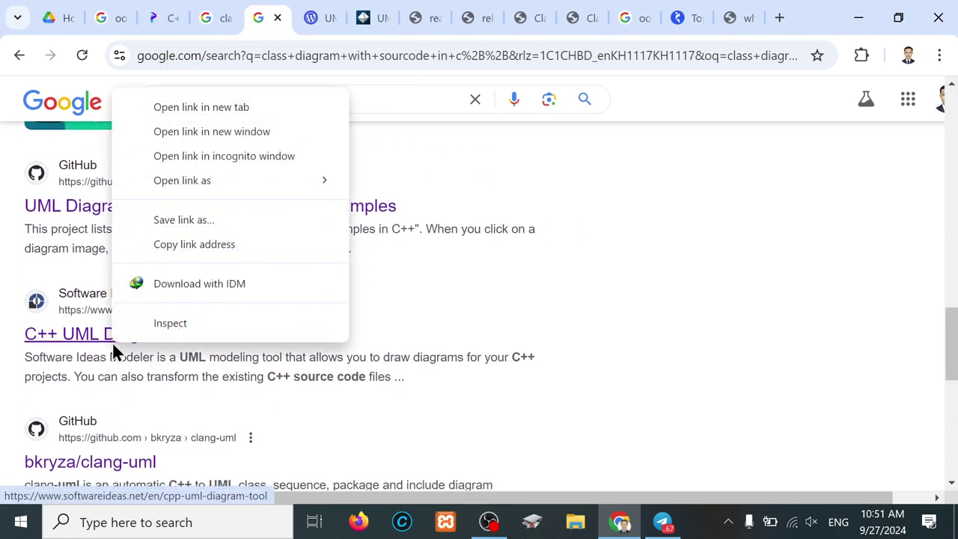
{"action": "left_click", "coordinate": [52, 341]}
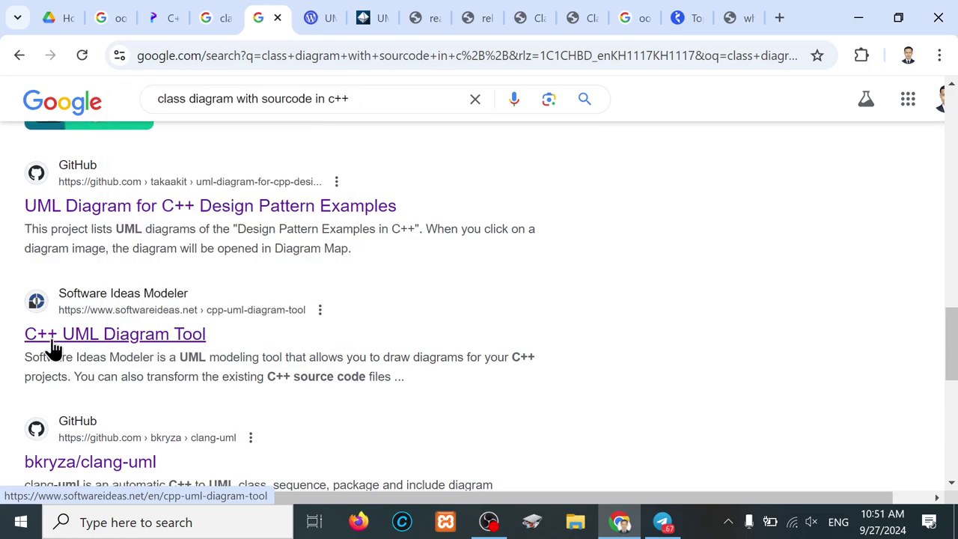
{"action": "right_click", "coordinate": [52, 341]}
{"action": "key", "text": "Escape"}
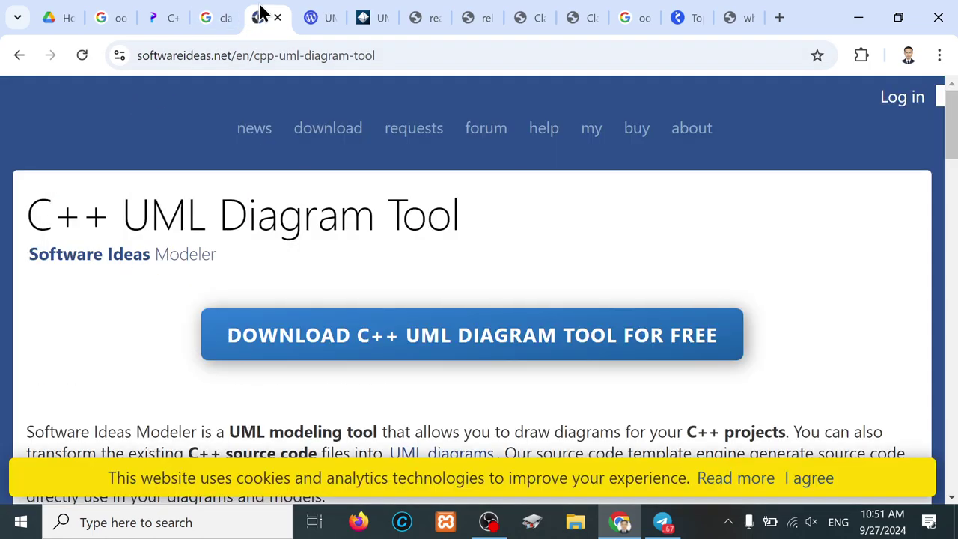
- Browse the C++ UML tool page, then move to the cppcodetips class diagram article
{"action": "scroll", "coordinate": [229, 349], "scroll_direction": "down", "scroll_amount": 5}
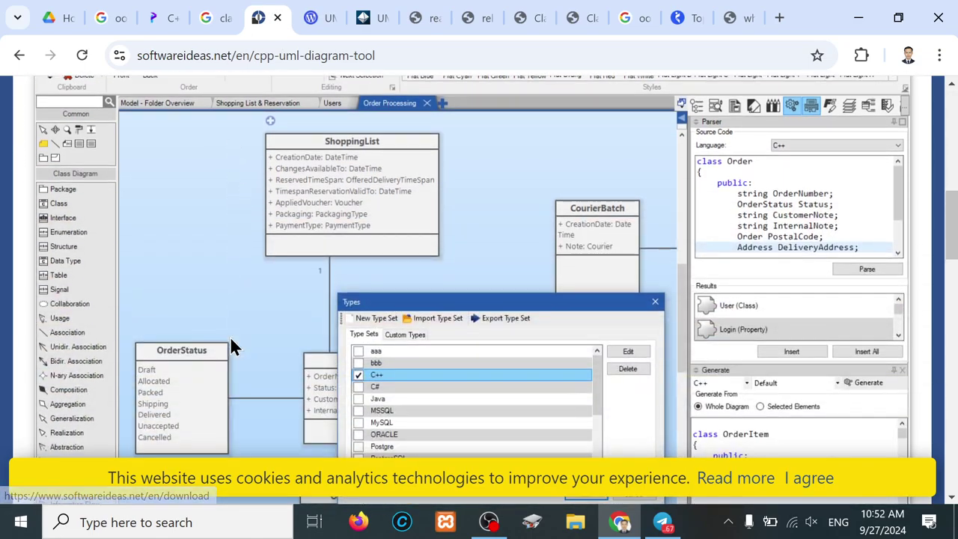
{"action": "scroll", "coordinate": [232, 346], "scroll_direction": "down", "scroll_amount": 2}
{"action": "scroll", "coordinate": [231, 346], "scroll_direction": "down", "scroll_amount": 3}
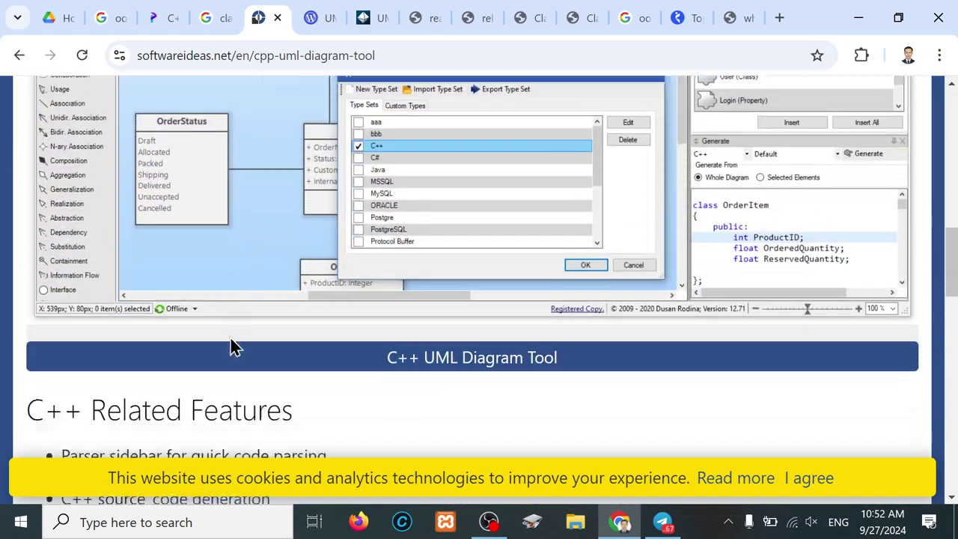
{"action": "scroll", "coordinate": [231, 346], "scroll_direction": "down", "scroll_amount": 5}
{"action": "scroll", "coordinate": [231, 346], "scroll_direction": "down", "scroll_amount": 2}
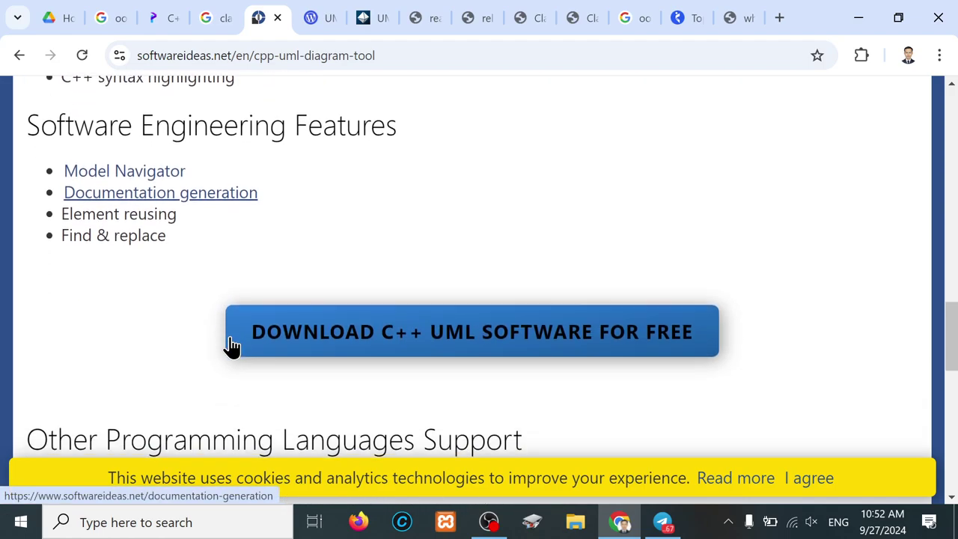
{"action": "scroll", "coordinate": [231, 346], "scroll_direction": "down", "scroll_amount": 7}
{"action": "scroll", "coordinate": [232, 346], "scroll_direction": "up", "scroll_amount": 4}
{"action": "scroll", "coordinate": [230, 346], "scroll_direction": "up", "scroll_amount": 1}
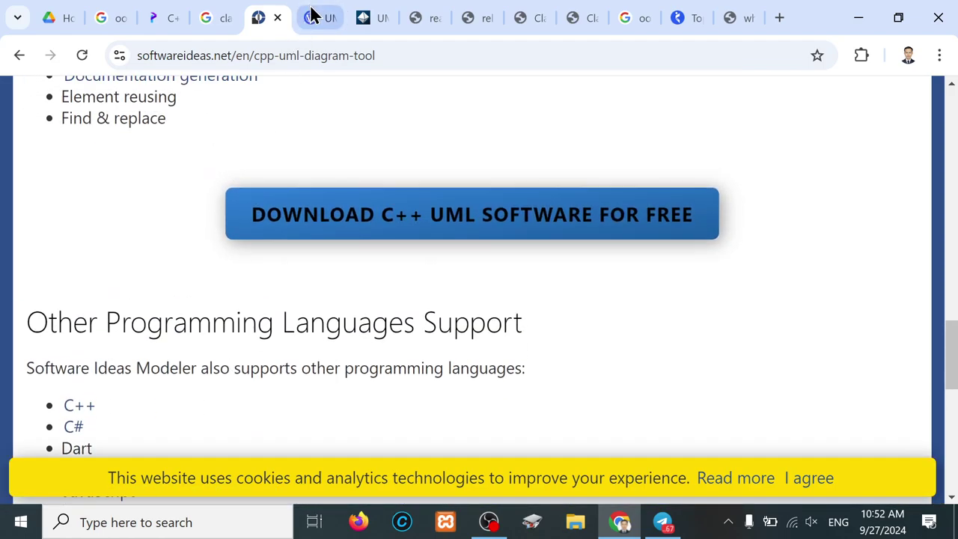
{"action": "left_click", "coordinate": [318, 13]}
{"action": "scroll", "coordinate": [249, 373], "scroll_direction": "down", "scroll_amount": 5}
{"action": "scroll", "coordinate": [248, 372], "scroll_direction": "down", "scroll_amount": 1}
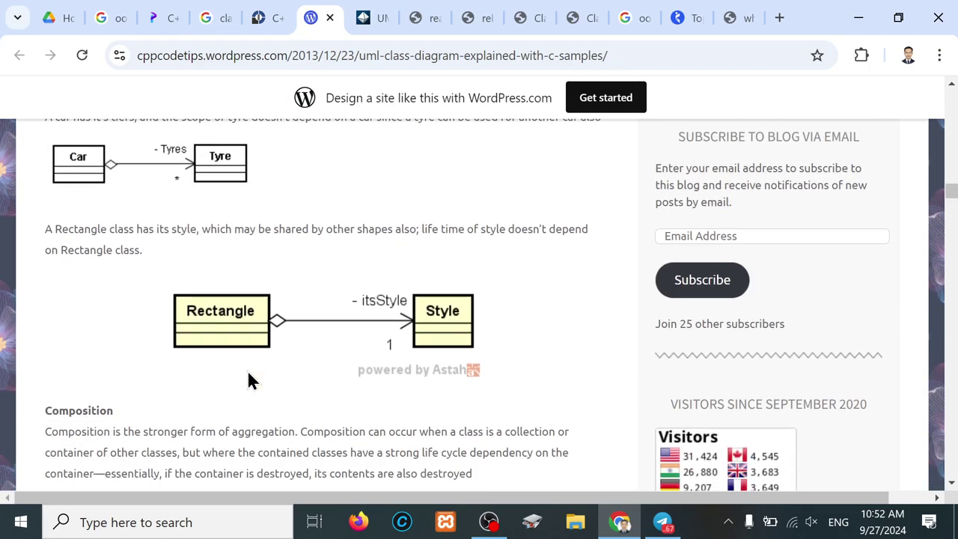
{"action": "scroll", "coordinate": [247, 369], "scroll_direction": "up", "scroll_amount": 3}
{"action": "scroll", "coordinate": [247, 370], "scroll_direction": "down", "scroll_amount": 6}
{"action": "scroll", "coordinate": [247, 370], "scroll_direction": "down", "scroll_amount": 1}
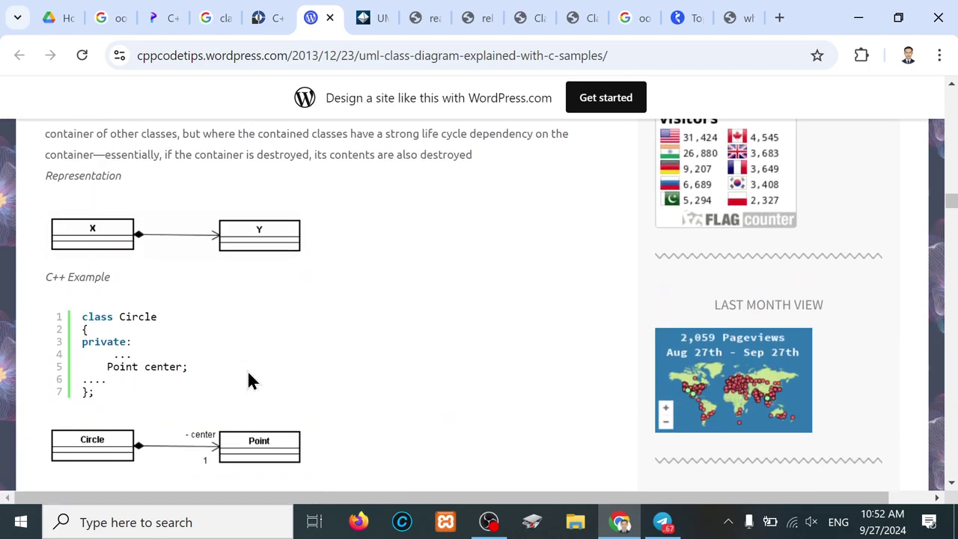
{"action": "scroll", "coordinate": [247, 373], "scroll_direction": "up", "scroll_amount": 4}
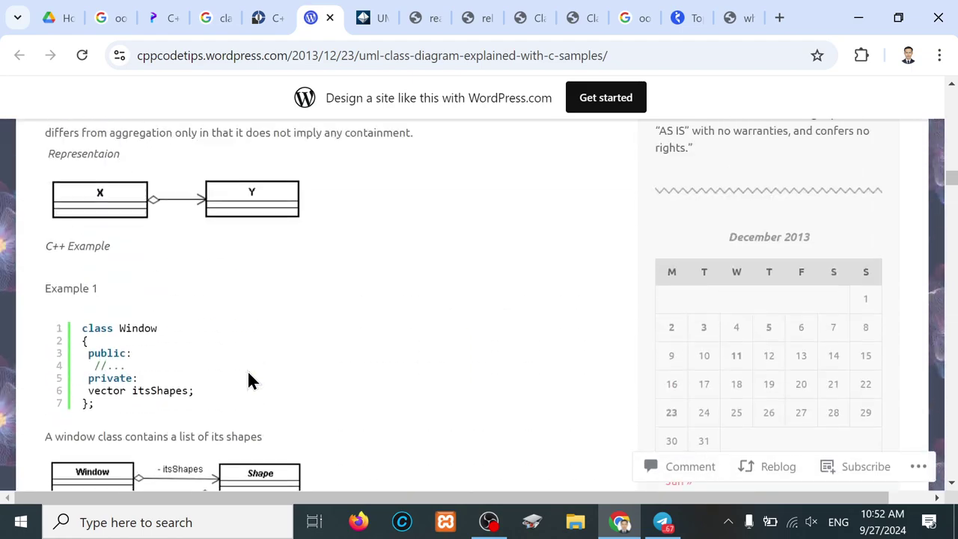
{"action": "scroll", "coordinate": [248, 372], "scroll_direction": "up", "scroll_amount": 2}
{"action": "scroll", "coordinate": [248, 372], "scroll_direction": "up", "scroll_amount": 2}
{"action": "scroll", "coordinate": [248, 372], "scroll_direction": "up", "scroll_amount": 4}
{"action": "scroll", "coordinate": [247, 372], "scroll_direction": "down", "scroll_amount": 6}
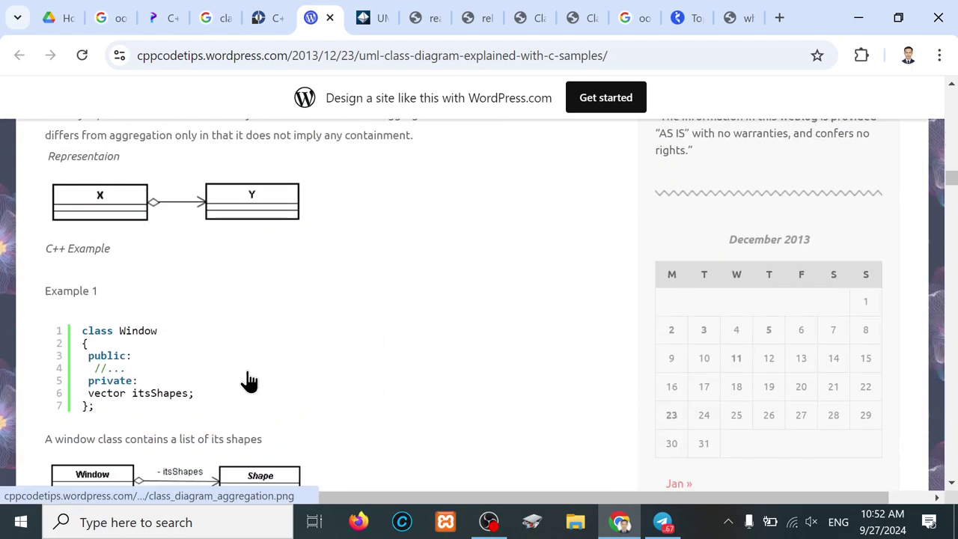
{"action": "scroll", "coordinate": [247, 369], "scroll_direction": "down", "scroll_amount": 1}
{"action": "scroll", "coordinate": [247, 370], "scroll_direction": "up", "scroll_amount": 1}
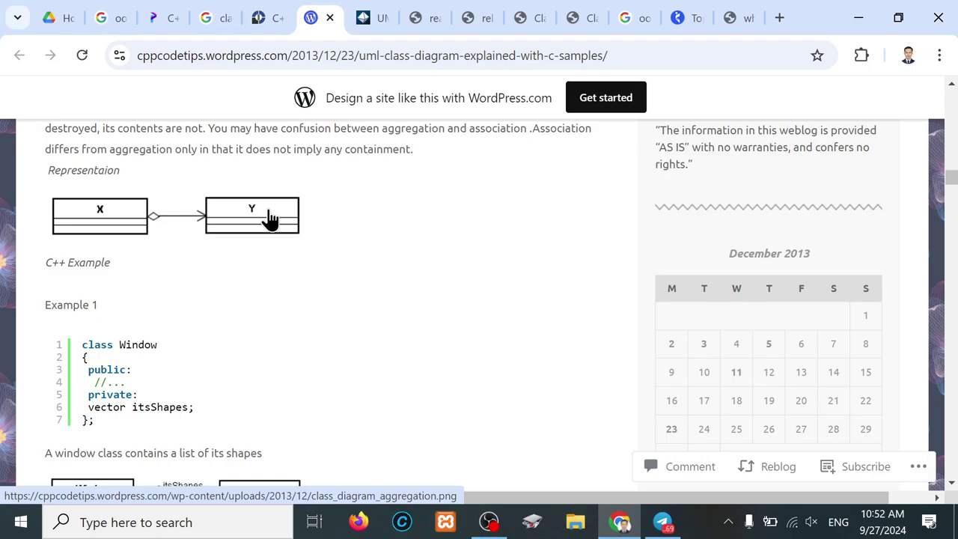
{"action": "scroll", "coordinate": [271, 218], "scroll_direction": "up", "scroll_amount": 2, "text": "ctrl"}
{"action": "scroll", "coordinate": [270, 218], "scroll_direction": "up", "scroll_amount": 2, "text": "ctrl"}
{"action": "scroll", "coordinate": [270, 218], "scroll_direction": "up", "scroll_amount": 2, "text": "ctrl"}
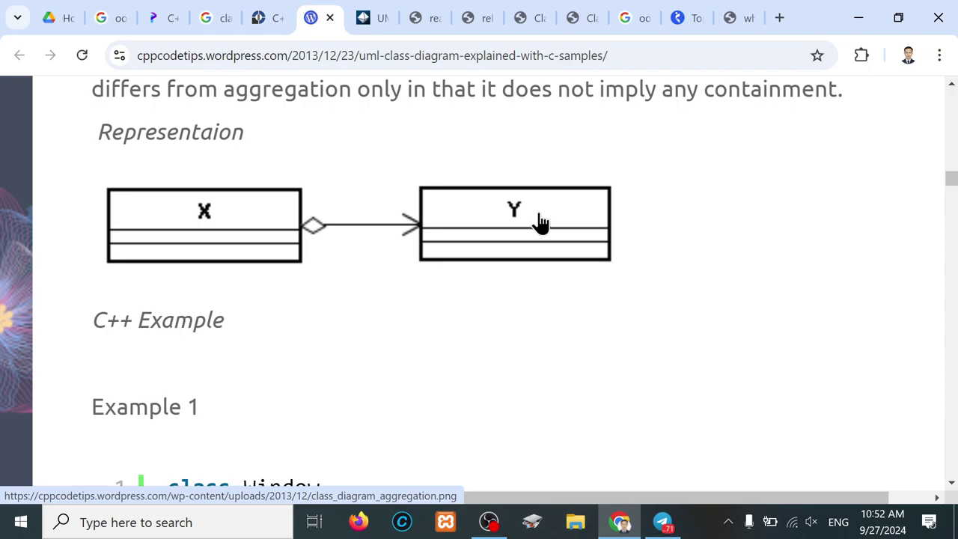
{"action": "scroll", "coordinate": [419, 389], "scroll_direction": "down", "scroll_amount": 1}
{"action": "scroll", "coordinate": [420, 389], "scroll_direction": "down", "scroll_amount": 1}
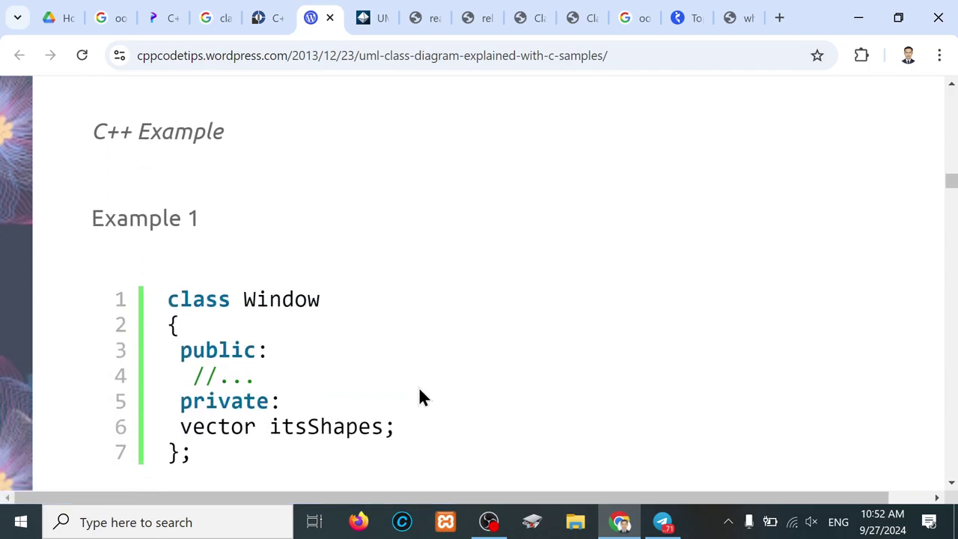
{"action": "scroll", "coordinate": [420, 389], "scroll_direction": "down", "scroll_amount": 1}
{"action": "scroll", "coordinate": [419, 389], "scroll_direction": "down", "scroll_amount": 1}
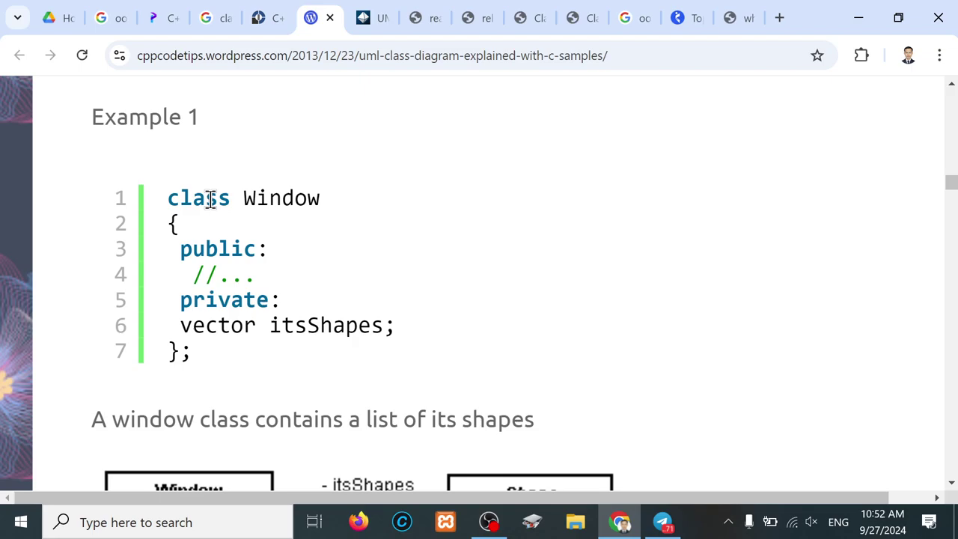
{"action": "scroll", "coordinate": [262, 198], "scroll_direction": "up", "scroll_amount": 4}
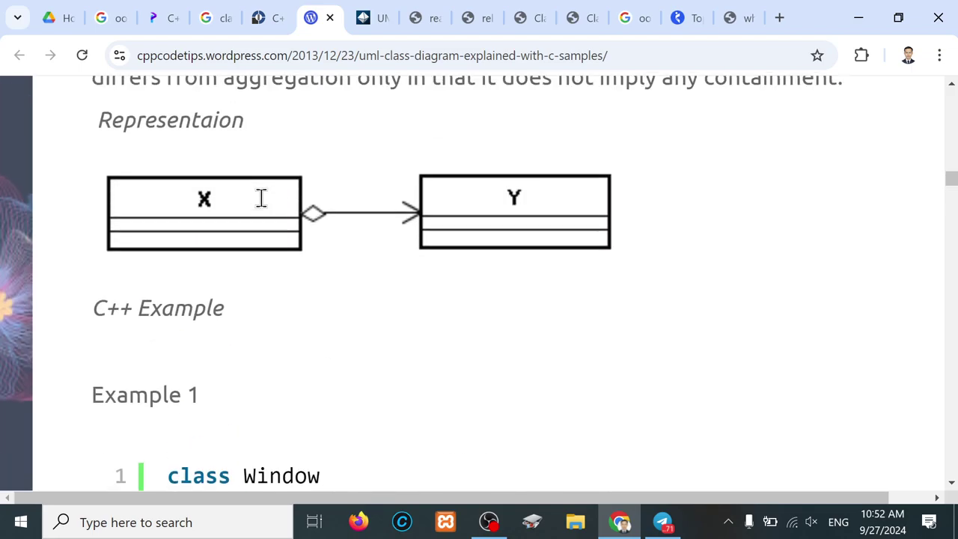
{"action": "scroll", "coordinate": [262, 197], "scroll_direction": "up", "scroll_amount": 3}
{"action": "scroll", "coordinate": [262, 198], "scroll_direction": "up", "scroll_amount": 3}
{"action": "scroll", "coordinate": [262, 197], "scroll_direction": "up", "scroll_amount": 1}
{"action": "scroll", "coordinate": [260, 198], "scroll_direction": "up", "scroll_amount": 2}
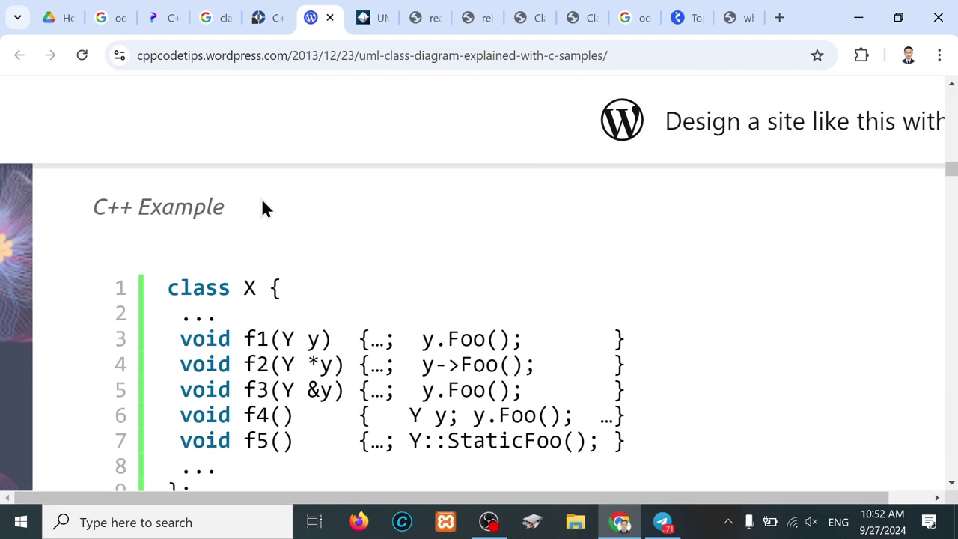
{"action": "scroll", "coordinate": [262, 200], "scroll_direction": "down", "scroll_amount": 1}
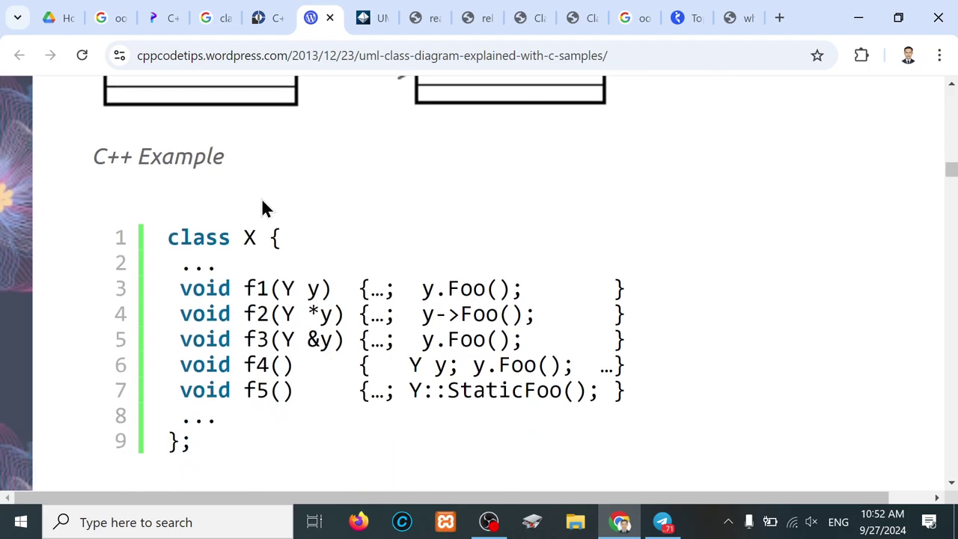
{"action": "scroll", "coordinate": [262, 208], "scroll_direction": "up", "scroll_amount": 2}
{"action": "scroll", "coordinate": [262, 208], "scroll_direction": "down", "scroll_amount": 8}
{"action": "scroll", "coordinate": [262, 209], "scroll_direction": "down", "scroll_amount": 3}
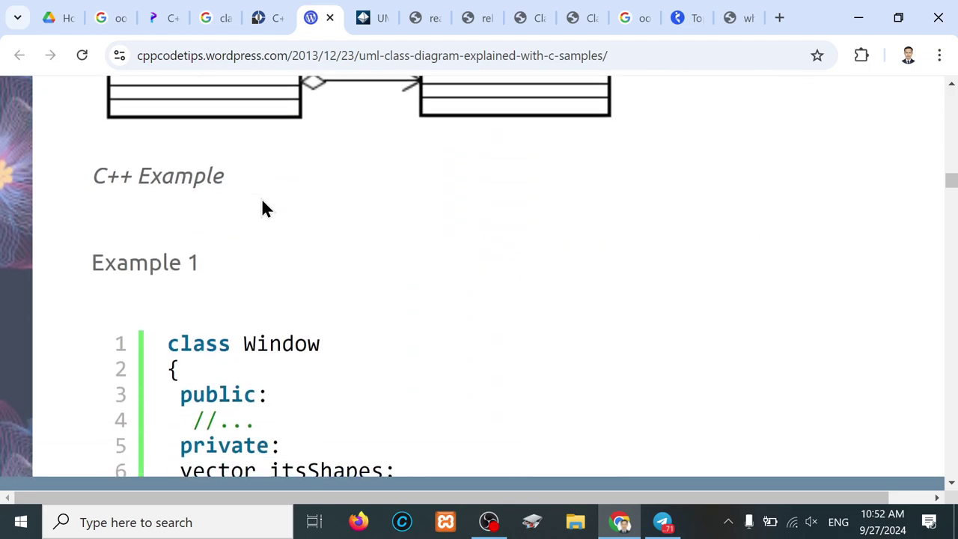
{"action": "scroll", "coordinate": [261, 198], "scroll_direction": "down", "scroll_amount": 2}
{"action": "scroll", "coordinate": [261, 198], "scroll_direction": "down", "scroll_amount": 1}
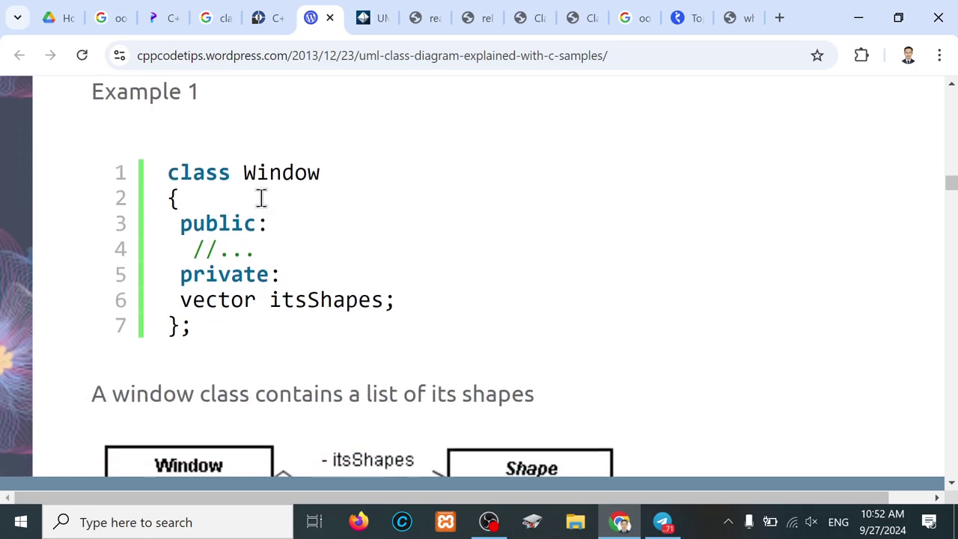
{"action": "scroll", "coordinate": [261, 198], "scroll_direction": "down", "scroll_amount": 2}
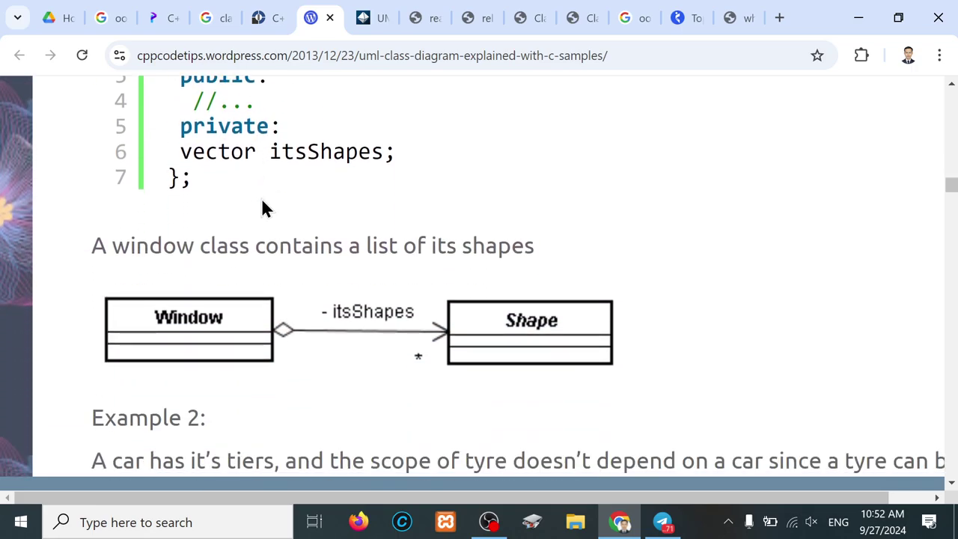
{"action": "scroll", "coordinate": [261, 198], "scroll_direction": "down", "scroll_amount": 4}
{"action": "scroll", "coordinate": [263, 207], "scroll_direction": "down", "scroll_amount": 2}
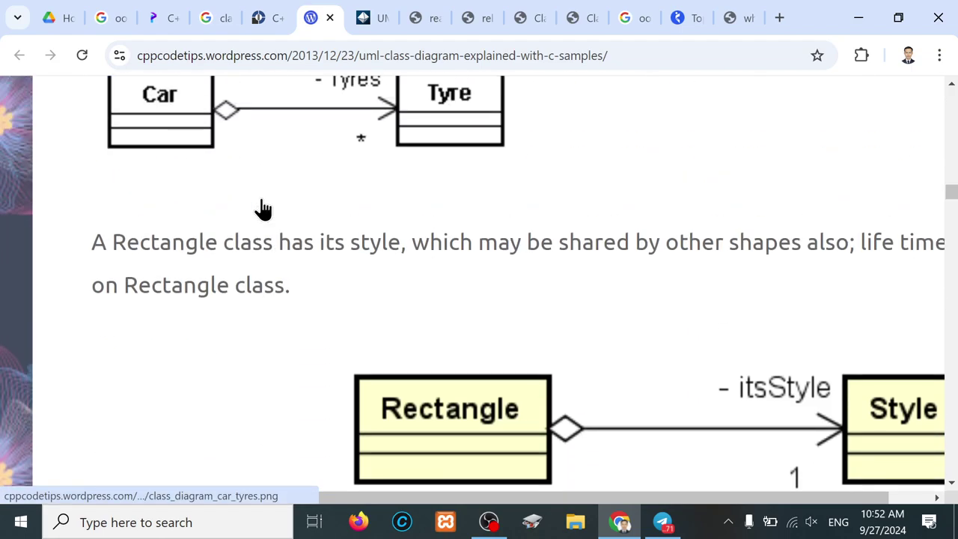
{"action": "scroll", "coordinate": [263, 208], "scroll_direction": "up", "scroll_amount": 1}
{"action": "scroll", "coordinate": [263, 208], "scroll_direction": "down", "scroll_amount": 5}
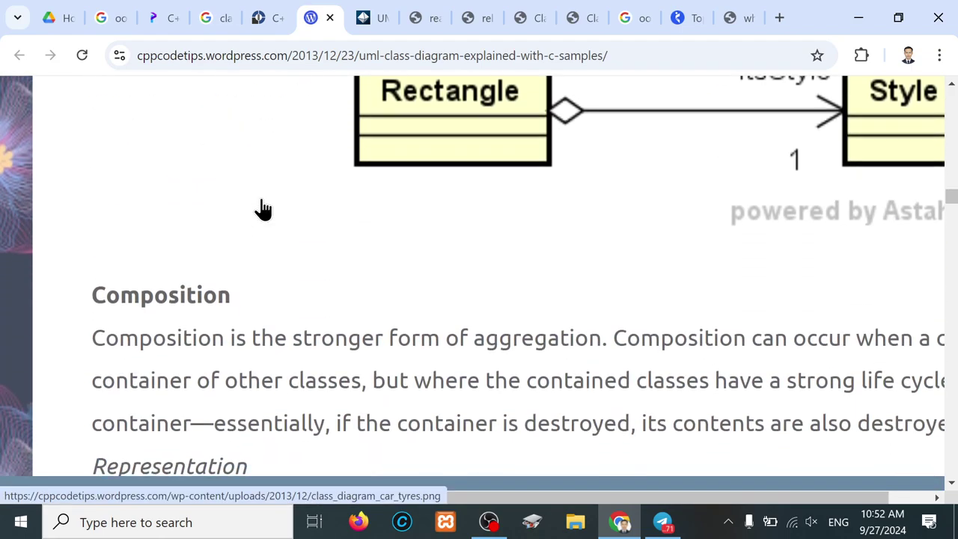
{"action": "scroll", "coordinate": [262, 208], "scroll_direction": "down", "scroll_amount": 4}
{"action": "scroll", "coordinate": [263, 208], "scroll_direction": "down", "scroll_amount": 1}
{"action": "scroll", "coordinate": [263, 208], "scroll_direction": "down", "scroll_amount": 2}
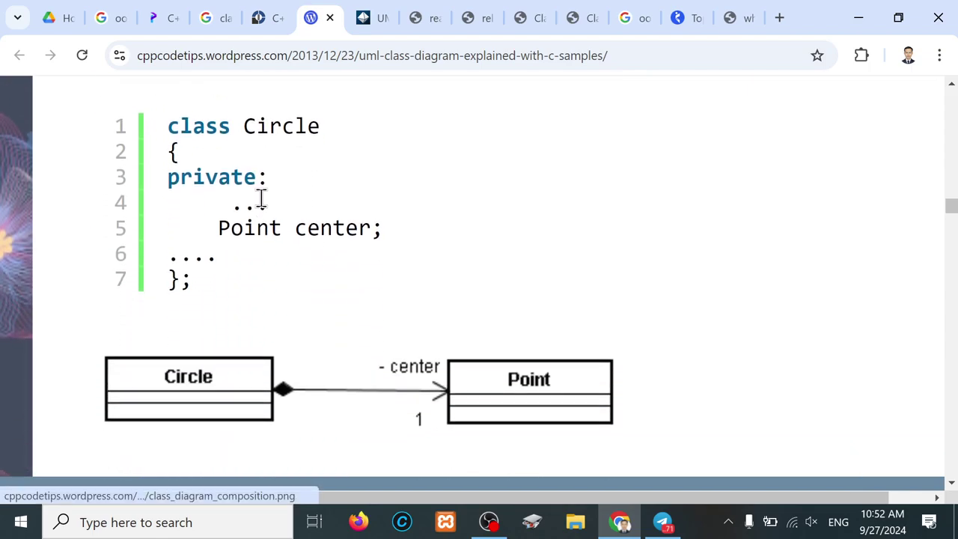
{"action": "scroll", "coordinate": [261, 198], "scroll_direction": "down", "scroll_amount": 5}
{"action": "scroll", "coordinate": [261, 198], "scroll_direction": "up", "scroll_amount": 3}
{"action": "scroll", "coordinate": [261, 197], "scroll_direction": "up", "scroll_amount": 1}
{"action": "scroll", "coordinate": [262, 198], "scroll_direction": "up", "scroll_amount": 2}
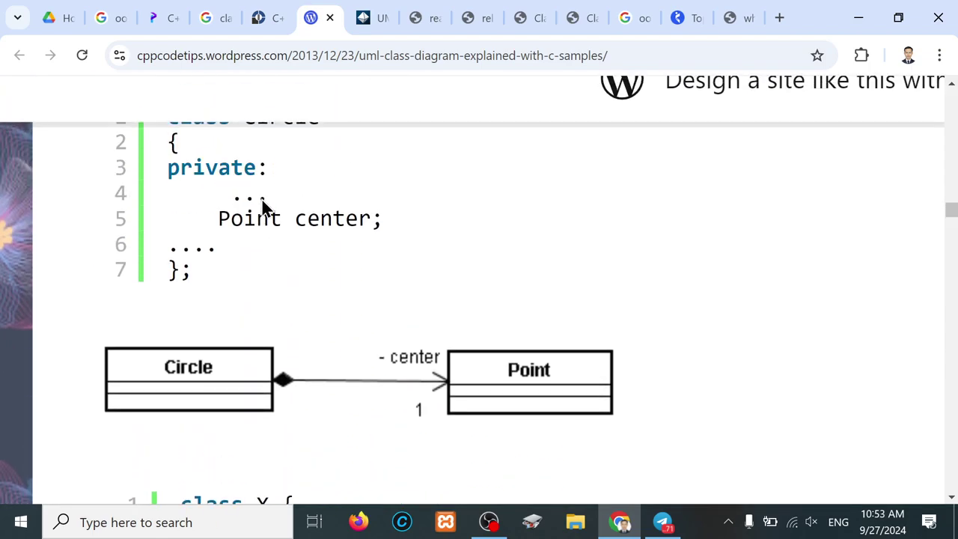
{"action": "scroll", "coordinate": [261, 200], "scroll_direction": "up", "scroll_amount": 1}
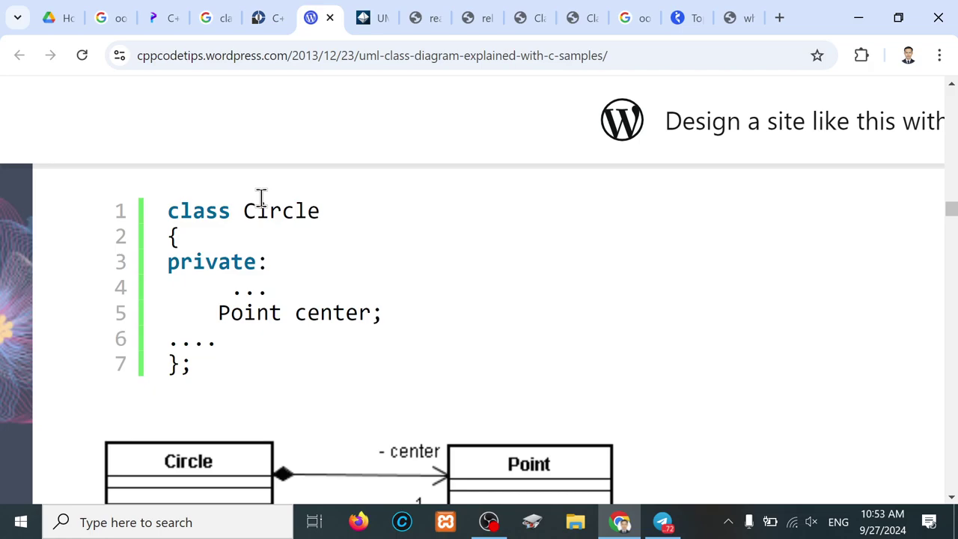
{"action": "scroll", "coordinate": [402, 276], "scroll_direction": "down", "scroll_amount": 1}
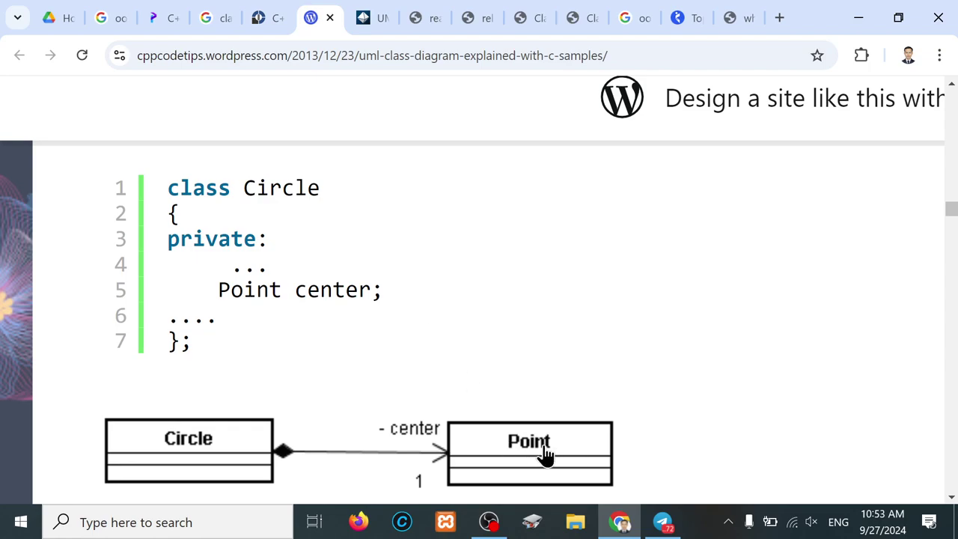
{"action": "scroll", "coordinate": [529, 439], "scroll_direction": "down", "scroll_amount": 5}
{"action": "scroll", "coordinate": [527, 439], "scroll_direction": "down", "scroll_amount": 5}
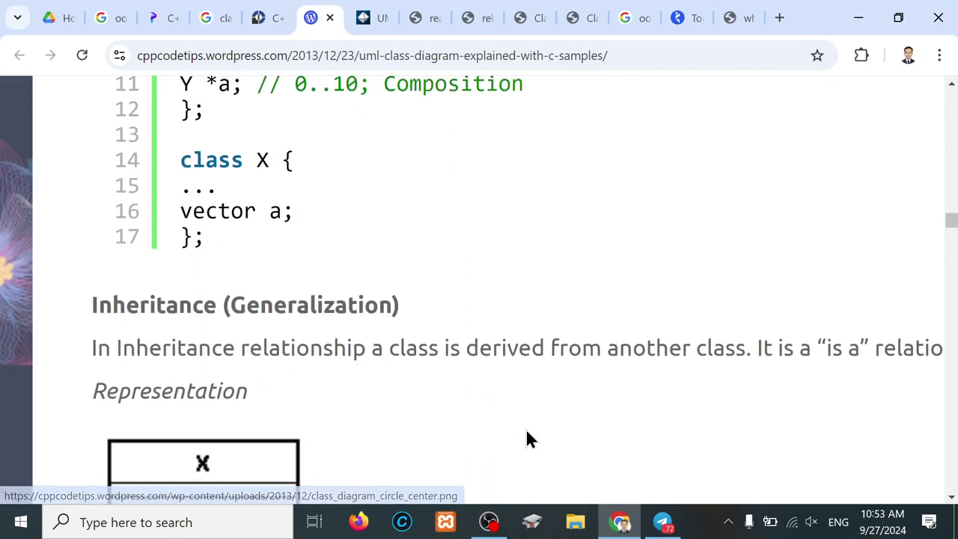
{"action": "scroll", "coordinate": [527, 439], "scroll_direction": "down", "scroll_amount": 5}
{"action": "scroll", "coordinate": [527, 439], "scroll_direction": "down", "scroll_amount": 5}
{"action": "scroll", "coordinate": [527, 439], "scroll_direction": "down", "scroll_amount": 3}
{"action": "scroll", "coordinate": [527, 438], "scroll_direction": "up", "scroll_amount": 3}
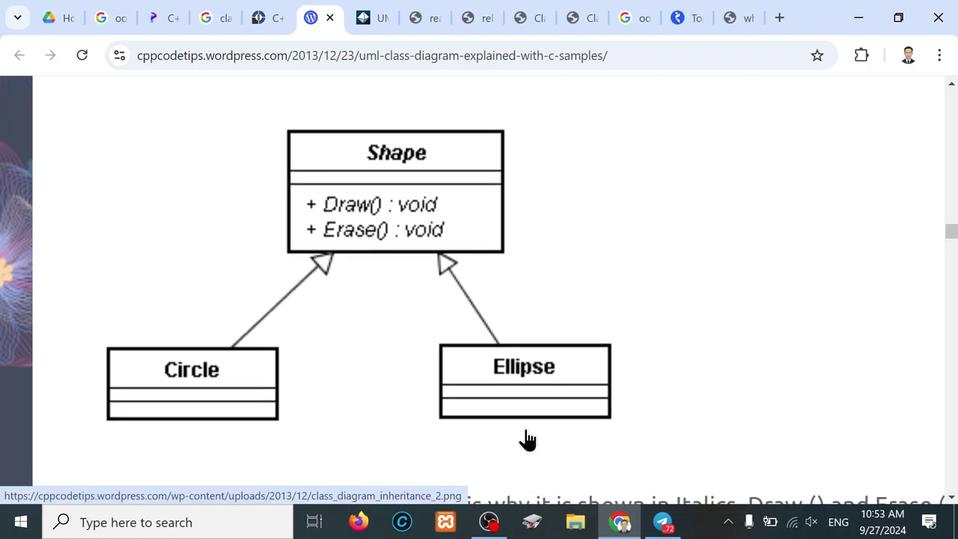
{"action": "scroll", "coordinate": [527, 440], "scroll_direction": "down", "scroll_amount": 4}
{"action": "scroll", "coordinate": [527, 439], "scroll_direction": "down", "scroll_amount": 1}
{"action": "scroll", "coordinate": [527, 439], "scroll_direction": "up", "scroll_amount": 6}
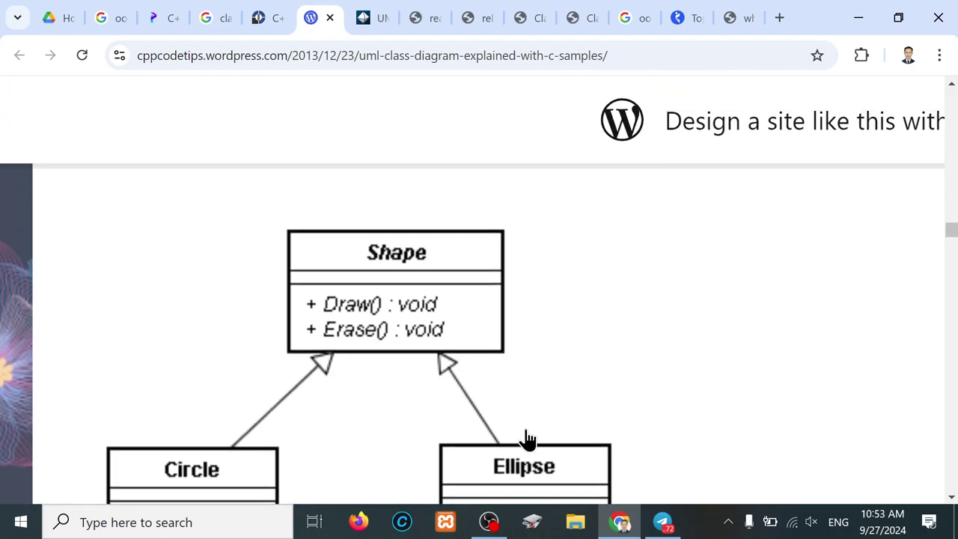
{"action": "scroll", "coordinate": [527, 439], "scroll_direction": "up", "scroll_amount": 3}
{"action": "scroll", "coordinate": [527, 439], "scroll_direction": "down", "scroll_amount": 5}
{"action": "scroll", "coordinate": [527, 438], "scroll_direction": "down", "scroll_amount": 5}
{"action": "scroll", "coordinate": [527, 439], "scroll_direction": "down", "scroll_amount": 5}
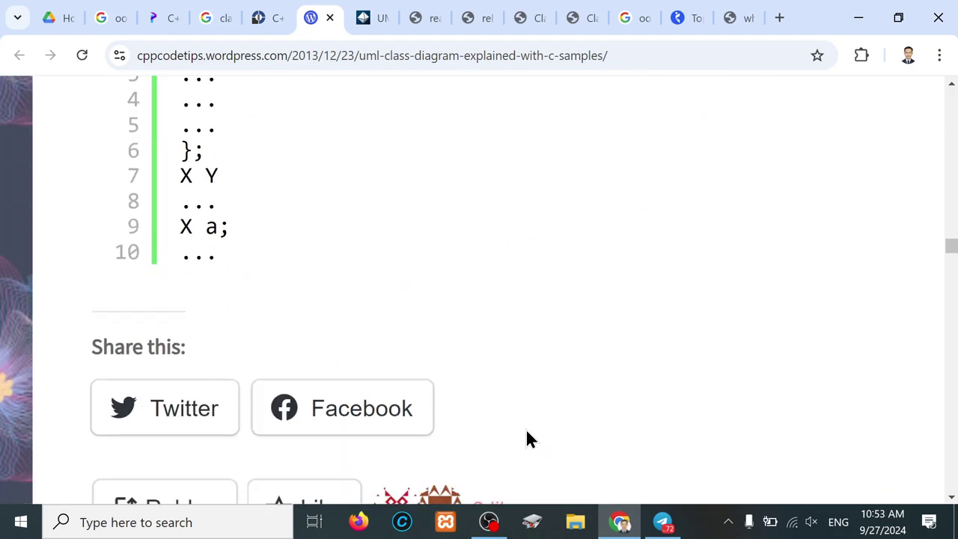
{"action": "scroll", "coordinate": [527, 439], "scroll_direction": "down", "scroll_amount": 3}
{"action": "scroll", "coordinate": [525, 439], "scroll_direction": "down", "scroll_amount": 3}
{"action": "scroll", "coordinate": [526, 439], "scroll_direction": "down", "scroll_amount": 3}
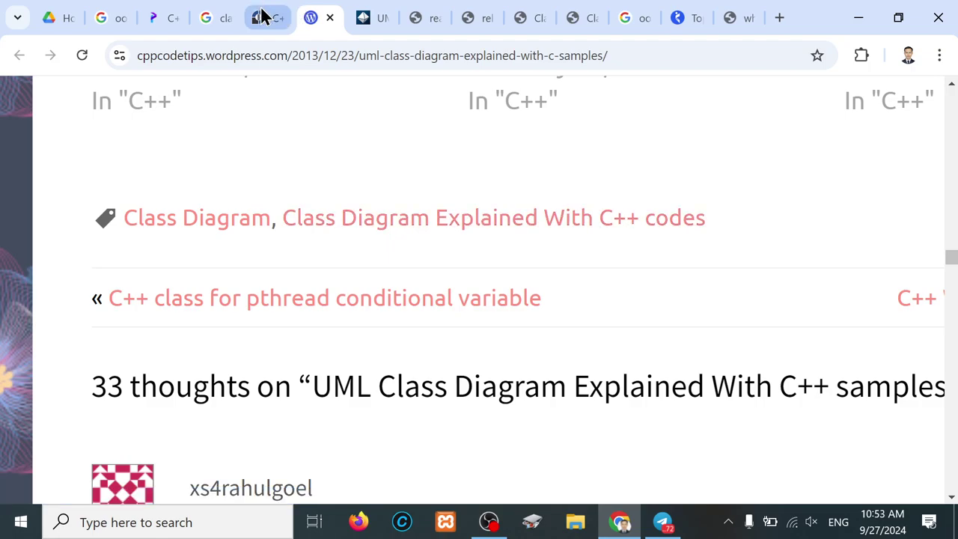
- Go back from the C++ UML tool page to the Google search results
{"action": "left_click", "coordinate": [261, 17]}
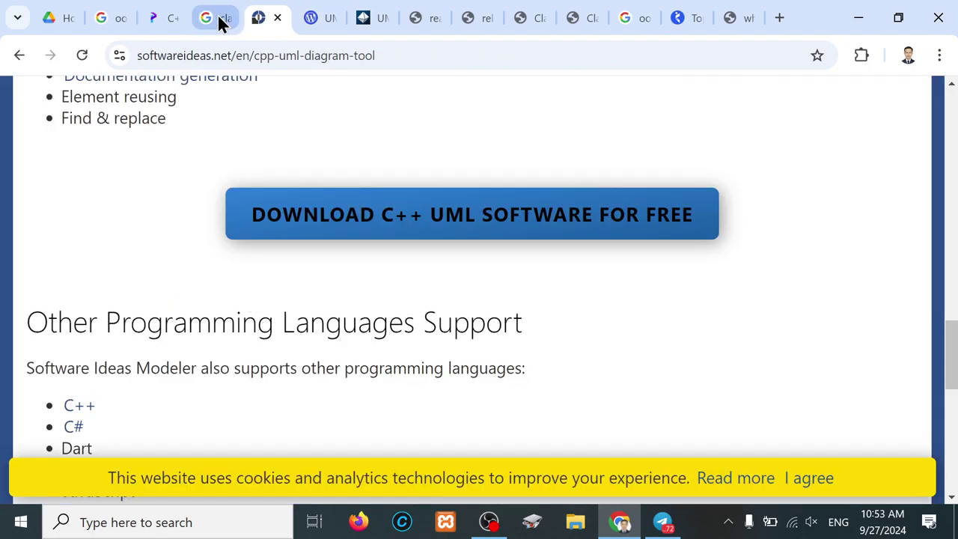
{"action": "left_click", "coordinate": [220, 19]}
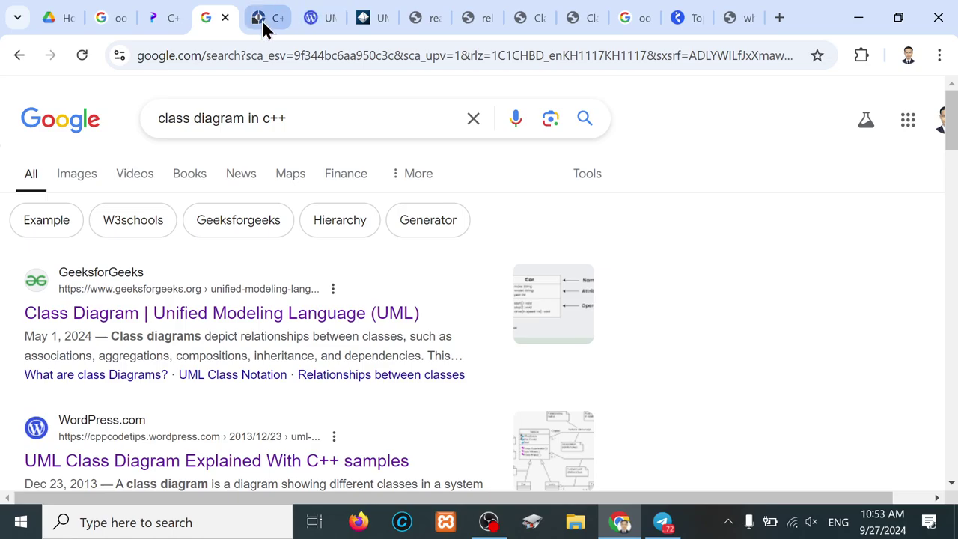
{"action": "left_click", "coordinate": [262, 19]}
{"action": "left_click", "coordinate": [19, 59]}
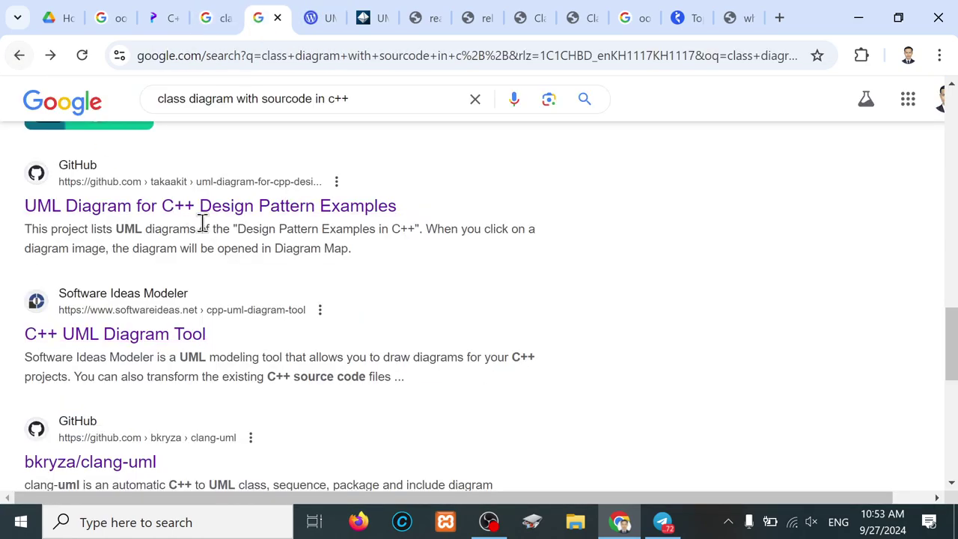
{"action": "scroll", "coordinate": [202, 218], "scroll_direction": "up", "scroll_amount": 5}
{"action": "scroll", "coordinate": [201, 220], "scroll_direction": "up", "scroll_amount": 3}
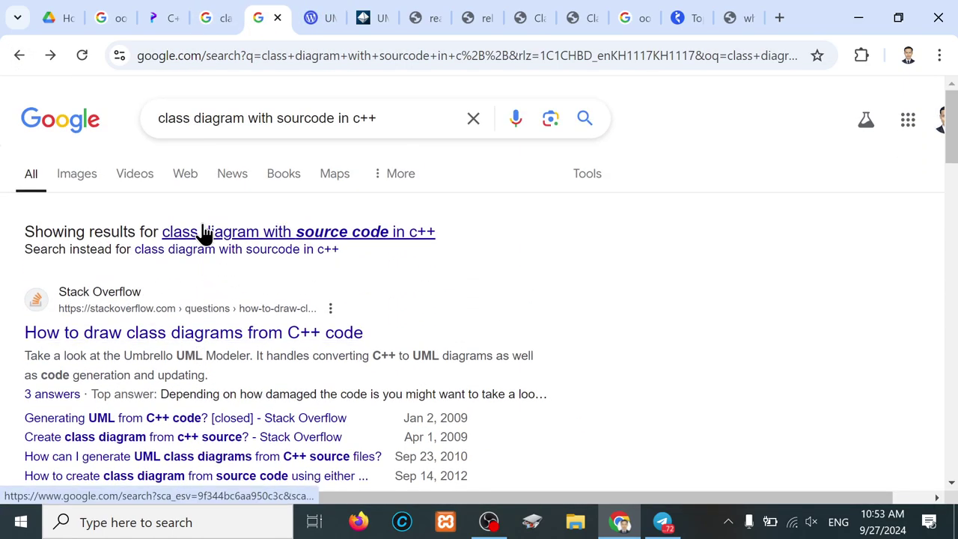
- Browse the image results for 'class diagram with source code in c++'
{"action": "left_click", "coordinate": [76, 171]}
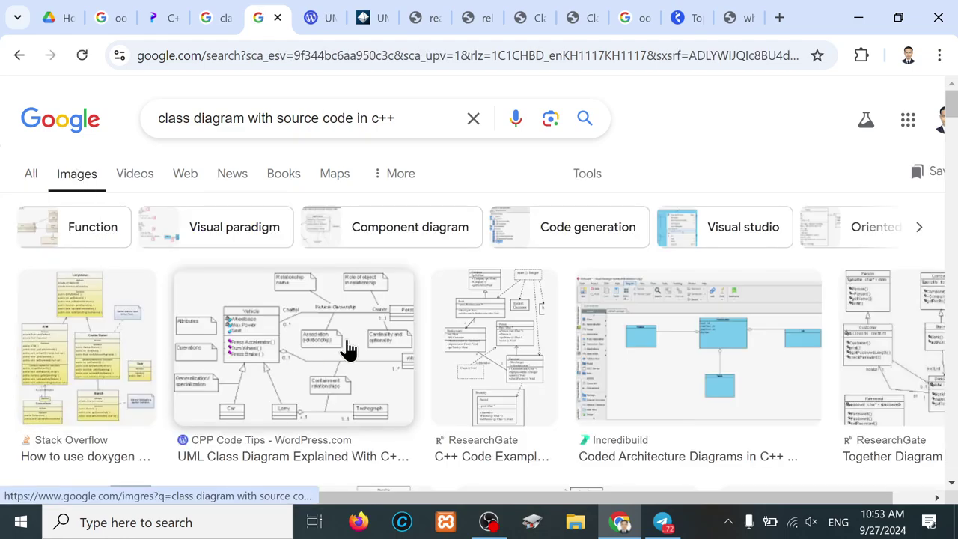
{"action": "scroll", "coordinate": [696, 385], "scroll_direction": "down", "scroll_amount": 4}
{"action": "scroll", "coordinate": [696, 385], "scroll_direction": "down", "scroll_amount": 2}
{"action": "scroll", "coordinate": [696, 385], "scroll_direction": "down", "scroll_amount": 2}
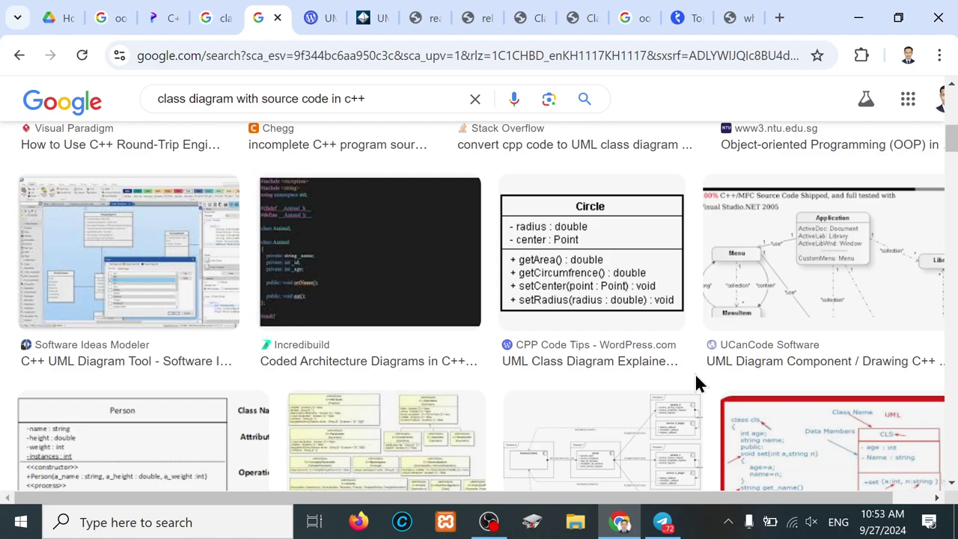
{"action": "scroll", "coordinate": [695, 373], "scroll_direction": "down", "scroll_amount": 3}
{"action": "scroll", "coordinate": [695, 373], "scroll_direction": "down", "scroll_amount": 2}
{"action": "scroll", "coordinate": [696, 382], "scroll_direction": "down", "scroll_amount": 1}
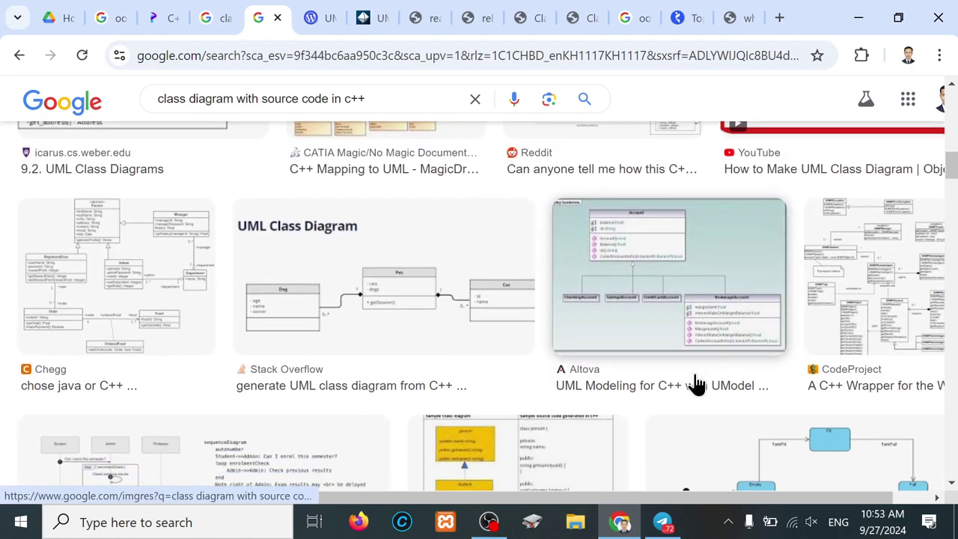
{"action": "scroll", "coordinate": [696, 383], "scroll_direction": "down", "scroll_amount": 1}
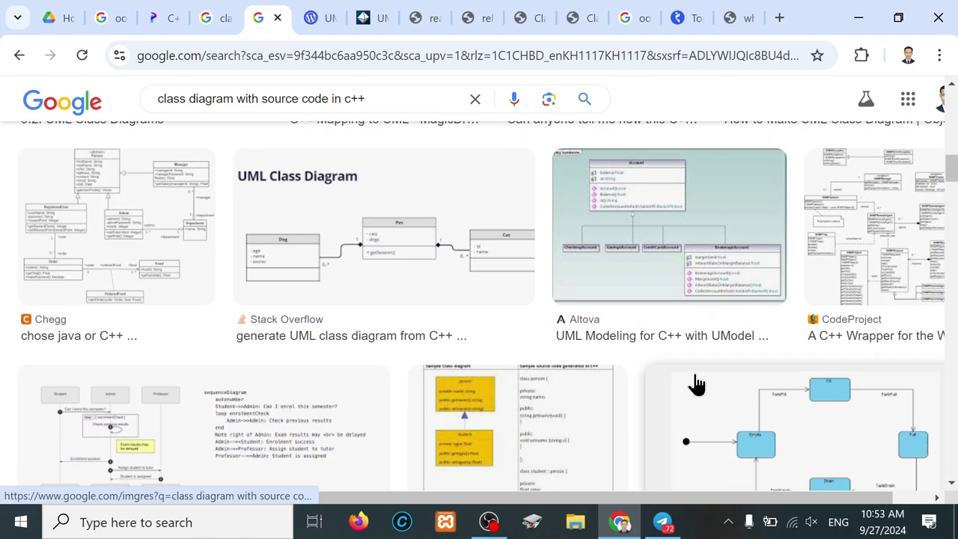
{"action": "scroll", "coordinate": [696, 385], "scroll_direction": "down", "scroll_amount": 3}
{"action": "scroll", "coordinate": [696, 384], "scroll_direction": "down", "scroll_amount": 2}
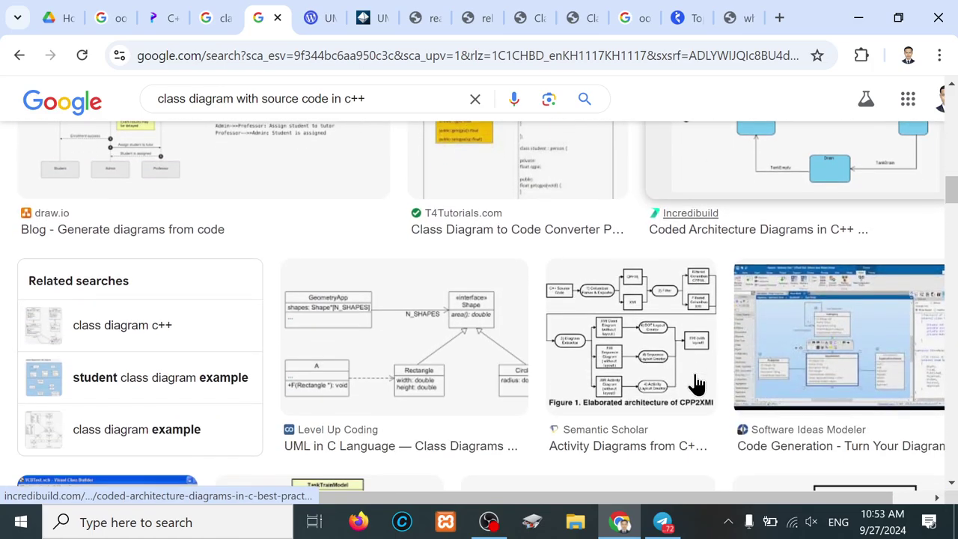
{"action": "scroll", "coordinate": [696, 381], "scroll_direction": "up", "scroll_amount": 6}
{"action": "scroll", "coordinate": [599, 337], "scroll_direction": "up", "scroll_amount": 4}
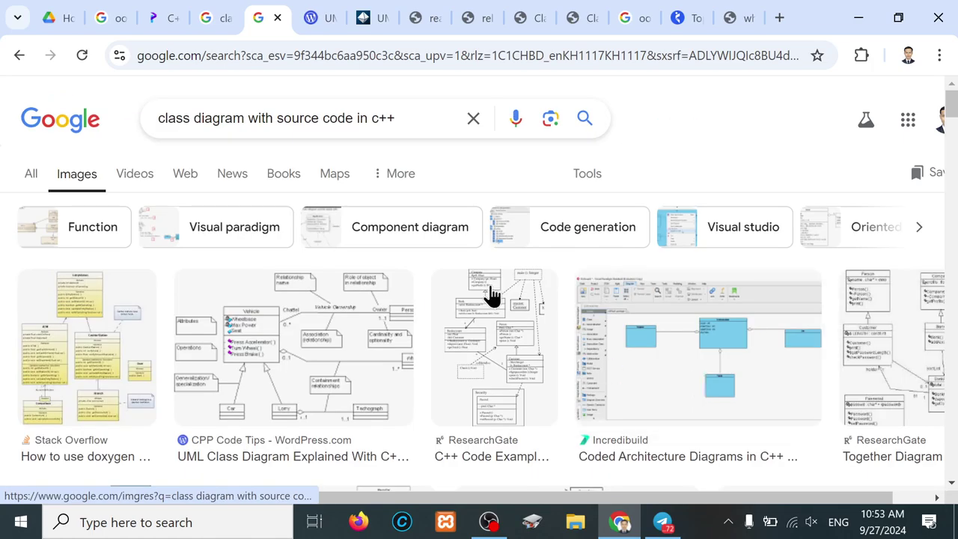
- Change the query to 'class diagram convert to code in c++' and search
{"action": "double_click", "coordinate": [212, 117]}
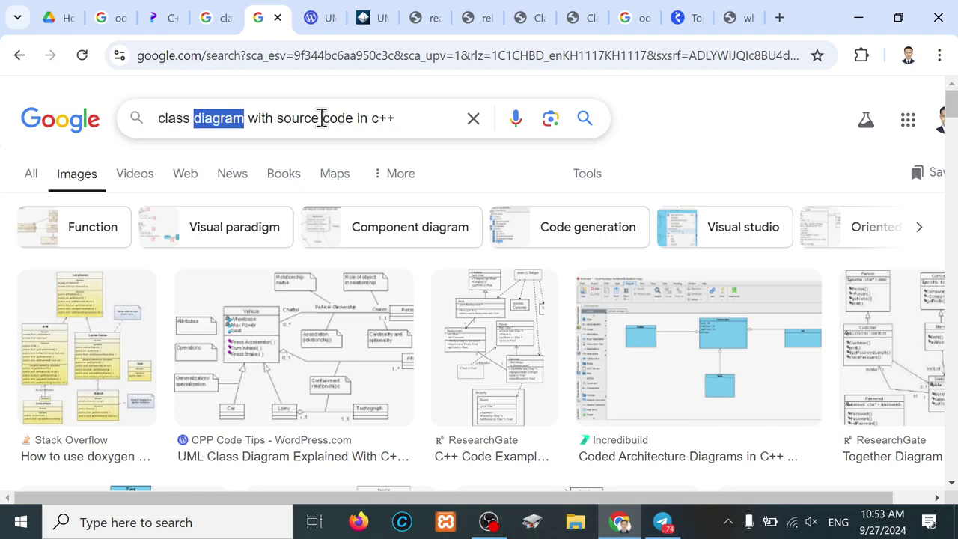
{"action": "left_click_drag", "start_coordinate": [354, 118], "coordinate": [263, 118]}
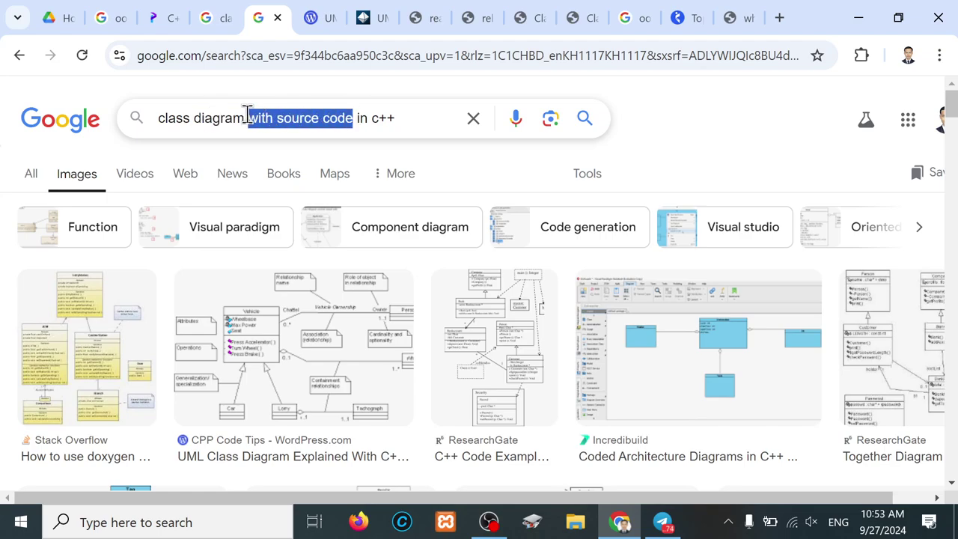
{"action": "type", "text": "we"}
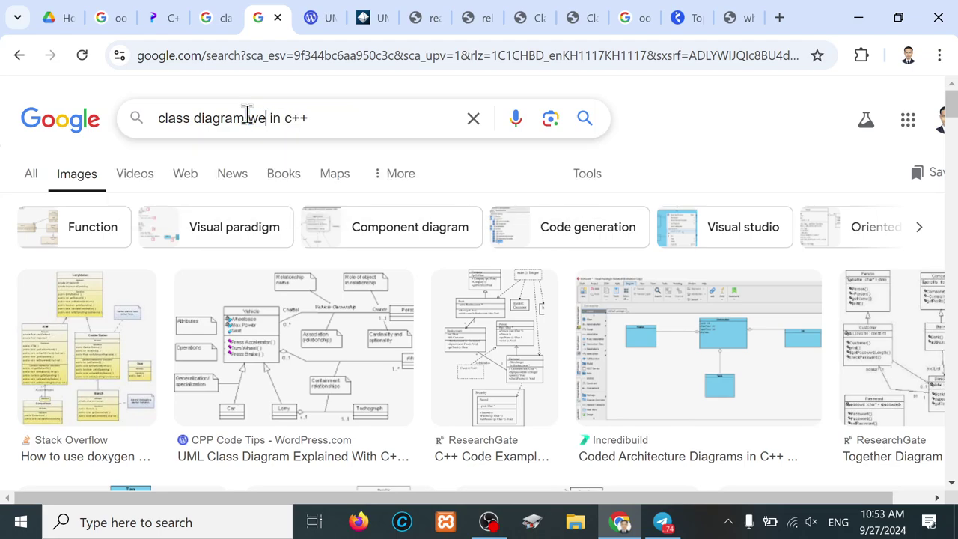
{"action": "key", "text": "BackSpace"}
{"action": "key", "text": "BackSpace"}
{"action": "key", "text": "BackSpace"}
{"action": "key", "text": "BackSpace"}
{"action": "type", "text": "m convert to cod"}
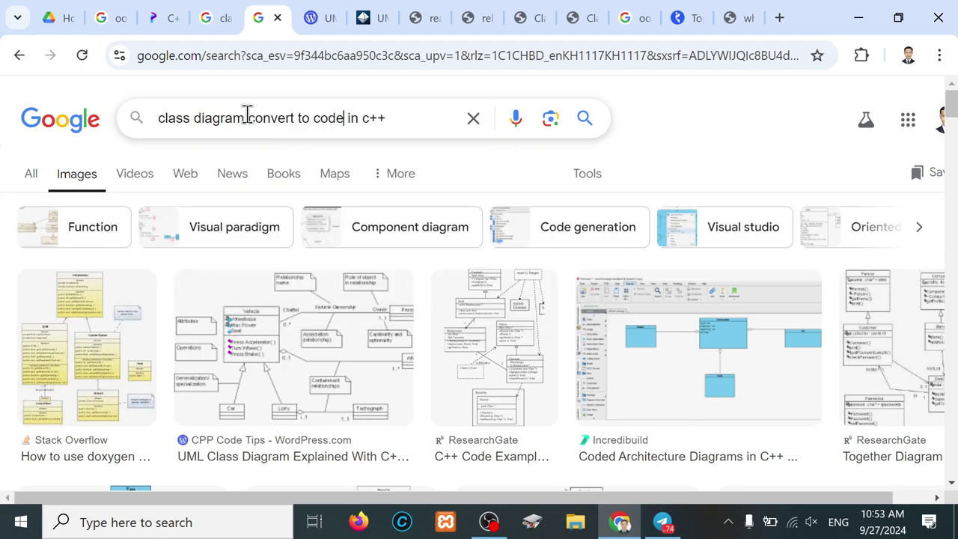
{"action": "key", "text": "Return"}
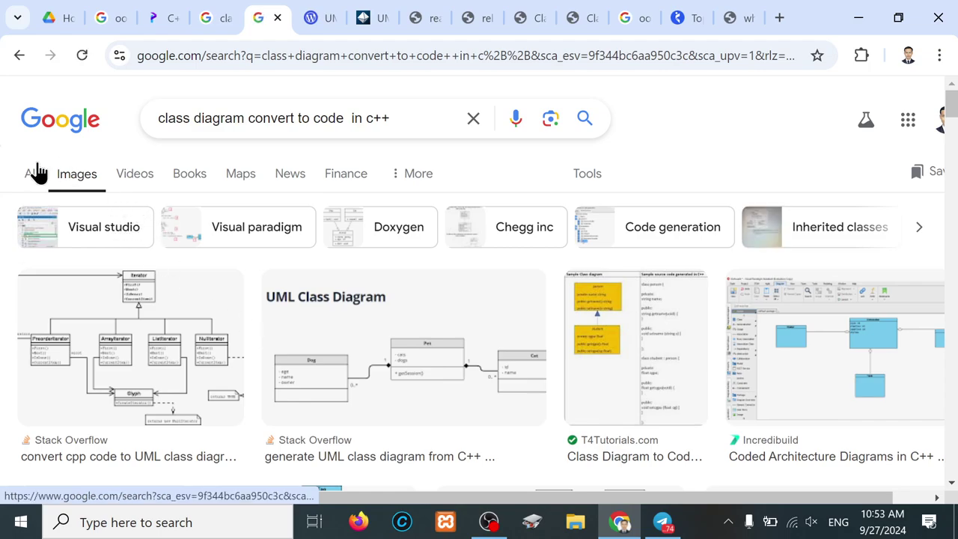
- Open the Visual Paradigm round-trip guide and Stack Exchange answer in new tabs
{"action": "left_click", "coordinate": [32, 176]}
{"action": "scroll", "coordinate": [164, 367], "scroll_direction": "down", "scroll_amount": 3}
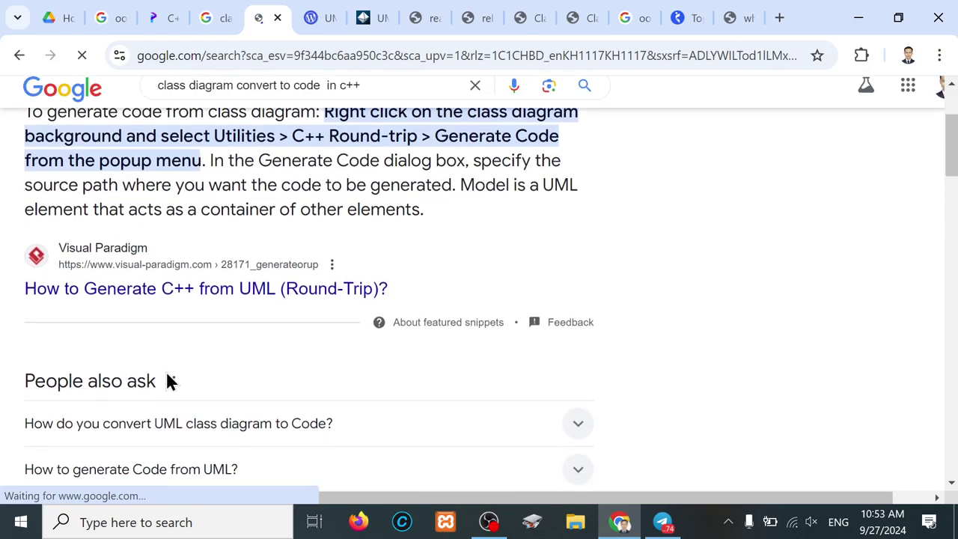
{"action": "middle_click", "coordinate": [226, 227]}
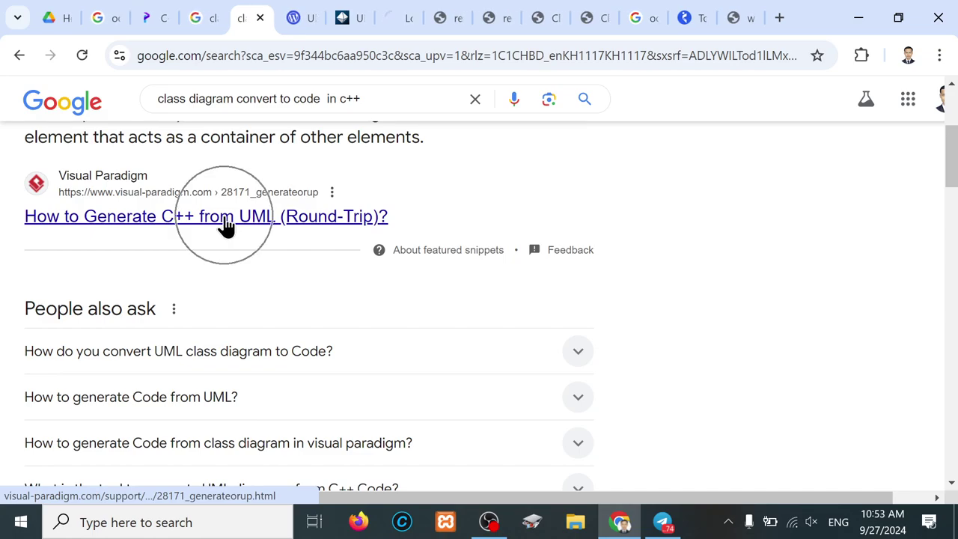
{"action": "scroll", "coordinate": [199, 353], "scroll_direction": "down", "scroll_amount": 4}
{"action": "scroll", "coordinate": [201, 354], "scroll_direction": "down", "scroll_amount": 3}
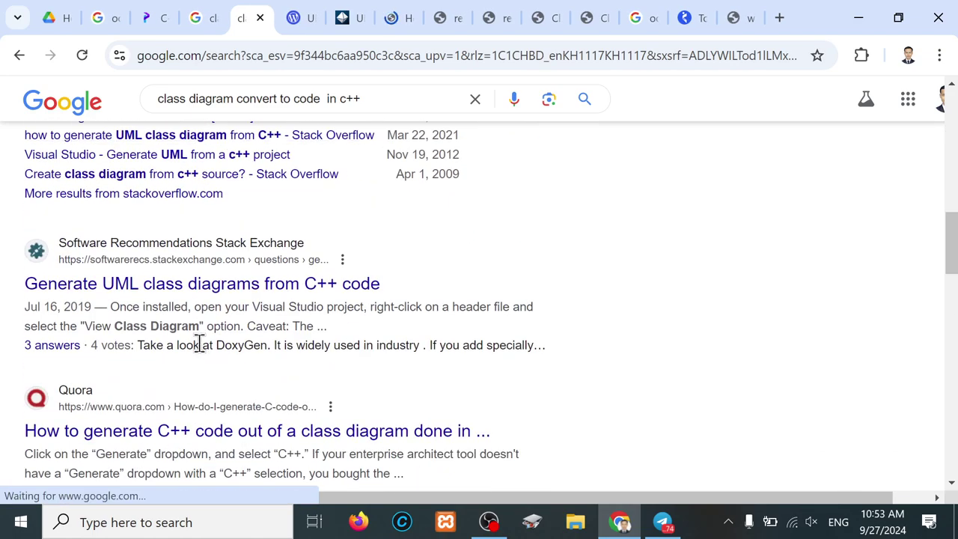
{"action": "scroll", "coordinate": [206, 322], "scroll_direction": "down", "scroll_amount": 1}
{"action": "middle_click", "coordinate": [201, 244]}
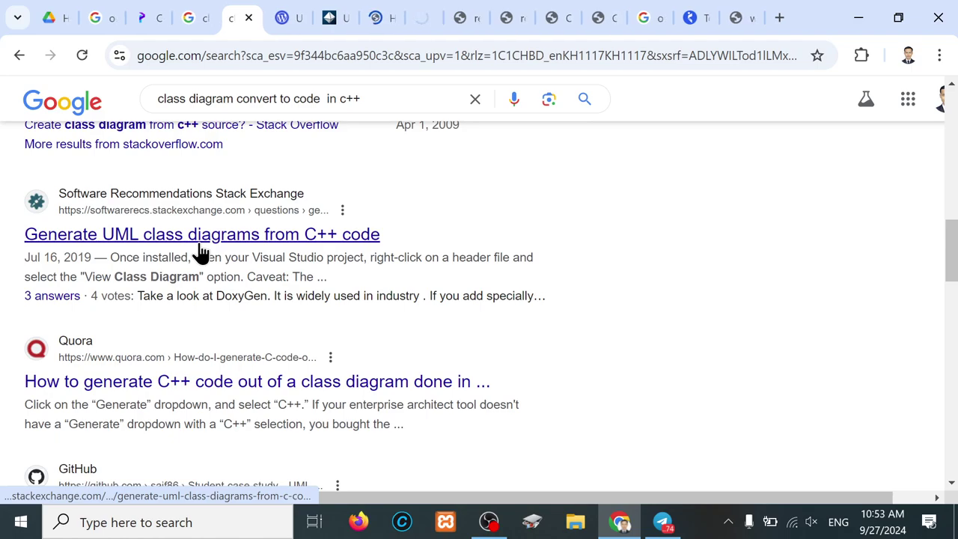
{"action": "left_click", "coordinate": [303, 22]}
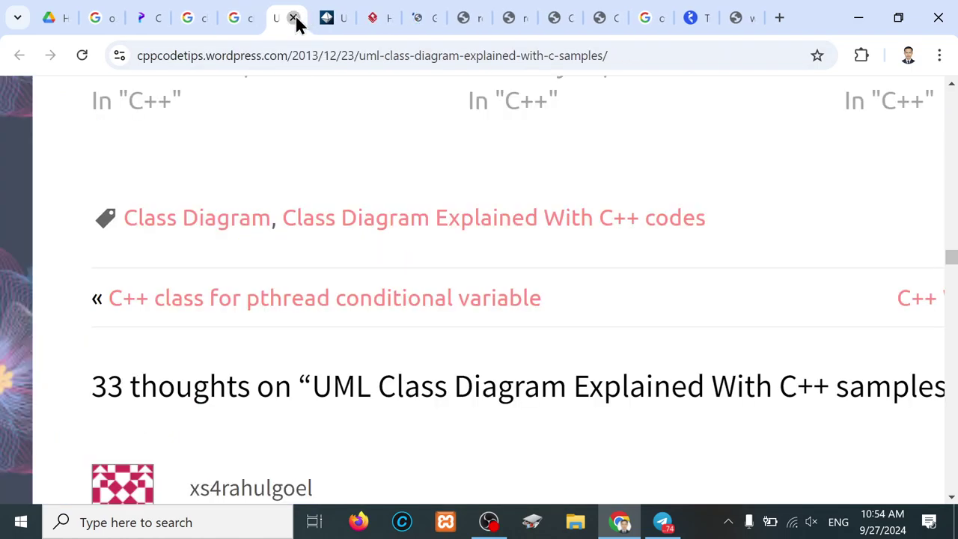
- Close the C++ samples article and one other opened article tab
{"action": "left_click", "coordinate": [294, 18]}
{"action": "left_click", "coordinate": [292, 18]}
{"action": "scroll", "coordinate": [283, 341], "scroll_direction": "down", "scroll_amount": 4}
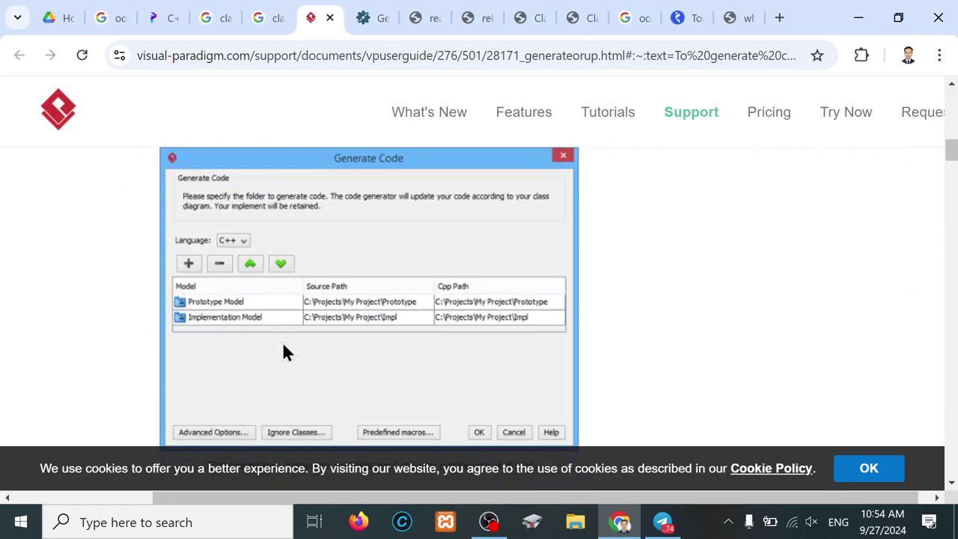
{"action": "scroll", "coordinate": [283, 341], "scroll_direction": "down", "scroll_amount": 4}
{"action": "scroll", "coordinate": [283, 341], "scroll_direction": "down", "scroll_amount": 4}
{"action": "scroll", "coordinate": [283, 341], "scroll_direction": "down", "scroll_amount": 4}
{"action": "scroll", "coordinate": [283, 344], "scroll_direction": "down", "scroll_amount": 5}
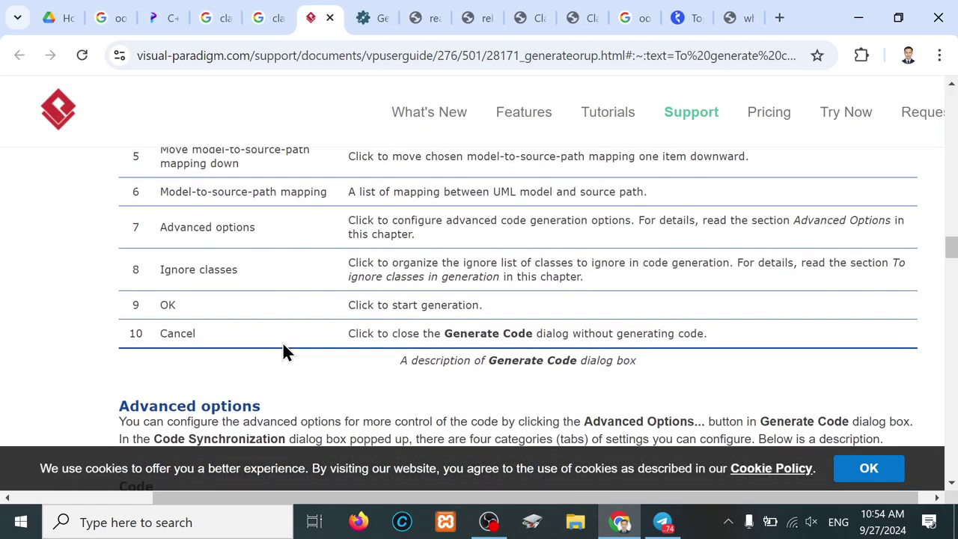
{"action": "scroll", "coordinate": [283, 344], "scroll_direction": "down", "scroll_amount": 5}
{"action": "scroll", "coordinate": [332, 163], "scroll_direction": "down", "scroll_amount": 5}
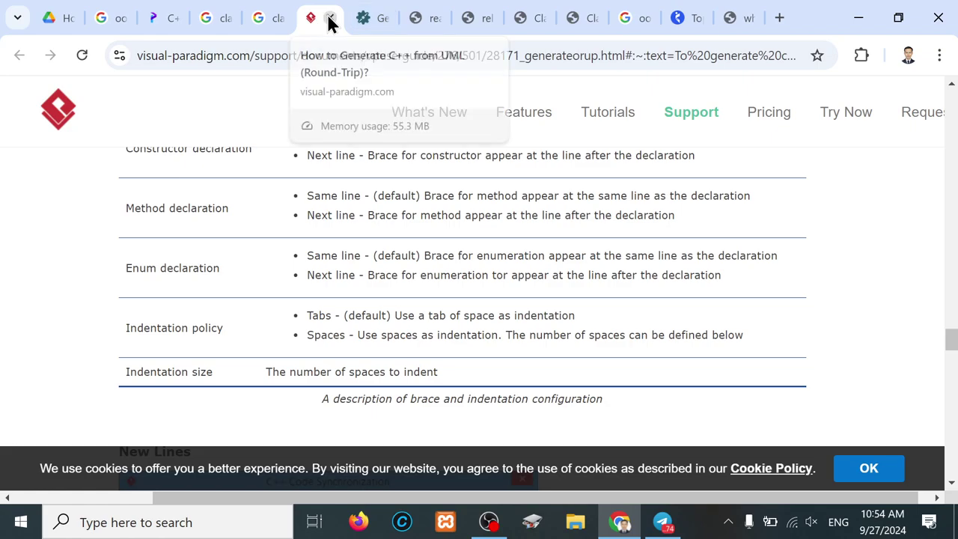
- Close the Visual Paradigm guide, accept Stack Exchange cookies, and return to the results
{"action": "left_click", "coordinate": [329, 18]}
{"action": "left_click", "coordinate": [126, 414]}
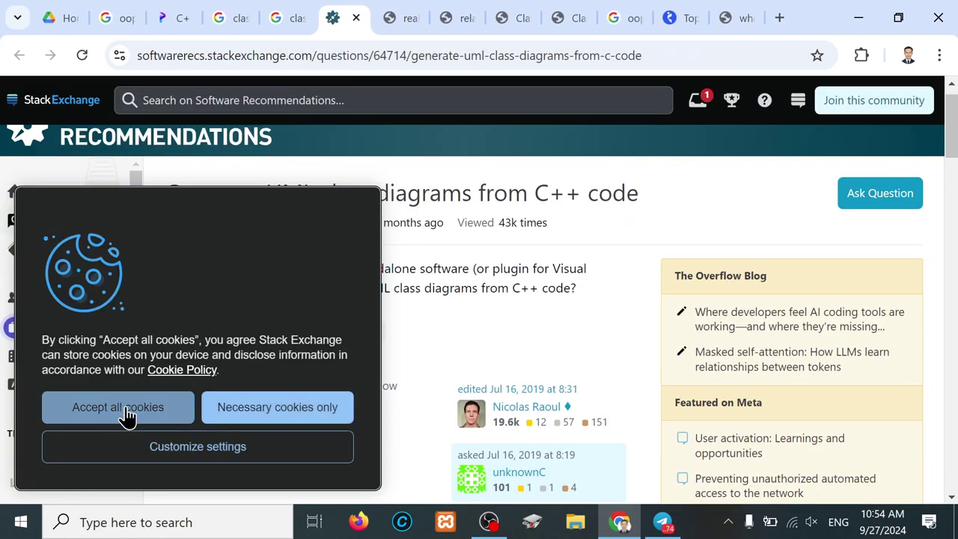
{"action": "scroll", "coordinate": [277, 355], "scroll_direction": "down", "scroll_amount": 4}
{"action": "scroll", "coordinate": [278, 355], "scroll_direction": "down", "scroll_amount": 5}
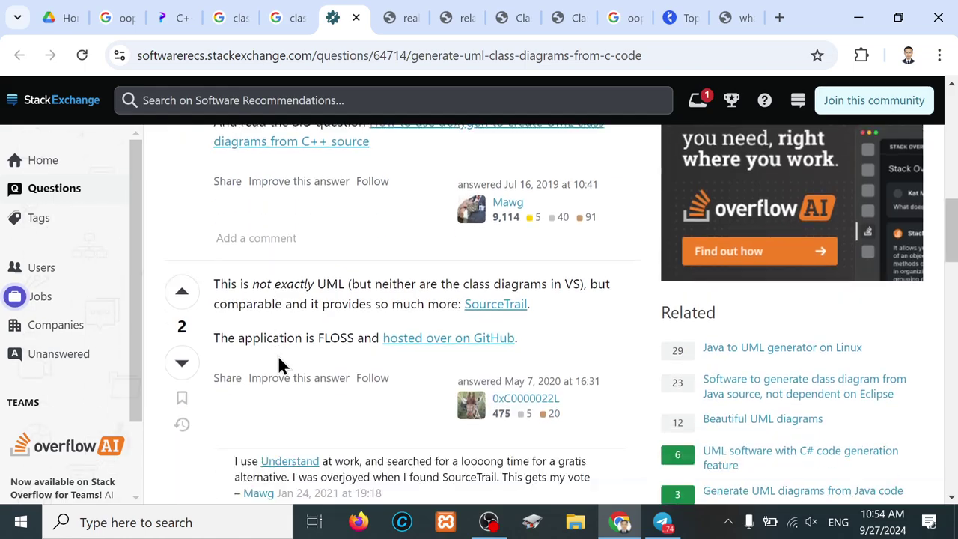
{"action": "scroll", "coordinate": [278, 355], "scroll_direction": "down", "scroll_amount": 5}
{"action": "scroll", "coordinate": [277, 355], "scroll_direction": "down", "scroll_amount": 5}
{"action": "scroll", "coordinate": [277, 355], "scroll_direction": "down", "scroll_amount": 5}
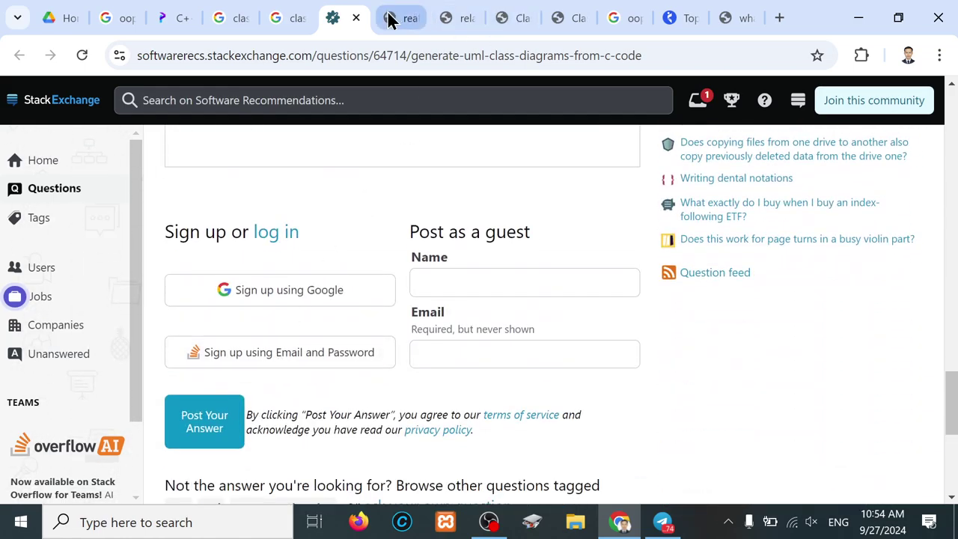
{"action": "left_click", "coordinate": [225, 20]}
- Open the cplusplus.com 'UML class diagram to code translation' thread in a background tab
{"action": "left_click", "coordinate": [277, 23]}
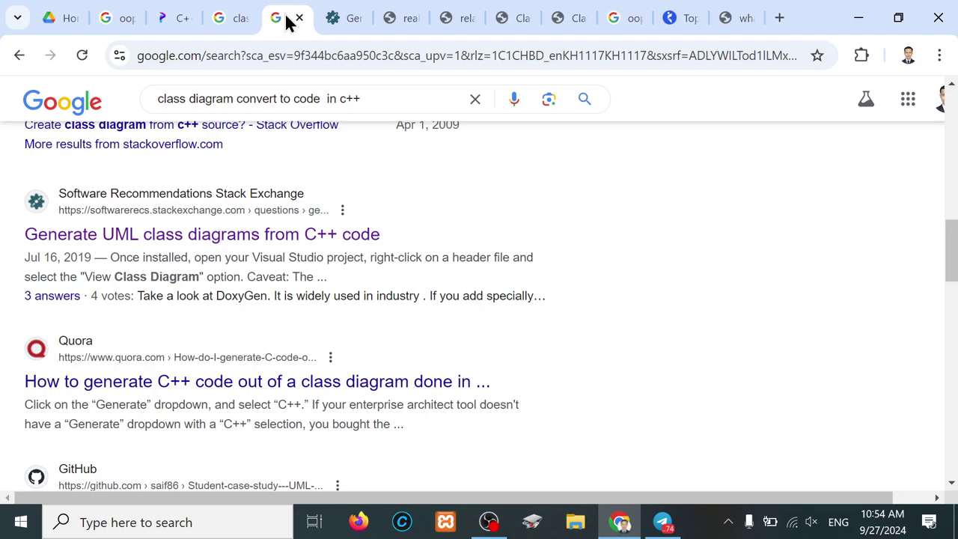
{"action": "scroll", "coordinate": [80, 404], "scroll_direction": "down", "scroll_amount": 2}
{"action": "scroll", "coordinate": [84, 410], "scroll_direction": "down", "scroll_amount": 2}
{"action": "scroll", "coordinate": [84, 410], "scroll_direction": "down", "scroll_amount": 2}
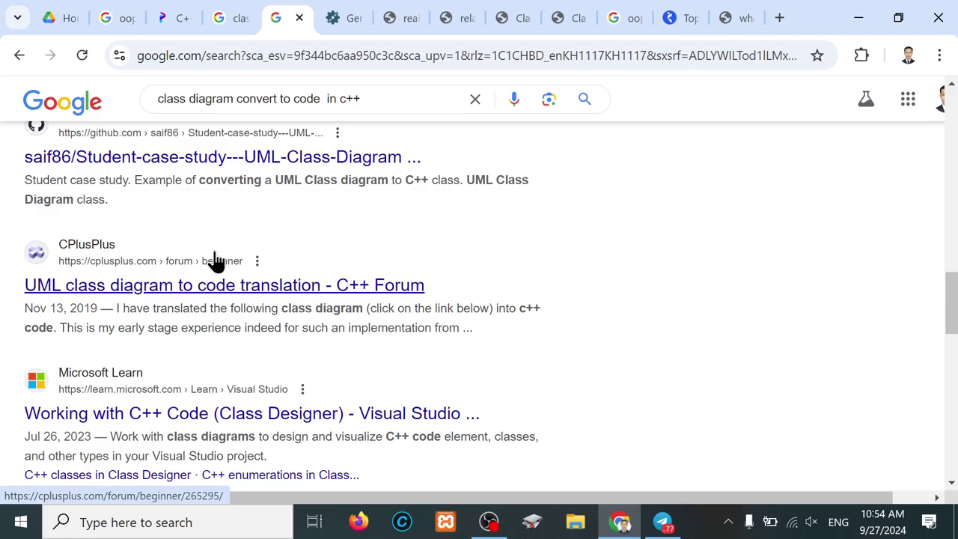
{"action": "middle_click", "coordinate": [215, 287]}
{"action": "scroll", "coordinate": [215, 286], "scroll_direction": "down", "scroll_amount": 3}
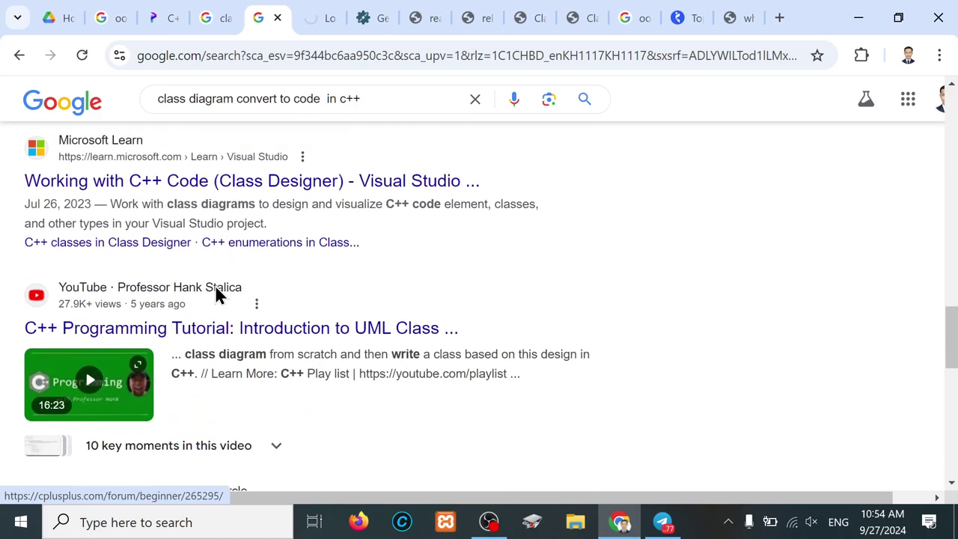
{"action": "scroll", "coordinate": [215, 287], "scroll_direction": "down", "scroll_amount": 3}
{"action": "scroll", "coordinate": [120, 191], "scroll_direction": "up", "scroll_amount": 10}
{"action": "scroll", "coordinate": [103, 182], "scroll_direction": "up", "scroll_amount": 4}
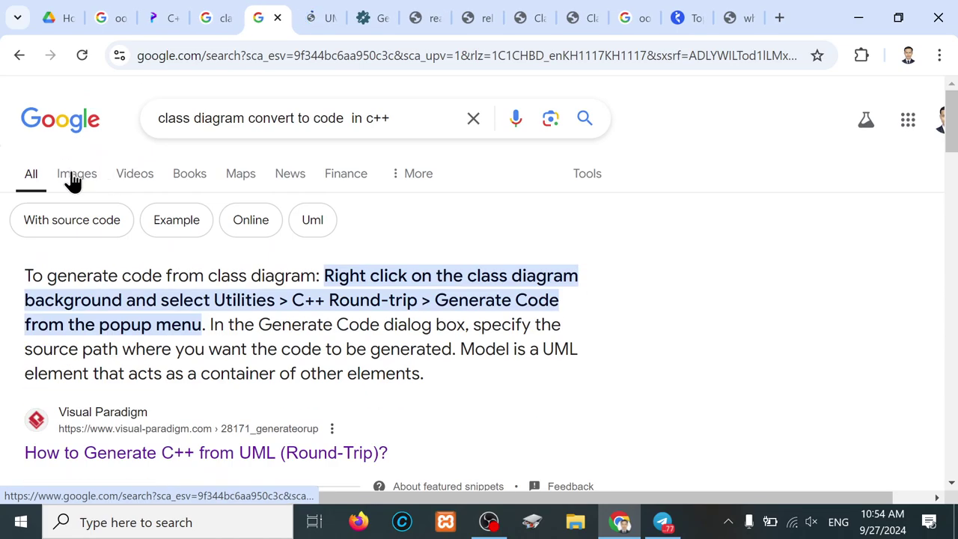
- In the image results, open the T4Tutorials class diagram result in a new tab
{"action": "left_click", "coordinate": [71, 174]}
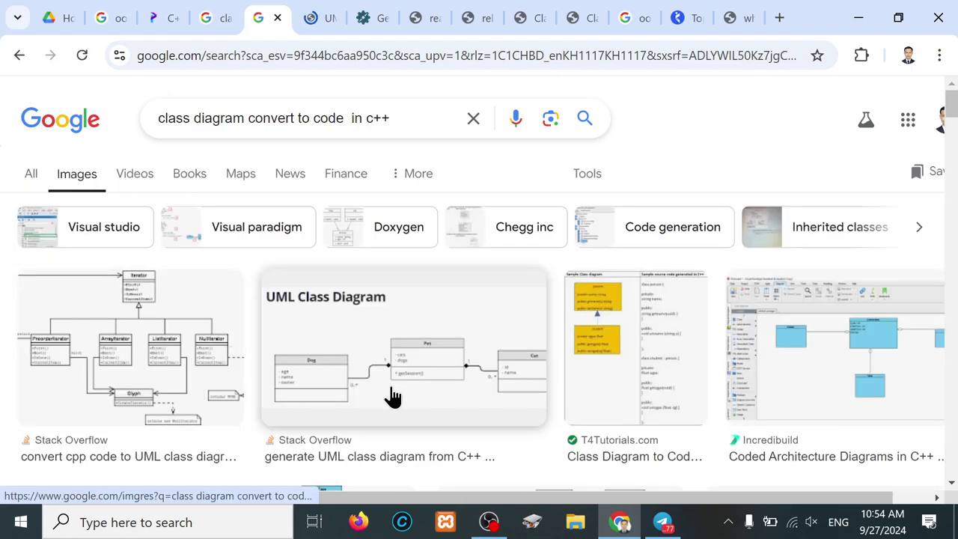
{"action": "scroll", "coordinate": [392, 397], "scroll_direction": "down", "scroll_amount": 1}
{"action": "scroll", "coordinate": [392, 397], "scroll_direction": "down", "scroll_amount": 1}
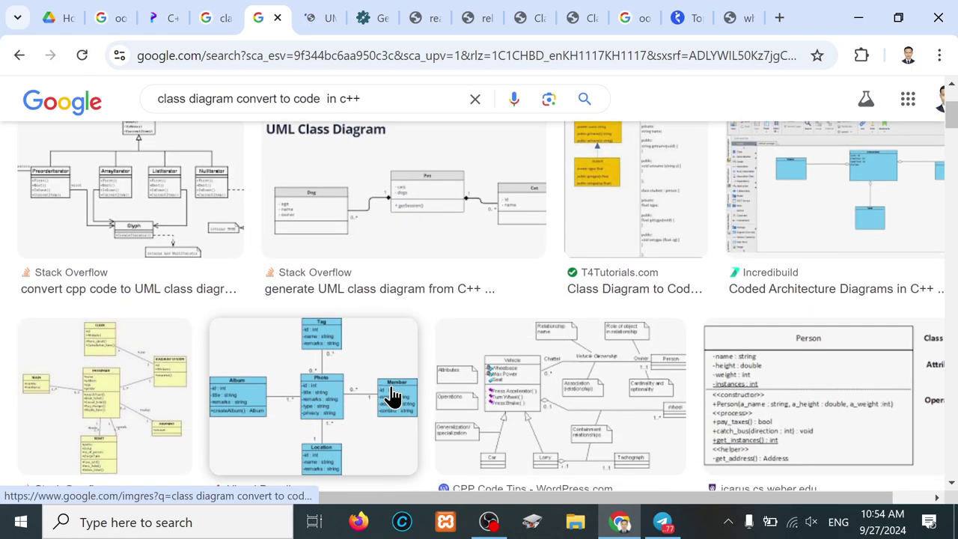
{"action": "middle_click", "coordinate": [610, 287]}
- Open the T4Tutorials person/student sample diagram image in its own tab
{"action": "left_click", "coordinate": [317, 23]}
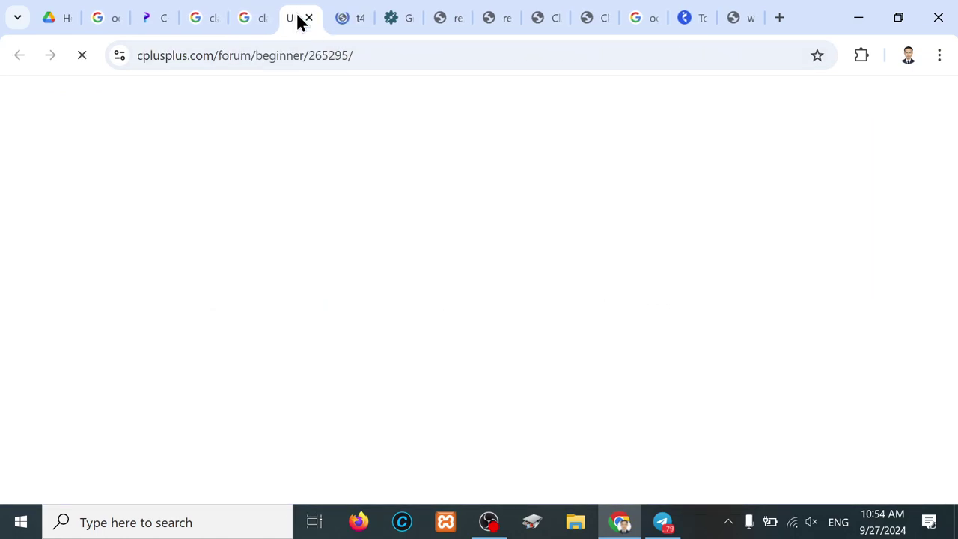
{"action": "left_click", "coordinate": [352, 21]}
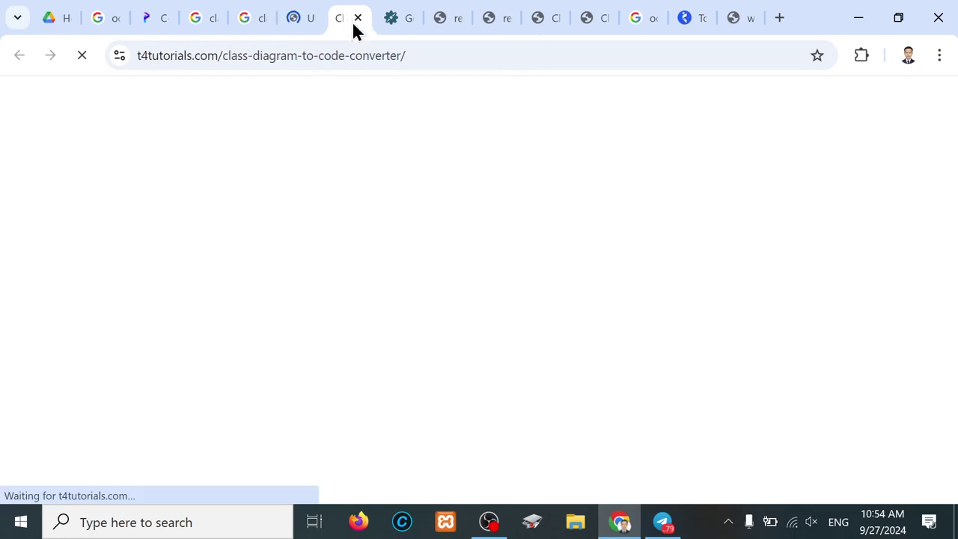
{"action": "scroll", "coordinate": [298, 217], "scroll_direction": "down", "scroll_amount": 2}
{"action": "scroll", "coordinate": [298, 220], "scroll_direction": "down", "scroll_amount": 5}
{"action": "scroll", "coordinate": [299, 219], "scroll_direction": "down", "scroll_amount": 6}
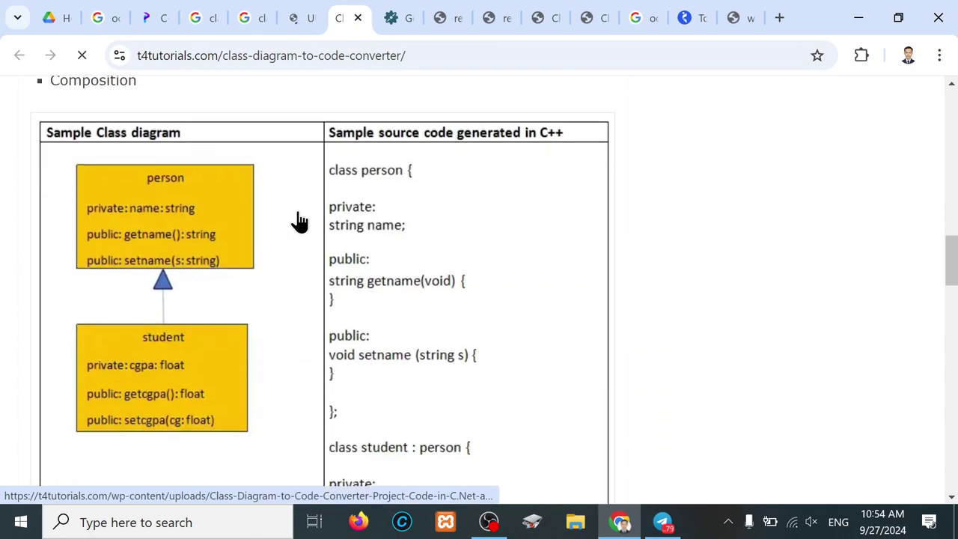
{"action": "right_click", "coordinate": [266, 238]}
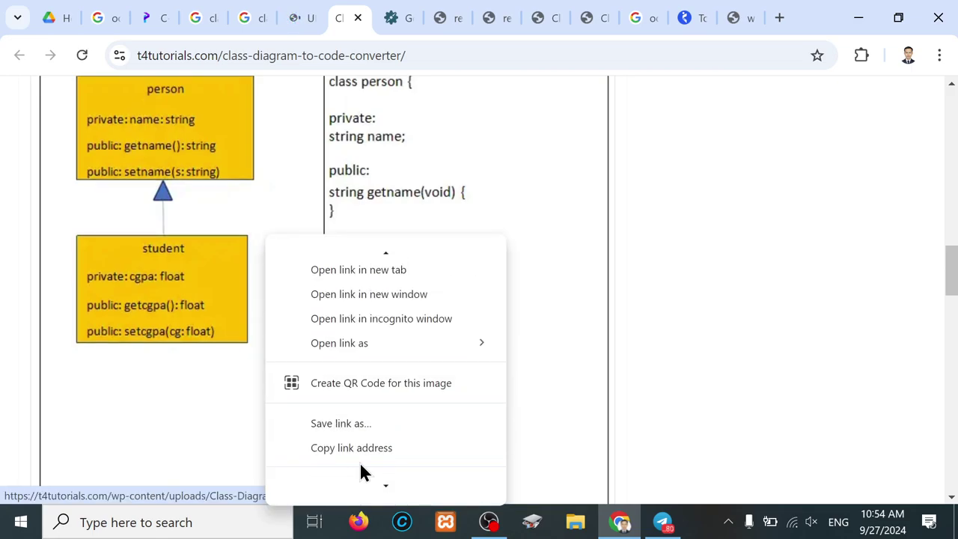
{"action": "scroll", "coordinate": [349, 336], "scroll_direction": "down", "scroll_amount": 3}
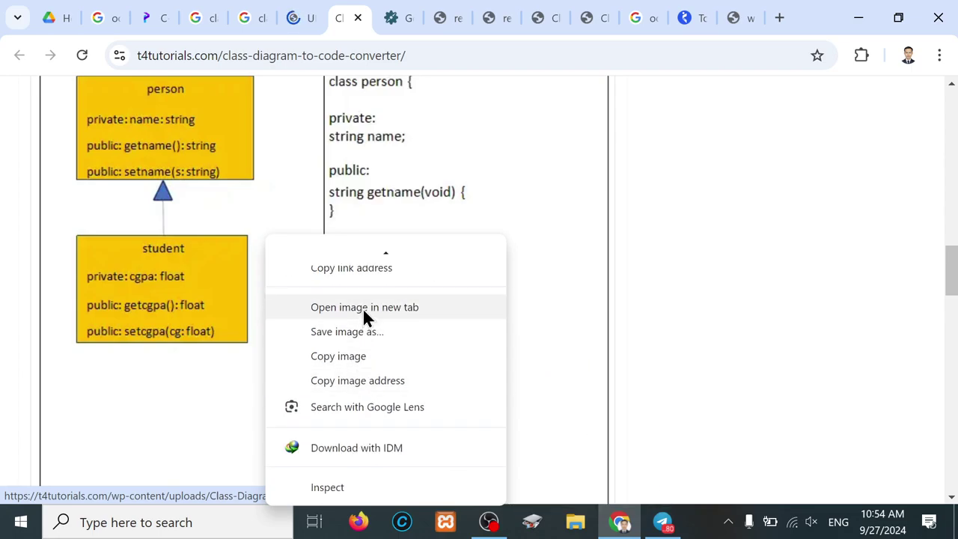
{"action": "left_click", "coordinate": [363, 308]}
- View the person/student sample diagram image at full size, with its C++ code readable
{"action": "left_click", "coordinate": [378, 14]}
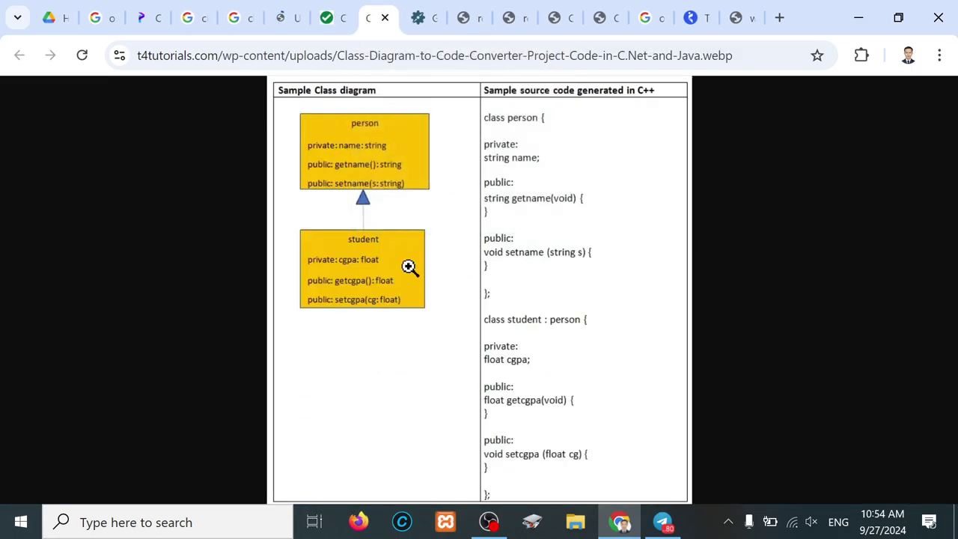
{"action": "left_click", "coordinate": [413, 280]}
{"action": "scroll", "coordinate": [413, 280], "scroll_direction": "up", "scroll_amount": 1}
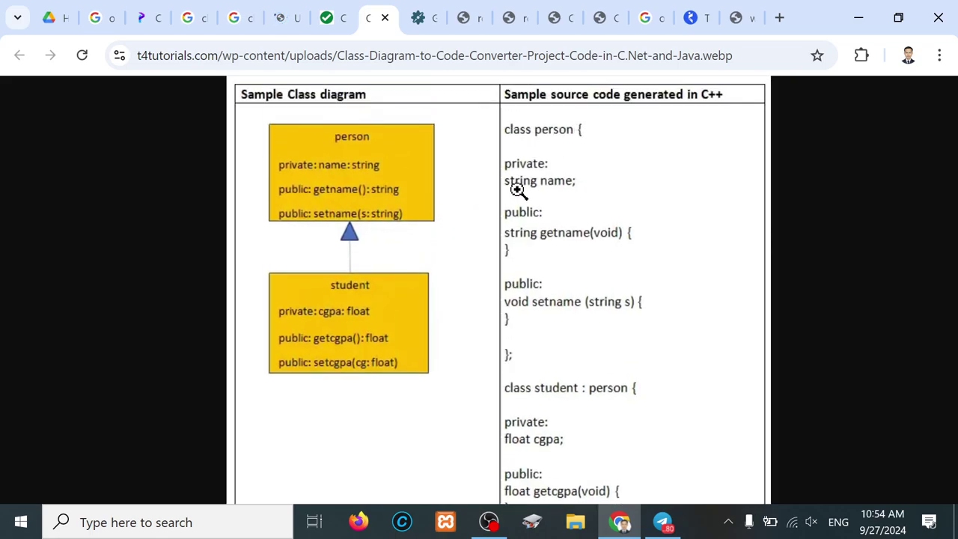
{"action": "scroll", "coordinate": [518, 190], "scroll_direction": "up", "scroll_amount": 2}
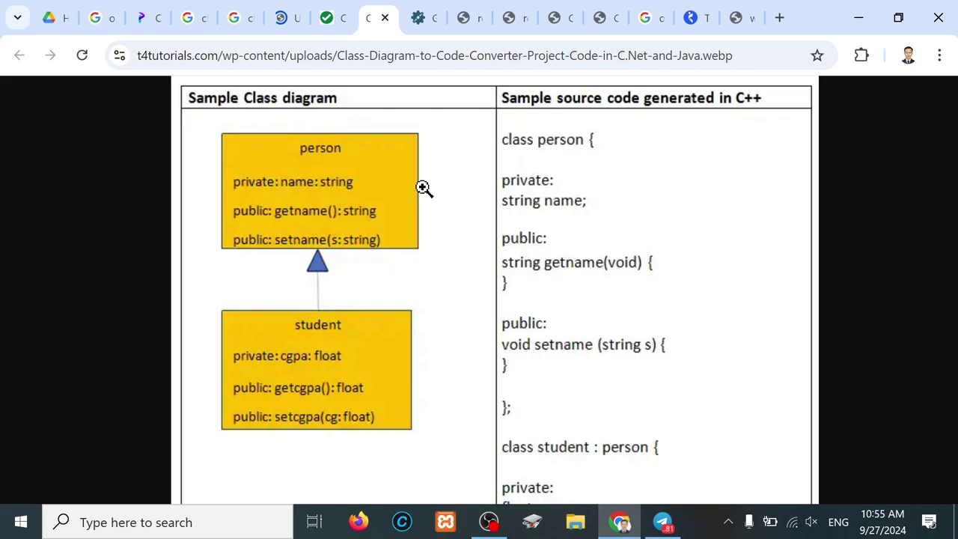
{"action": "right_click", "coordinate": [424, 188]}
- Copy the sample diagram image and magnify the person class and its C++ code
{"action": "left_click", "coordinate": [498, 255]}
{"action": "left_click", "coordinate": [509, 234]}
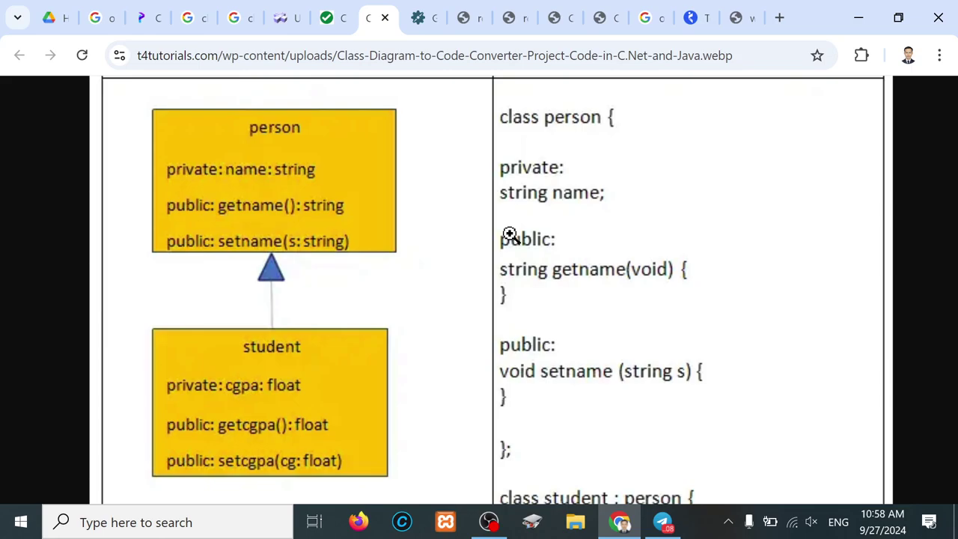
- Close the class diagram, StackExchange, OOP features and search tabs, leaving only Google Drive
{"action": "left_click", "coordinate": [421, 18]}
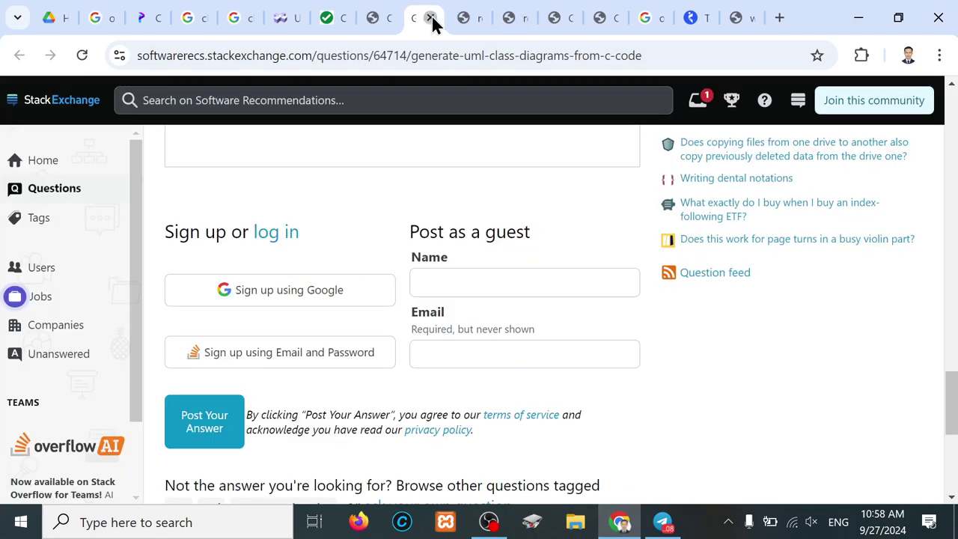
{"action": "left_click", "coordinate": [432, 16]}
{"action": "left_click", "coordinate": [432, 17]}
{"action": "left_click", "coordinate": [432, 17]}
{"action": "left_click", "coordinate": [432, 16]}
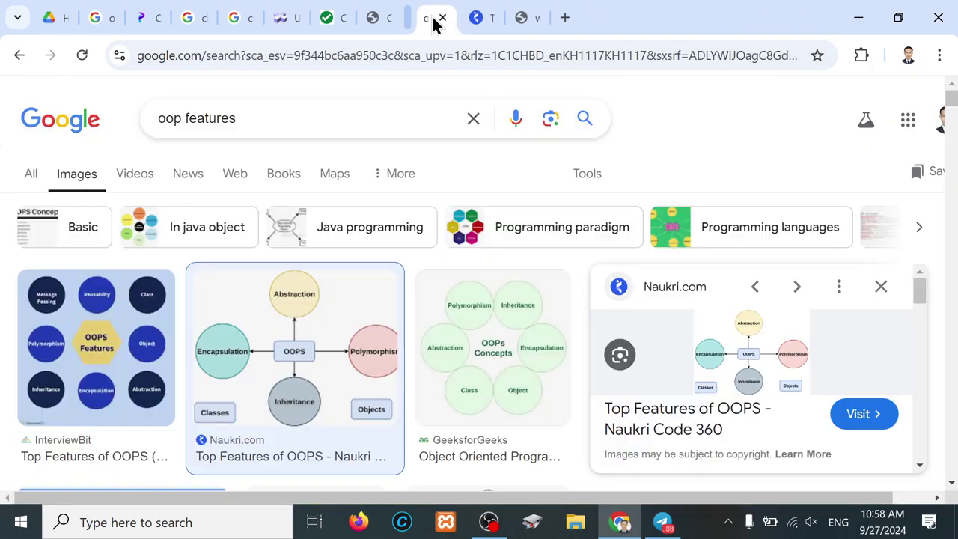
{"action": "left_click", "coordinate": [432, 18]}
{"action": "left_click", "coordinate": [432, 18]}
{"action": "left_click", "coordinate": [432, 18]}
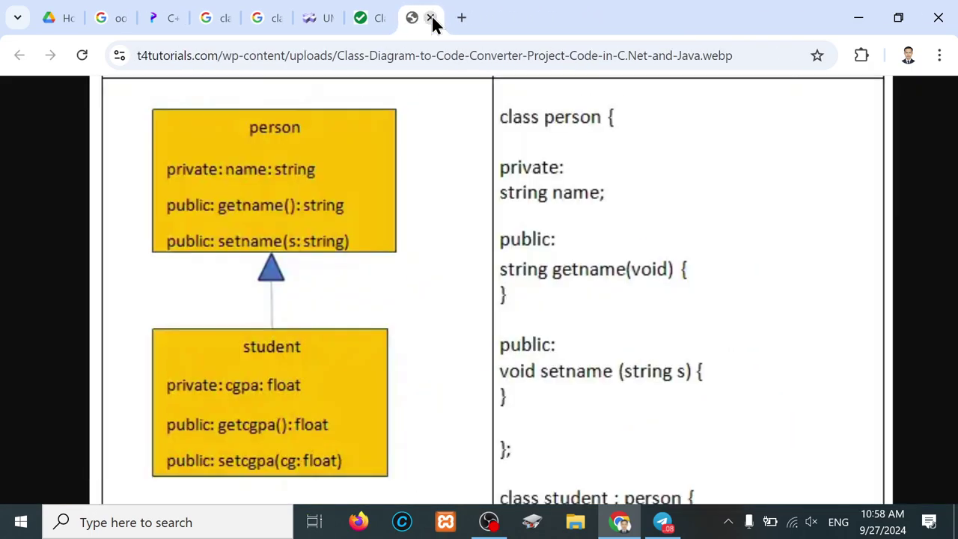
{"action": "left_click", "coordinate": [432, 18]}
{"action": "left_click", "coordinate": [432, 18]}
{"action": "left_click", "coordinate": [432, 18]}
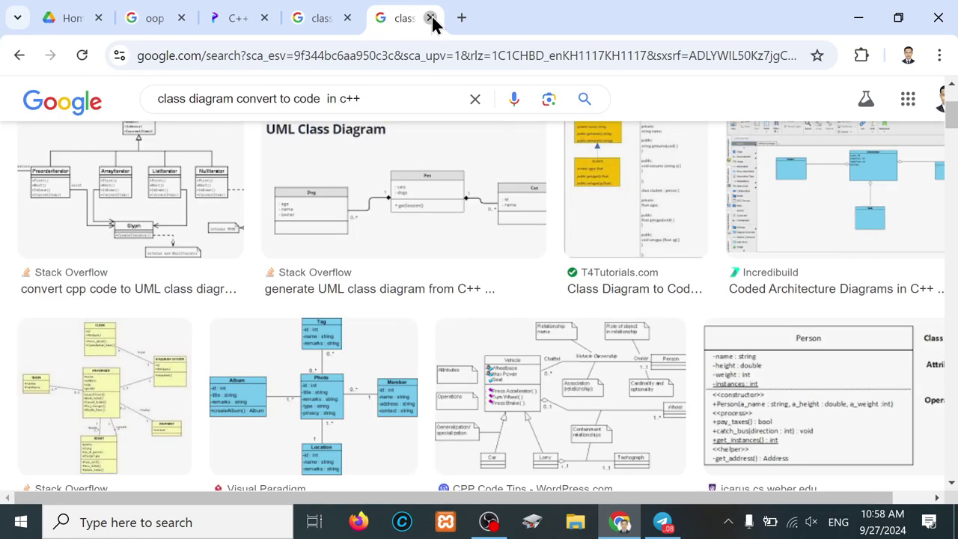
{"action": "left_click", "coordinate": [432, 18]}
{"action": "left_click", "coordinate": [431, 17]}
{"action": "left_click", "coordinate": [430, 18]}
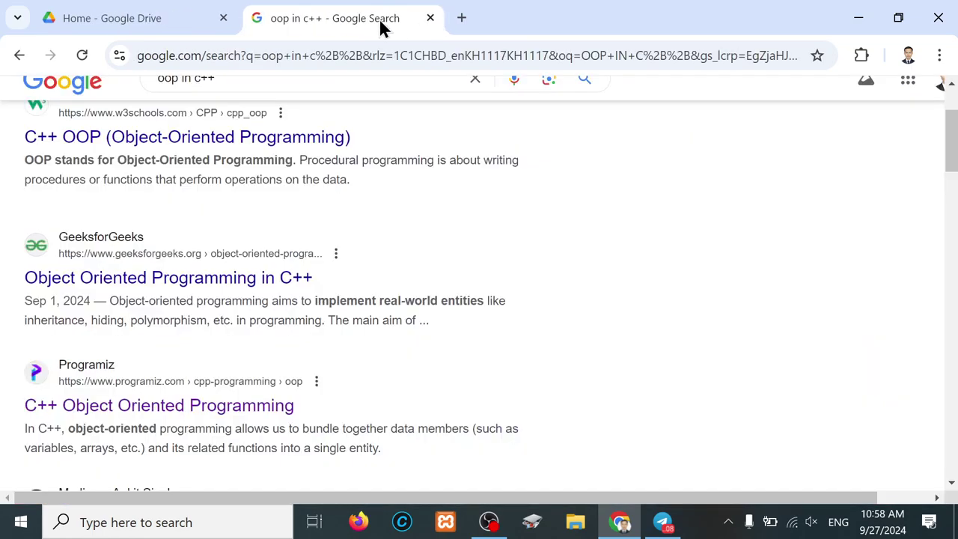
{"action": "left_click", "coordinate": [432, 18]}
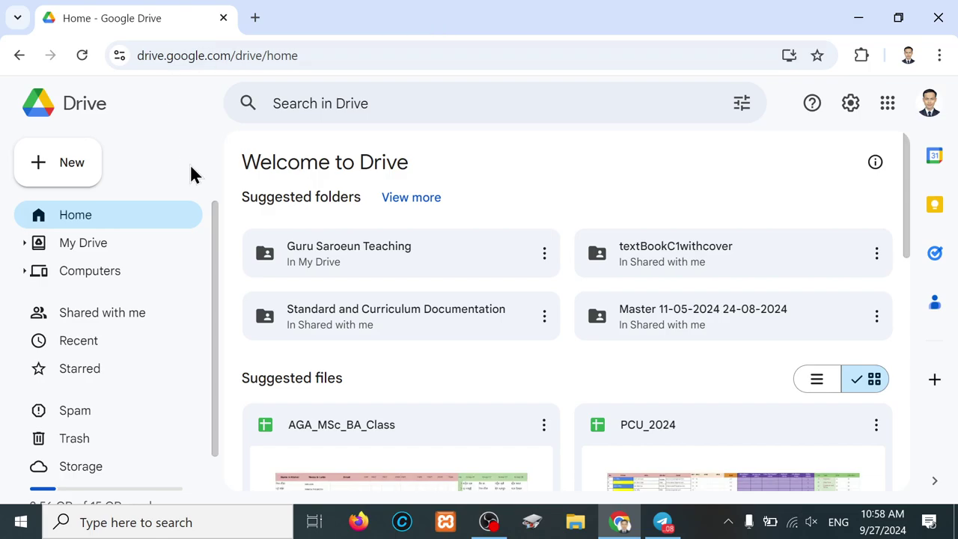
{"action": "left_click", "coordinate": [62, 171]}
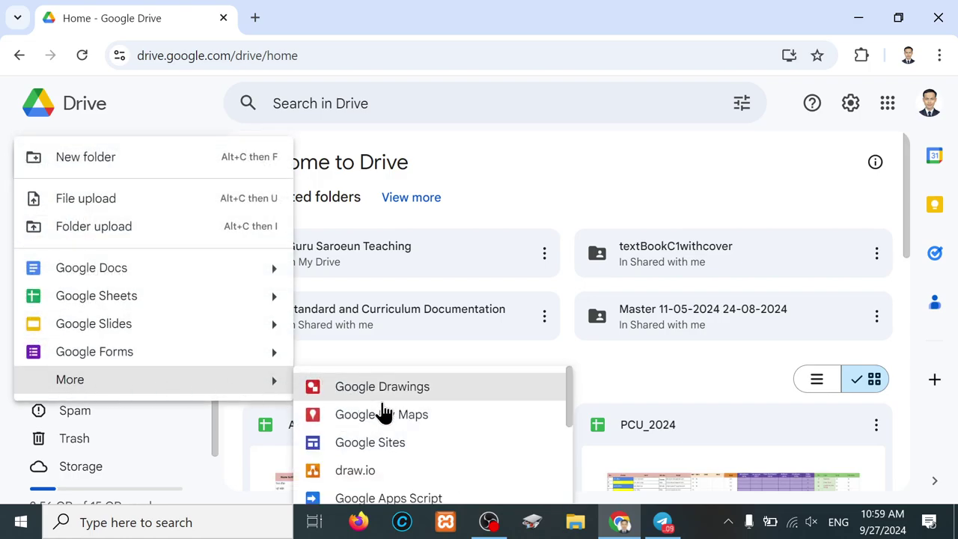
{"action": "scroll", "coordinate": [416, 419], "scroll_direction": "down", "scroll_amount": 1}
{"action": "scroll", "coordinate": [415, 419], "scroll_direction": "down", "scroll_amount": 2}
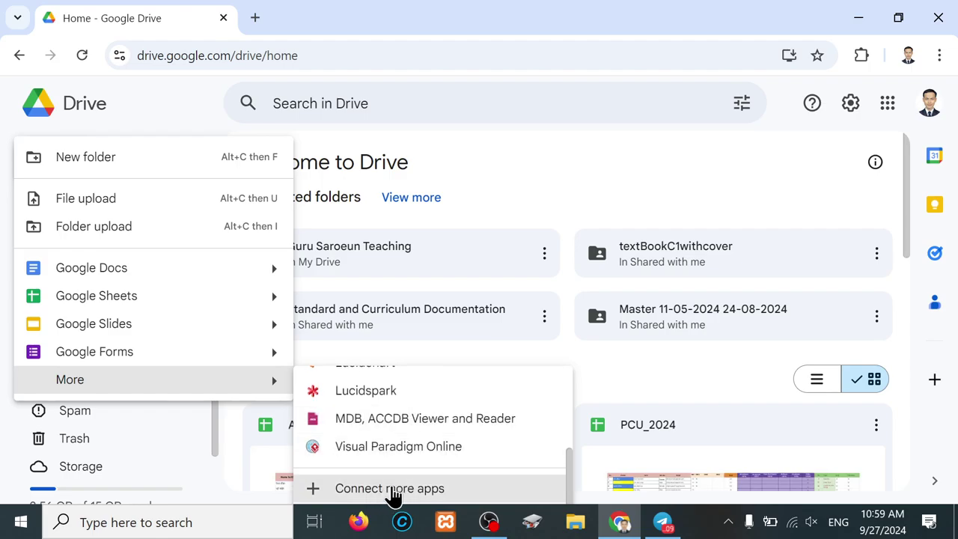
{"action": "left_click", "coordinate": [404, 488]}
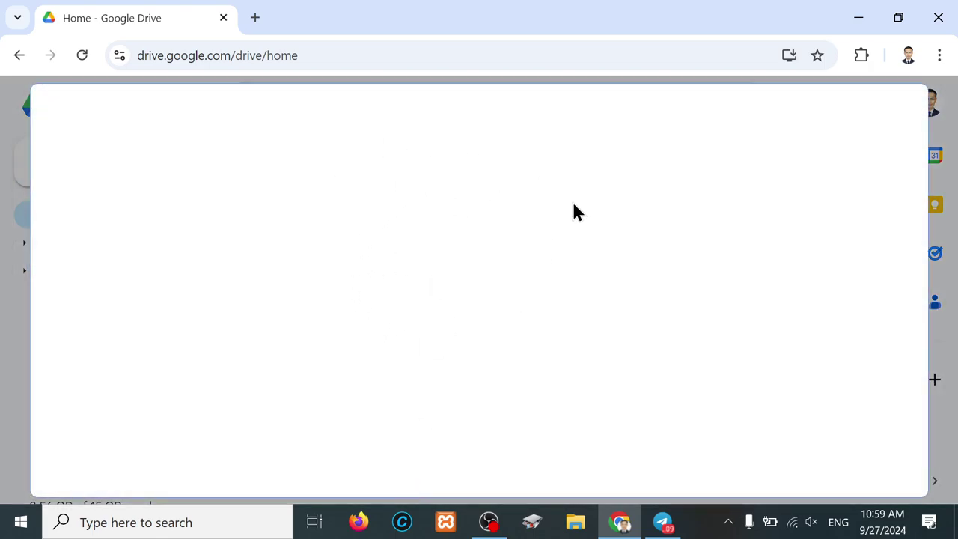
{"action": "left_click", "coordinate": [519, 135]}
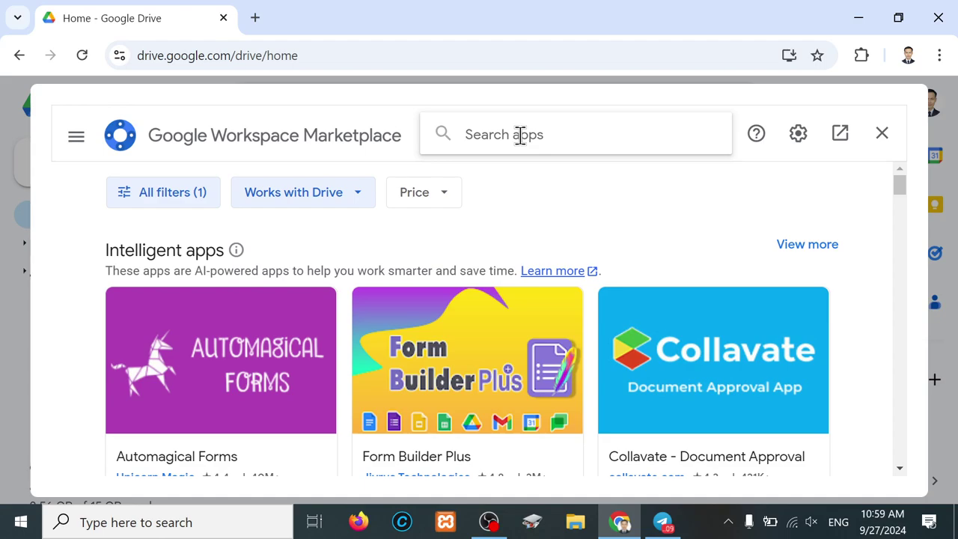
{"action": "type", "text": "visual par"}
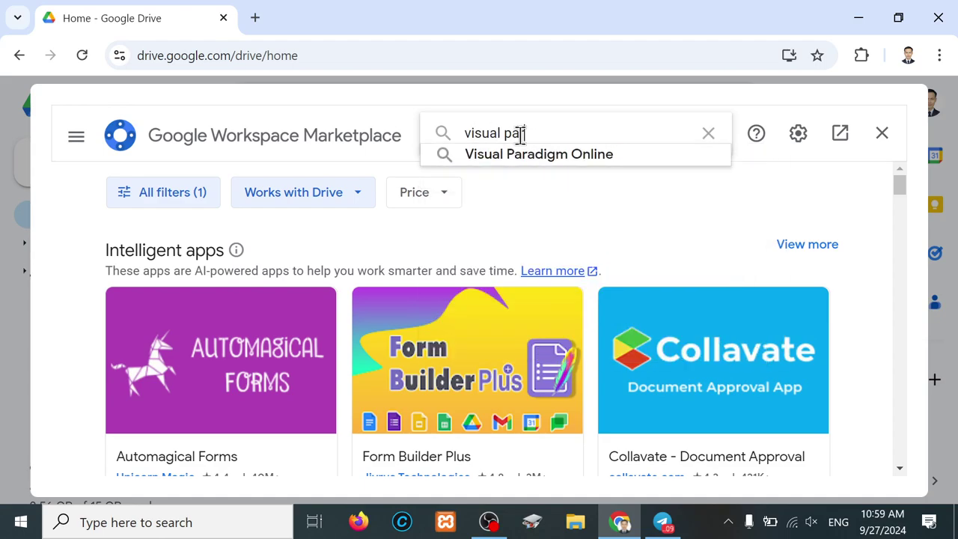
{"action": "left_click", "coordinate": [543, 153]}
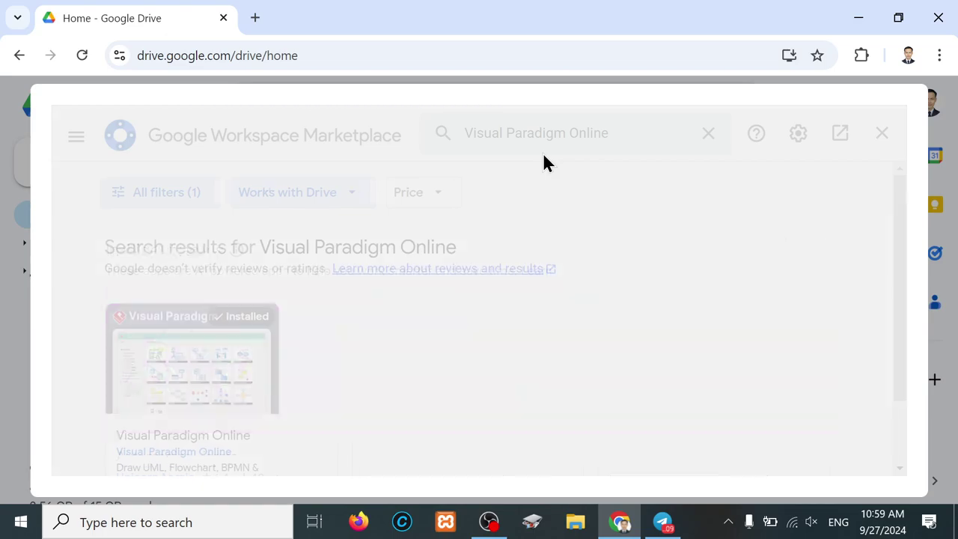
{"action": "scroll", "coordinate": [200, 431], "scroll_direction": "down", "scroll_amount": 2}
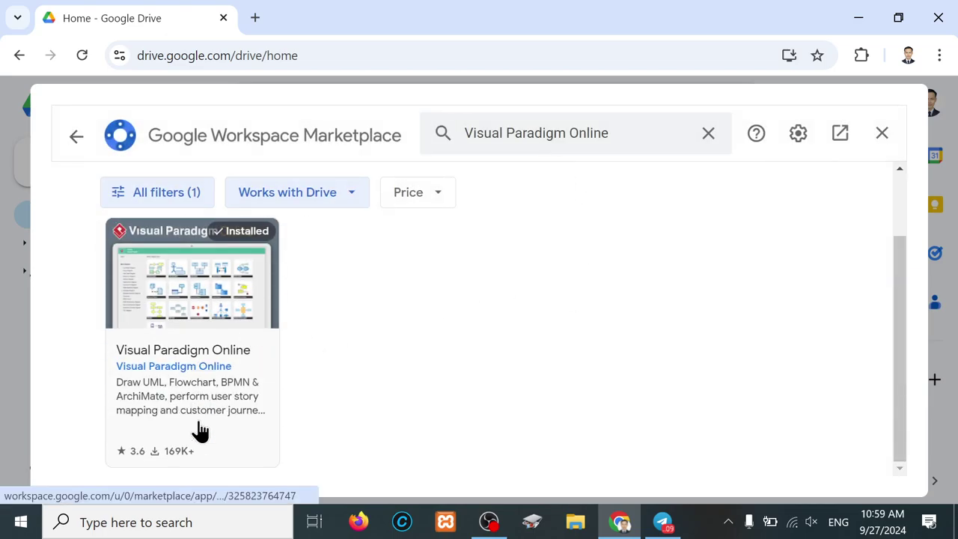
{"action": "left_click", "coordinate": [196, 255]}
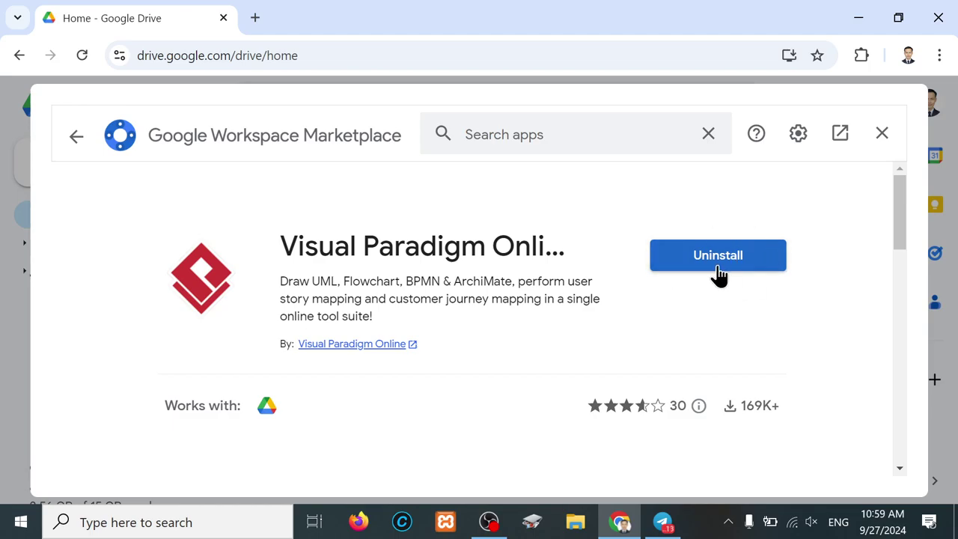
{"action": "left_click", "coordinate": [882, 133]}
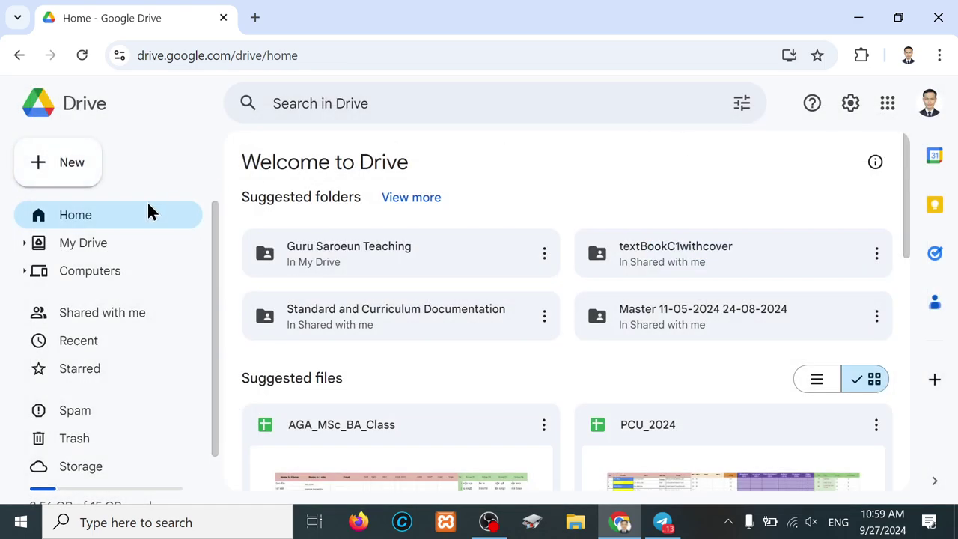
- Launch Visual Paradigm Online from Drive's New > More menu and log in
{"action": "left_click", "coordinate": [62, 175]}
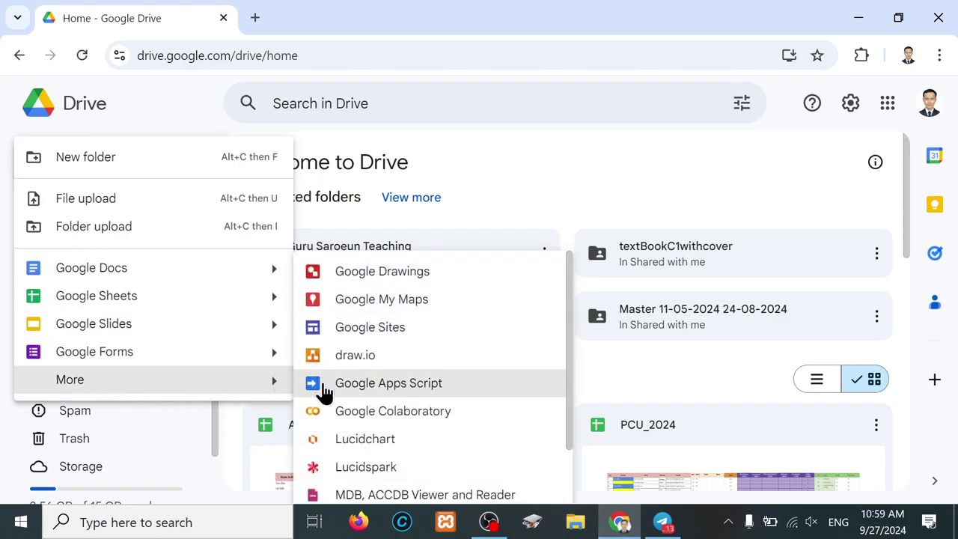
{"action": "scroll", "coordinate": [374, 405], "scroll_direction": "down", "scroll_amount": 2}
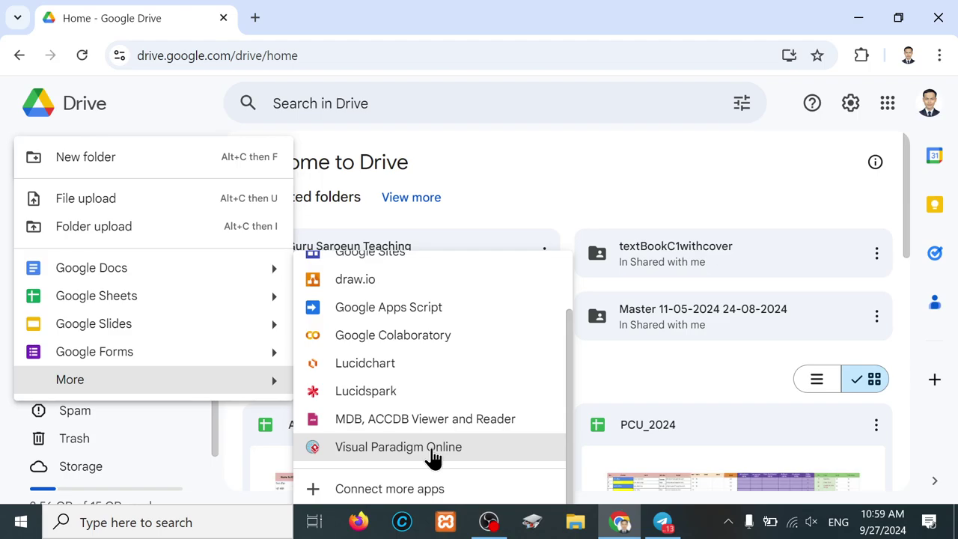
{"action": "left_click", "coordinate": [434, 452]}
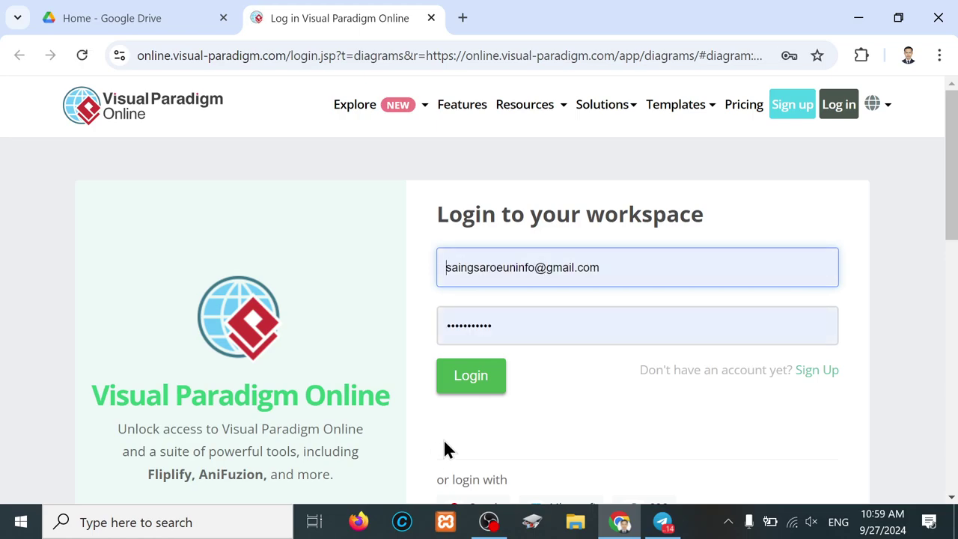
{"action": "left_click", "coordinate": [485, 379]}
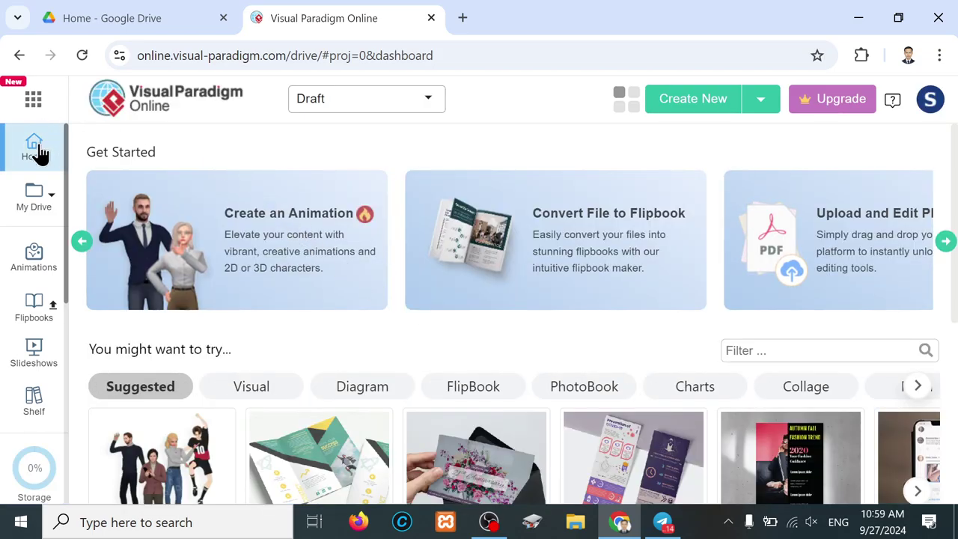
- Create a new blank Class Diagram through Create New > Diagram
{"action": "left_click", "coordinate": [761, 102]}
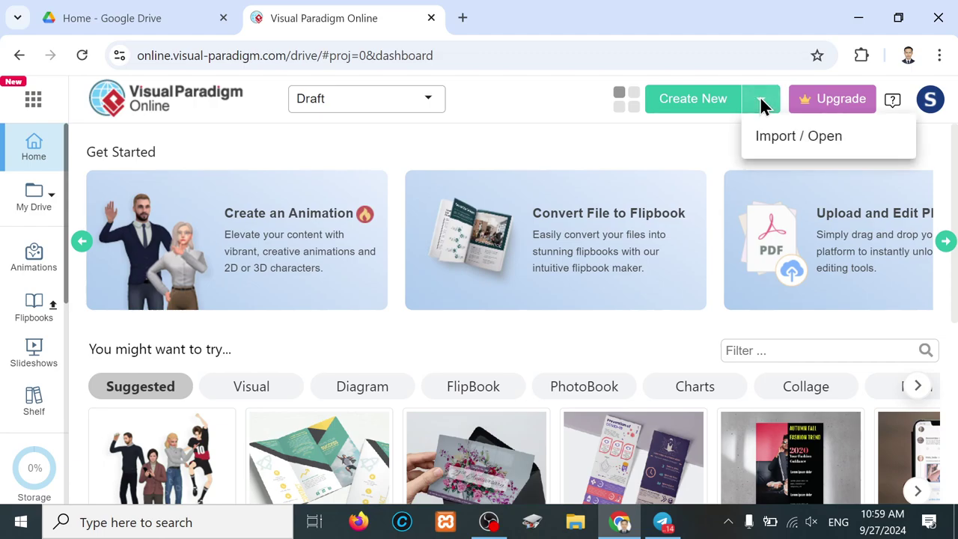
{"action": "left_click", "coordinate": [688, 100]}
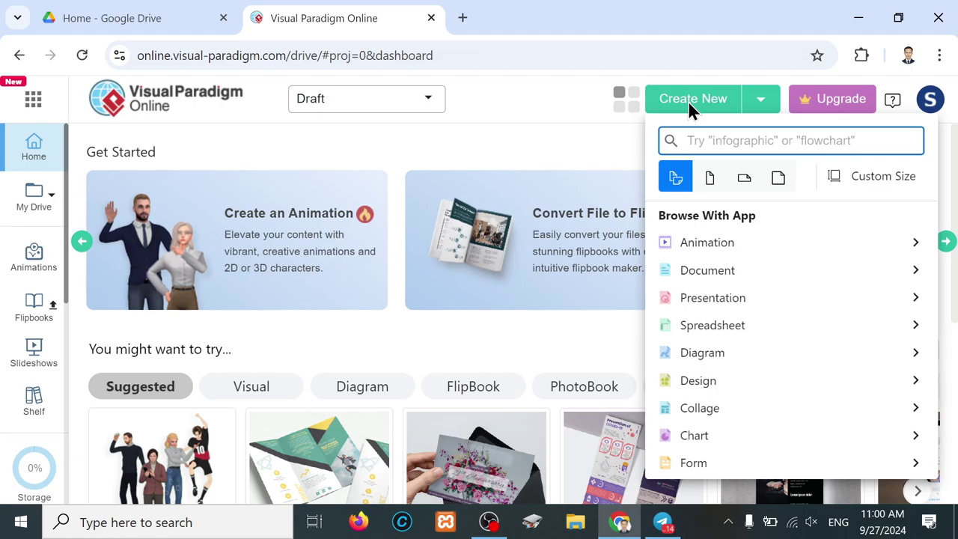
{"action": "left_click", "coordinate": [702, 359]}
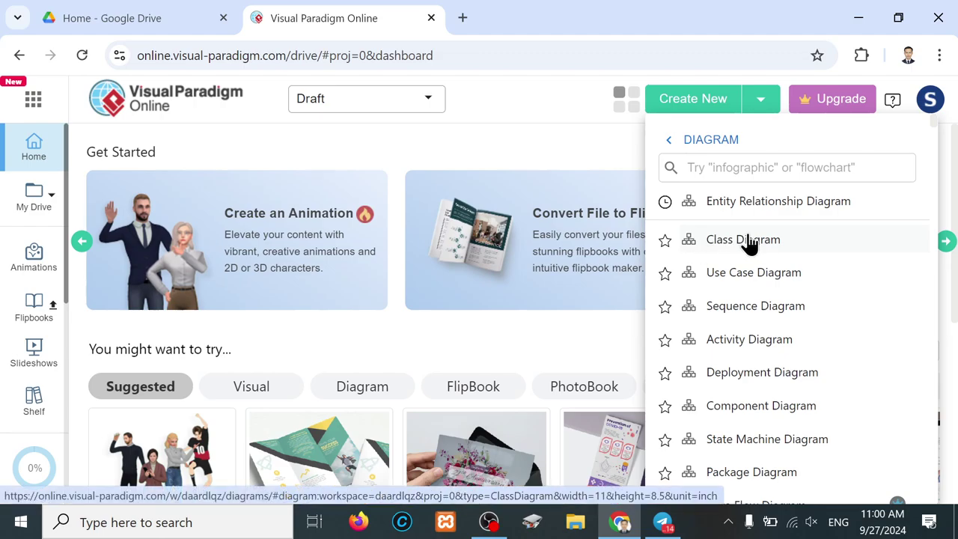
{"action": "left_click", "coordinate": [744, 240]}
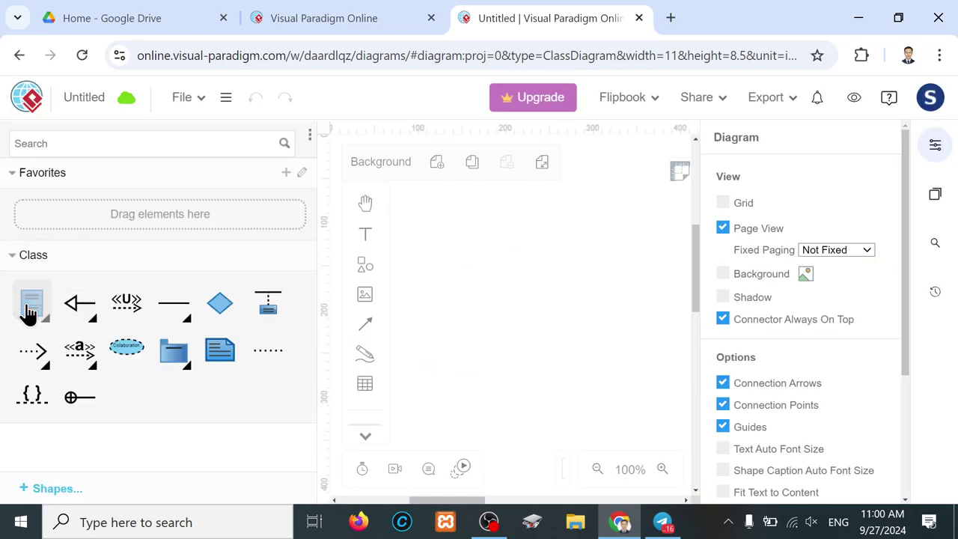
- Place a Class shape on the canvas and drag its corner to enlarge it
{"action": "left_click", "coordinate": [30, 312]}
{"action": "left_click_drag", "start_coordinate": [551, 295], "coordinate": [635, 196]}
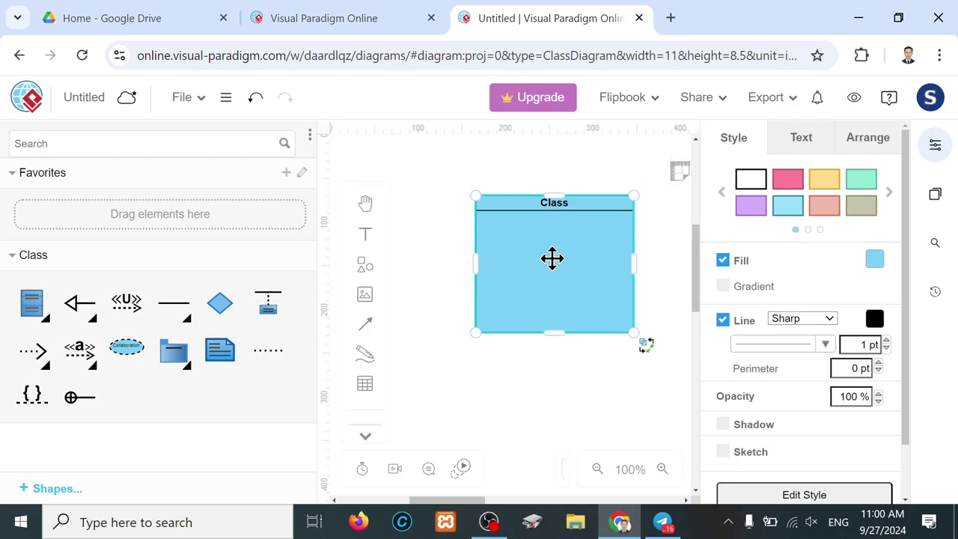
{"action": "right_click", "coordinate": [552, 259]}
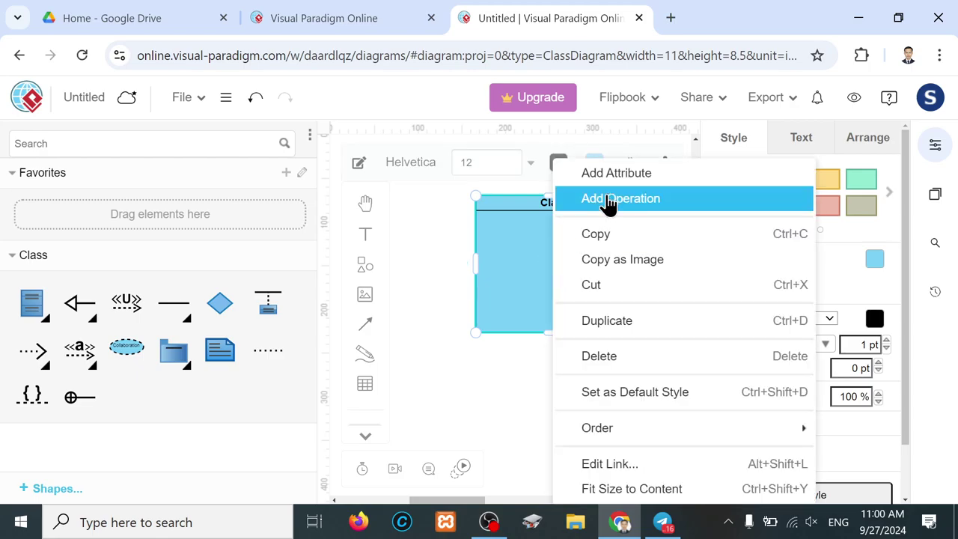
- Add +operation() and -attribute entries to the class, then shorten its box
{"action": "left_click", "coordinate": [609, 200]}
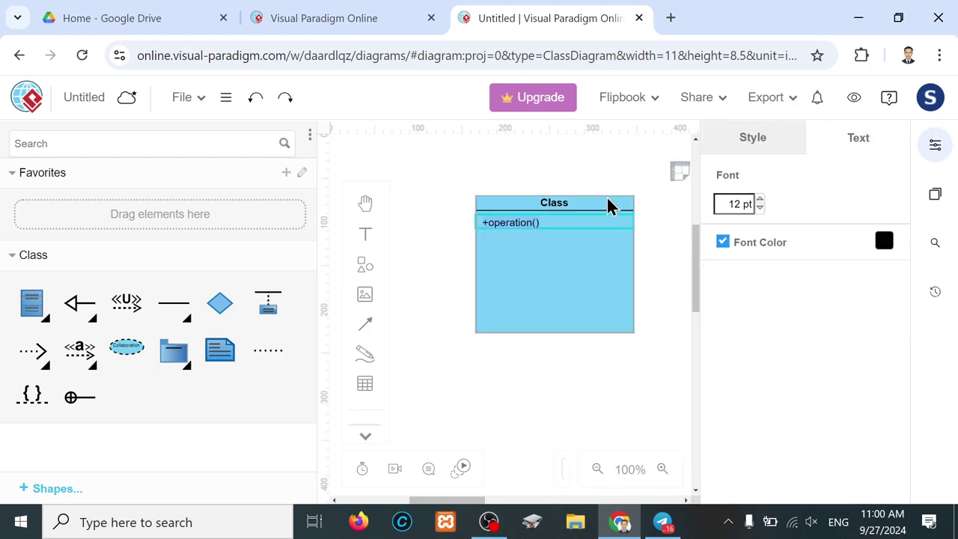
{"action": "right_click", "coordinate": [528, 236]}
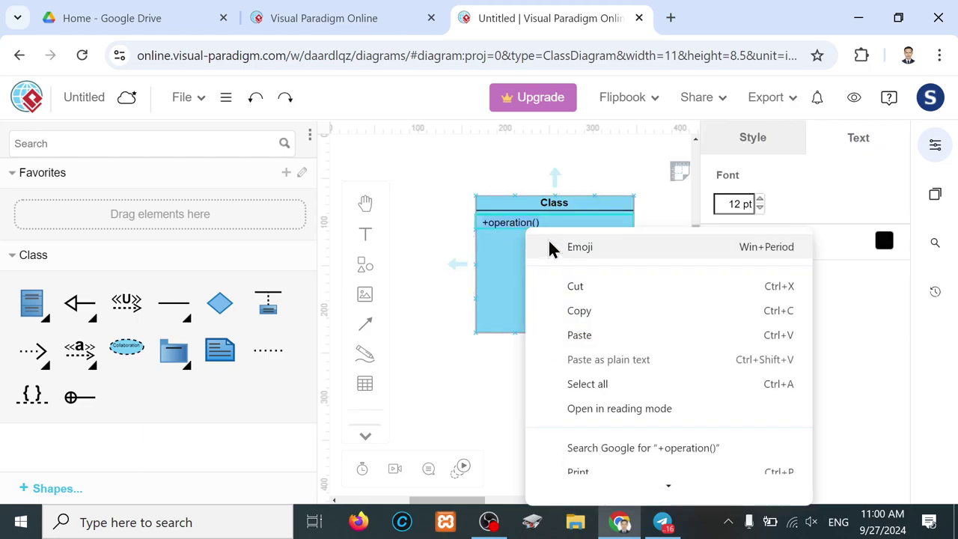
{"action": "left_click", "coordinate": [519, 210]}
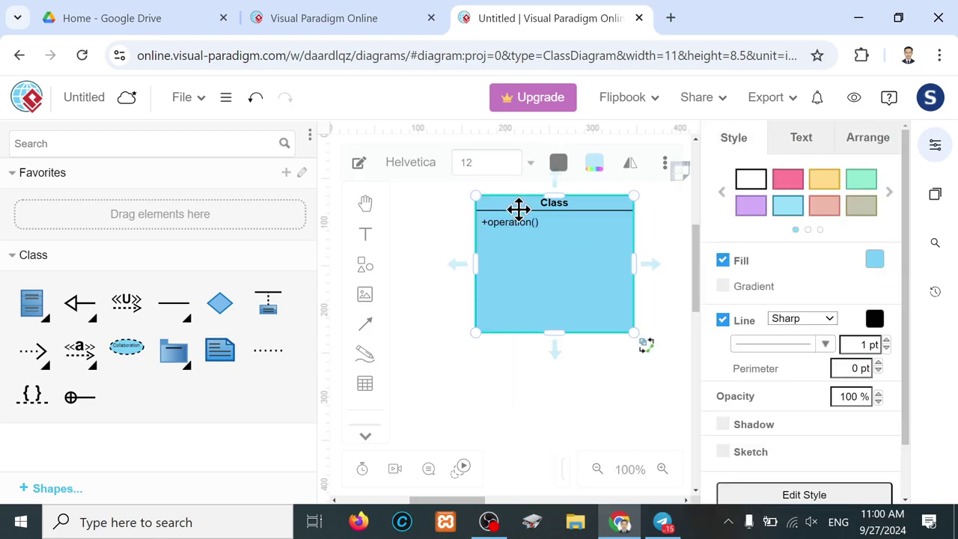
{"action": "right_click", "coordinate": [519, 210]}
{"action": "left_click", "coordinate": [603, 186]}
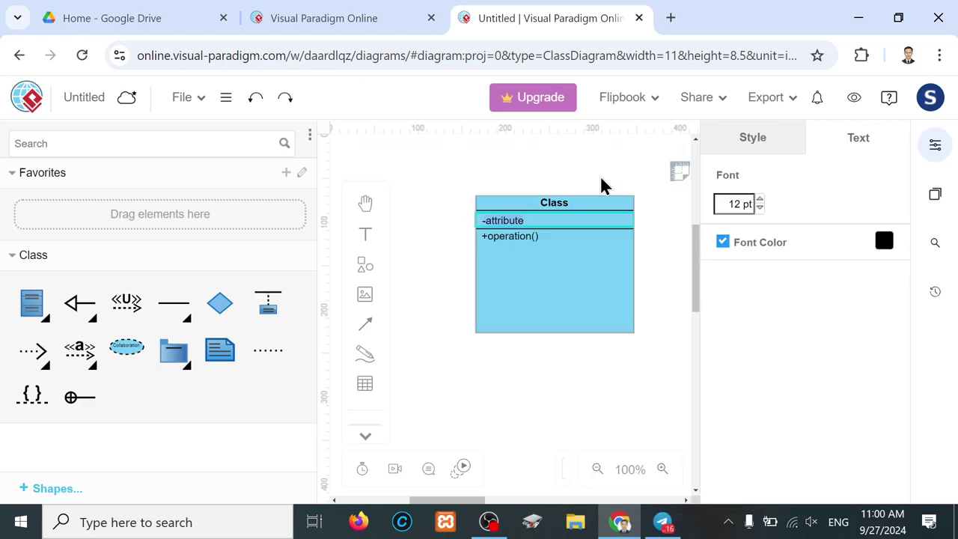
{"action": "left_click", "coordinate": [531, 286]}
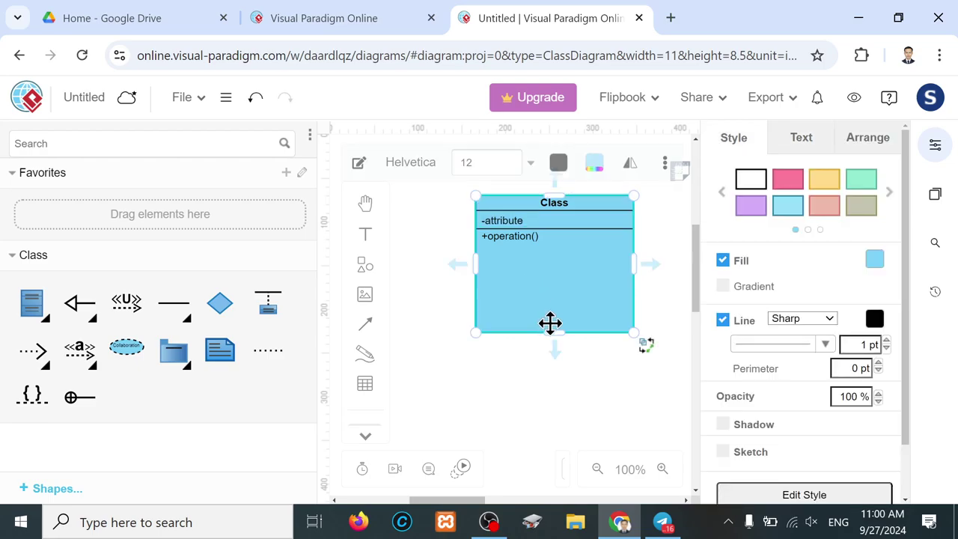
{"action": "left_click_drag", "start_coordinate": [554, 332], "coordinate": [560, 253]}
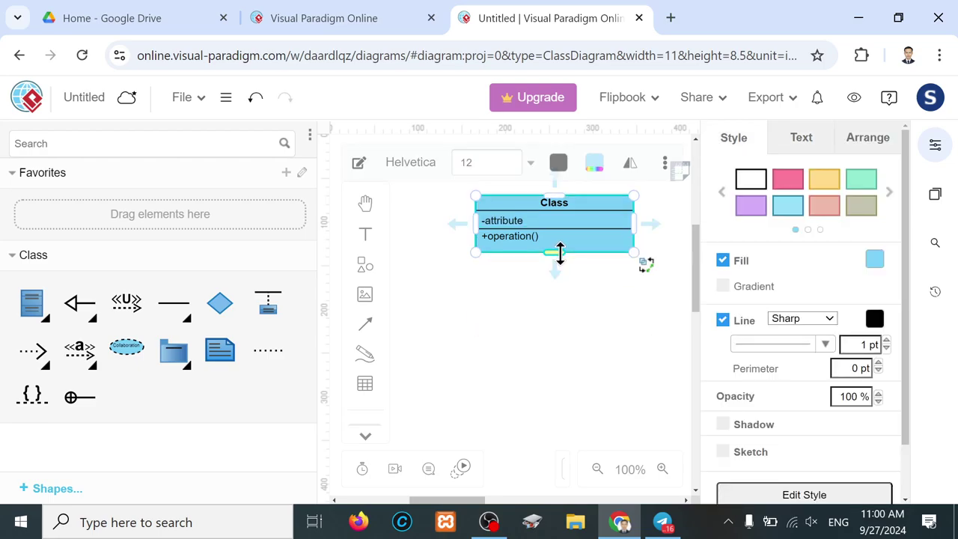
- Move the Class box left and down on the canvas
{"action": "left_click", "coordinate": [560, 359]}
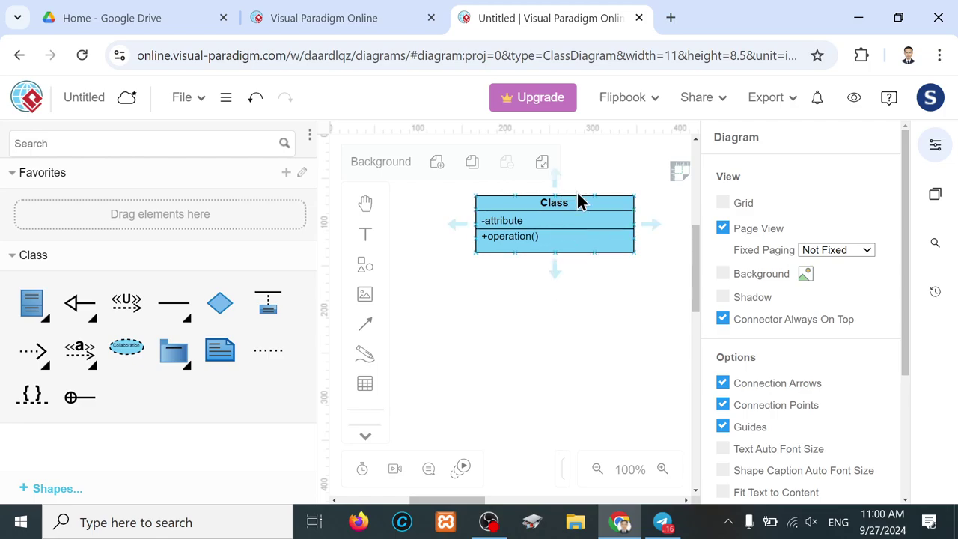
{"action": "left_click_drag", "start_coordinate": [579, 203], "coordinate": [518, 226]}
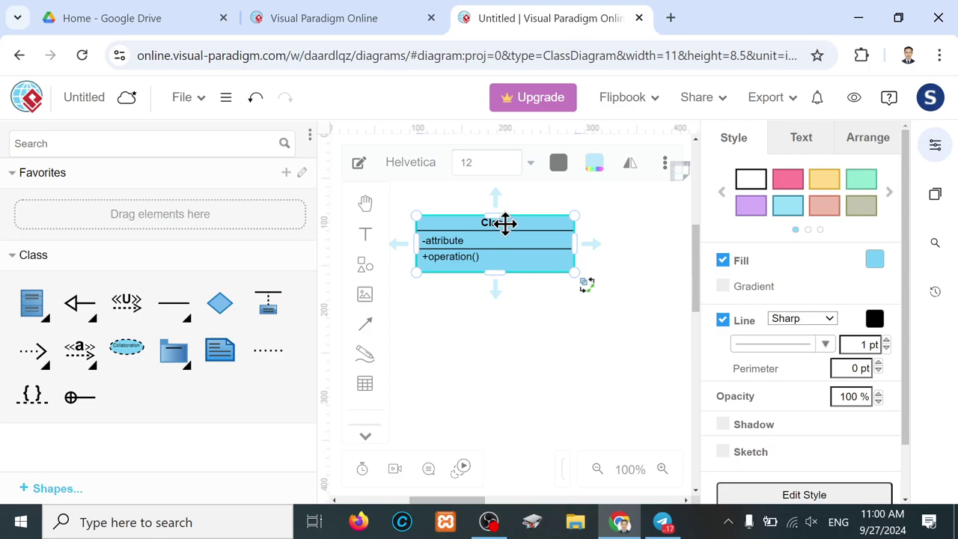
- Rename the class header to 'Peson' and the attribute row to 'name'
{"action": "left_click", "coordinate": [500, 224]}
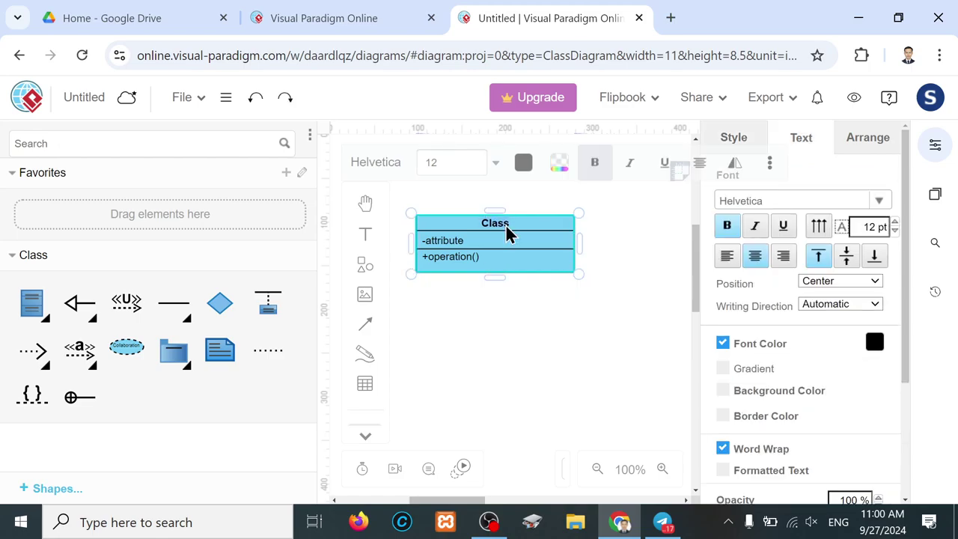
{"action": "type", "text": "Fesc"}
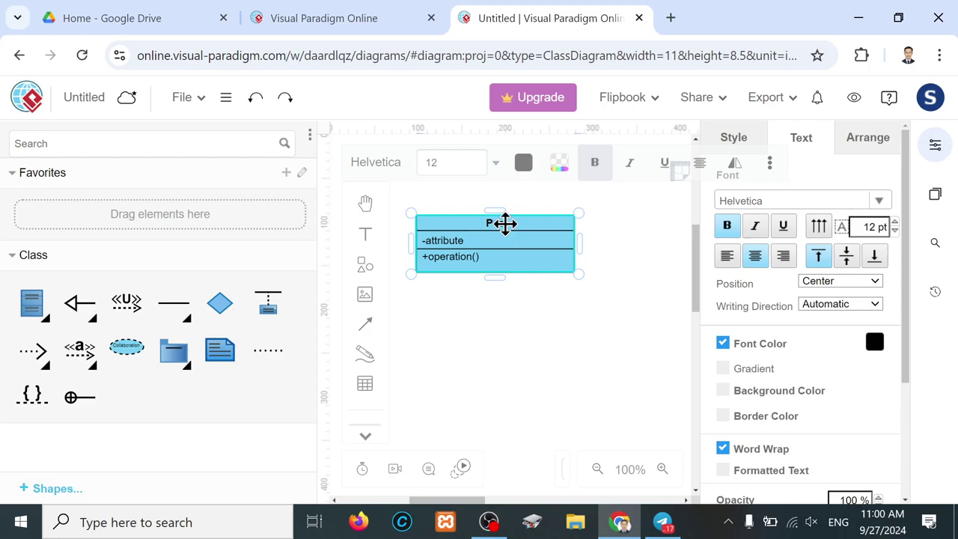
{"action": "left_click", "coordinate": [466, 240]}
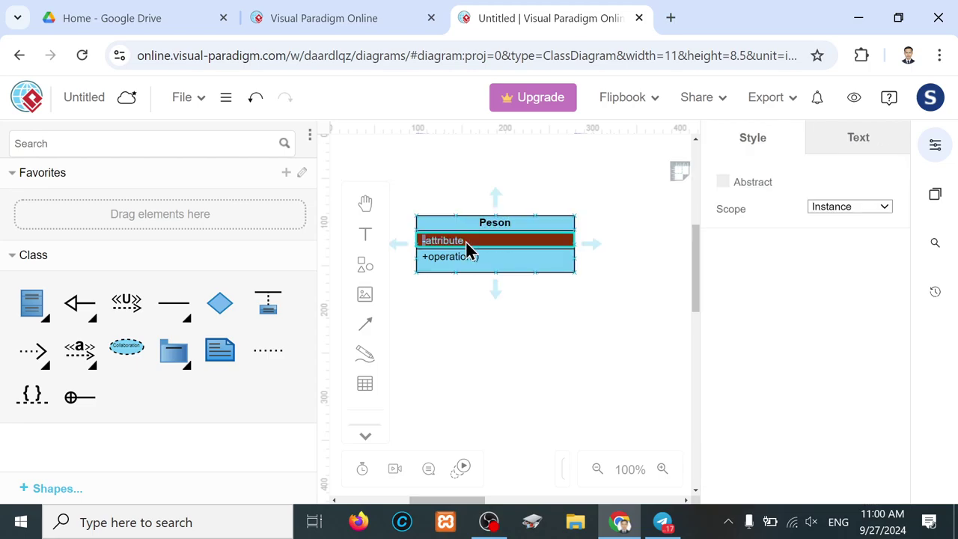
{"action": "left_click", "coordinate": [465, 240]}
{"action": "type", "text": "r"}
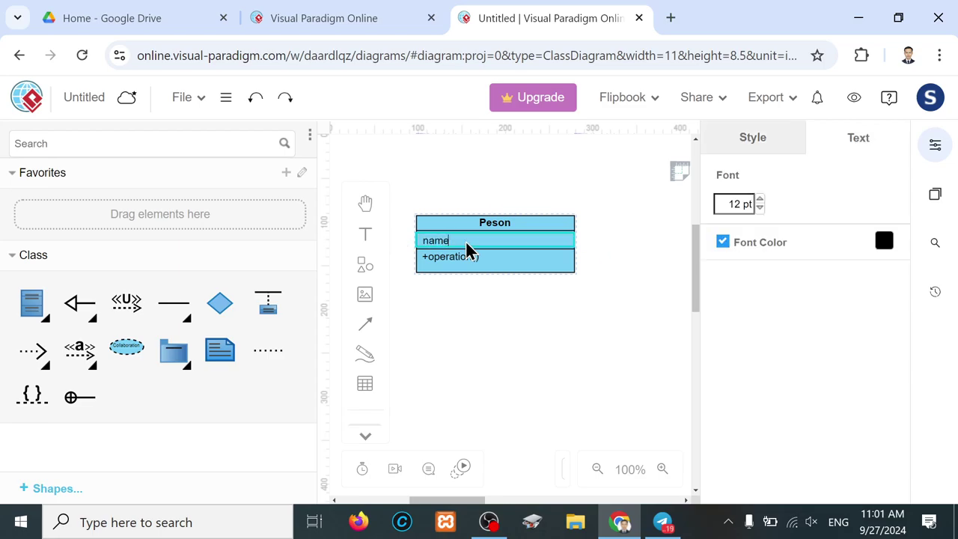
{"action": "left_click", "coordinate": [506, 374]}
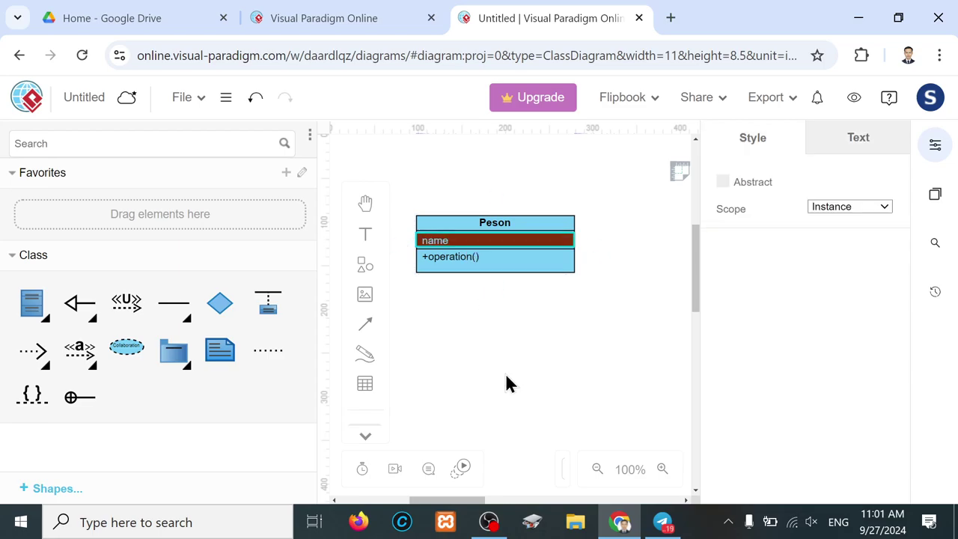
- Fit the Peson class box to its content and set the name attribute's style as default
{"action": "right_click", "coordinate": [447, 248]}
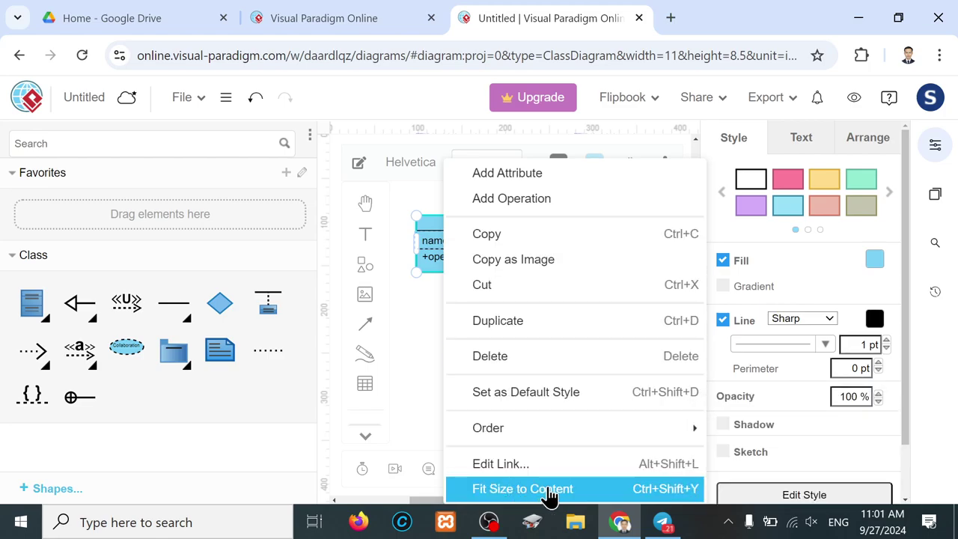
{"action": "left_click", "coordinate": [550, 491]}
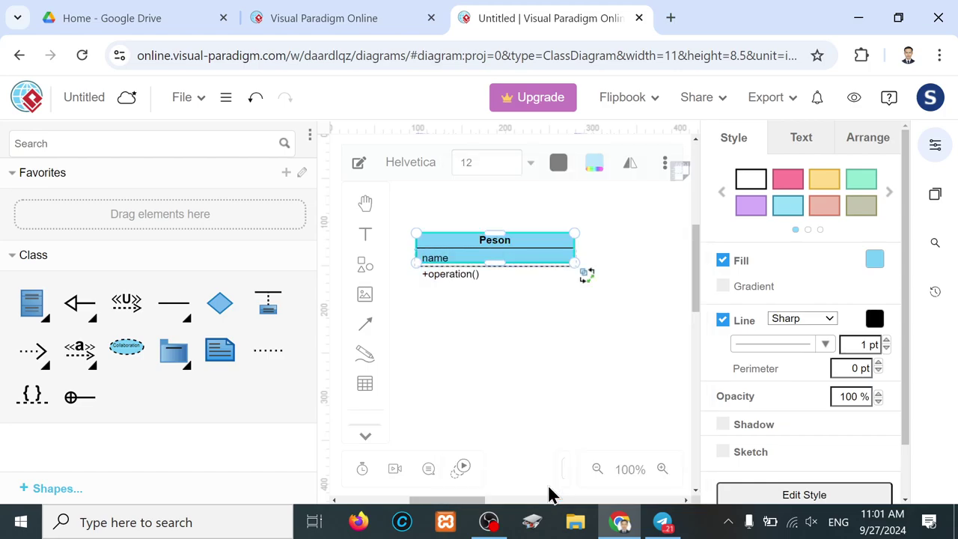
{"action": "left_click", "coordinate": [540, 262]}
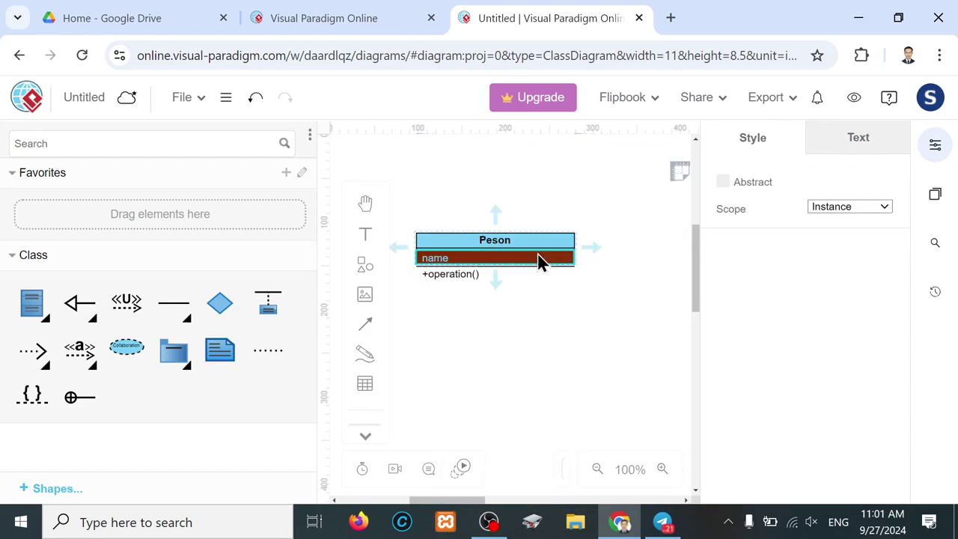
{"action": "right_click", "coordinate": [485, 267]}
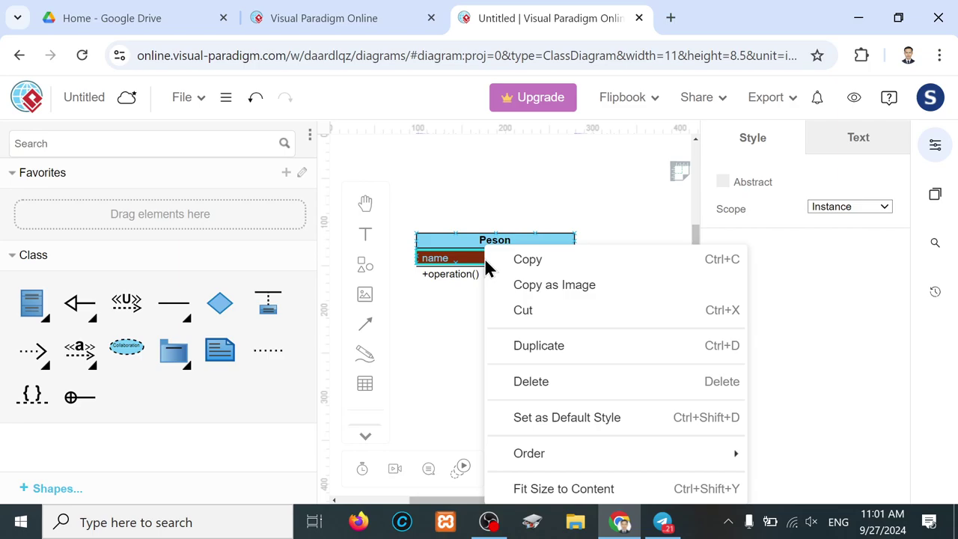
{"action": "left_click", "coordinate": [582, 423]}
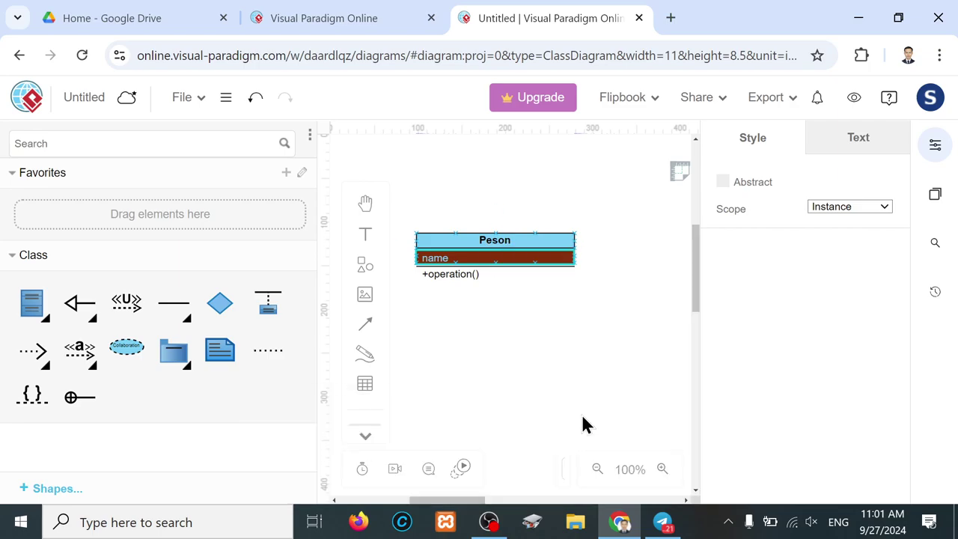
- Review the name attribute's Scope dropdown options, then select the +operation() row
{"action": "left_click", "coordinate": [881, 207]}
{"action": "left_click", "coordinate": [846, 244]}
{"action": "left_click", "coordinate": [515, 344]}
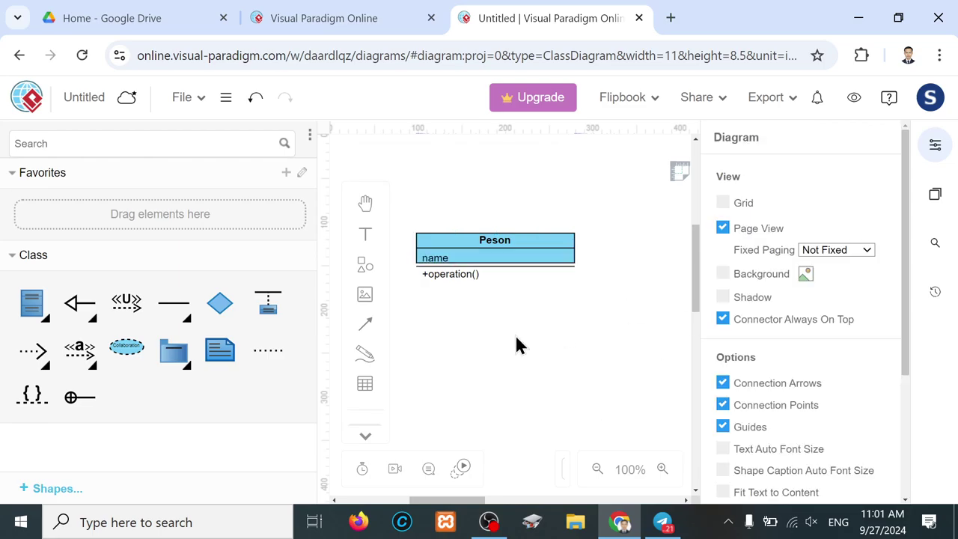
{"action": "left_click", "coordinate": [448, 279]}
{"action": "left_click", "coordinate": [454, 274]}
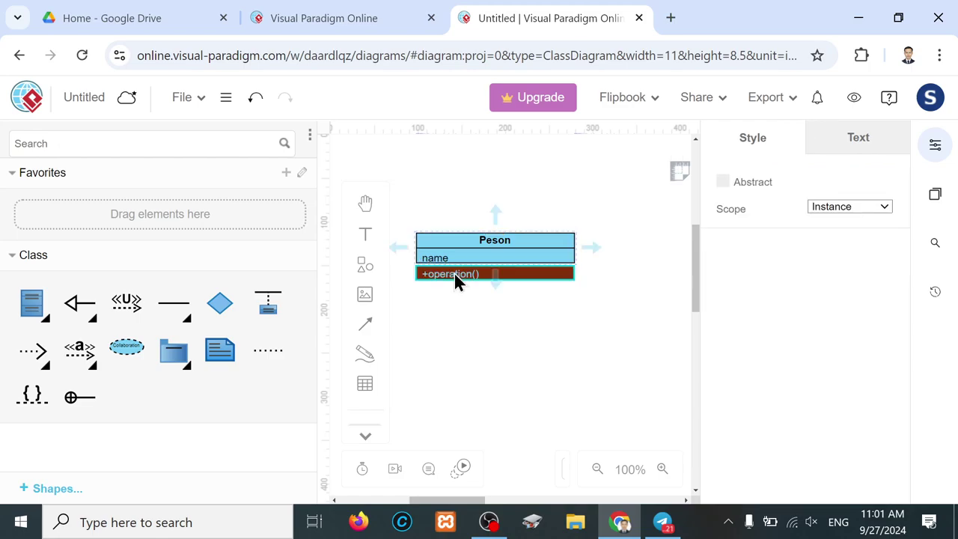
- Replace 'operation' with 'getname' so the row reads +getname()
{"action": "double_click", "coordinate": [465, 347]}
{"action": "double_click", "coordinate": [443, 274]}
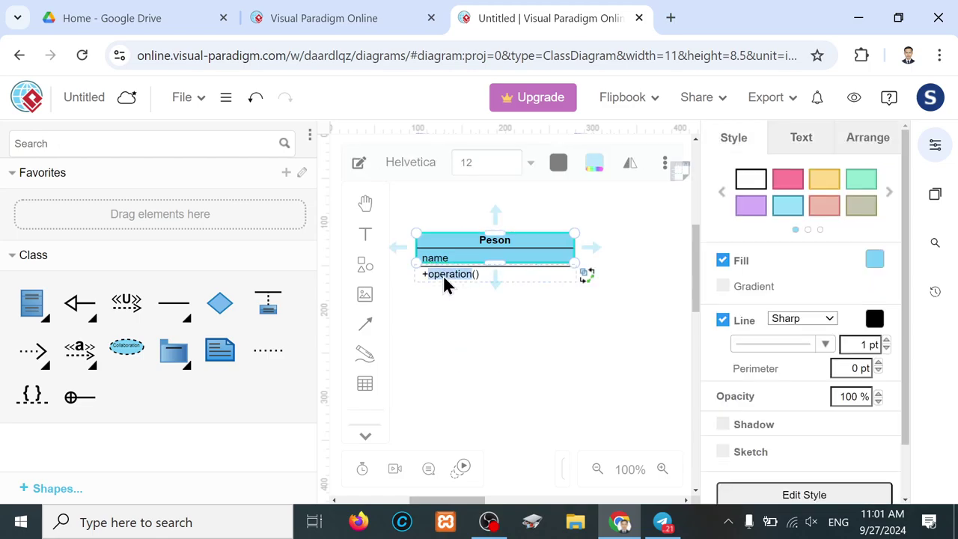
{"action": "type", "text": "get"}
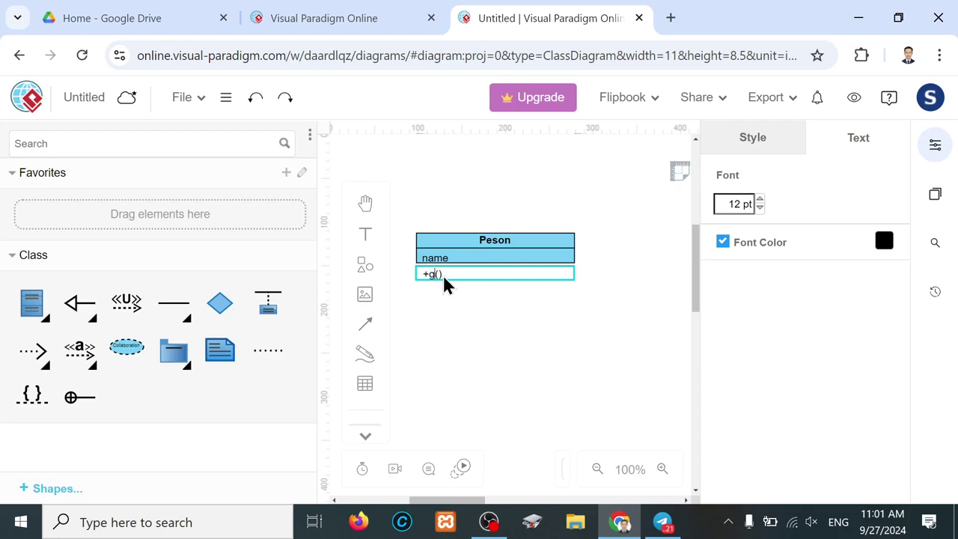
{"action": "type", "text": "name"}
{"action": "left_click", "coordinate": [570, 343]}
- Inspect context options for the class and +getname() row, then zoom the page to 90%
{"action": "left_click", "coordinate": [463, 281]}
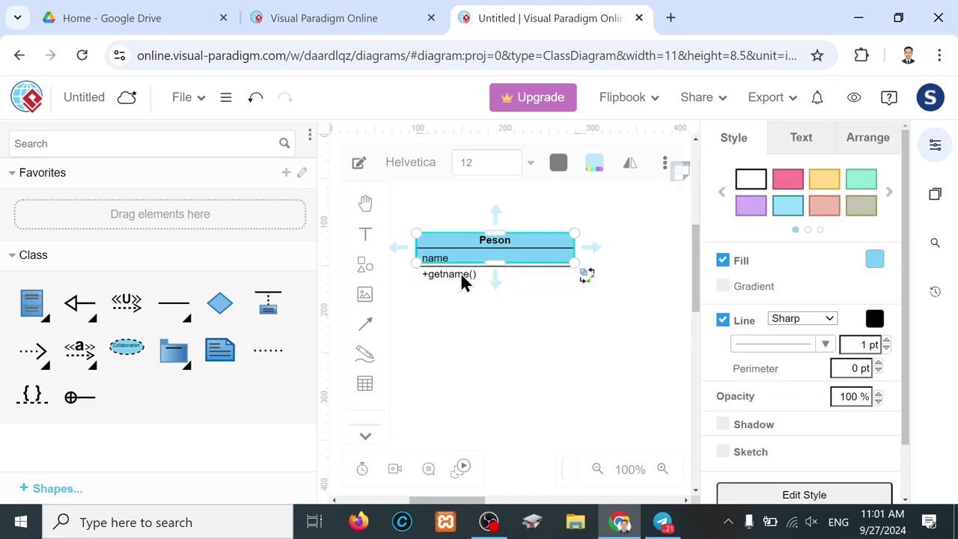
{"action": "right_click", "coordinate": [462, 278]}
{"action": "left_click", "coordinate": [449, 283]}
{"action": "right_click", "coordinate": [447, 276]}
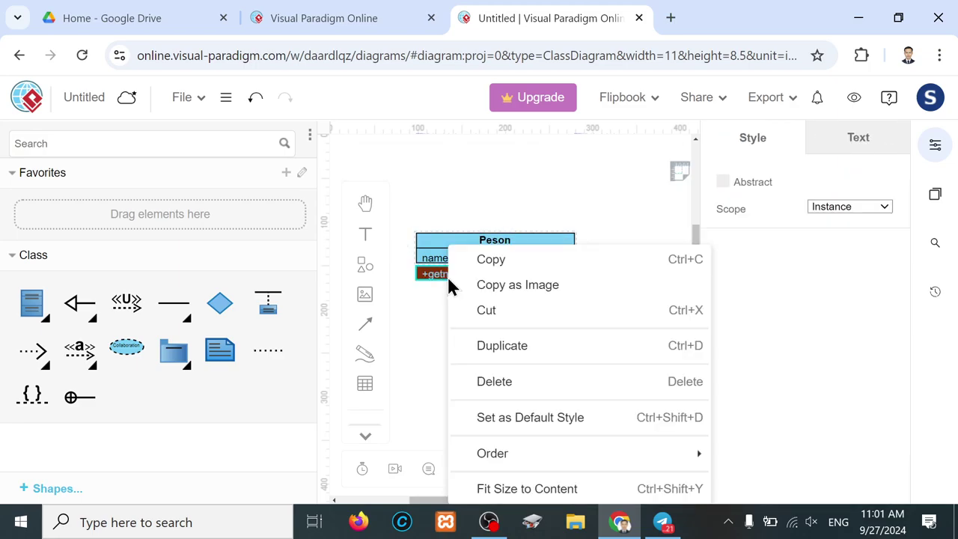
{"action": "left_click", "coordinate": [442, 257]}
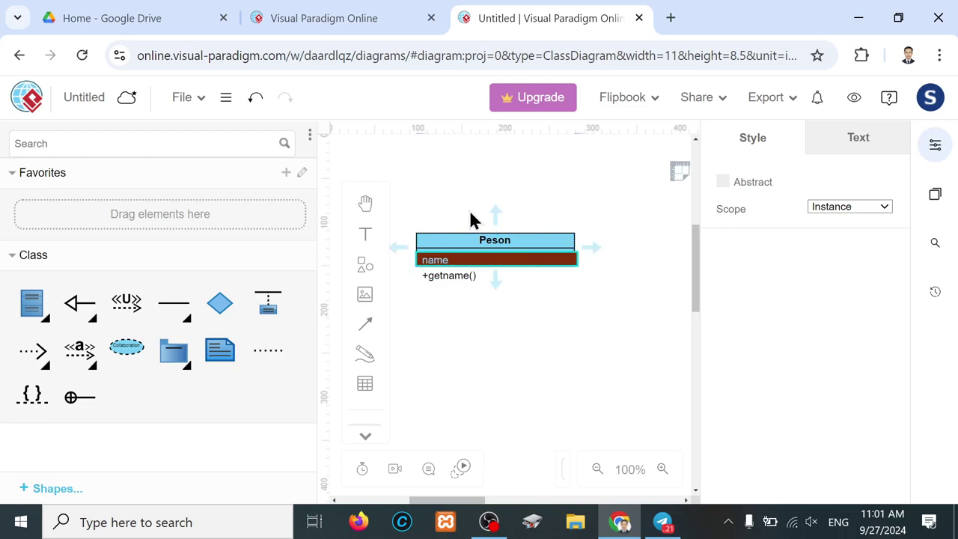
{"action": "key", "text": "ctrl+minus"}
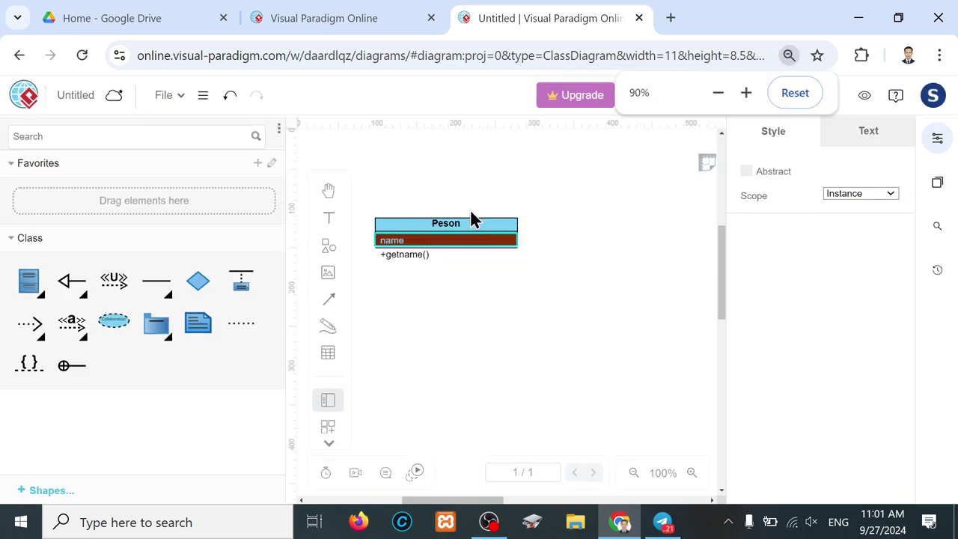
- Drag the Peson class's bottom edge down to make it taller, and view the name attribute's text settings
{"action": "left_click", "coordinate": [682, 346]}
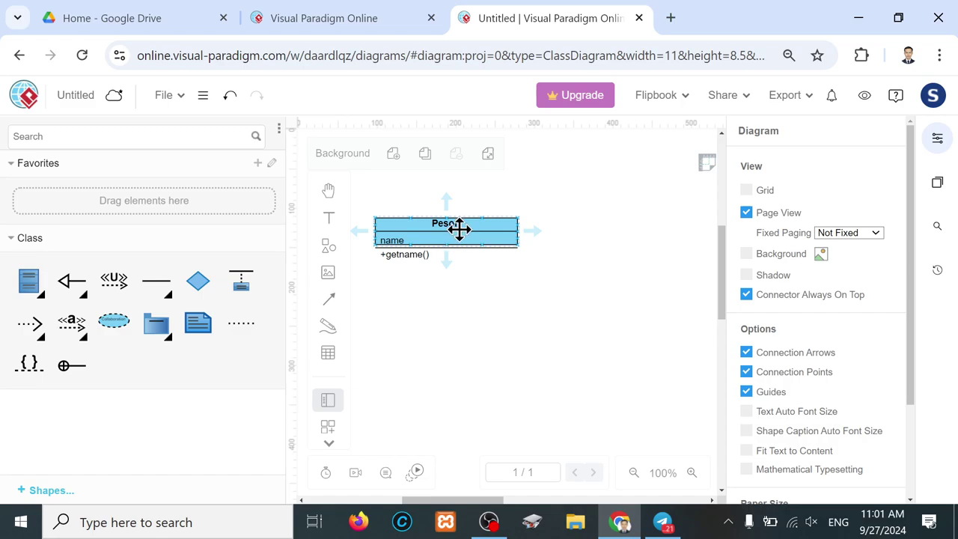
{"action": "left_click", "coordinate": [459, 228]}
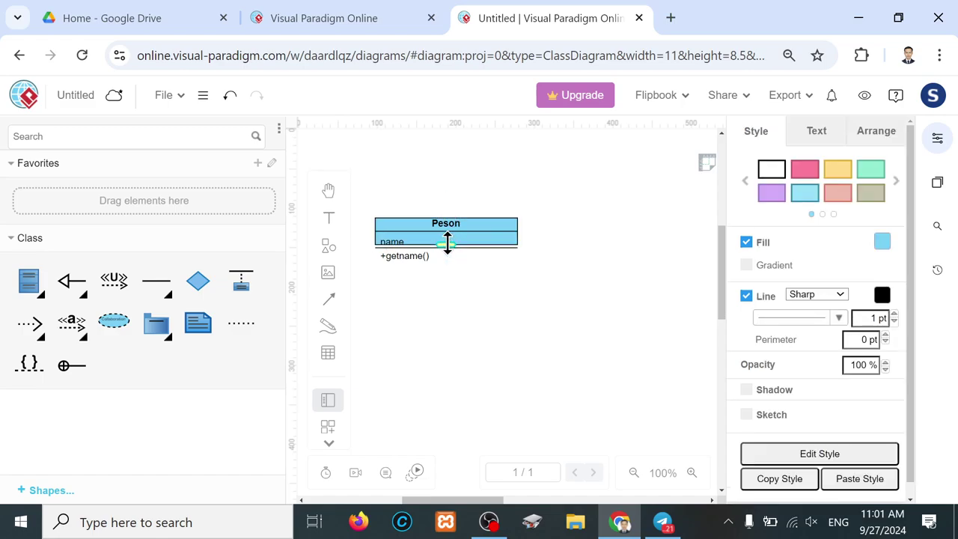
{"action": "left_click_drag", "start_coordinate": [447, 242], "coordinate": [446, 288]}
{"action": "left_click", "coordinate": [454, 241]}
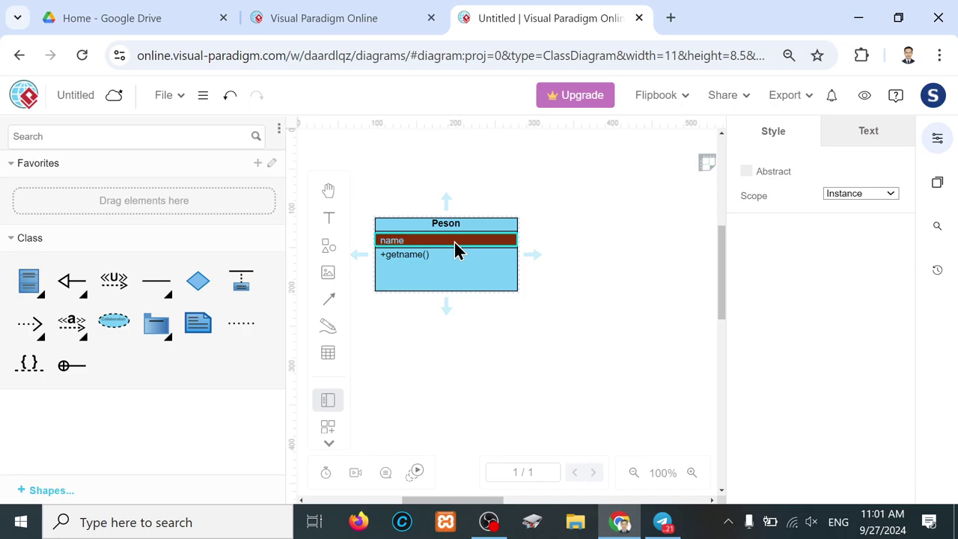
{"action": "left_click", "coordinate": [869, 132]}
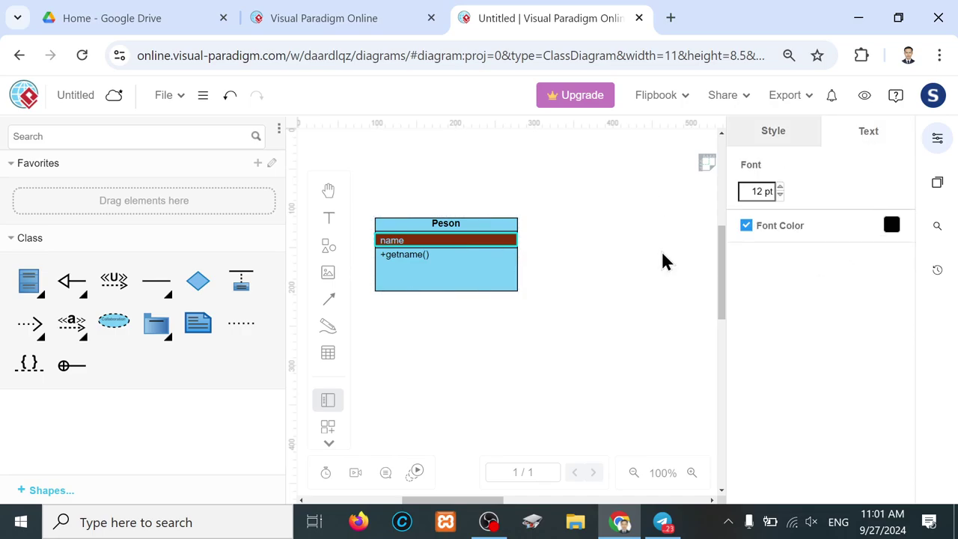
{"action": "left_click", "coordinate": [645, 264]}
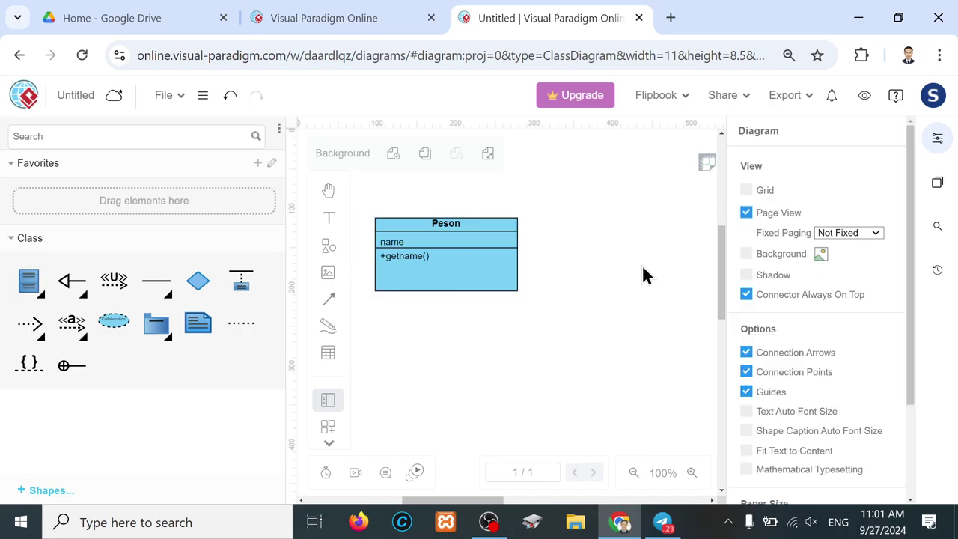
- Open the Peson class's context options, close them, and reselect the class
{"action": "left_click", "coordinate": [443, 219]}
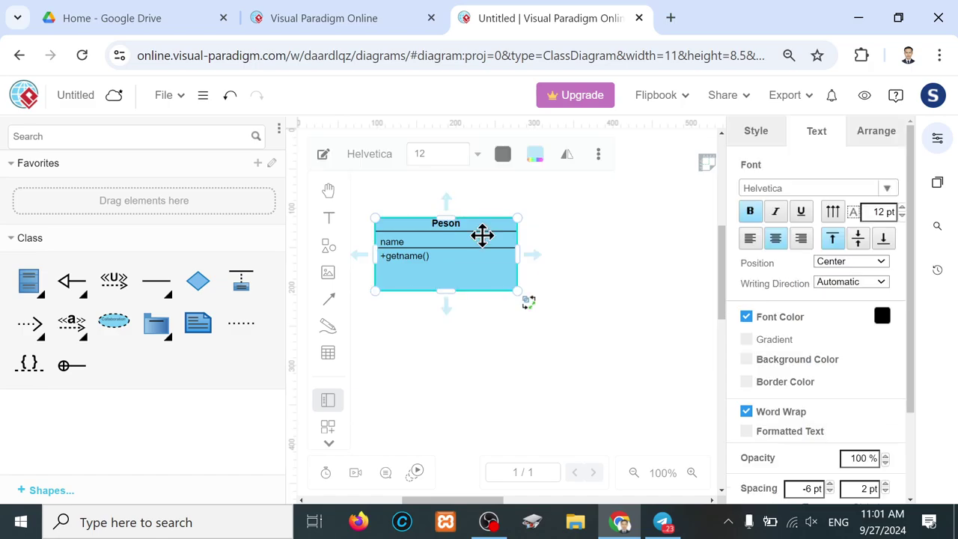
{"action": "right_click", "coordinate": [467, 220]}
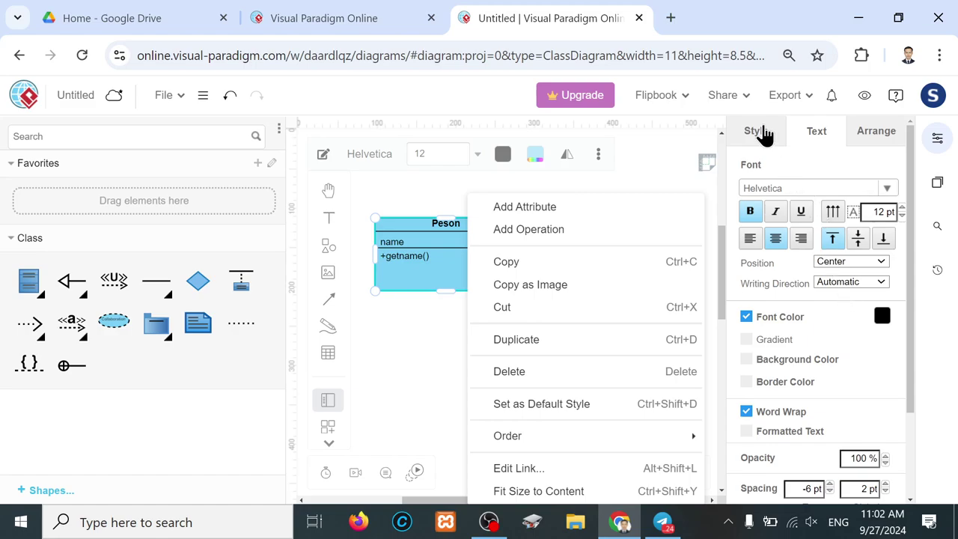
{"action": "left_click", "coordinate": [463, 352]}
{"action": "left_click", "coordinate": [458, 228]}
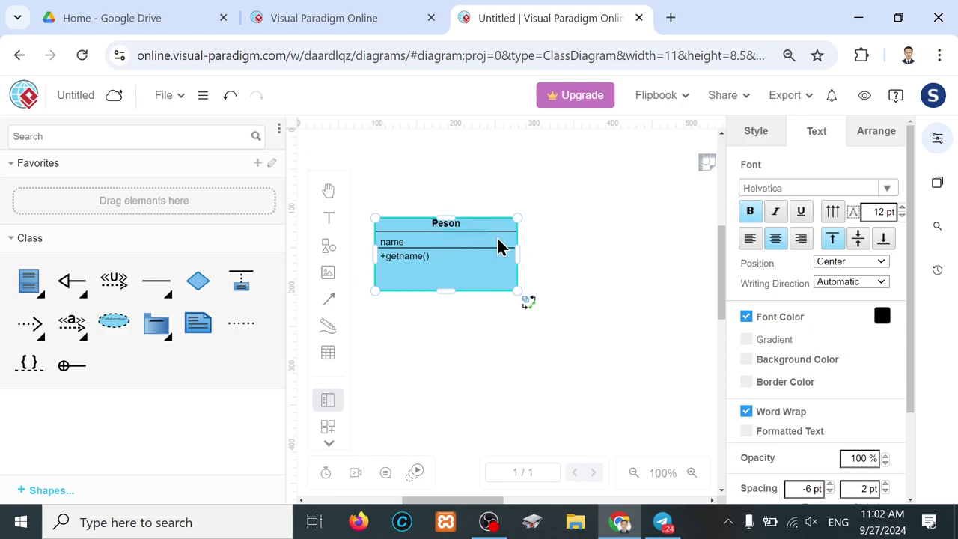
{"action": "key", "text": "Escape"}
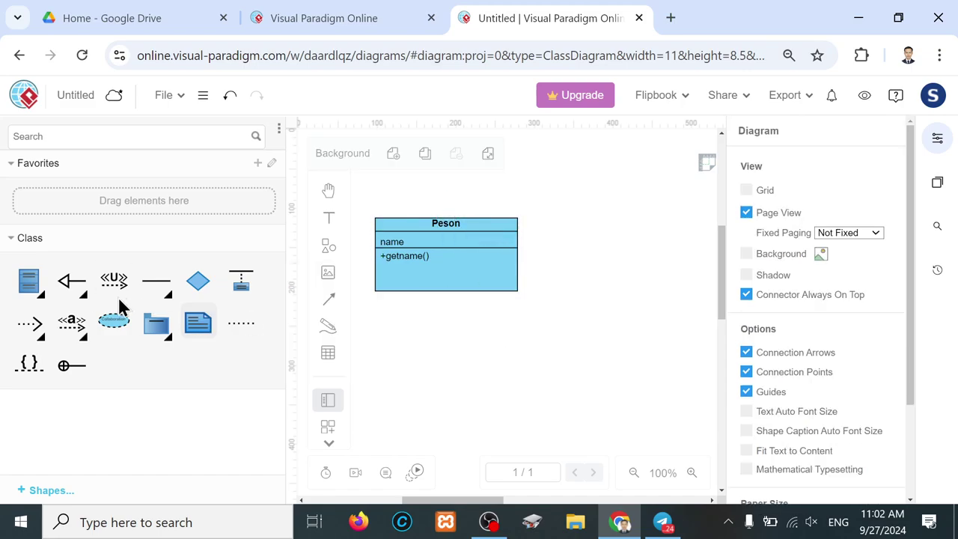
{"action": "left_click", "coordinate": [509, 263]}
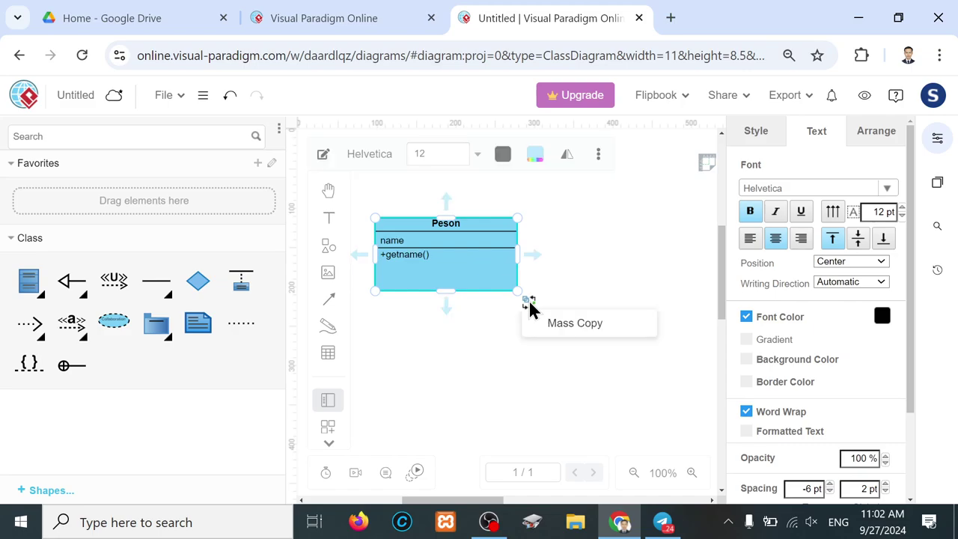
{"action": "left_click", "coordinate": [533, 254]}
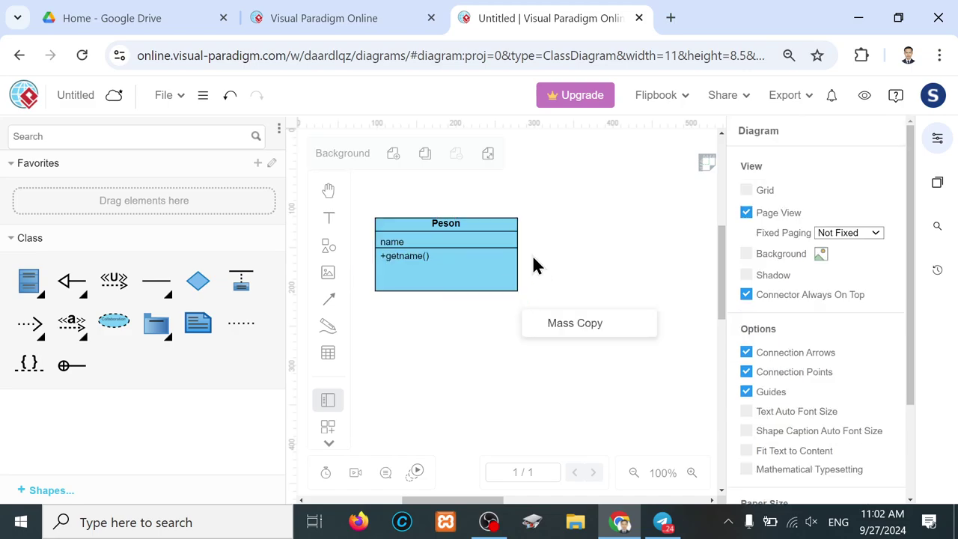
{"action": "left_click", "coordinate": [475, 258]}
- Add a User class inheriting from Peson, then select Peson's name attribute
{"action": "mouse_move", "coordinate": [535, 259]}
{"action": "left_mouse_down"}
{"action": "mouse_move", "coordinate": [588, 335]}
{"action": "mouse_move", "coordinate": [600, 334]}
{"action": "left_mouse_up"}
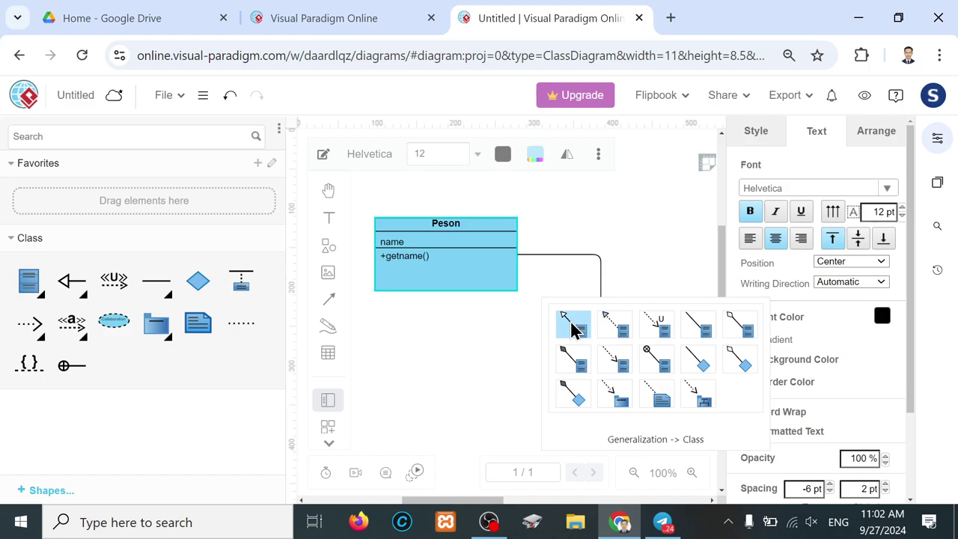
{"action": "left_click", "coordinate": [573, 327]}
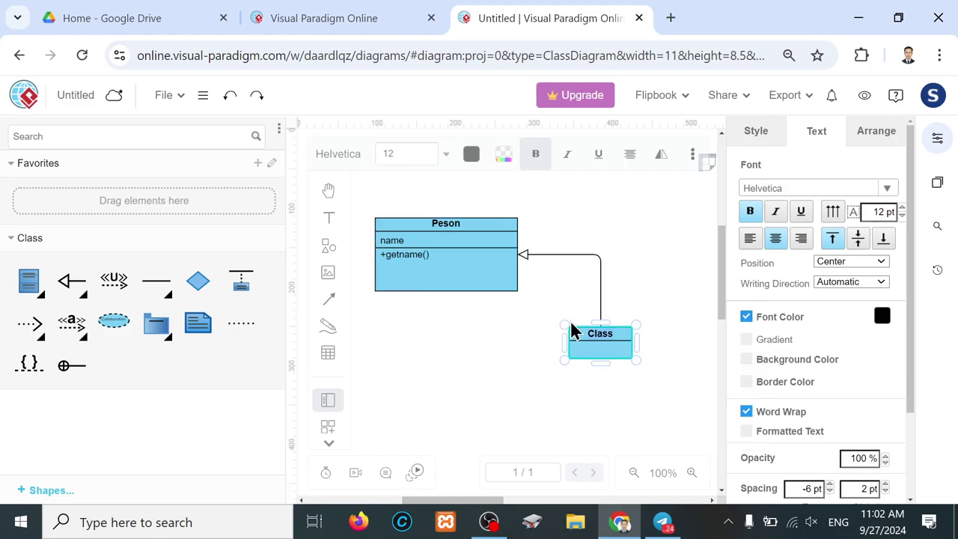
{"action": "double_click", "coordinate": [611, 335]}
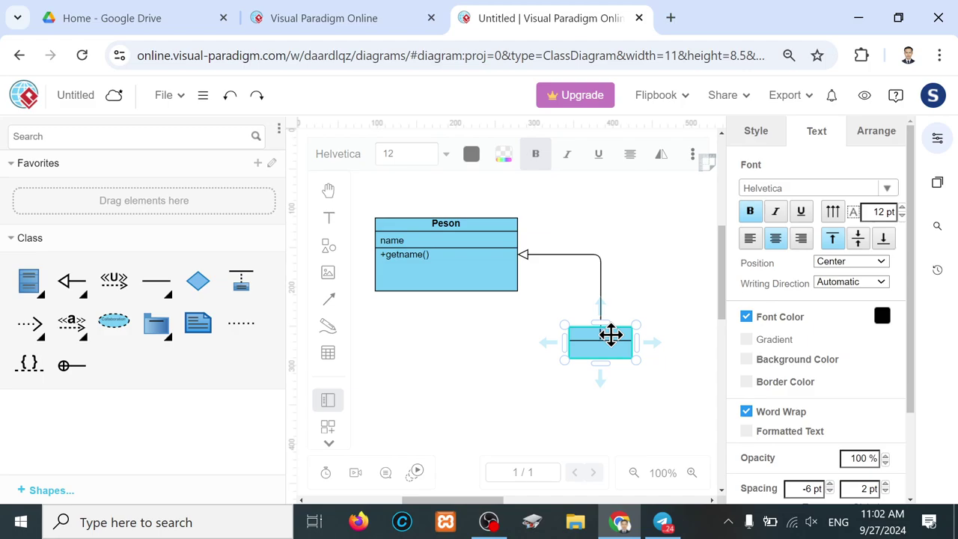
{"action": "type", "text": "User"}
{"action": "left_click", "coordinate": [477, 390]}
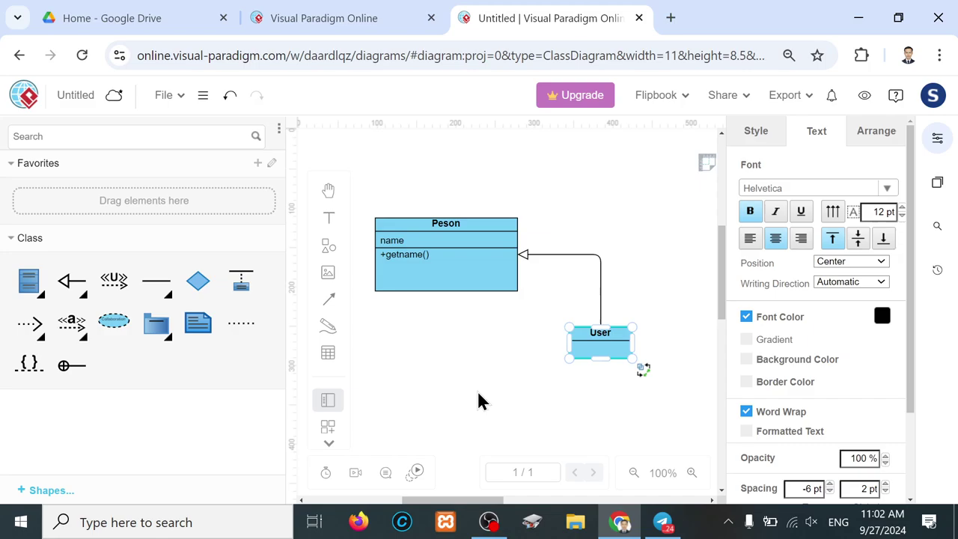
{"action": "left_click", "coordinate": [442, 274]}
{"action": "left_click", "coordinate": [402, 241]}
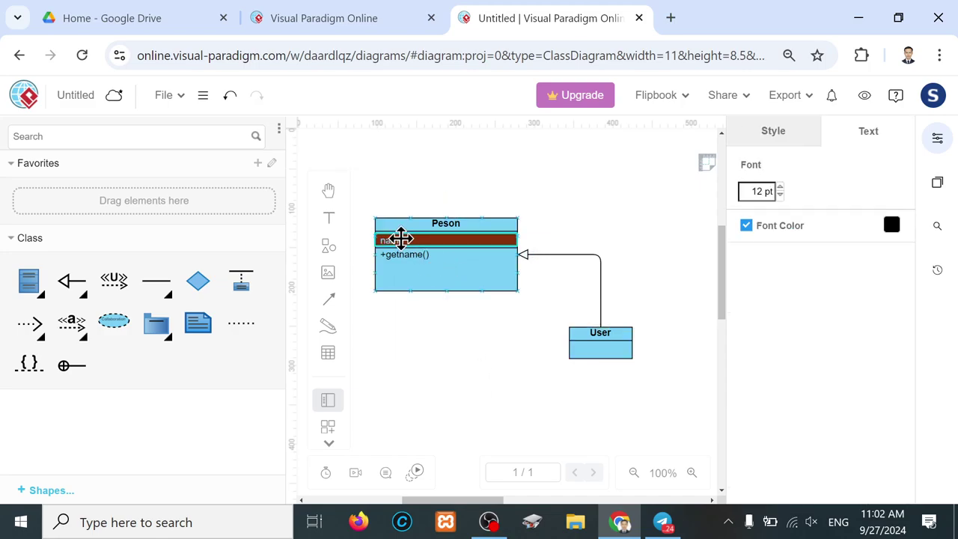
{"action": "right_click", "coordinate": [402, 247]}
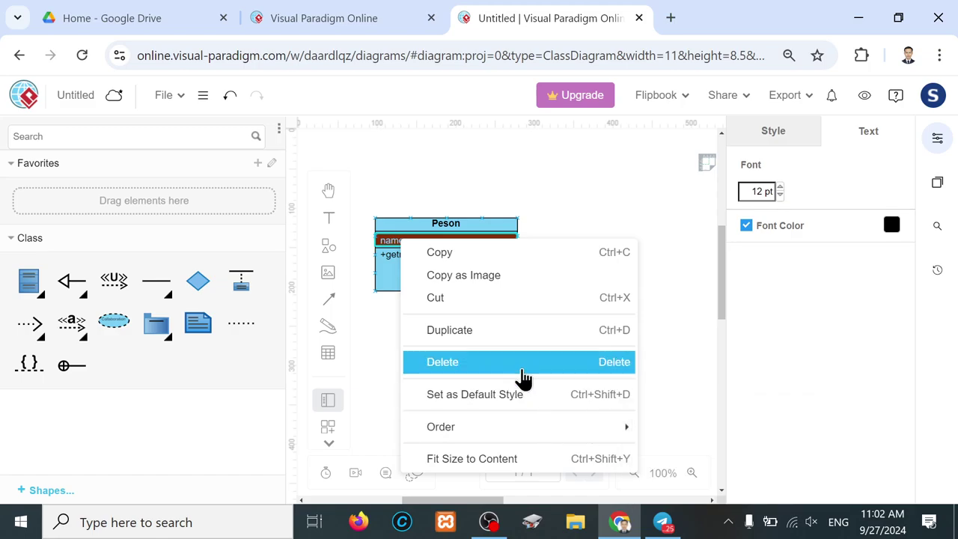
{"action": "left_click", "coordinate": [365, 353]}
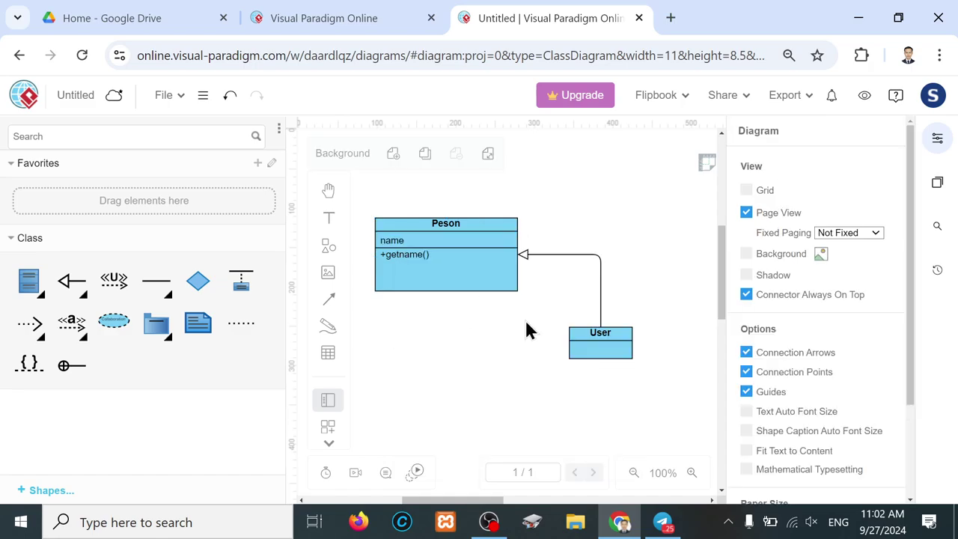
{"action": "left_click", "coordinate": [414, 247]}
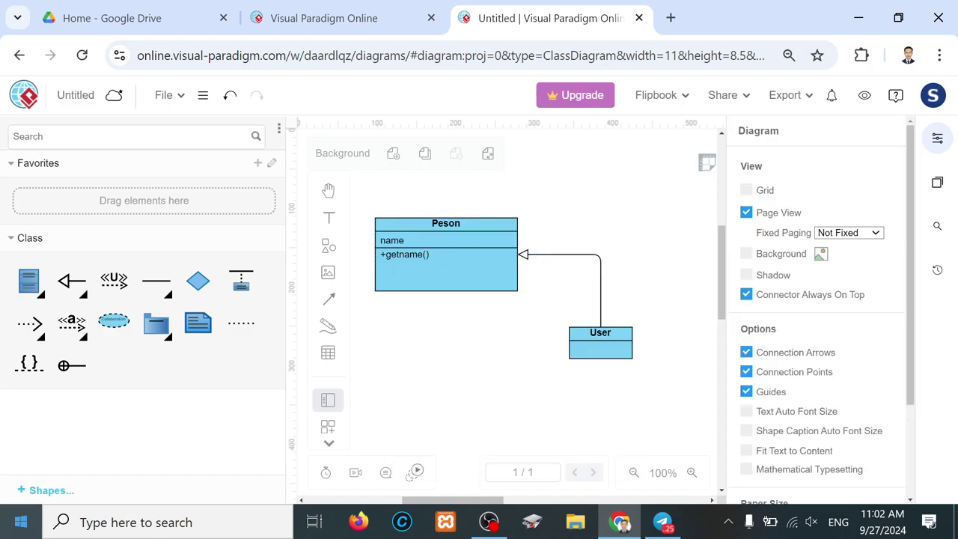
{"action": "left_click", "coordinate": [18, 527]}
- Search 'visual' in the Start menu and launch Visual Paradigm 15.2
{"action": "type", "text": "vi"}
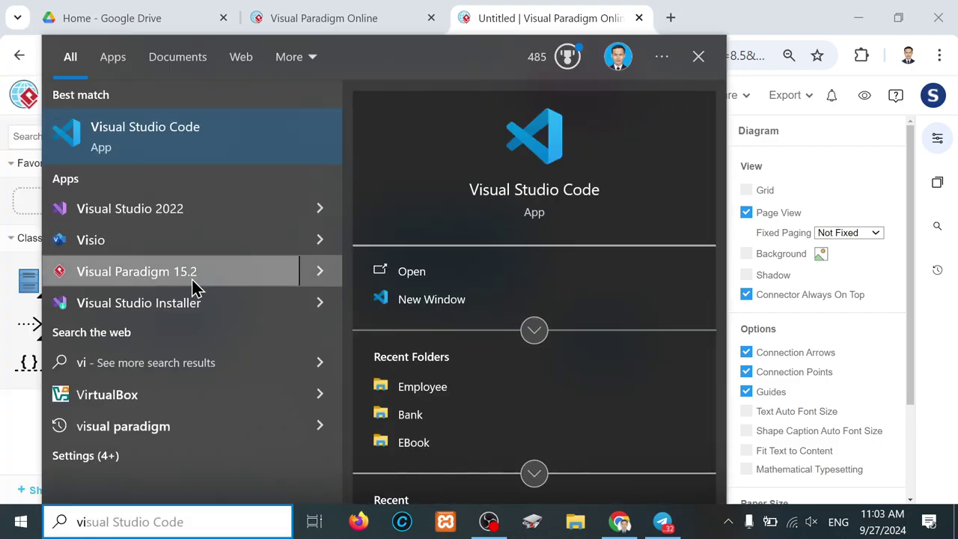
{"action": "key", "text": "BackSpace"}
{"action": "type", "text": "isua"}
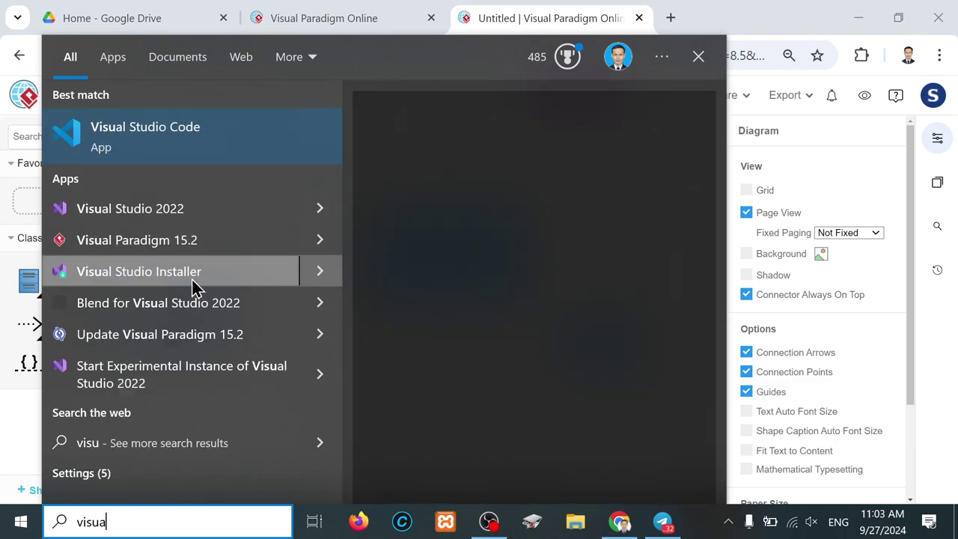
{"action": "type", "text": "l"}
{"action": "left_click", "coordinate": [192, 241]}
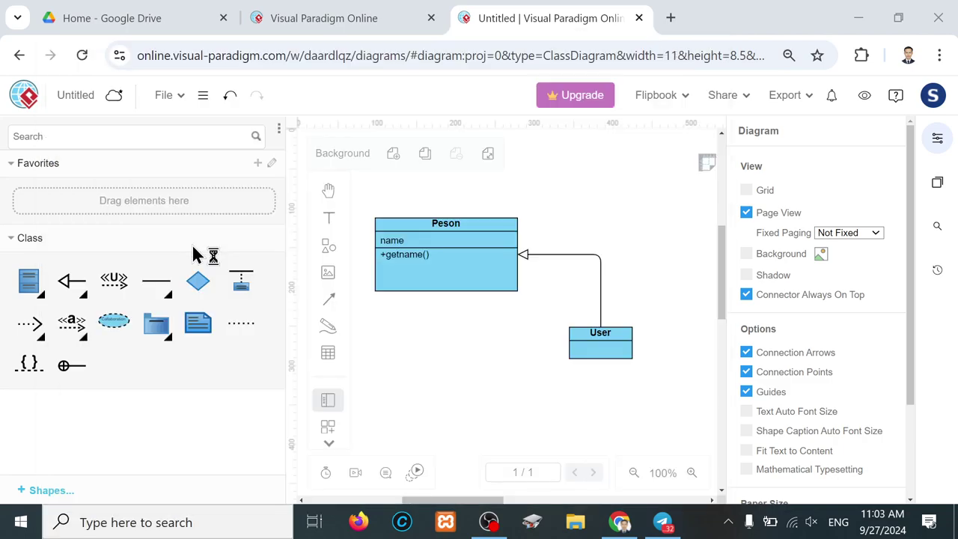
- Minimize Chrome, refresh the desktop twice, and bring the online diagram back
{"action": "left_click", "coordinate": [859, 20]}
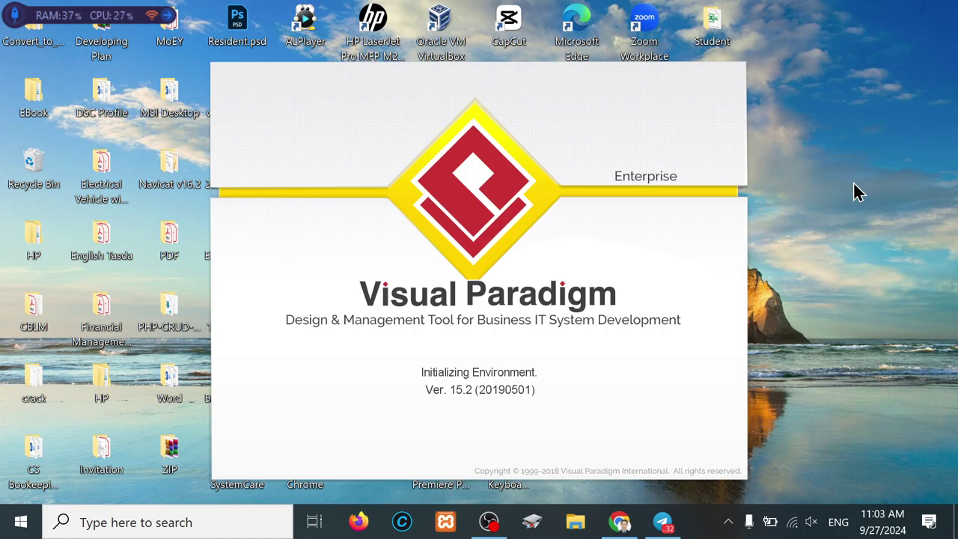
{"action": "right_click", "coordinate": [813, 81]}
{"action": "left_click", "coordinate": [822, 128]}
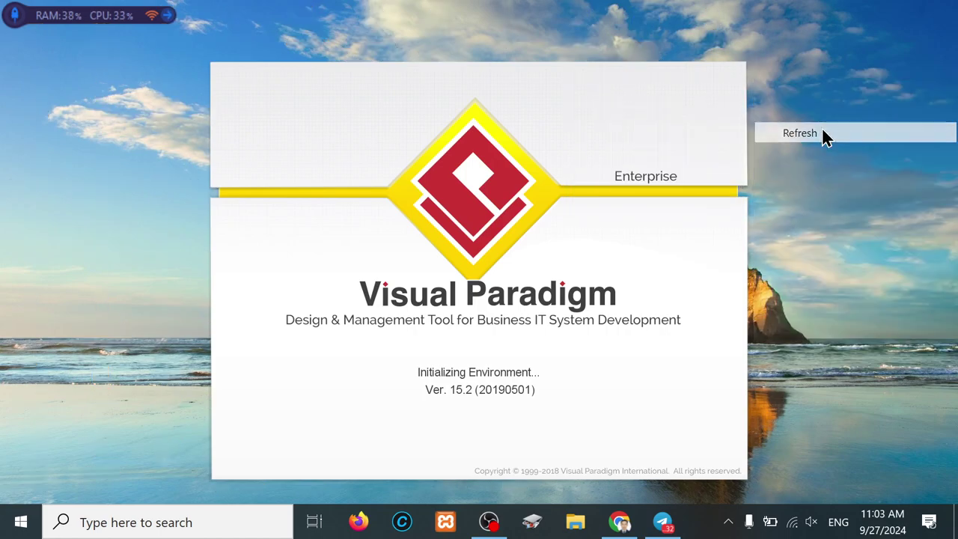
{"action": "right_click", "coordinate": [823, 132]}
{"action": "left_click", "coordinate": [840, 189]}
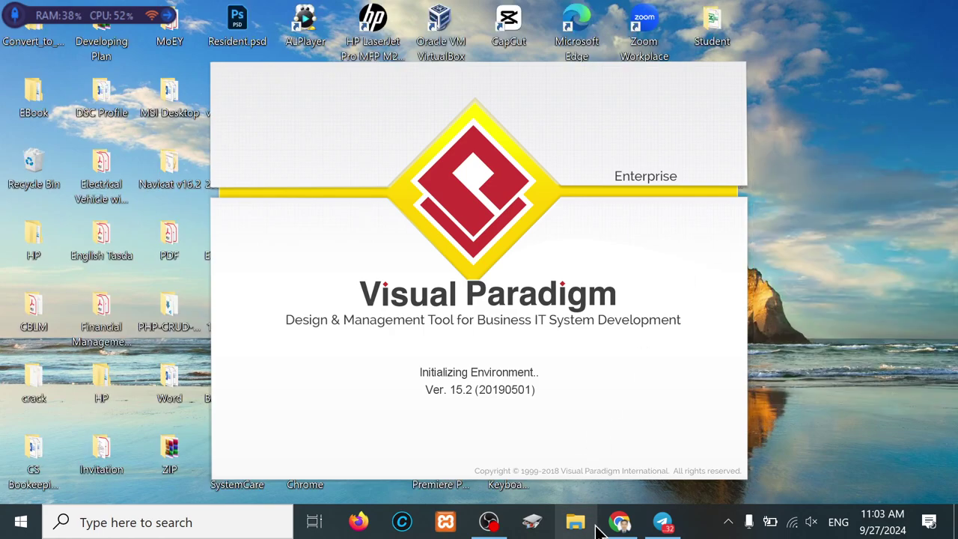
{"action": "left_click", "coordinate": [620, 522]}
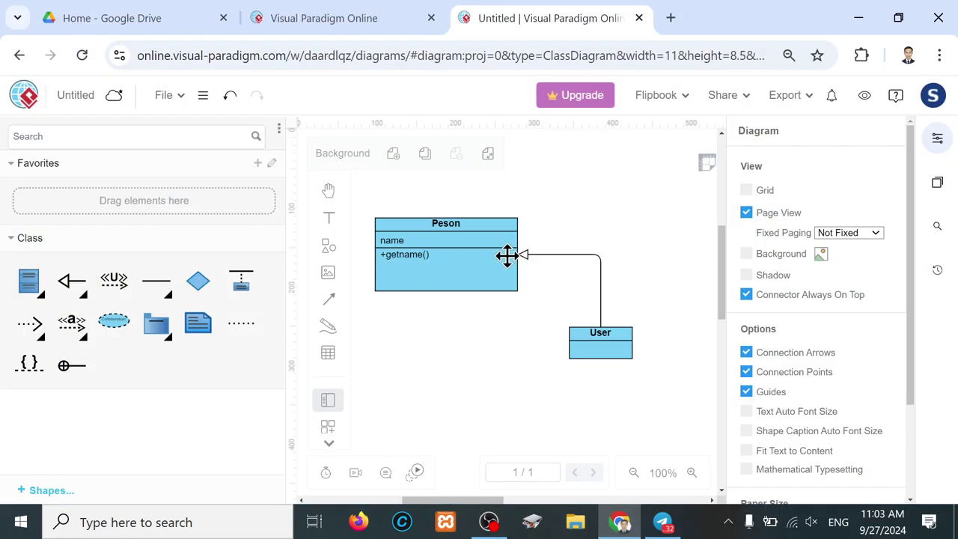
- Show the Style options for Peson's name attribute, then switch to Visual Paradigm Enterprise
{"action": "left_click", "coordinate": [389, 247]}
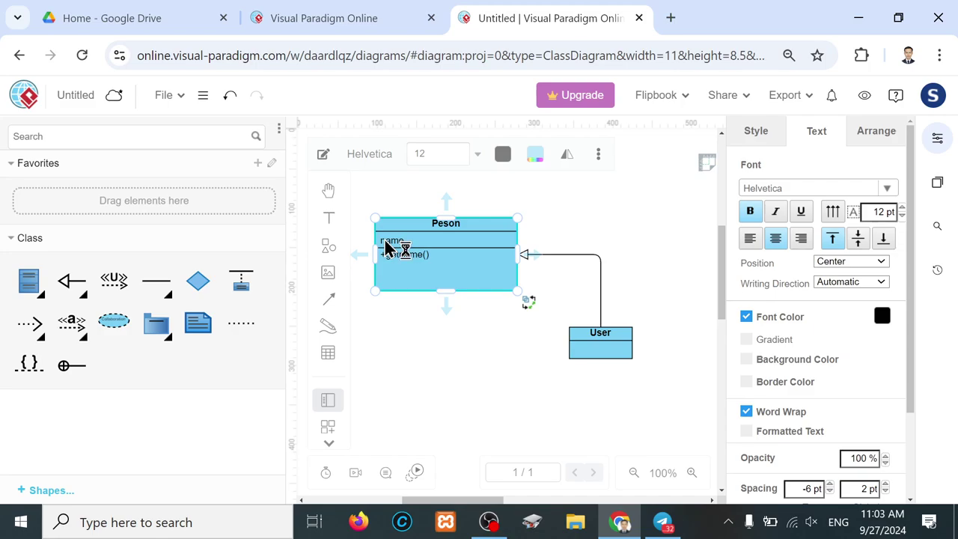
{"action": "scroll", "coordinate": [859, 371], "scroll_direction": "down", "scroll_amount": 3}
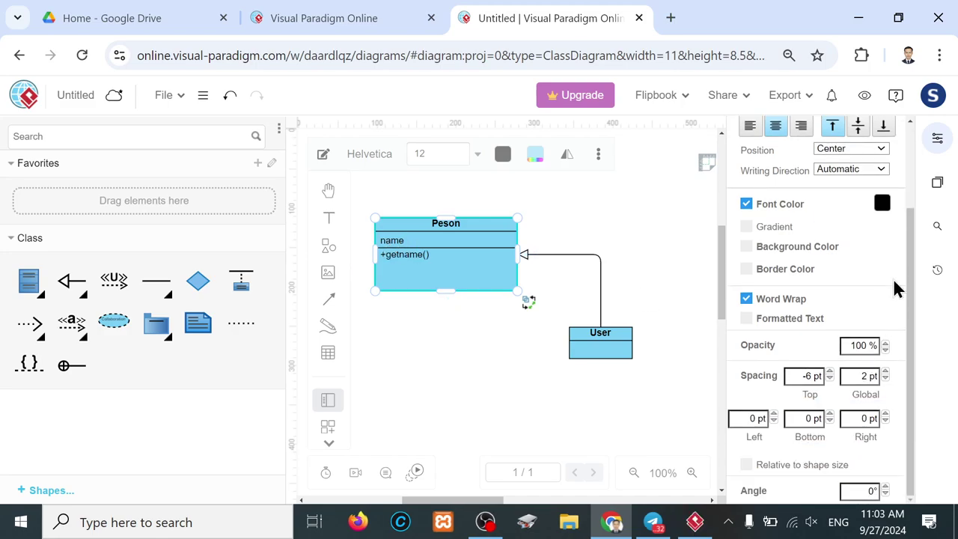
{"action": "left_click", "coordinate": [432, 253]}
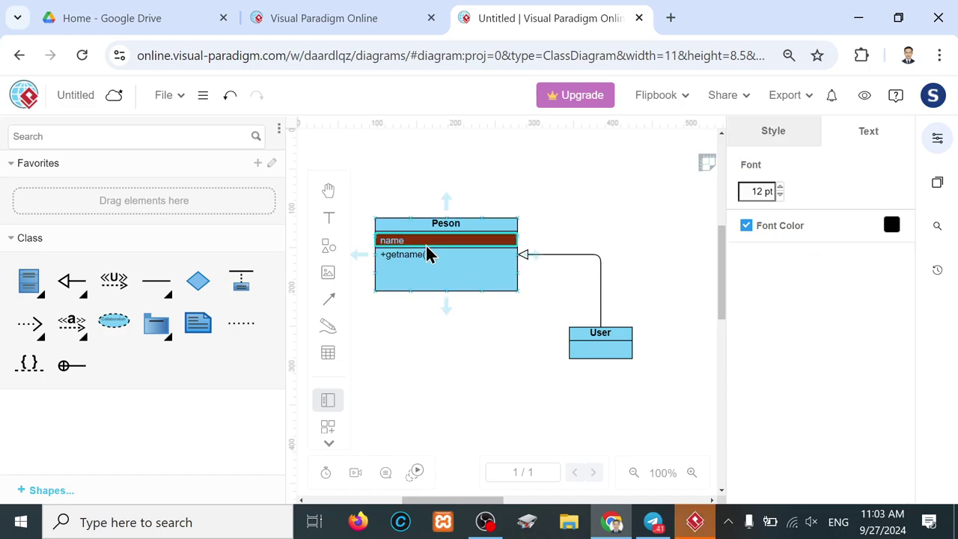
{"action": "left_click", "coordinate": [775, 133]}
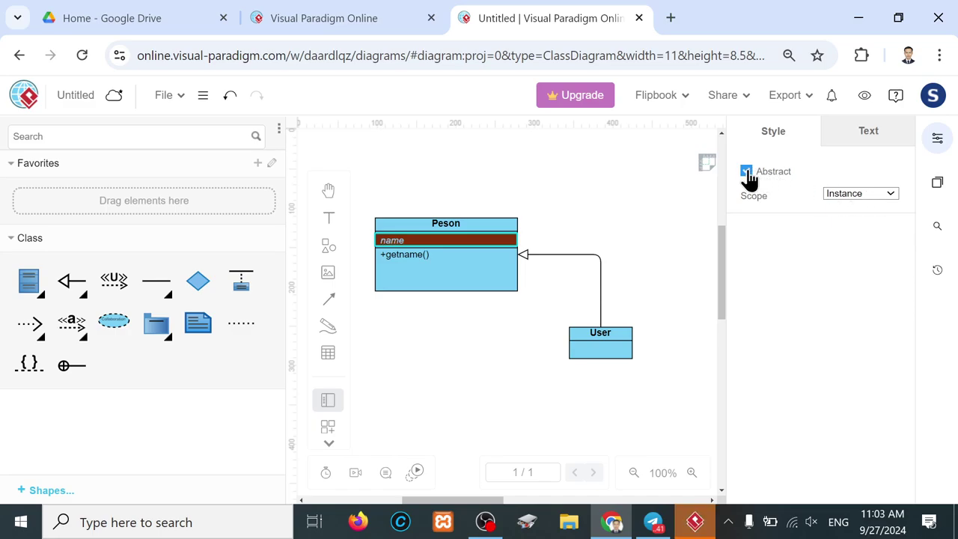
{"action": "left_click", "coordinate": [695, 522]}
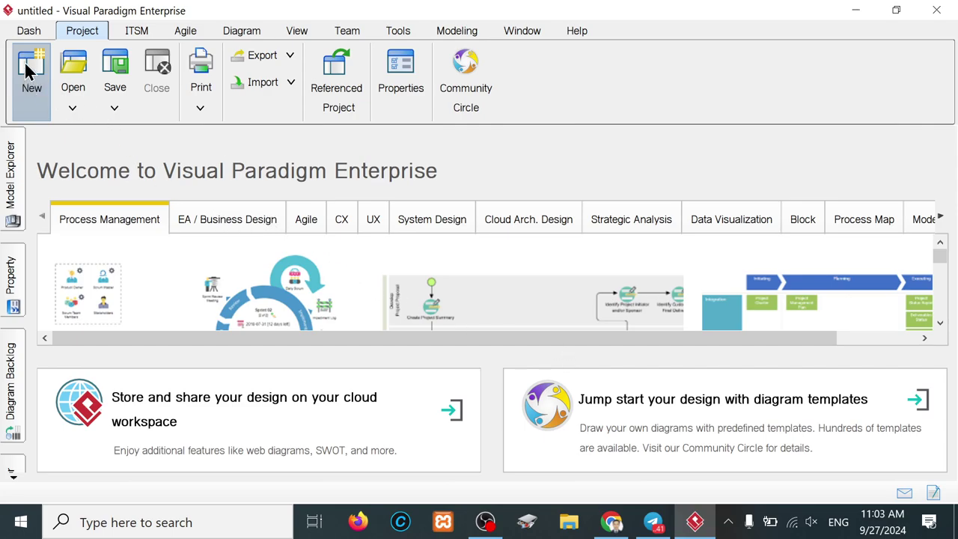
- Restore the Visual Paradigm Enterprise window and start a new project from the Project tab
{"action": "left_click", "coordinate": [695, 522]}
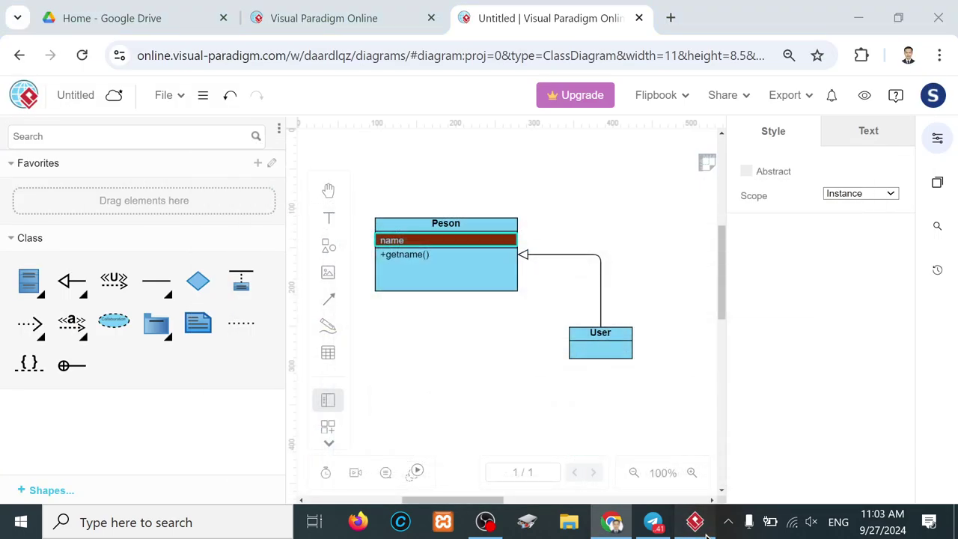
{"action": "left_click", "coordinate": [694, 522]}
{"action": "left_click", "coordinate": [76, 93]}
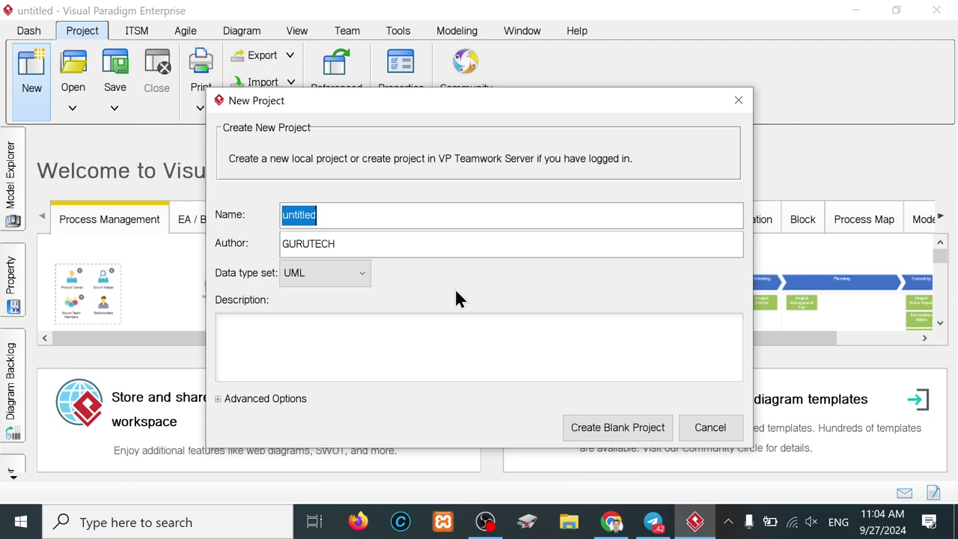
- Create the blank project AGA_C++ and add a new Class Diagram1 via the Diagram Navigator
{"action": "type", "text": "AGA_C"}
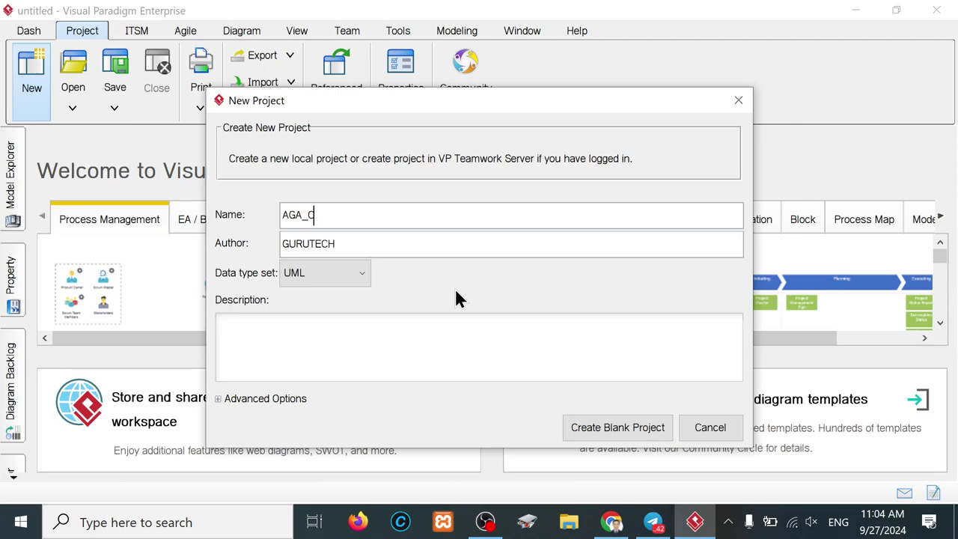
{"action": "type", "text": "++"}
{"action": "left_click", "coordinate": [622, 428]}
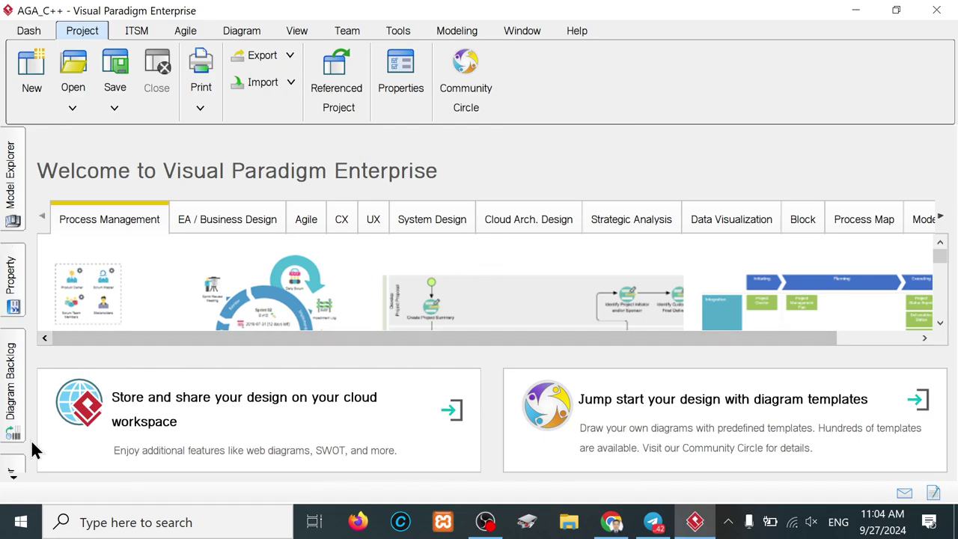
{"action": "left_click", "coordinate": [11, 400]}
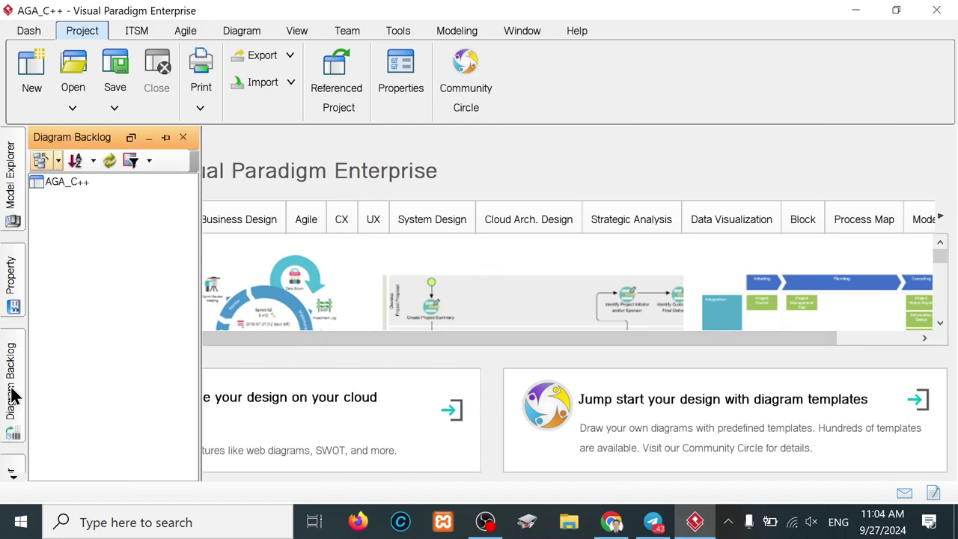
{"action": "left_click", "coordinate": [12, 470]}
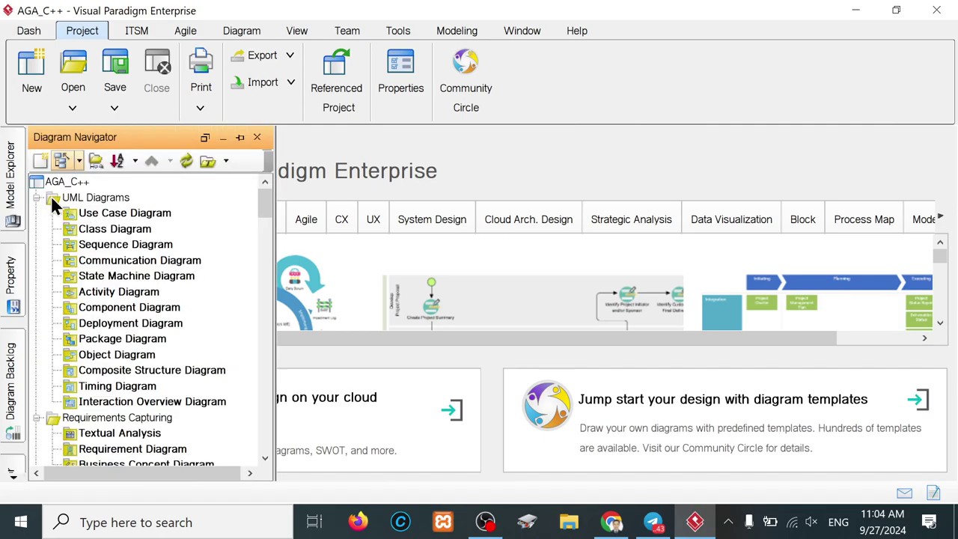
{"action": "right_click", "coordinate": [111, 232]}
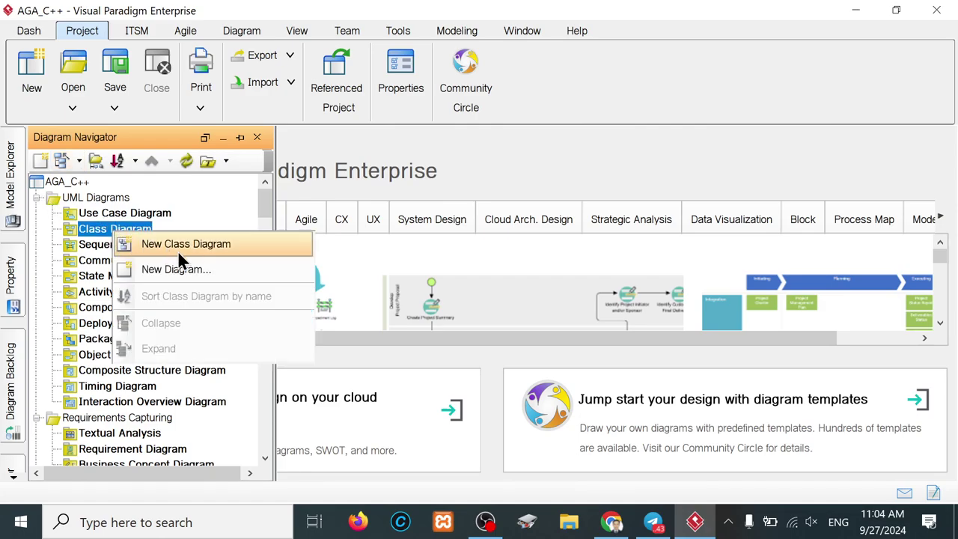
{"action": "left_click", "coordinate": [190, 245]}
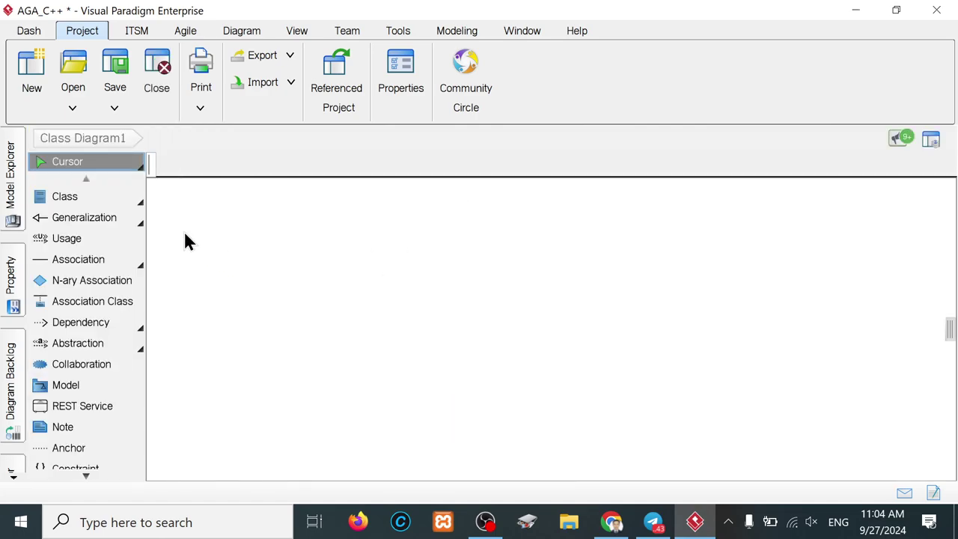
- Place a new class on the canvas, enlarge it, and name it Person
{"action": "left_click", "coordinate": [42, 199]}
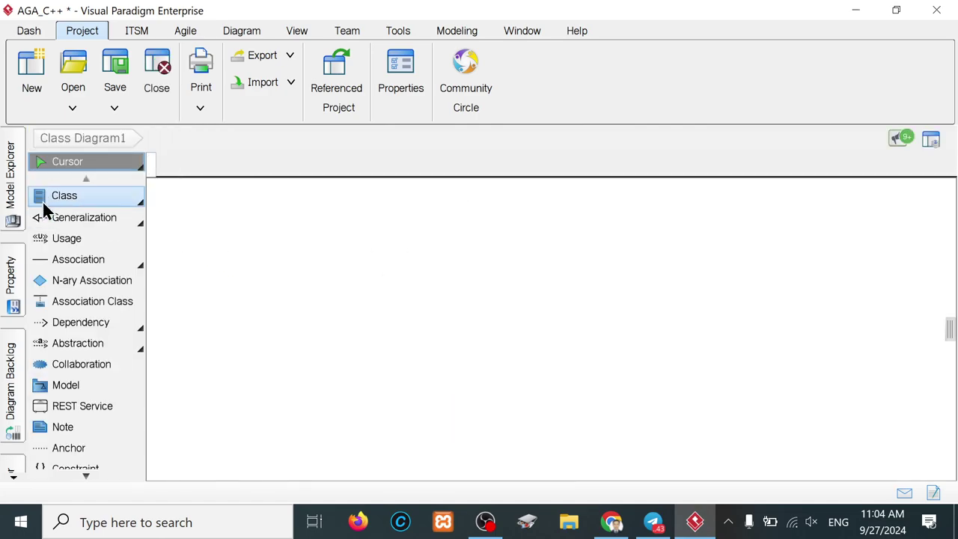
{"action": "left_click", "coordinate": [314, 281]}
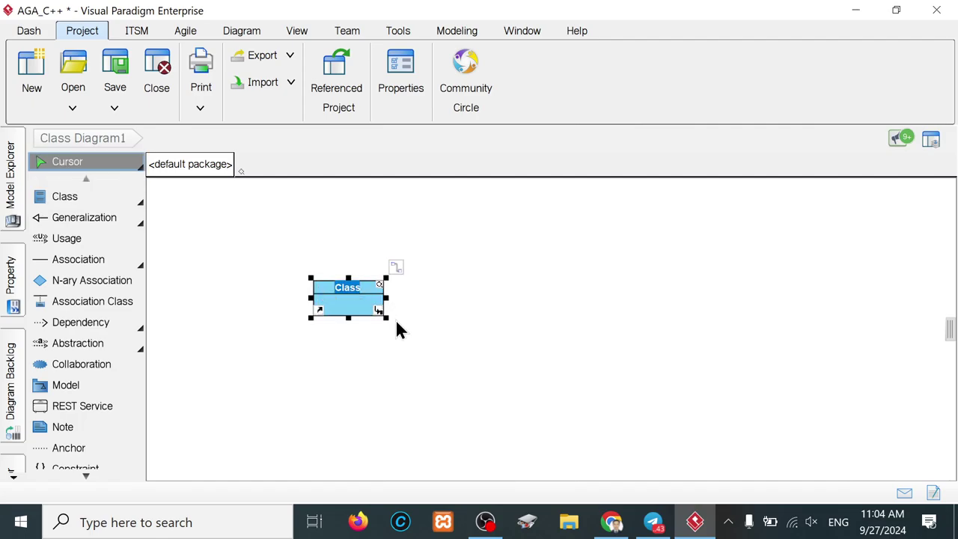
{"action": "left_click_drag", "start_coordinate": [387, 316], "coordinate": [458, 405]}
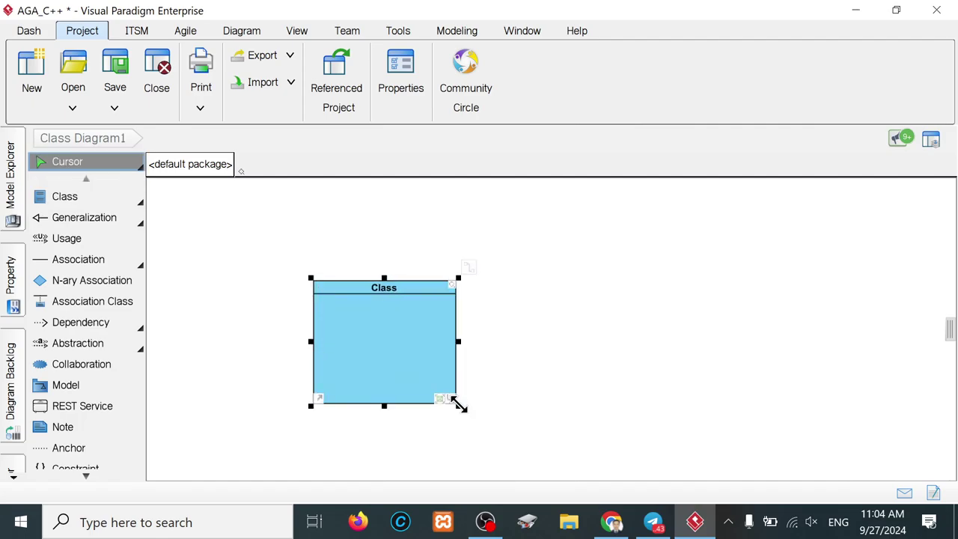
{"action": "double_click", "coordinate": [403, 288]}
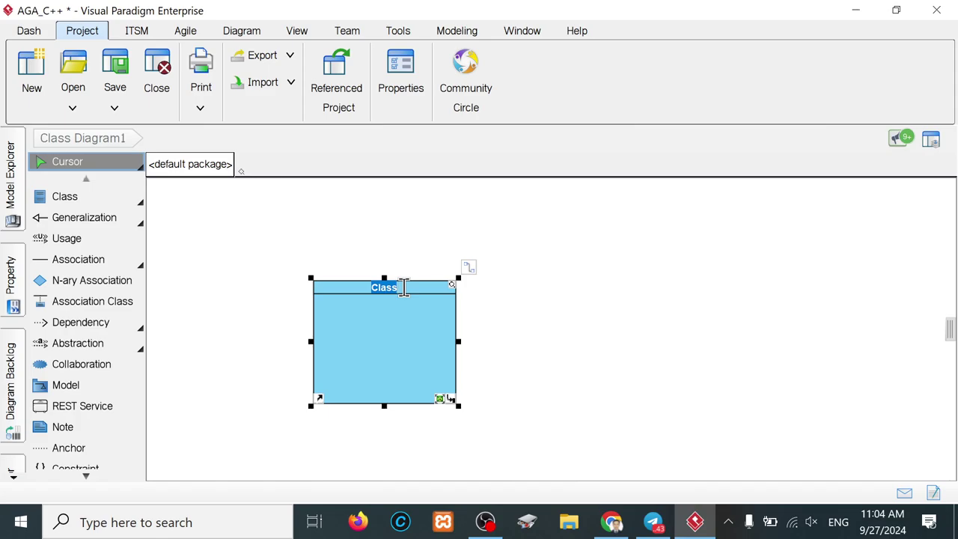
{"action": "type", "text": "er"}
{"action": "type", "text": "son"}
- Add an attribute and an operation to the Person class
{"action": "right_click", "coordinate": [403, 301]}
{"action": "mouse_move", "coordinate": [449, 14]}
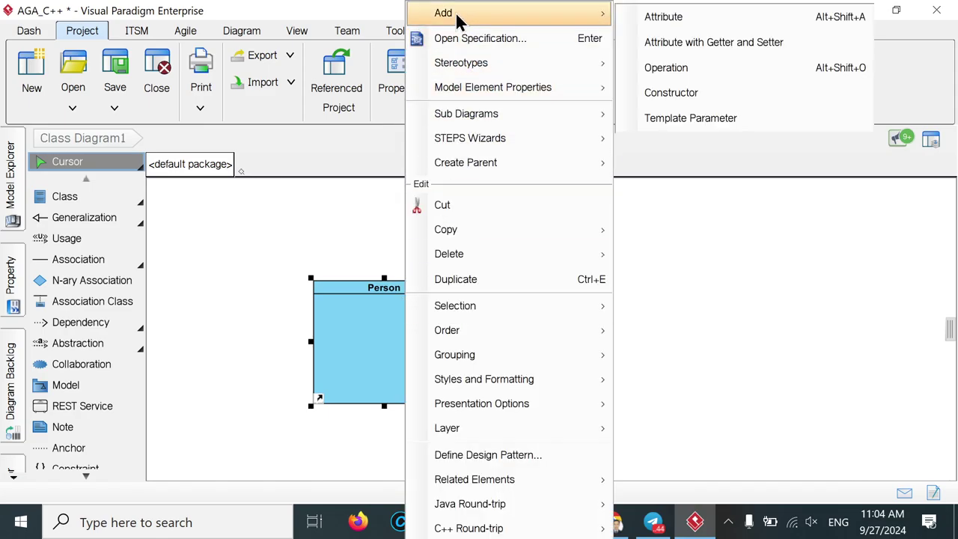
{"action": "left_click", "coordinate": [682, 18]}
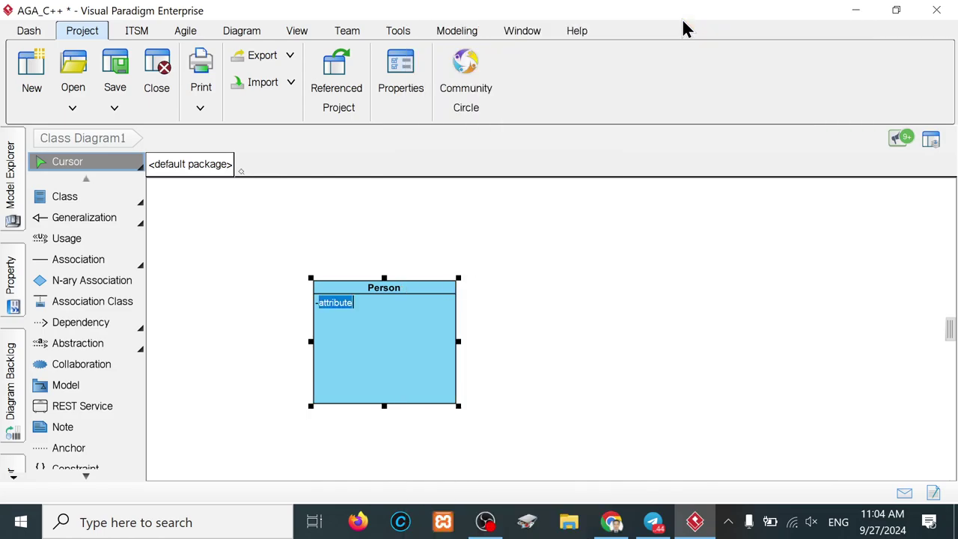
{"action": "right_click", "coordinate": [377, 334]}
{"action": "mouse_move", "coordinate": [442, 13]}
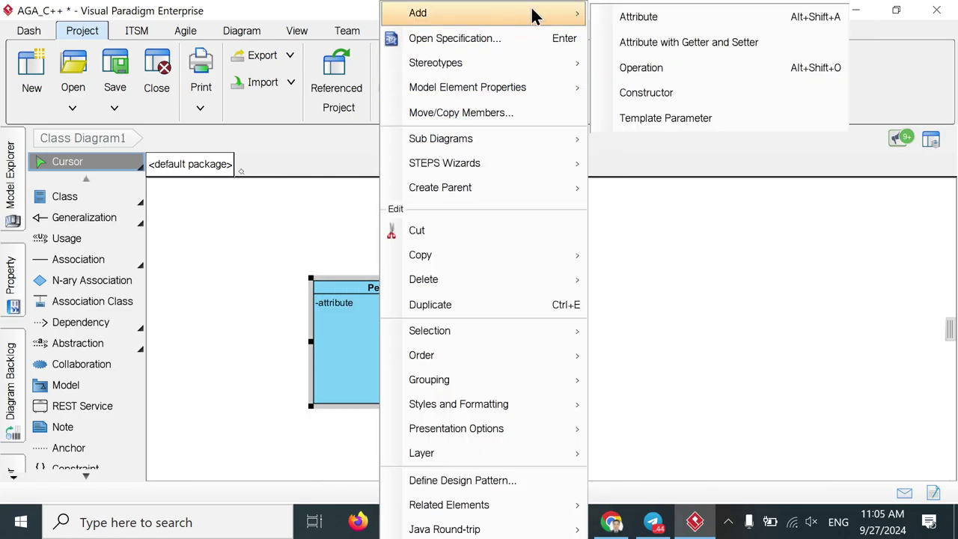
{"action": "left_click", "coordinate": [664, 75]}
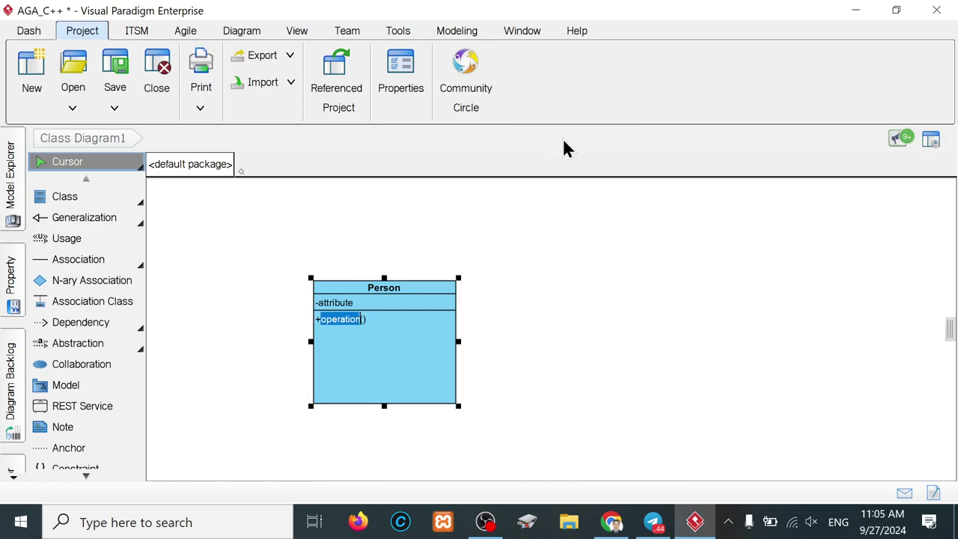
{"action": "left_click", "coordinate": [334, 313]}
- Rename the placeholder attribute to name and select it
{"action": "left_click", "coordinate": [332, 304]}
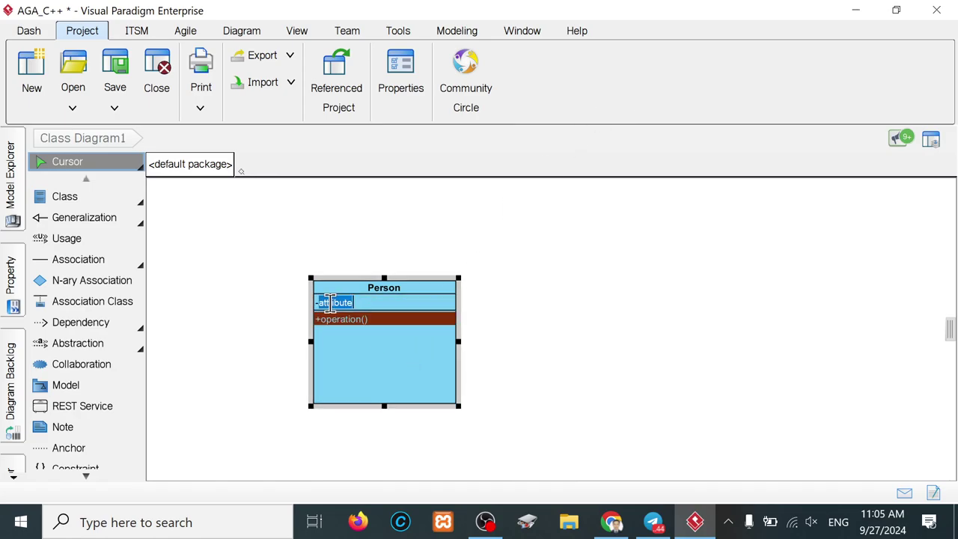
{"action": "key", "text": "BackSpace"}
{"action": "type", "text": "ame"}
{"action": "left_click", "coordinate": [386, 393]}
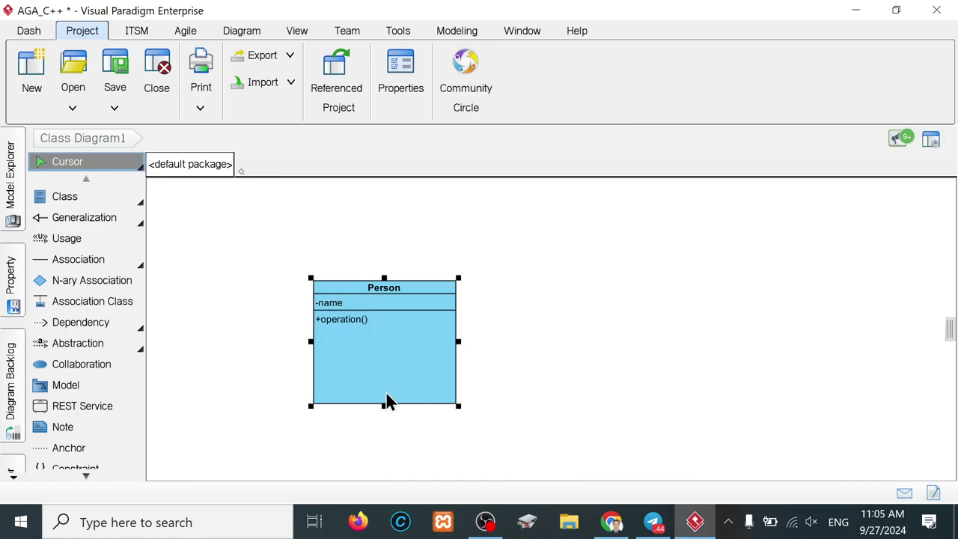
{"action": "left_click", "coordinate": [343, 304]}
{"action": "right_click", "coordinate": [343, 305]}
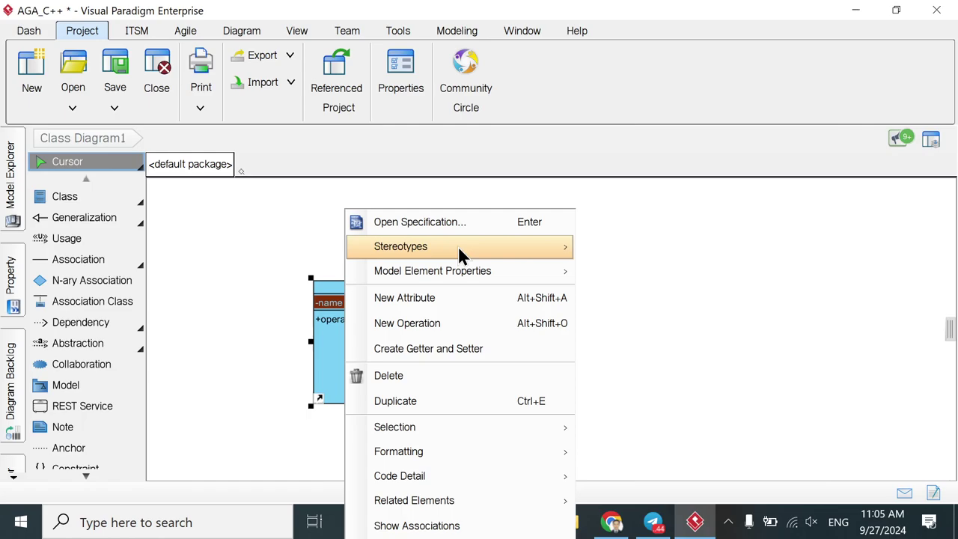
- In the attribute's specification, set visibility to public and type to char
{"action": "left_click", "coordinate": [405, 225]}
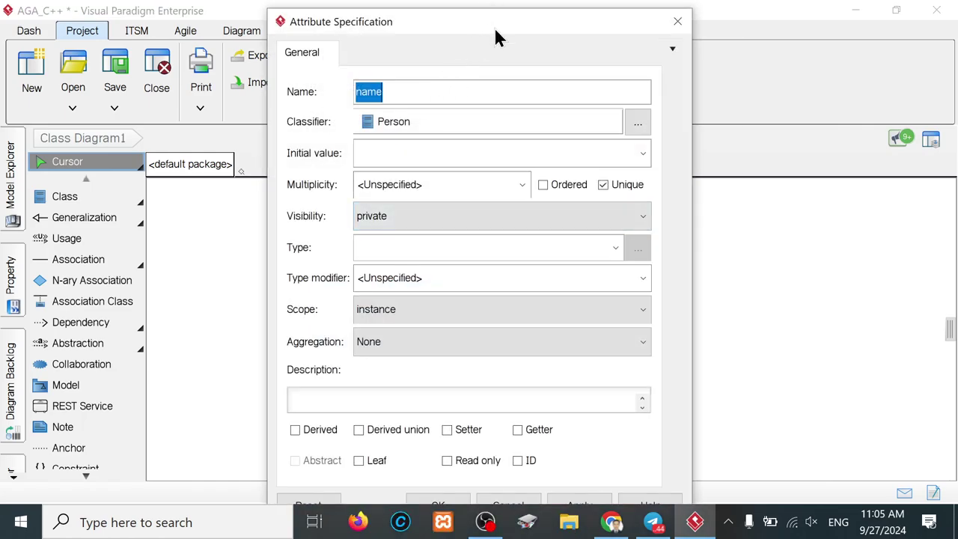
{"action": "left_click_drag", "start_coordinate": [496, 34], "coordinate": [780, 61]}
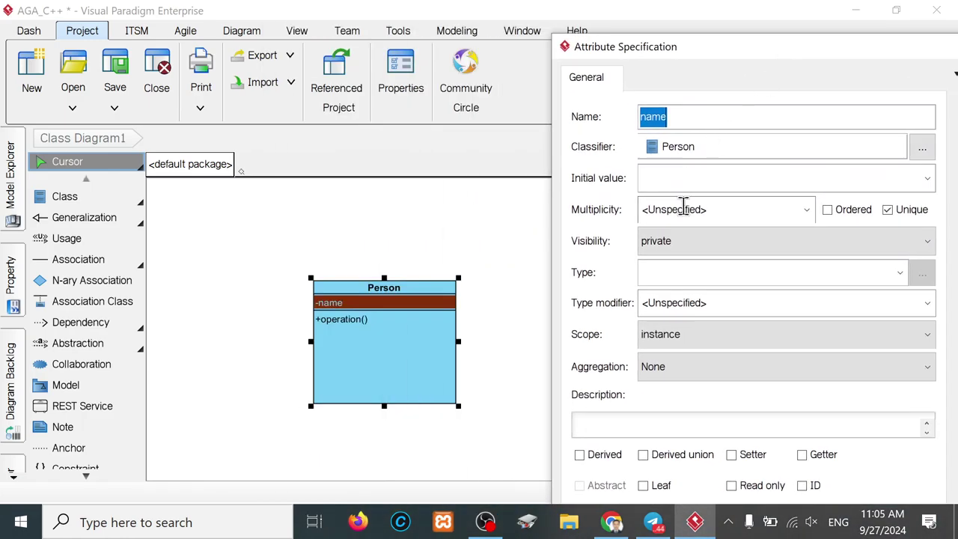
{"action": "left_click", "coordinate": [700, 239]}
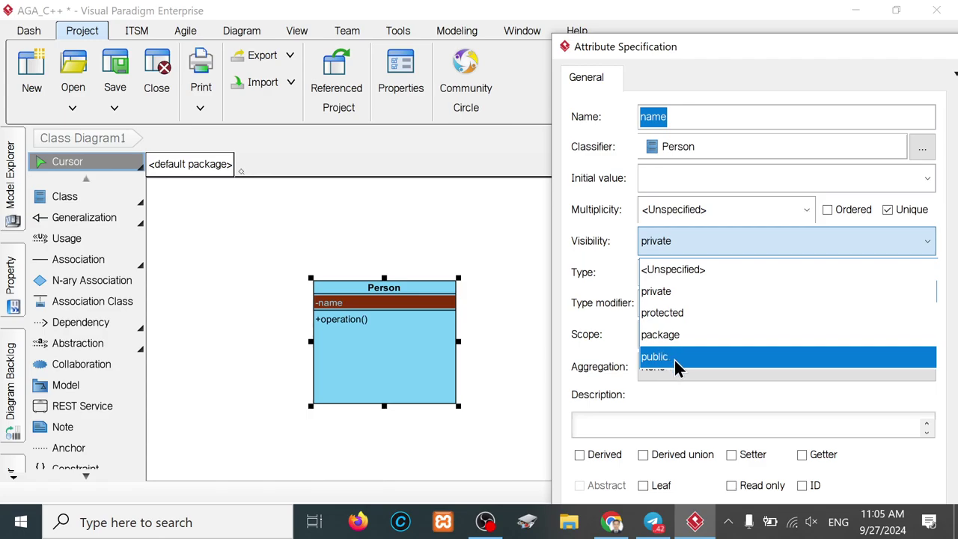
{"action": "left_click", "coordinate": [672, 361]}
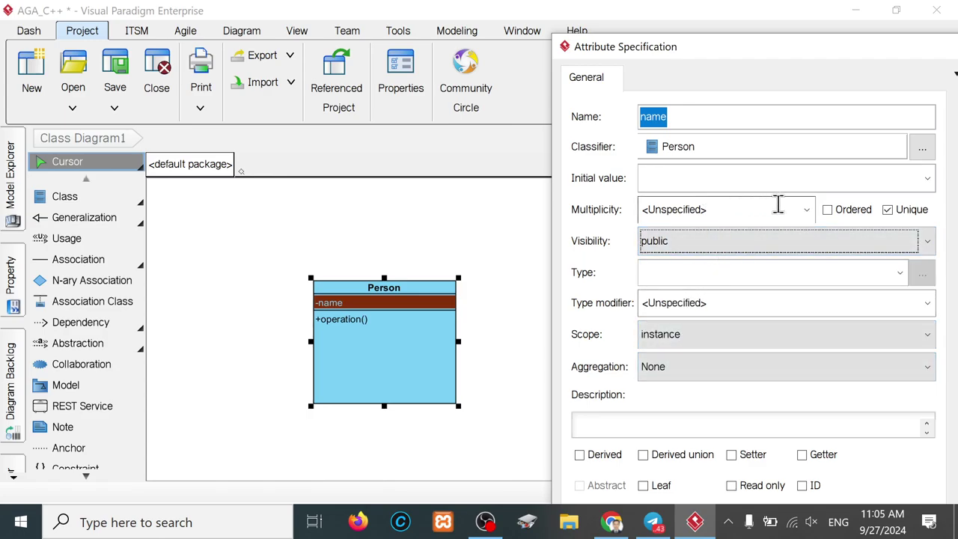
{"action": "left_click", "coordinate": [927, 179]}
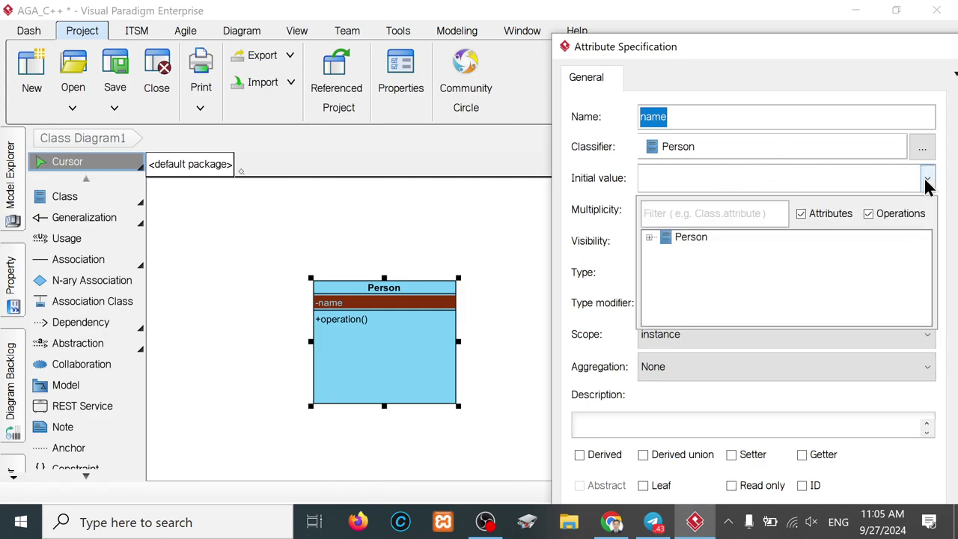
{"action": "left_click", "coordinate": [649, 238]}
{"action": "left_click", "coordinate": [650, 238]}
{"action": "left_click", "coordinate": [927, 180]}
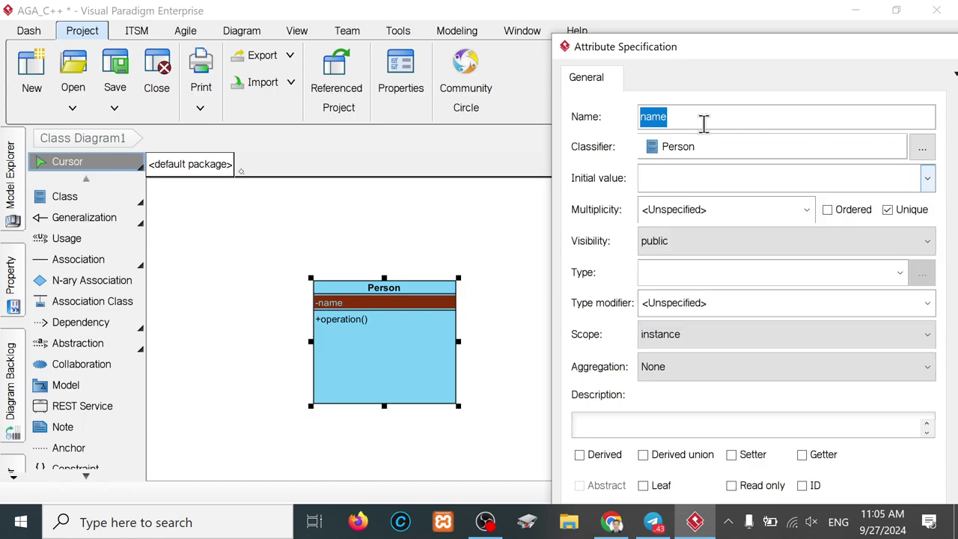
{"action": "left_click", "coordinate": [927, 302]}
{"action": "left_click", "coordinate": [922, 280]}
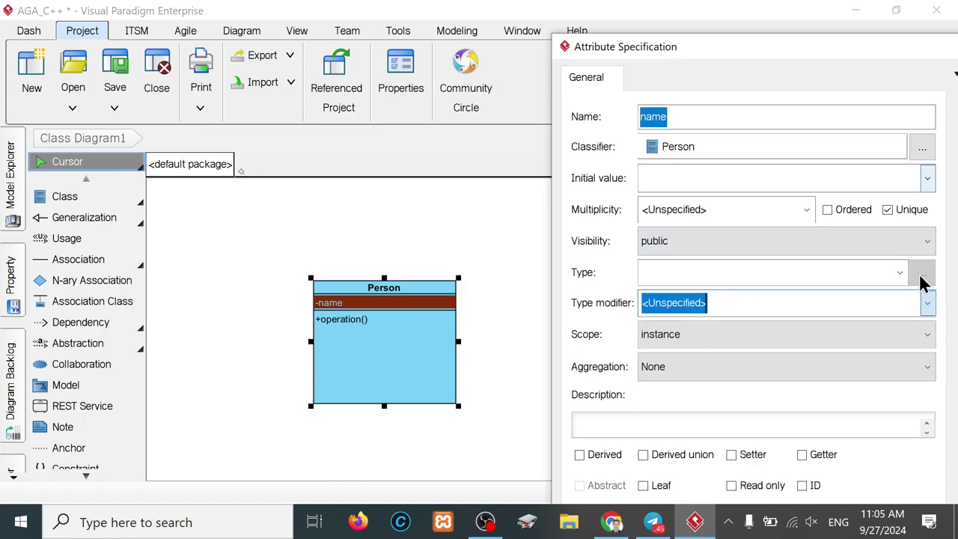
{"action": "left_click", "coordinate": [900, 273]}
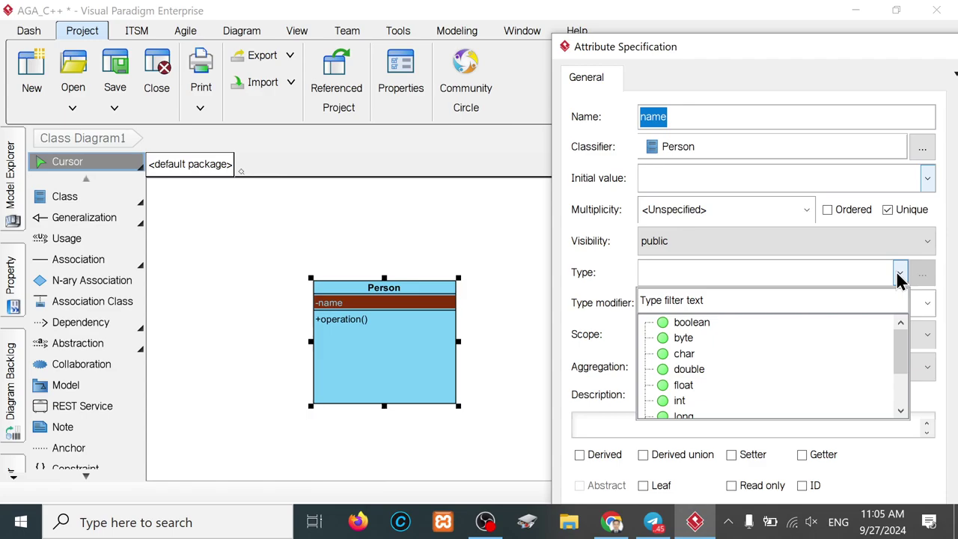
{"action": "left_click", "coordinate": [683, 356]}
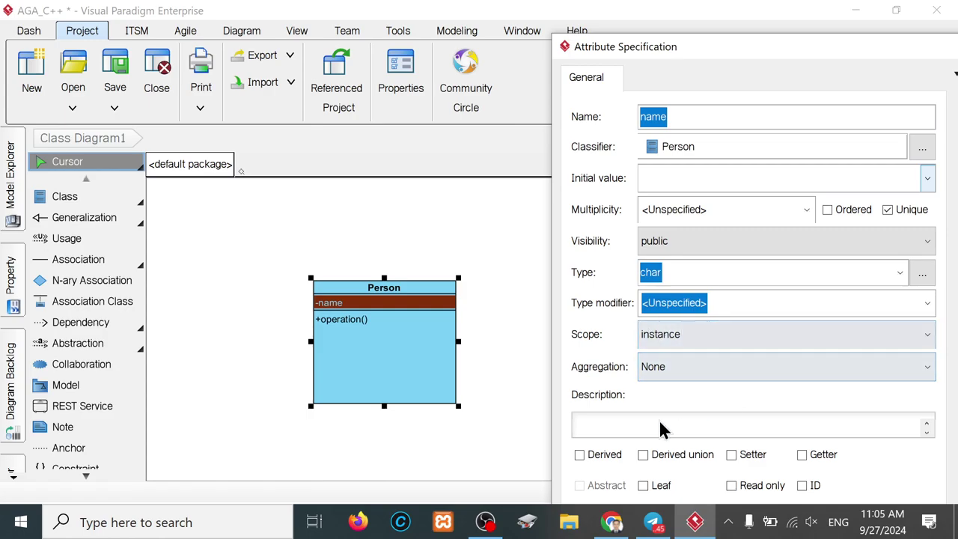
{"action": "left_click_drag", "start_coordinate": [741, 54], "coordinate": [550, 20]}
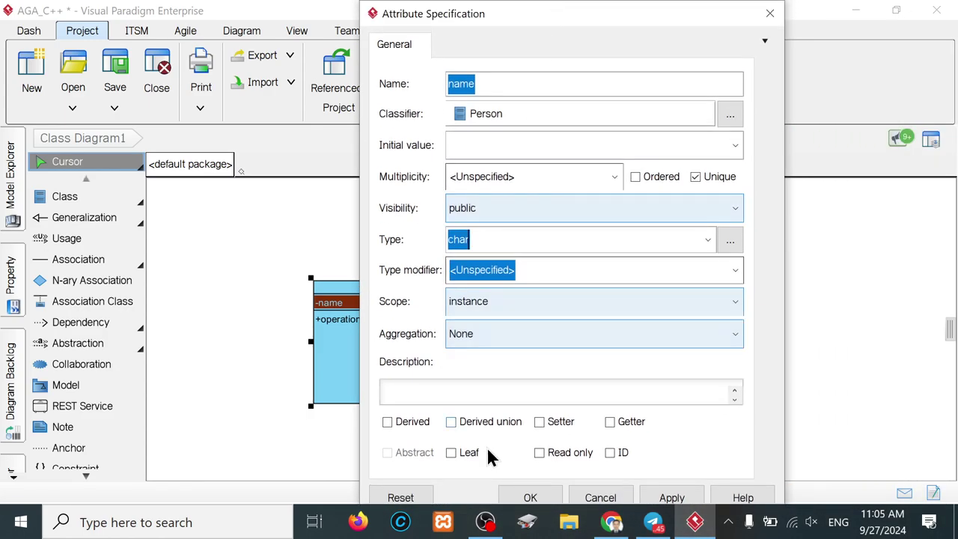
{"action": "left_click", "coordinate": [530, 498]}
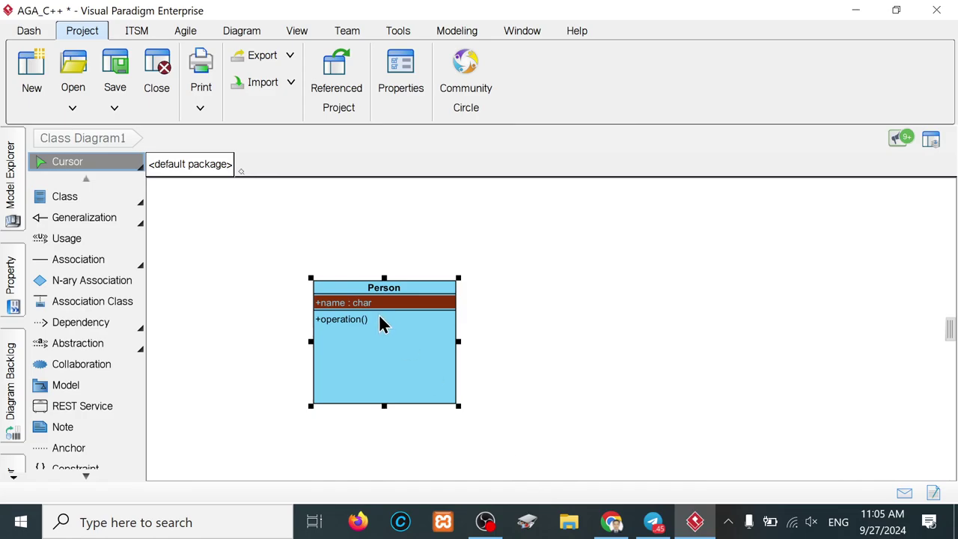
- Scroll back up and bring up the Person class's options
{"action": "scroll", "coordinate": [379, 322], "scroll_direction": "up", "scroll_amount": 1}
{"action": "scroll", "coordinate": [378, 322], "scroll_direction": "up", "scroll_amount": 1}
{"action": "scroll", "coordinate": [379, 322], "scroll_direction": "up", "scroll_amount": 1}
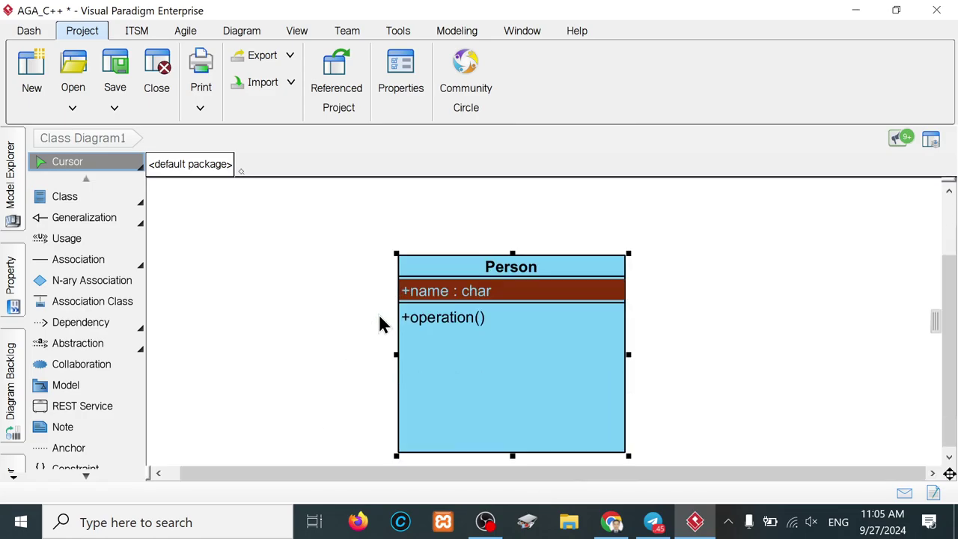
{"action": "right_click", "coordinate": [448, 296]}
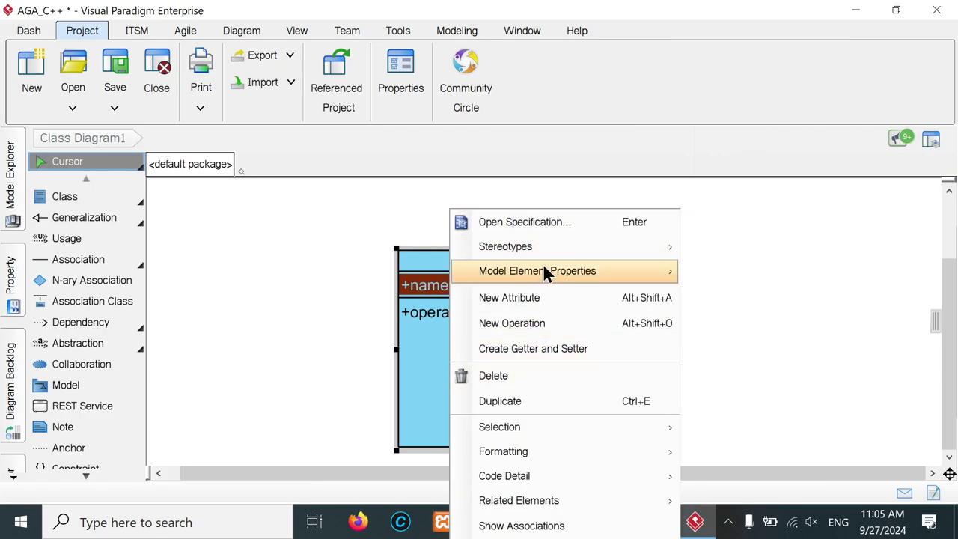
{"action": "left_click", "coordinate": [412, 323]}
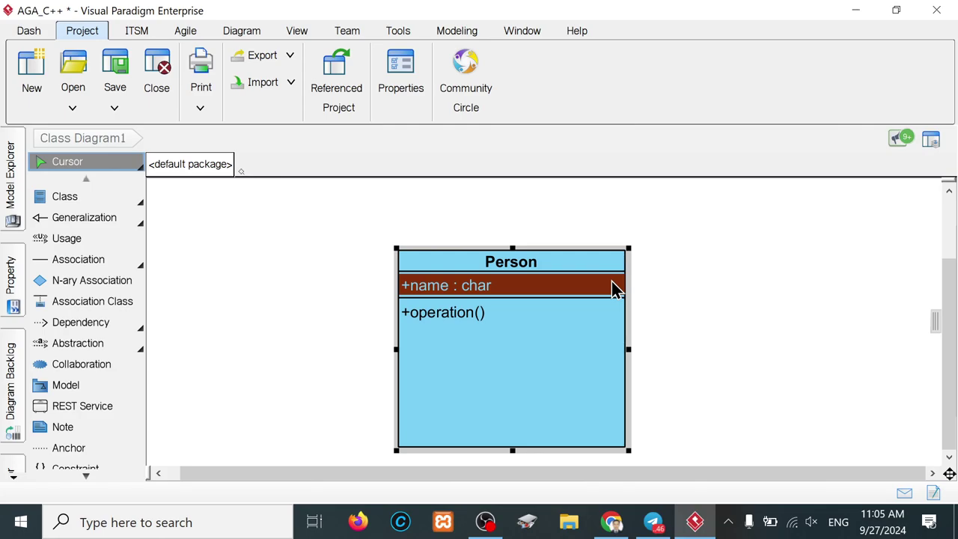
{"action": "left_click", "coordinate": [572, 261]}
{"action": "right_click", "coordinate": [572, 260]}
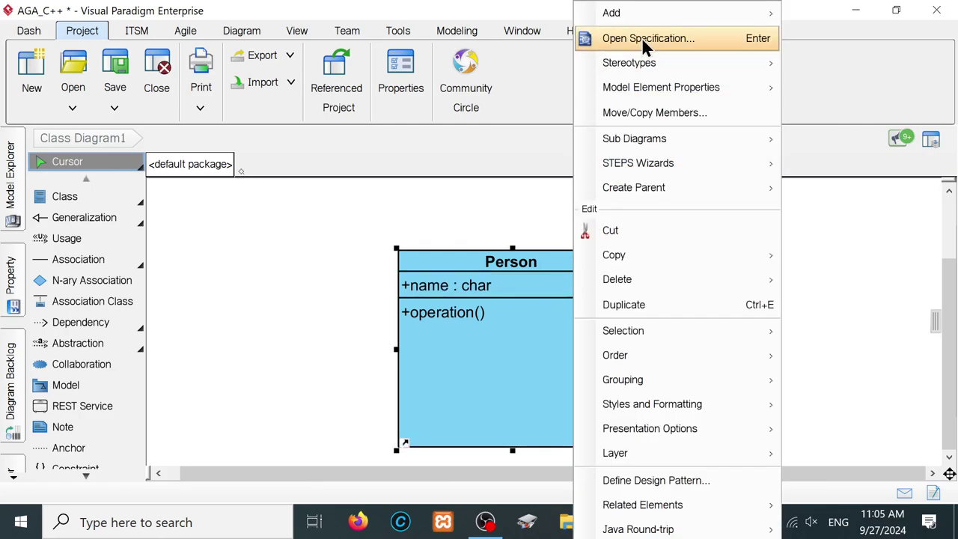
- Add a second attribute named age to Person and select its row
{"action": "mouse_move", "coordinate": [612, 13]}
{"action": "left_click", "coordinate": [436, 16]}
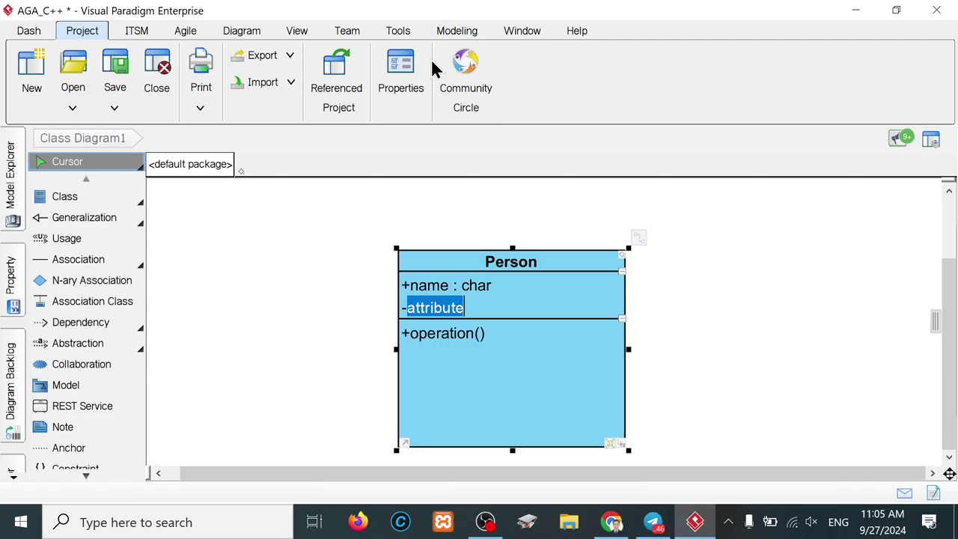
{"action": "type", "text": "age"}
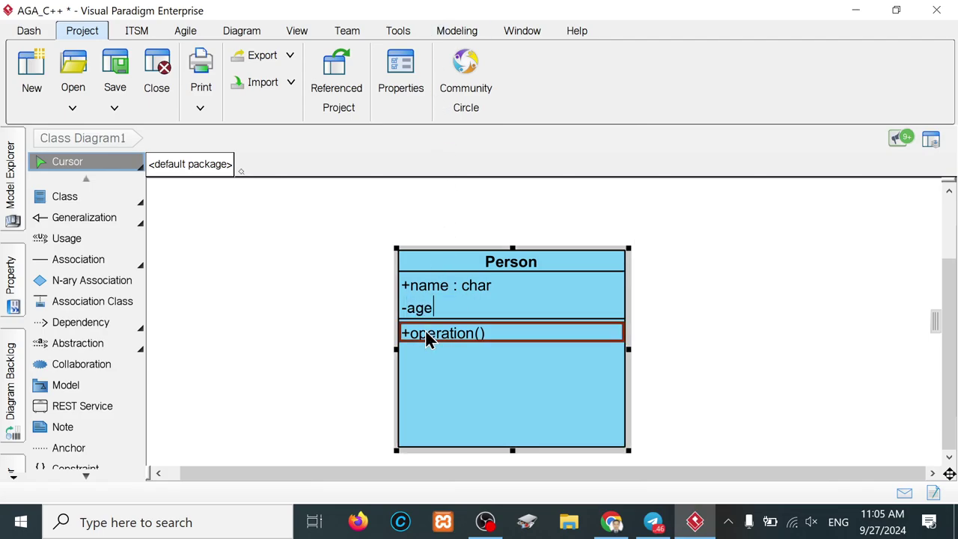
{"action": "left_click", "coordinate": [735, 338]}
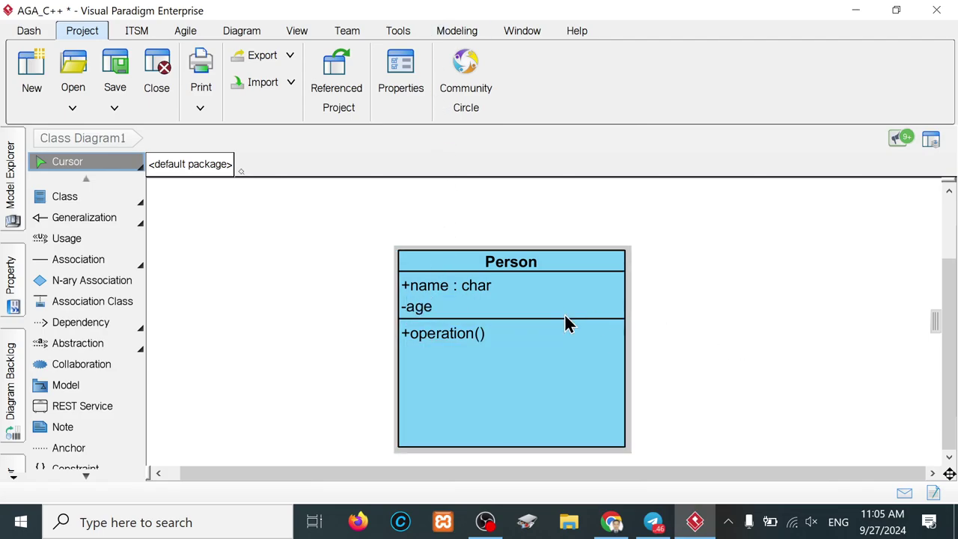
{"action": "left_click", "coordinate": [443, 308]}
{"action": "left_click", "coordinate": [443, 309]}
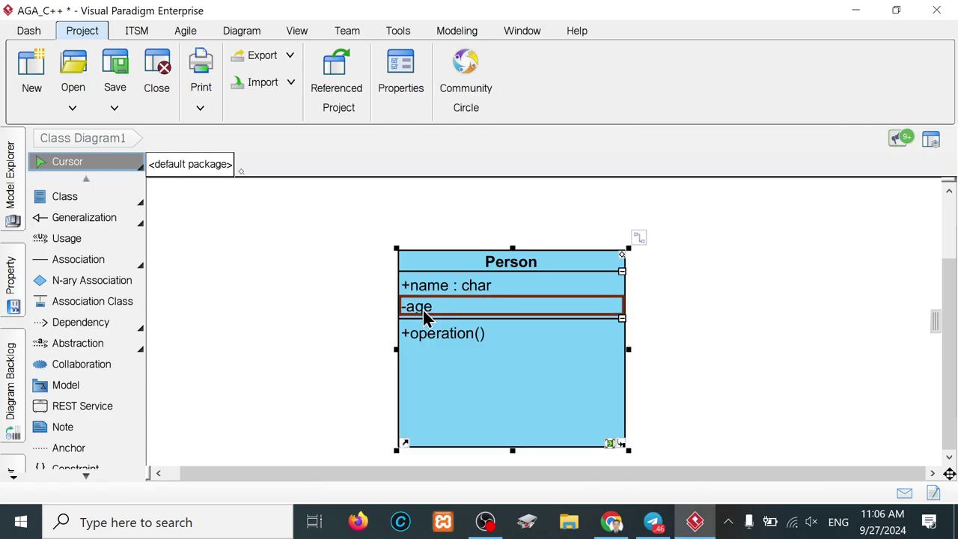
{"action": "double_click", "coordinate": [419, 307]}
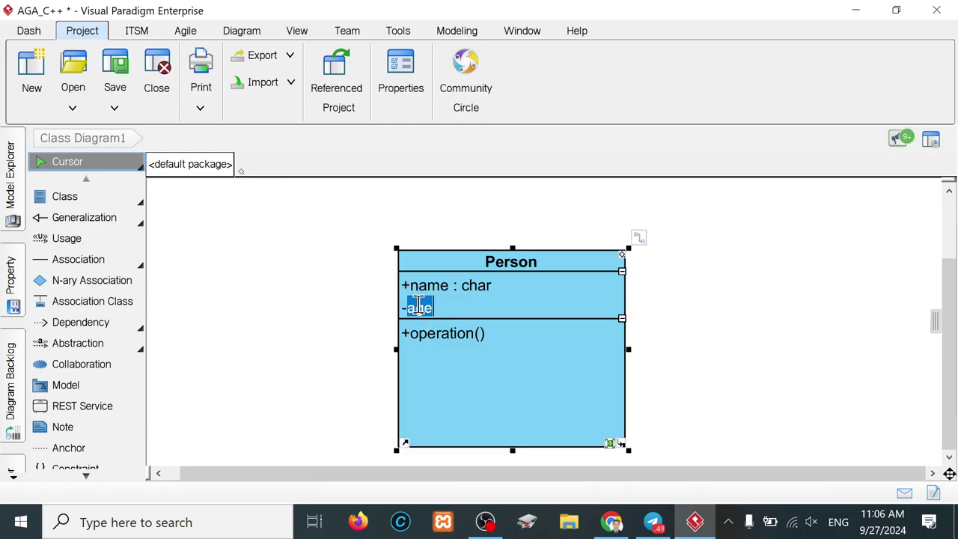
{"action": "right_click", "coordinate": [419, 306]}
{"action": "key", "text": "Escape"}
{"action": "left_click", "coordinate": [484, 309]}
- In age's specification, set package visibility and type int, then confirm
{"action": "right_click", "coordinate": [484, 309]}
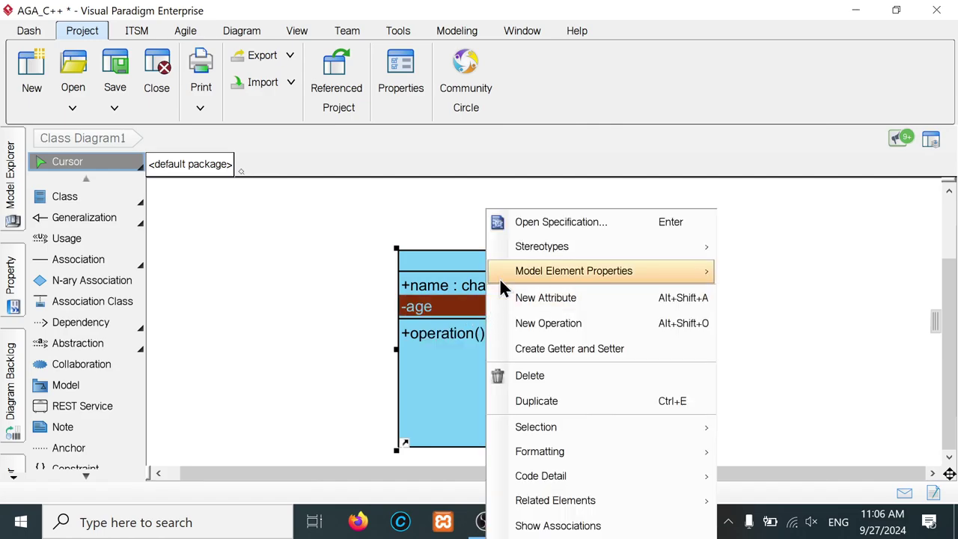
{"action": "left_click", "coordinate": [556, 222]}
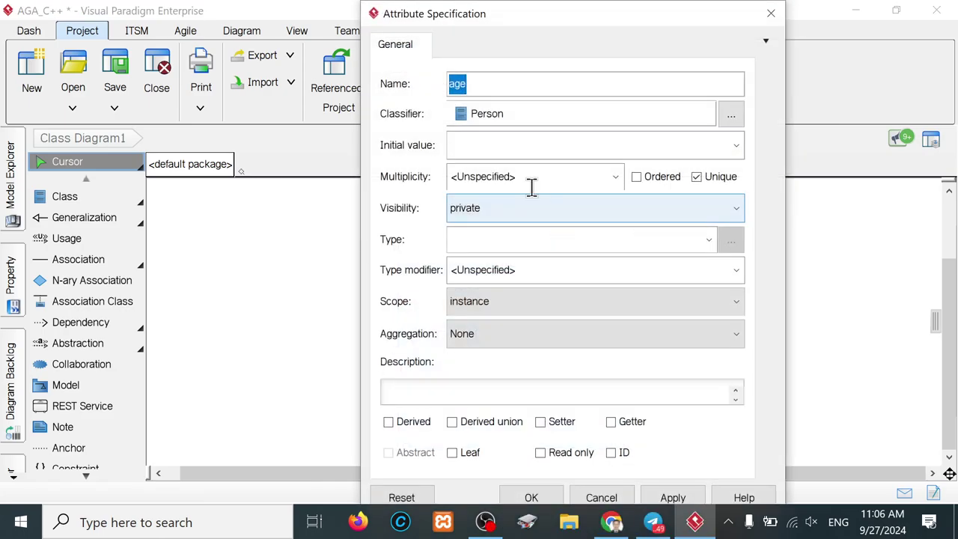
{"action": "left_click", "coordinate": [509, 207]}
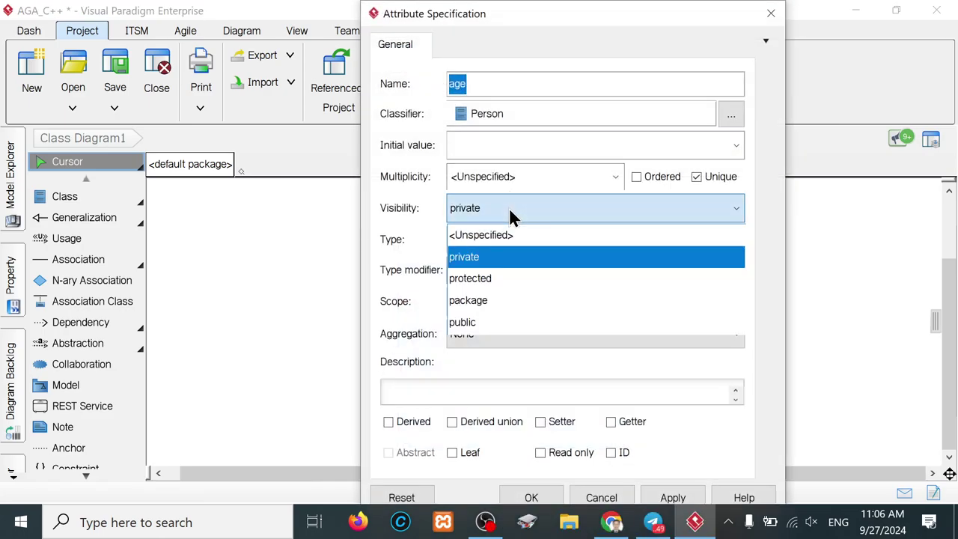
{"action": "left_click", "coordinate": [486, 303]}
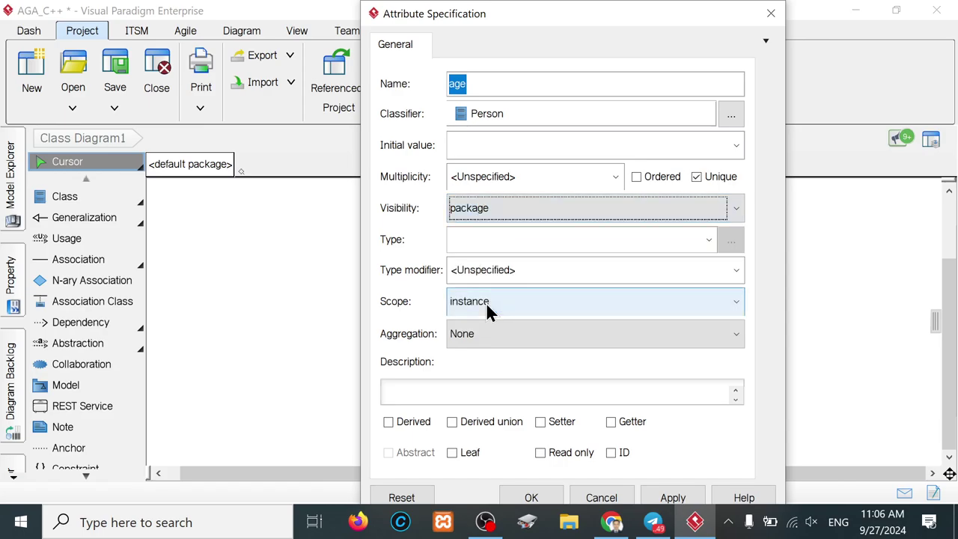
{"action": "left_click", "coordinate": [708, 240]}
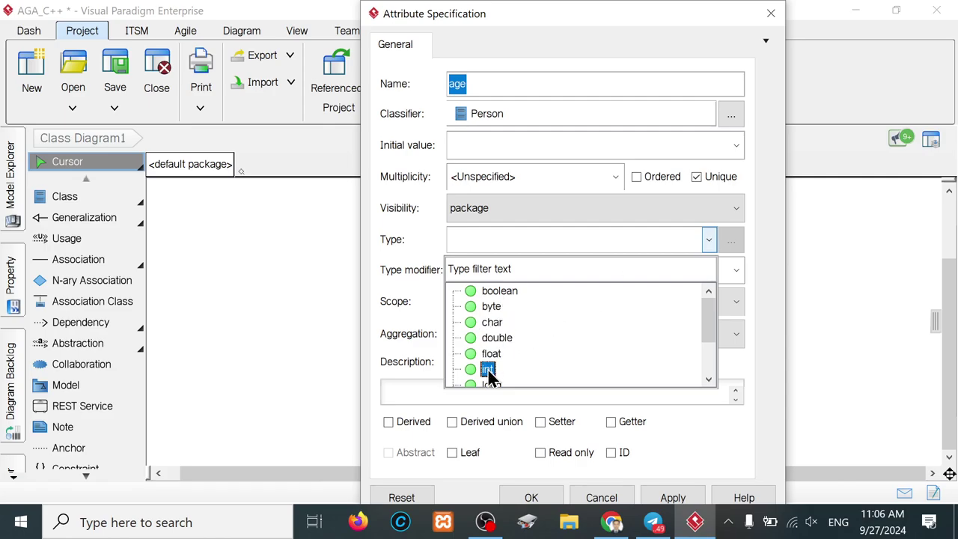
{"action": "left_click", "coordinate": [487, 369]}
{"action": "left_click", "coordinate": [531, 498]}
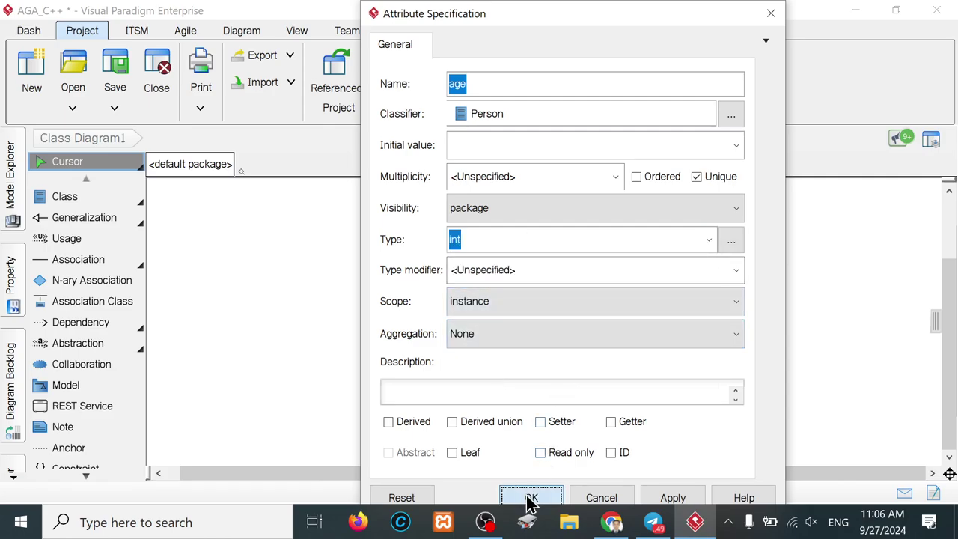
{"action": "left_click", "coordinate": [470, 394]}
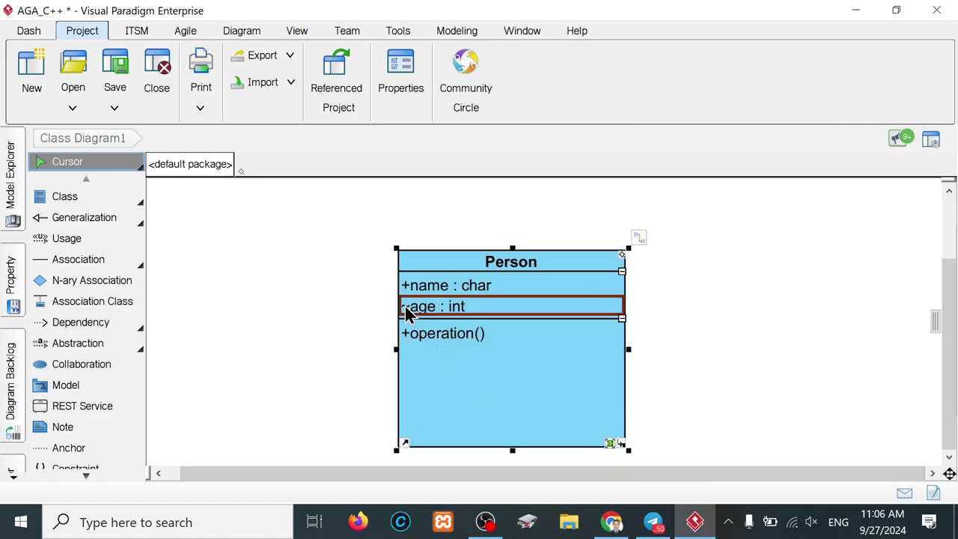
- Rename the operation to getage, fixing typos, so it reads +getage()
{"action": "right_click", "coordinate": [440, 326]}
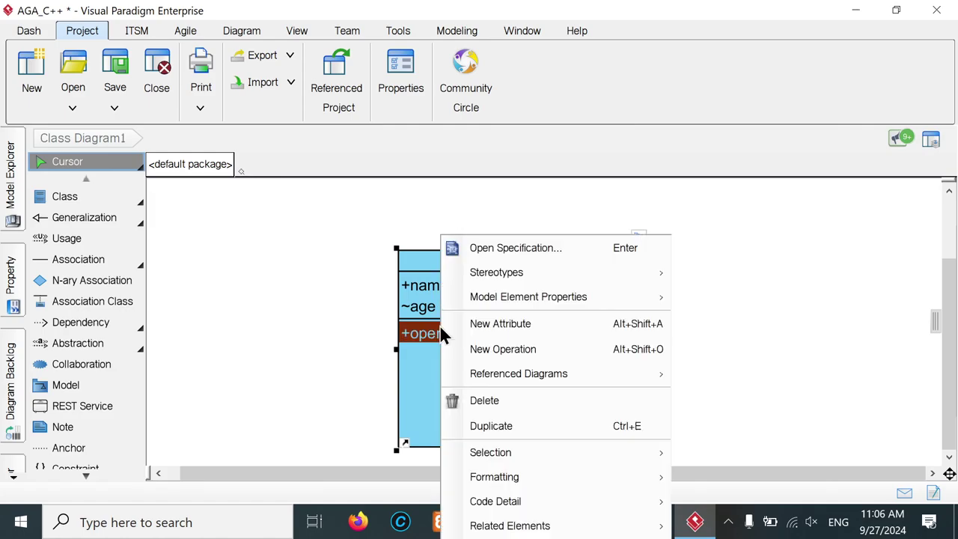
{"action": "left_click", "coordinate": [437, 340]}
{"action": "left_click", "coordinate": [432, 334]}
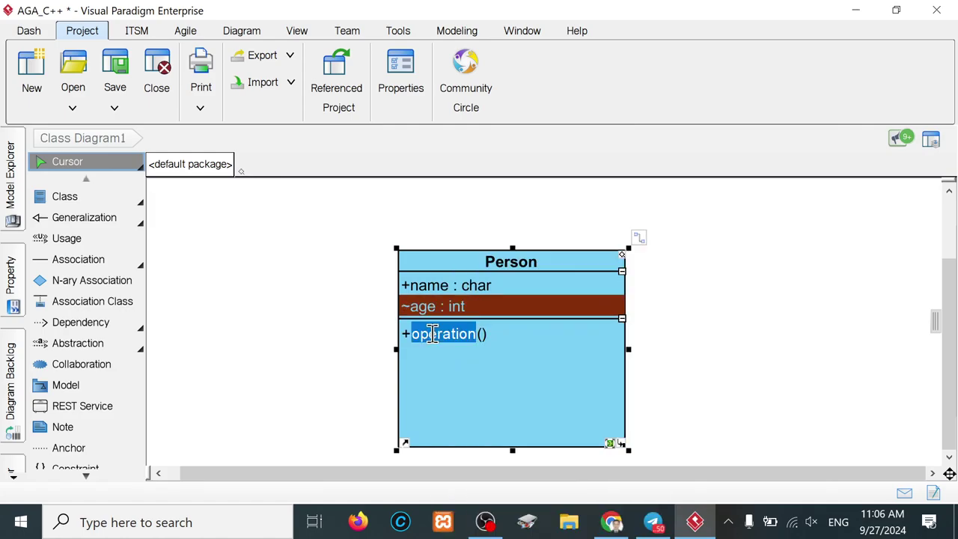
{"action": "type", "text": "walk"}
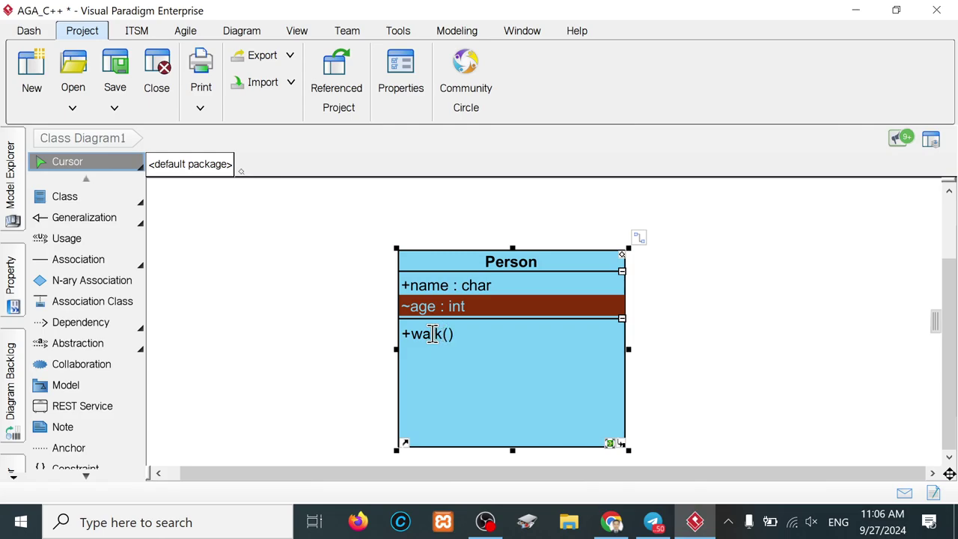
{"action": "key", "text": "BackSpace"}
{"action": "key", "text": "BackSpace"}
{"action": "type", "text": "getag"}
{"action": "type", "text": "a"}
{"action": "key", "text": "BackSpace"}
{"action": "type", "text": "e"}
{"action": "left_click", "coordinate": [463, 390]}
- Make the getage operation private with return type int, giving -getage() : int
{"action": "left_click", "coordinate": [434, 334]}
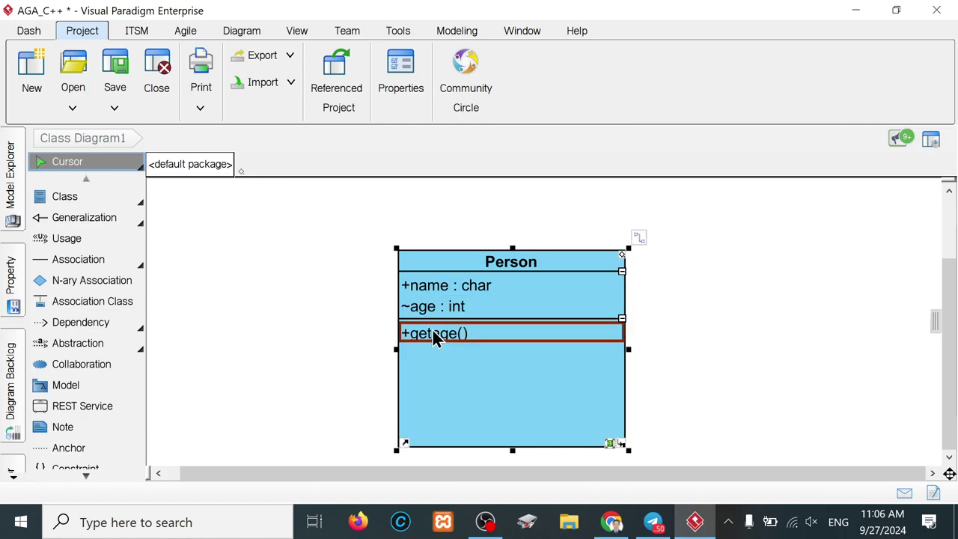
{"action": "right_click", "coordinate": [434, 334]}
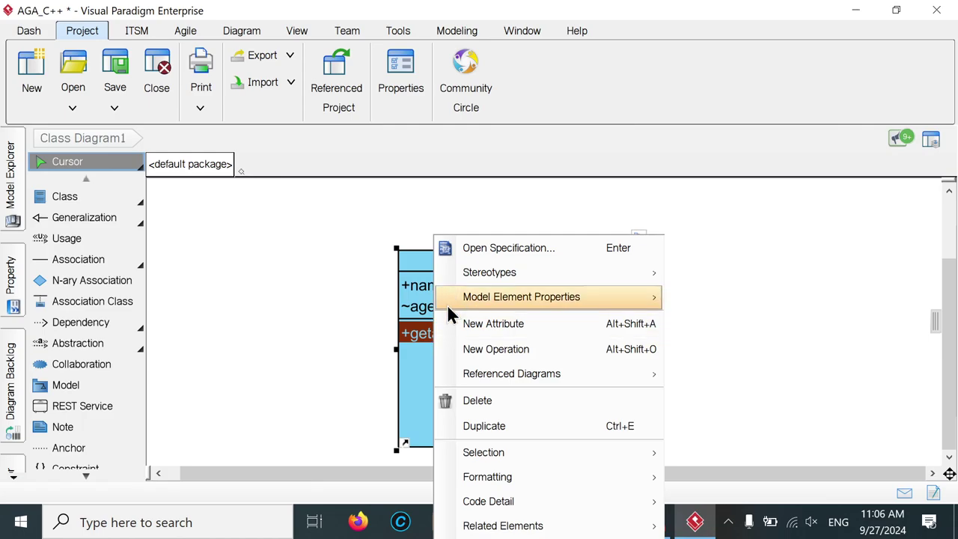
{"action": "left_click", "coordinate": [488, 250]}
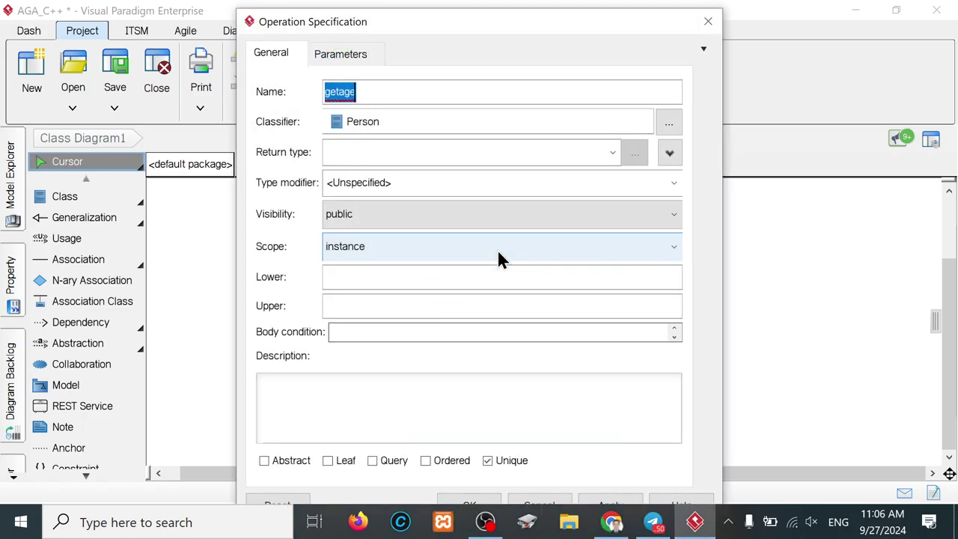
{"action": "left_click", "coordinate": [436, 216]}
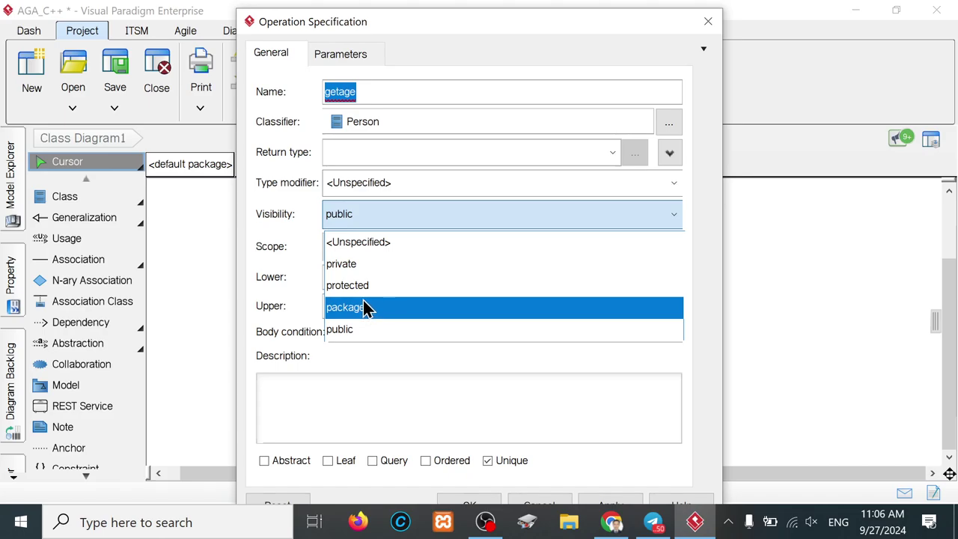
{"action": "left_click", "coordinate": [353, 263]}
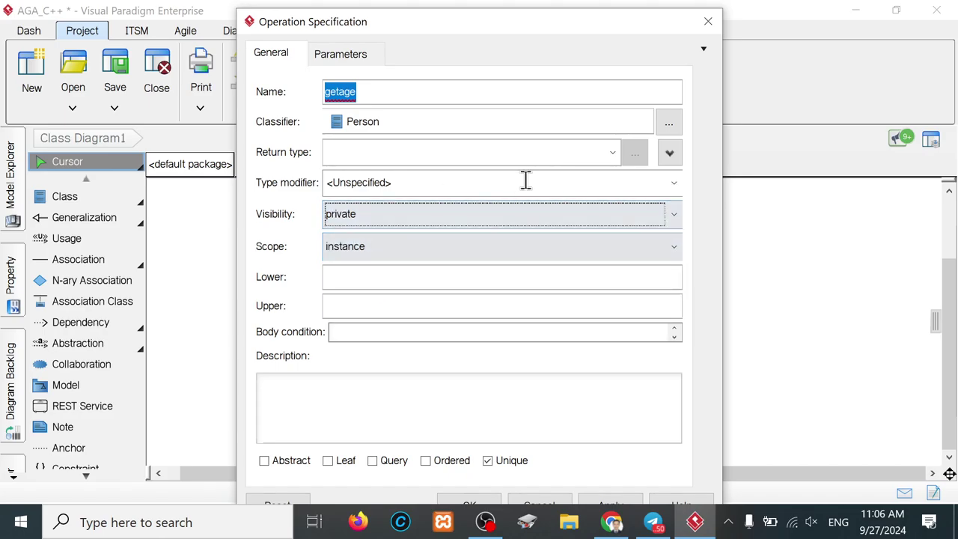
{"action": "left_click", "coordinate": [613, 153]}
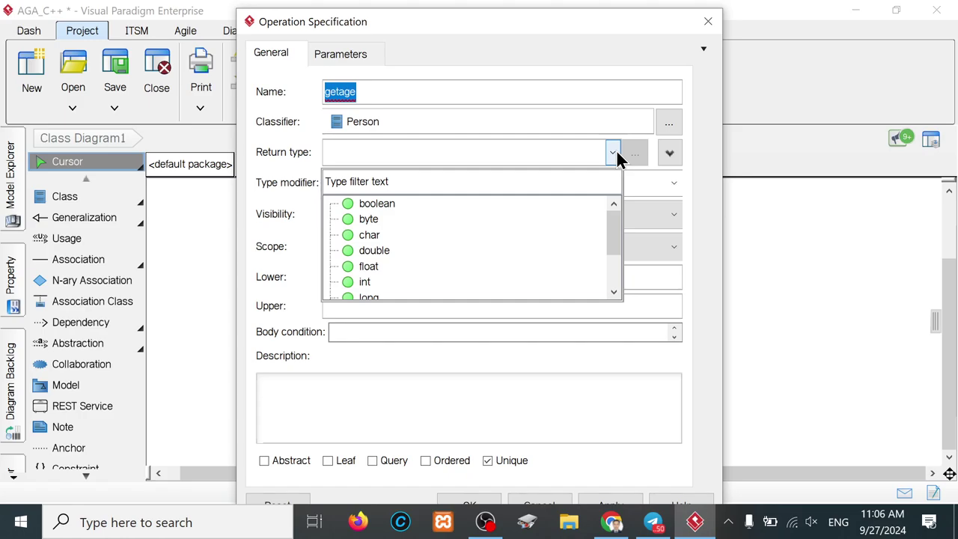
{"action": "left_click", "coordinate": [367, 282]}
{"action": "left_click", "coordinate": [471, 506]}
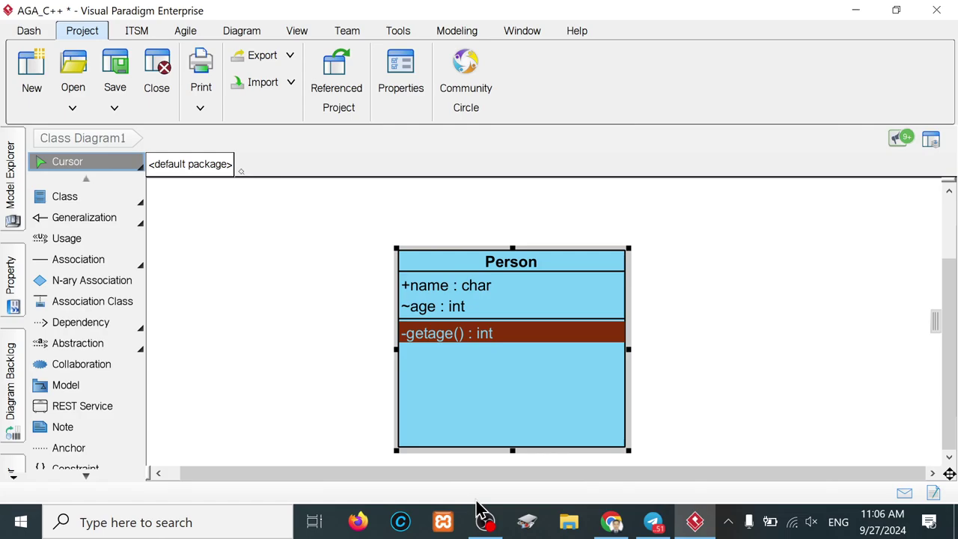
- Clear the diagram selection and select the whole Person class
{"action": "left_click", "coordinate": [782, 338]}
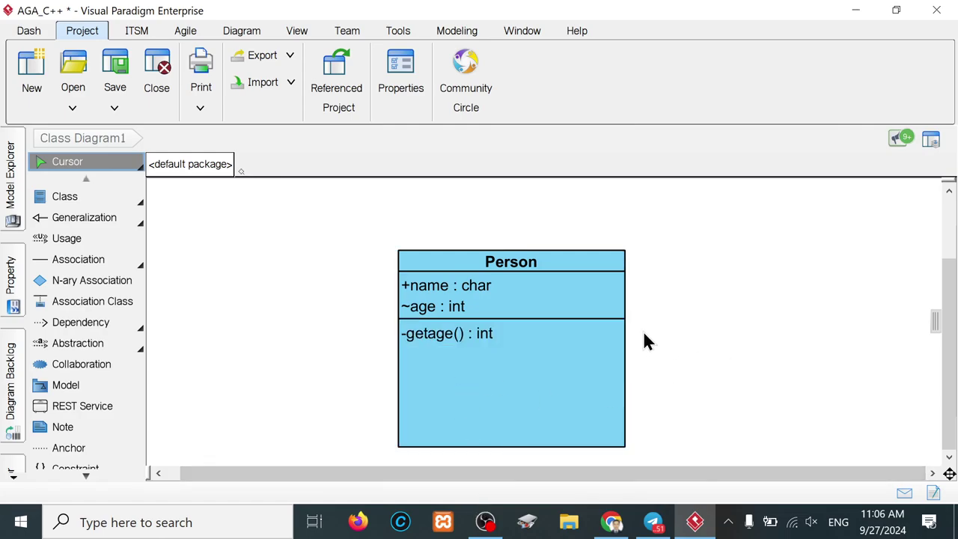
{"action": "right_click", "coordinate": [431, 342]}
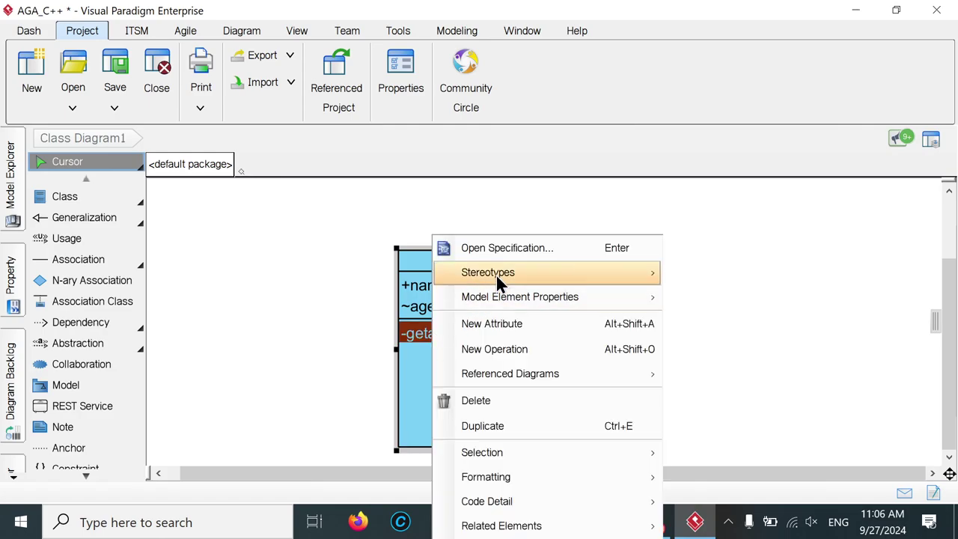
{"action": "left_click", "coordinate": [475, 387]}
- Add a new operation named setage to Person, closing the stray Referenced Project window
{"action": "left_click", "coordinate": [556, 379]}
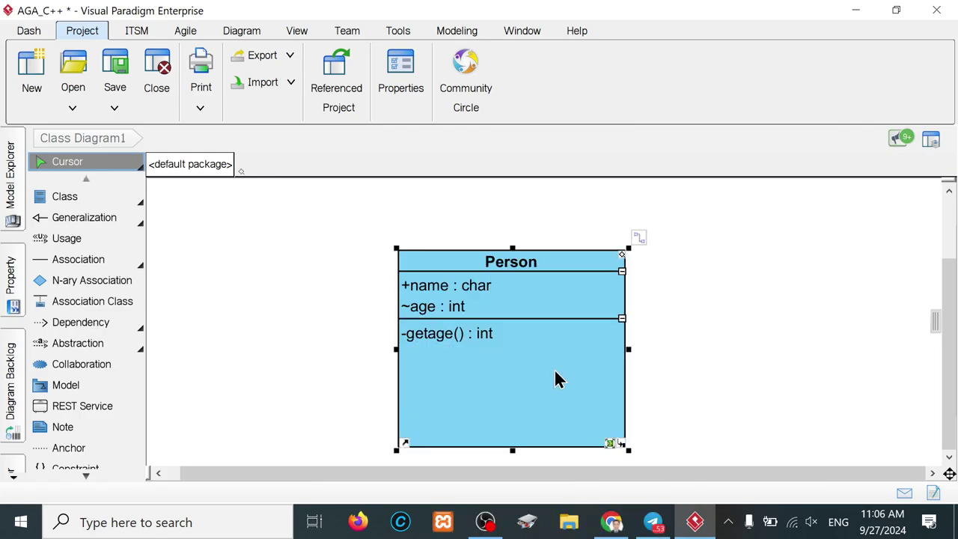
{"action": "right_click", "coordinate": [555, 379]}
{"action": "mouse_move", "coordinate": [594, 12]}
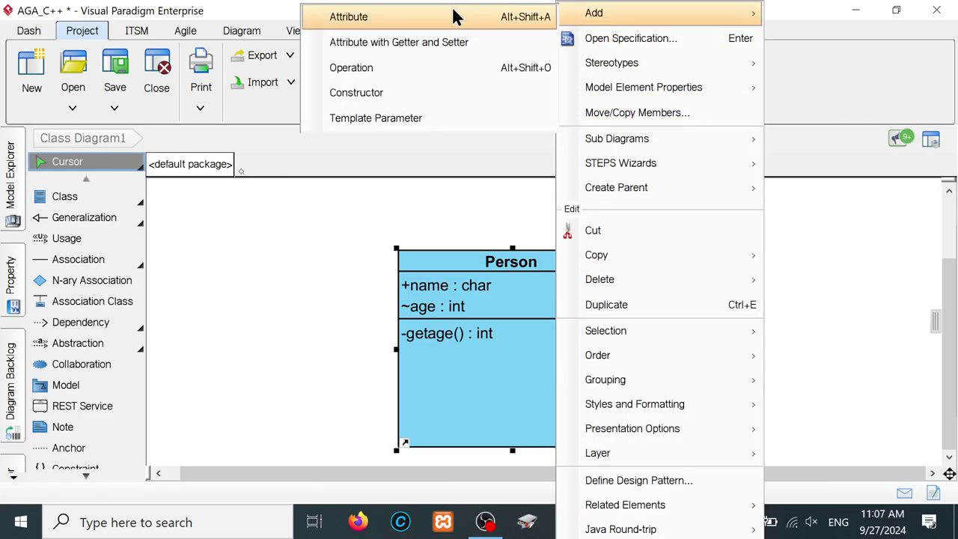
{"action": "double_click", "coordinate": [366, 68]}
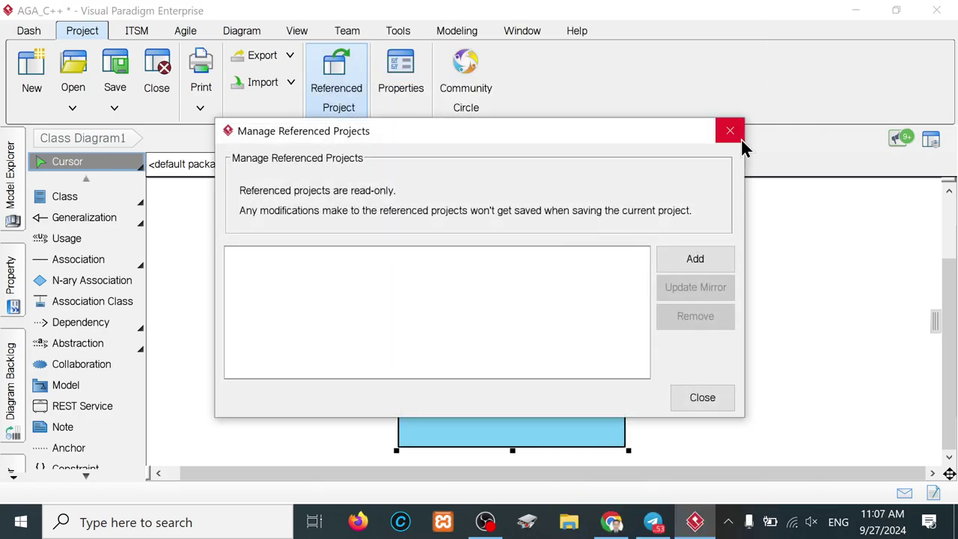
{"action": "left_click", "coordinate": [730, 133]}
{"action": "left_click", "coordinate": [461, 360]}
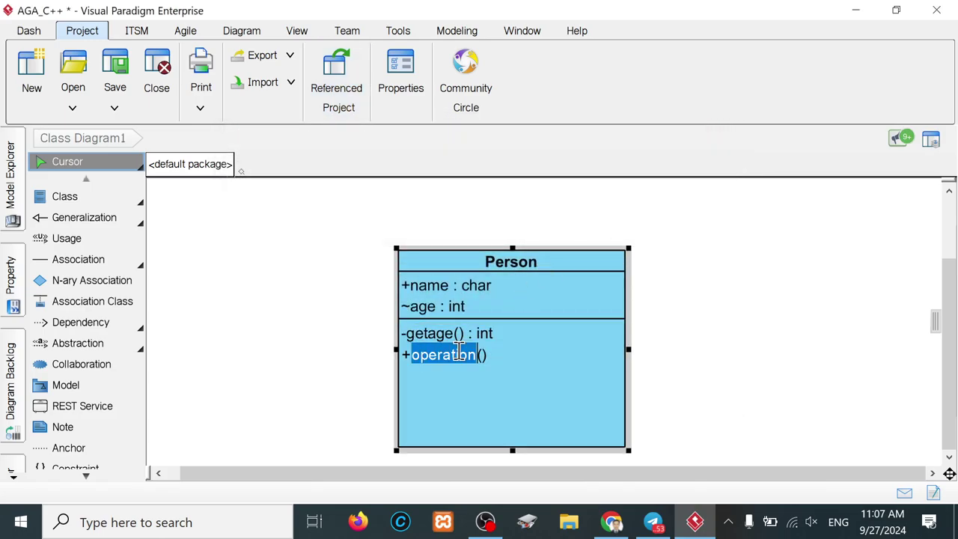
{"action": "type", "text": "setage"}
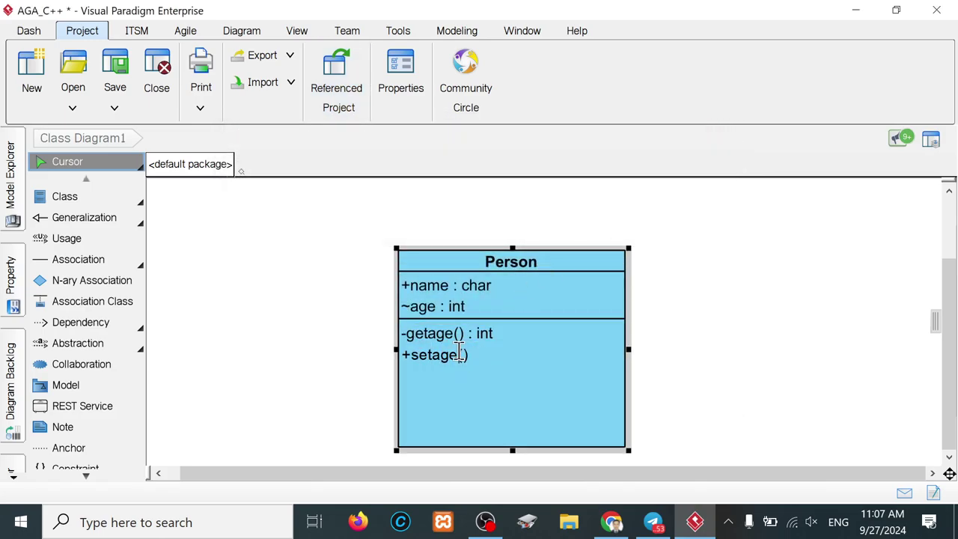
{"action": "left_click", "coordinate": [499, 414]}
{"action": "left_click", "coordinate": [462, 359]}
- Make setage protected returning int (#setage() : int), then drag Person toward the upper left
{"action": "right_click", "coordinate": [461, 357]}
{"action": "mouse_move", "coordinate": [520, 273]}
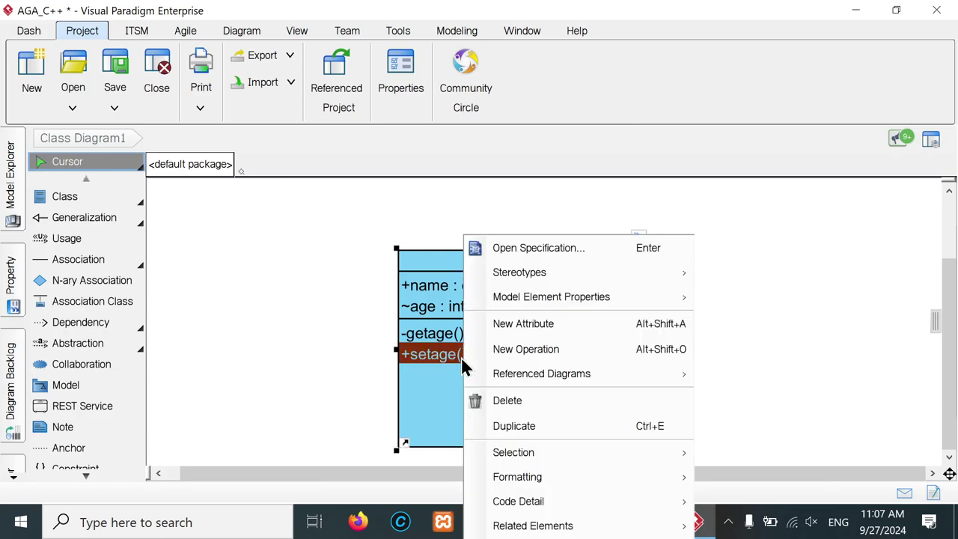
{"action": "left_click", "coordinate": [562, 250]}
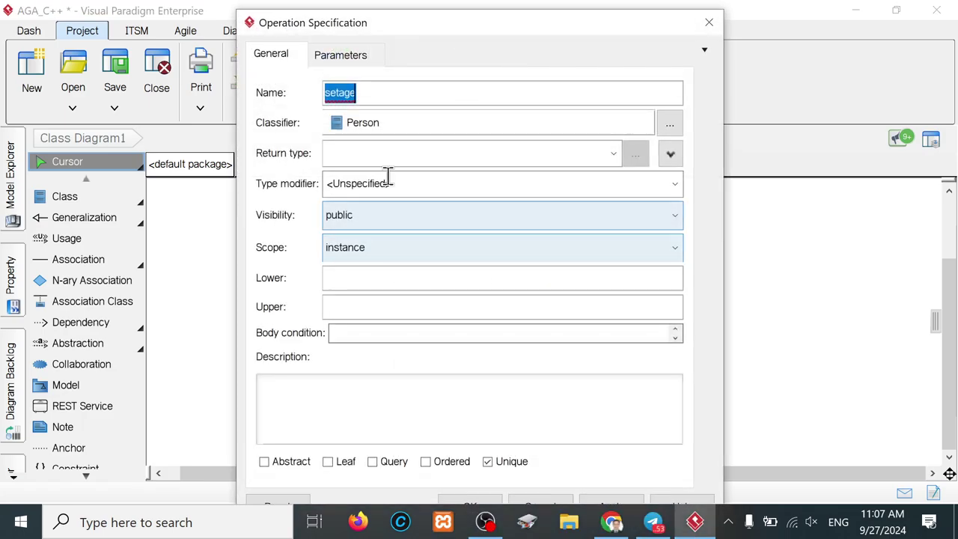
{"action": "left_click", "coordinate": [614, 153]}
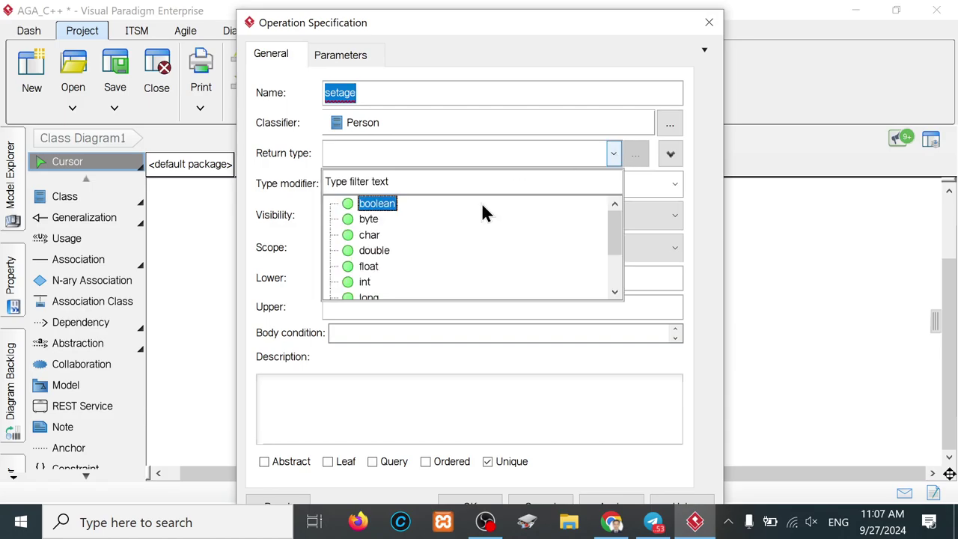
{"action": "left_click", "coordinate": [372, 282]}
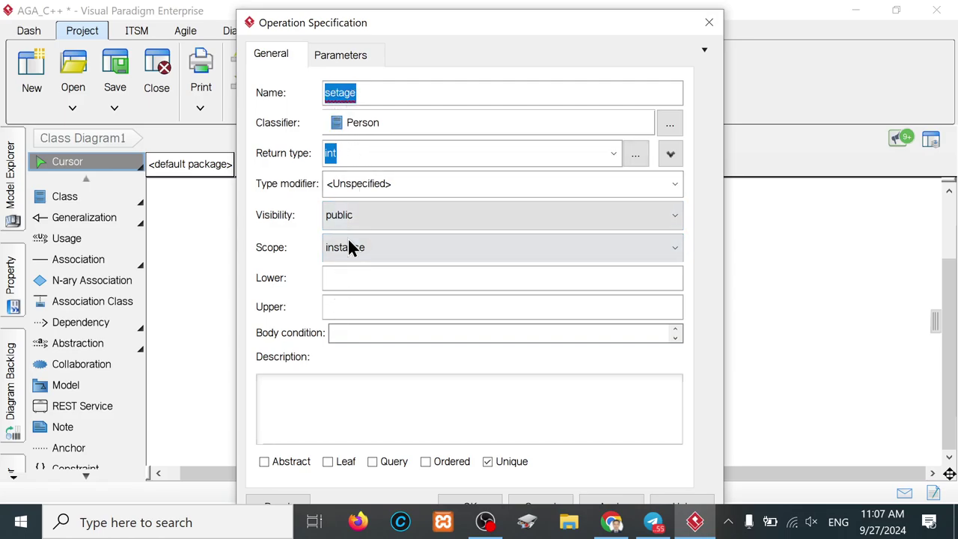
{"action": "left_click", "coordinate": [372, 215]}
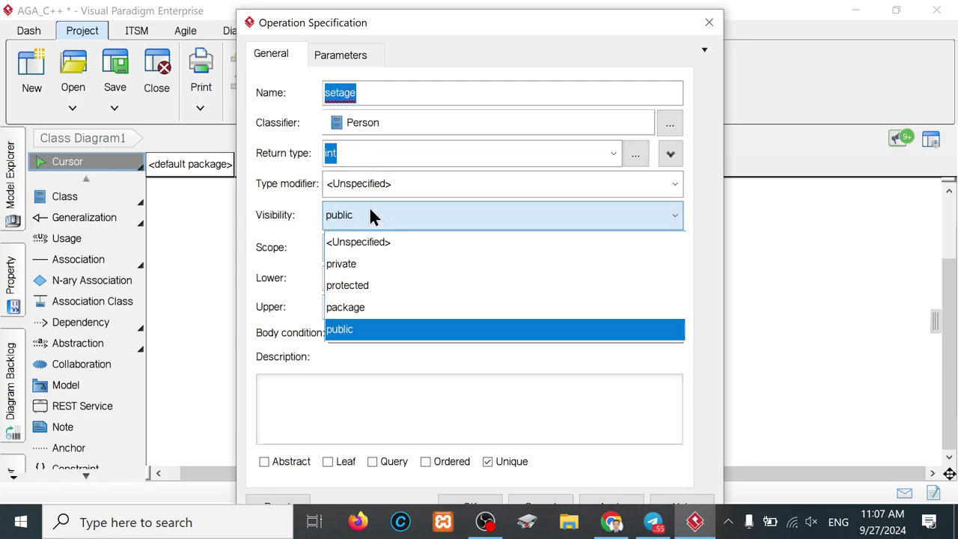
{"action": "left_click", "coordinate": [355, 286]}
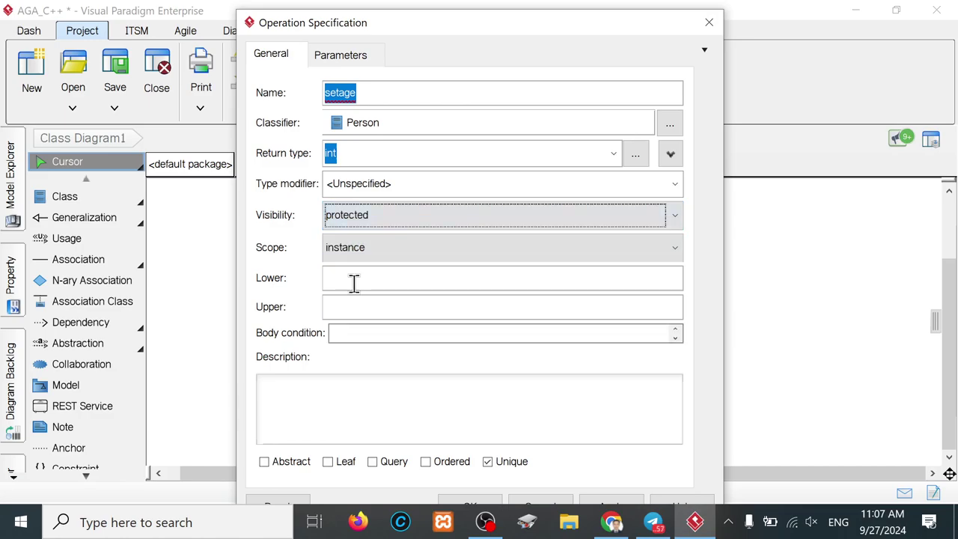
{"action": "left_click", "coordinate": [482, 506]}
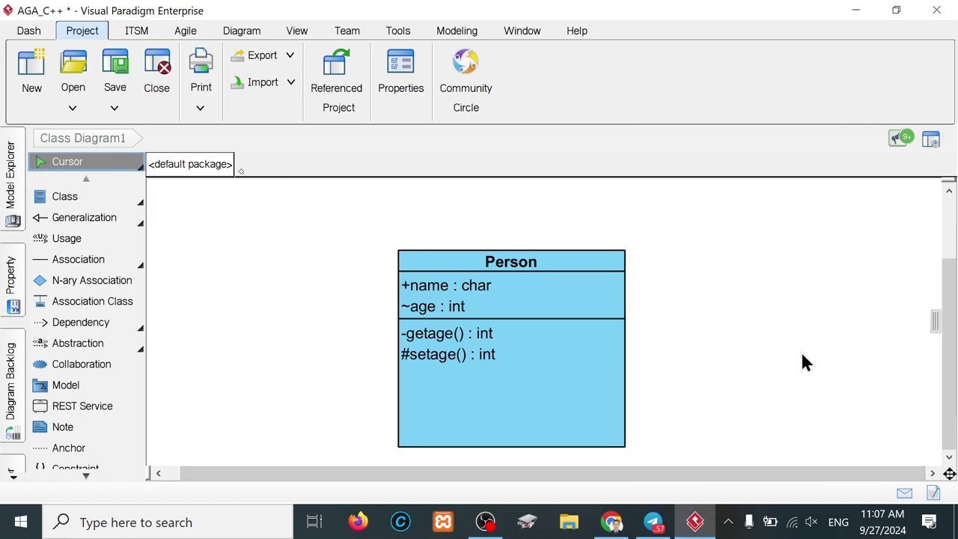
{"action": "left_click", "coordinate": [586, 327]}
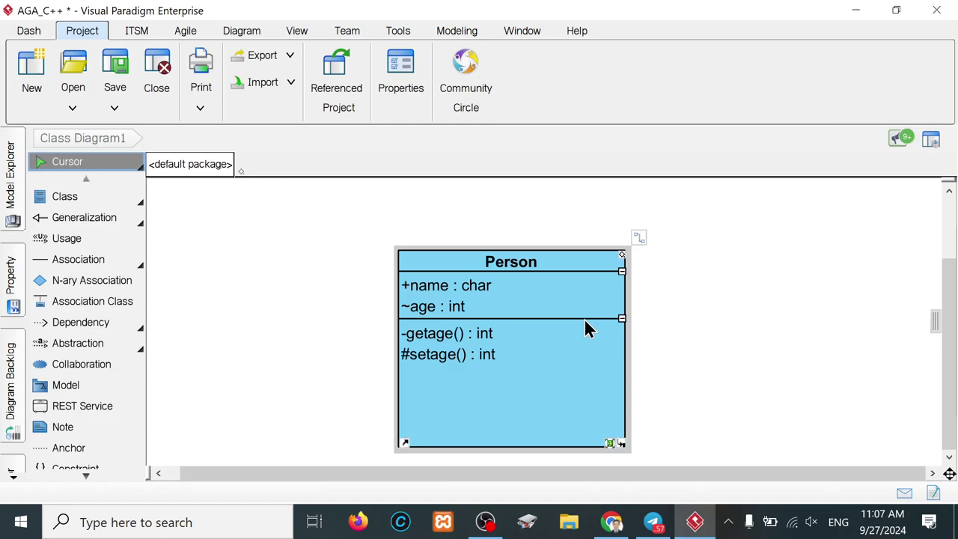
{"action": "left_click_drag", "start_coordinate": [483, 265], "coordinate": [310, 219]}
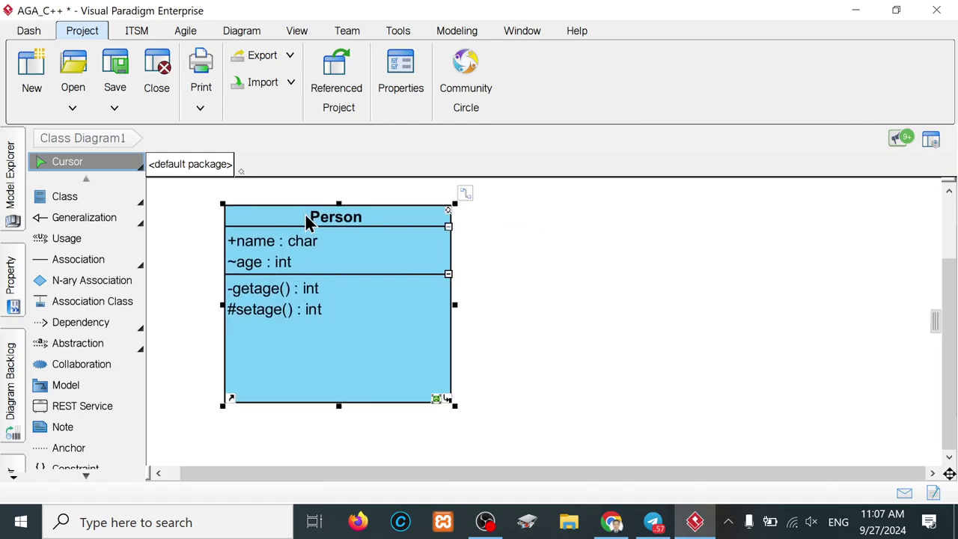
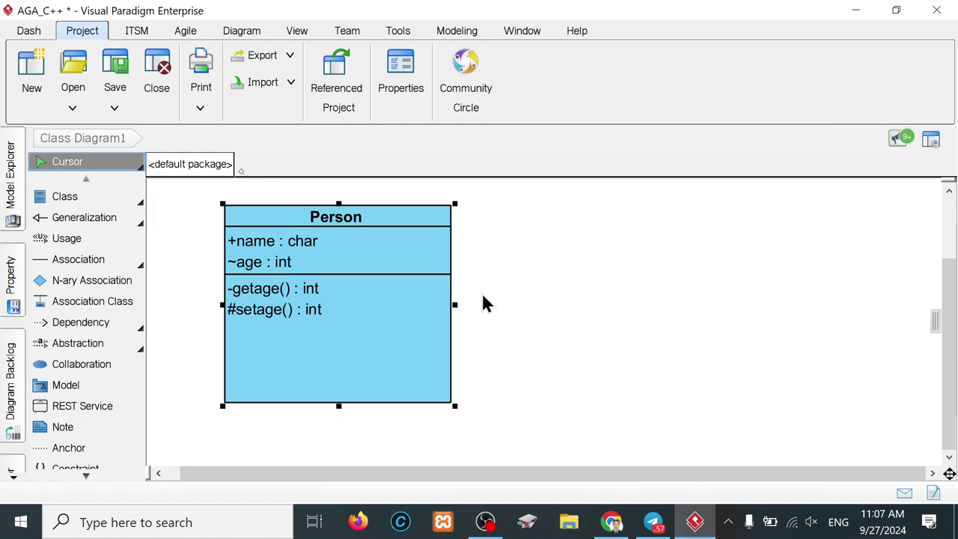
- Switch to Telegram and scroll the General chat to the .docx files shared on September 27
{"action": "left_click", "coordinate": [569, 522]}
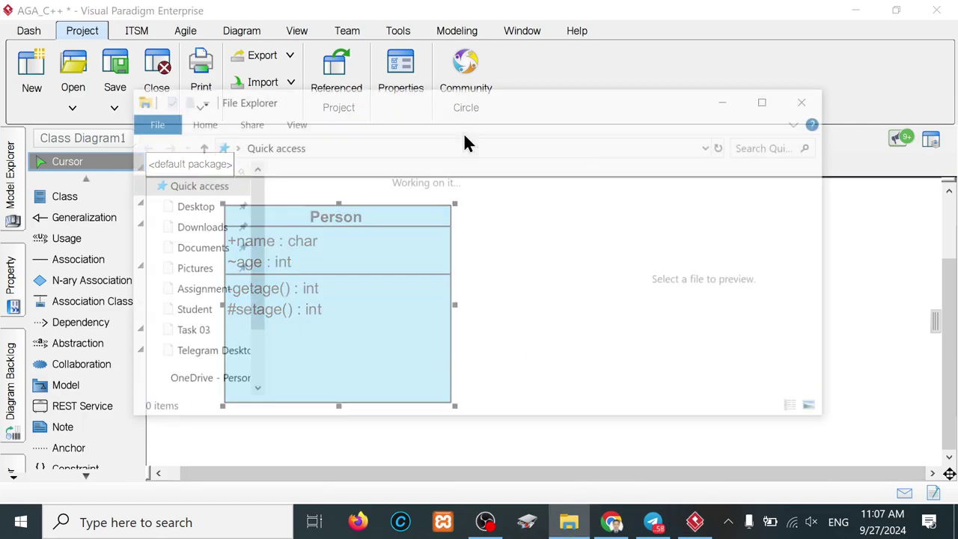
{"action": "left_click", "coordinate": [653, 522]}
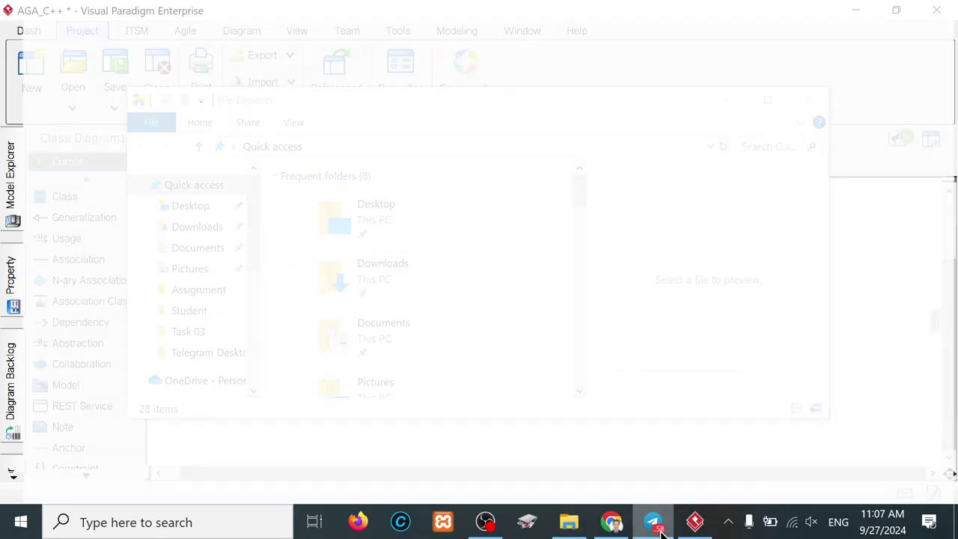
{"action": "scroll", "coordinate": [354, 319], "scroll_direction": "down", "scroll_amount": 3}
{"action": "scroll", "coordinate": [355, 324], "scroll_direction": "down", "scroll_amount": 3}
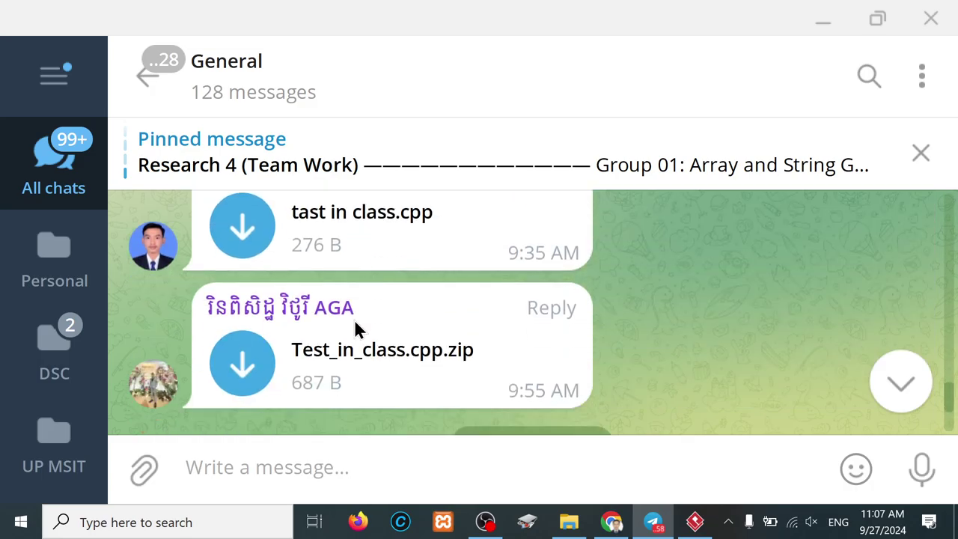
{"action": "scroll", "coordinate": [355, 323], "scroll_direction": "down", "scroll_amount": 3}
{"action": "scroll", "coordinate": [355, 323], "scroll_direction": "down", "scroll_amount": 3}
{"action": "scroll", "coordinate": [355, 324], "scroll_direction": "up", "scroll_amount": 3}
{"action": "scroll", "coordinate": [354, 319], "scroll_direction": "up", "scroll_amount": 1}
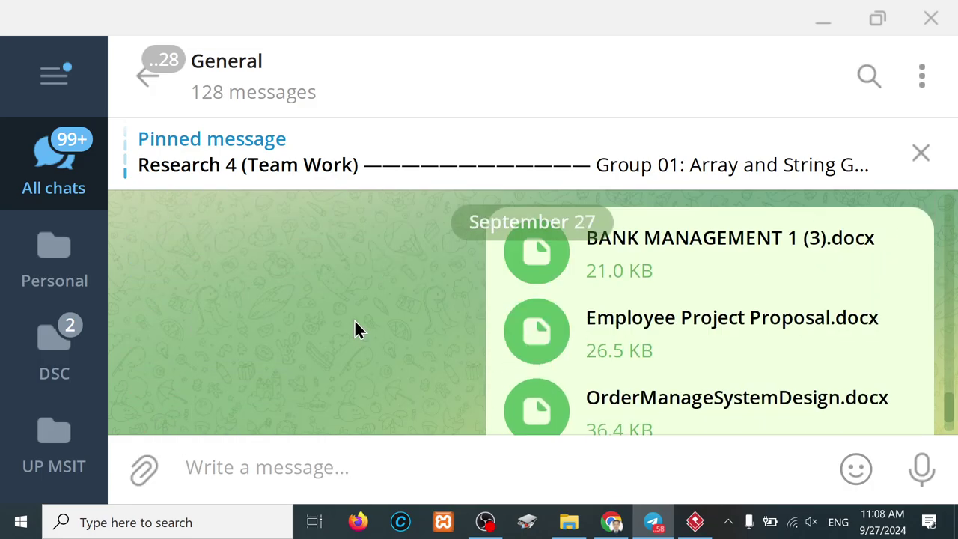
{"action": "scroll", "coordinate": [354, 319], "scroll_direction": "down", "scroll_amount": 1}
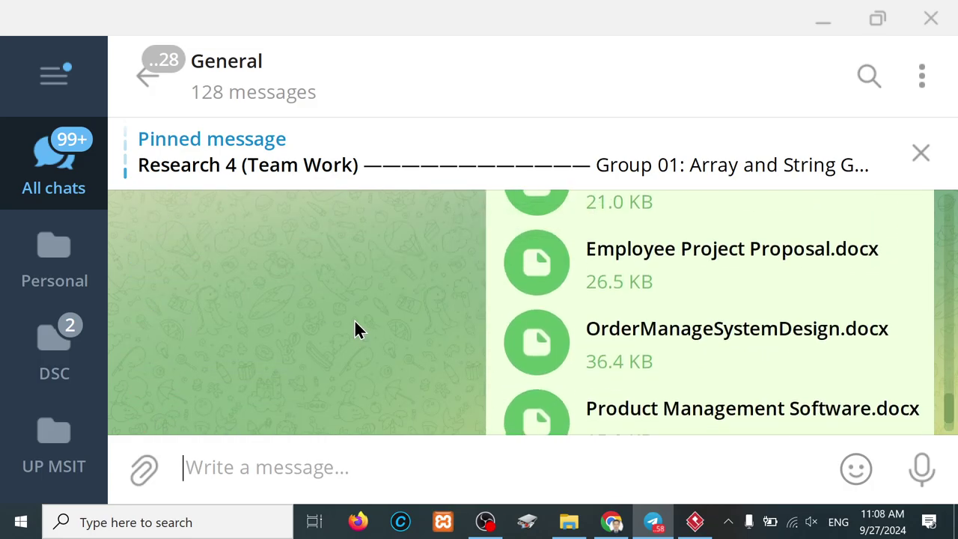
{"action": "scroll", "coordinate": [547, 329], "scroll_direction": "up", "scroll_amount": 1}
{"action": "scroll", "coordinate": [547, 342], "scroll_direction": "up", "scroll_amount": 1}
- Open BANK MANAGEMENT 1 (3).docx in Word's Protected View and scroll through it
{"action": "left_click", "coordinate": [538, 330]}
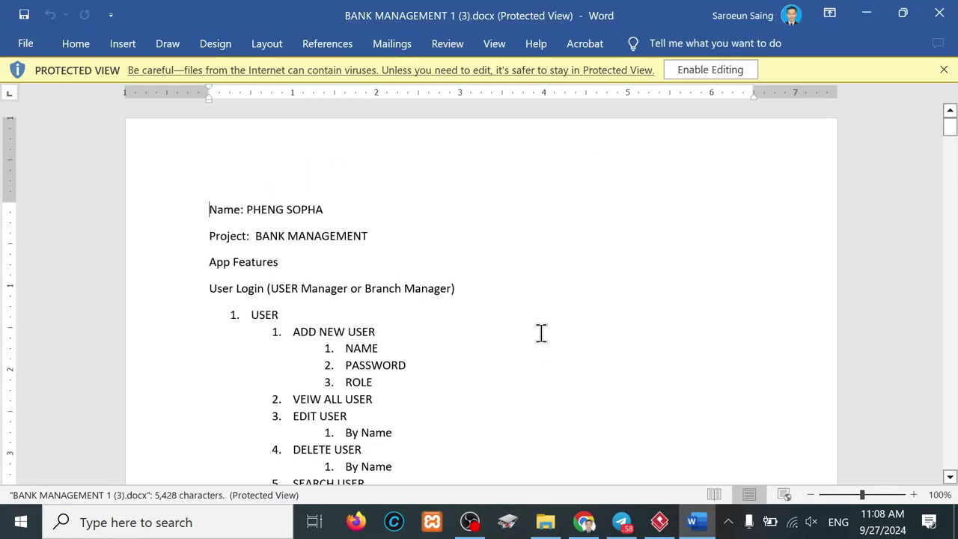
{"action": "scroll", "coordinate": [541, 331], "scroll_direction": "down", "scroll_amount": 5}
{"action": "scroll", "coordinate": [541, 332], "scroll_direction": "down", "scroll_amount": 3}
{"action": "scroll", "coordinate": [541, 332], "scroll_direction": "up", "scroll_amount": 3}
{"action": "scroll", "coordinate": [542, 331], "scroll_direction": "up", "scroll_amount": 1}
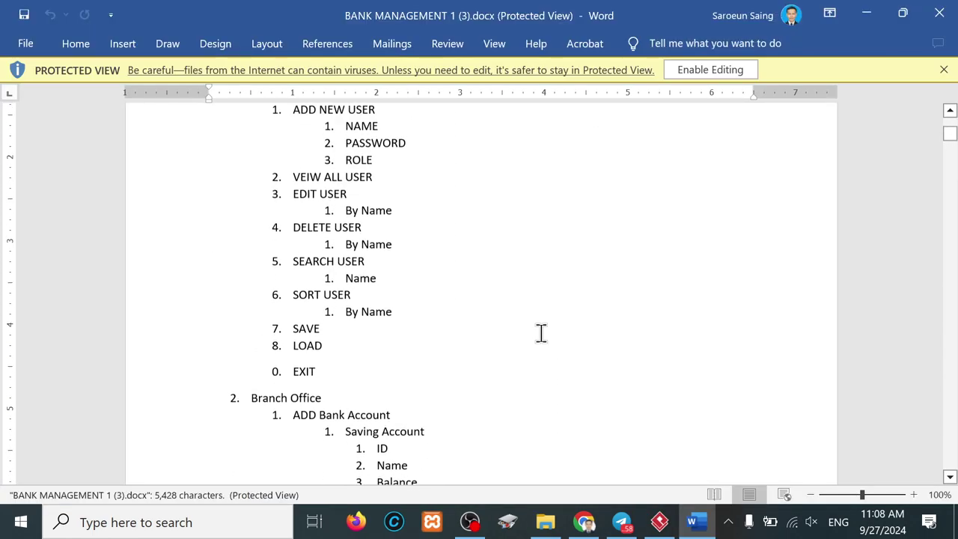
{"action": "scroll", "coordinate": [541, 332], "scroll_direction": "up", "scroll_amount": 1}
{"action": "scroll", "coordinate": [541, 331], "scroll_direction": "down", "scroll_amount": 1}
{"action": "scroll", "coordinate": [542, 332], "scroll_direction": "up", "scroll_amount": 1}
{"action": "scroll", "coordinate": [541, 333], "scroll_direction": "up", "scroll_amount": 1}
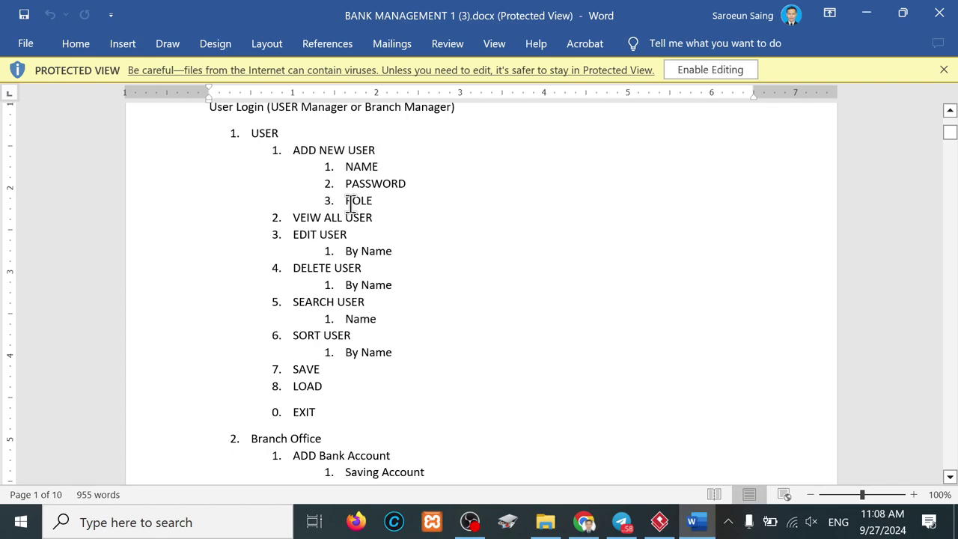
{"action": "scroll", "coordinate": [349, 204], "scroll_direction": "down", "scroll_amount": 4}
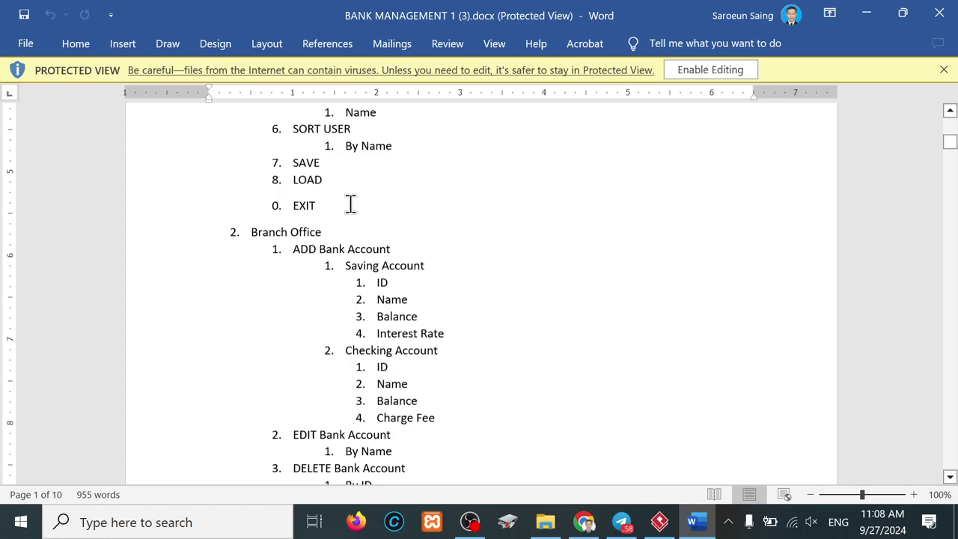
{"action": "scroll", "coordinate": [344, 213], "scroll_direction": "down", "scroll_amount": 2}
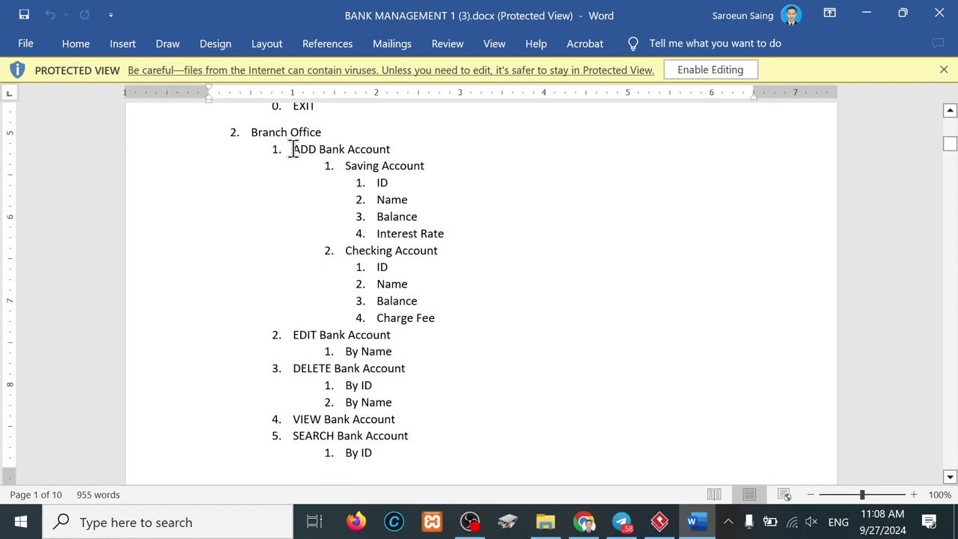
- Highlight the ADD and EDIT Bank Account items and the Saving Account fields while reading
{"action": "left_click_drag", "start_coordinate": [293, 149], "coordinate": [368, 149]}
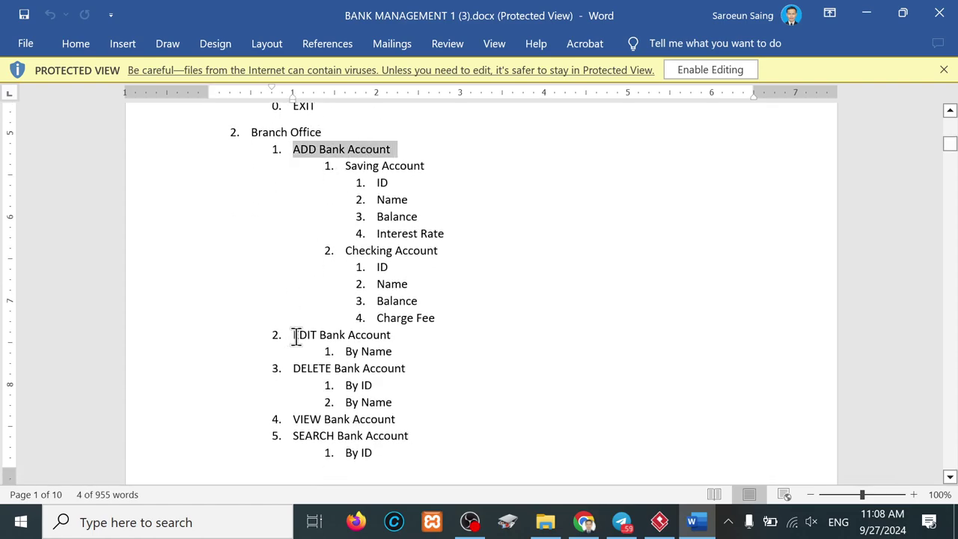
{"action": "left_click_drag", "start_coordinate": [292, 335], "coordinate": [416, 341]}
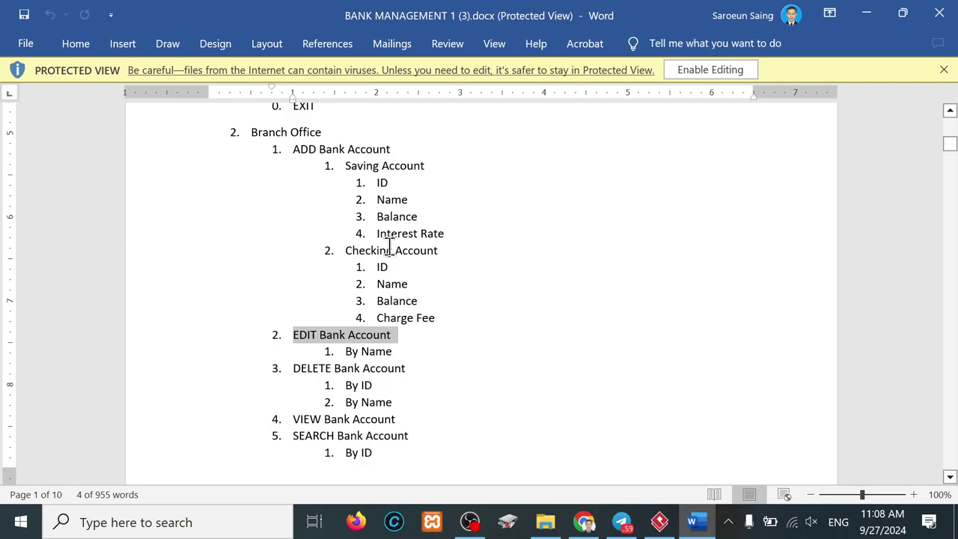
{"action": "left_click_drag", "start_coordinate": [378, 183], "coordinate": [445, 234]}
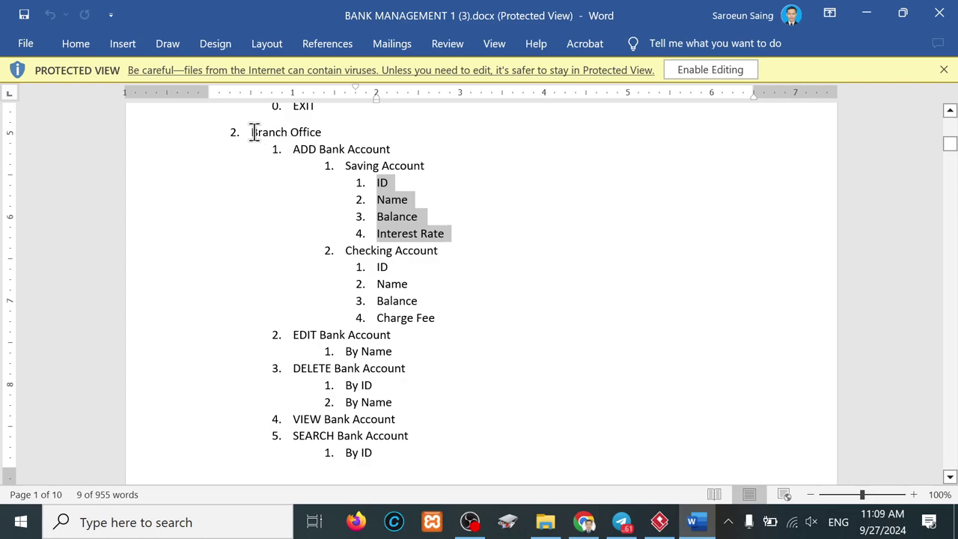
{"action": "mouse_move", "coordinate": [252, 132]}
{"action": "left_mouse_down"}
{"action": "mouse_move", "coordinate": [322, 132]}
{"action": "mouse_move", "coordinate": [424, 166]}
{"action": "left_mouse_up"}
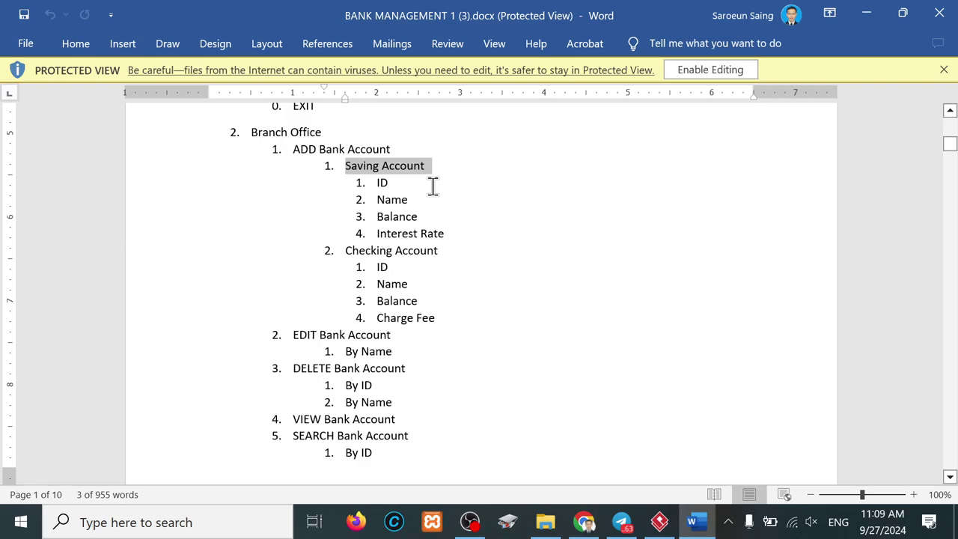
- Back in Visual Paradigm, shrink the Person class box to fit its contents
{"action": "left_click", "coordinate": [659, 521]}
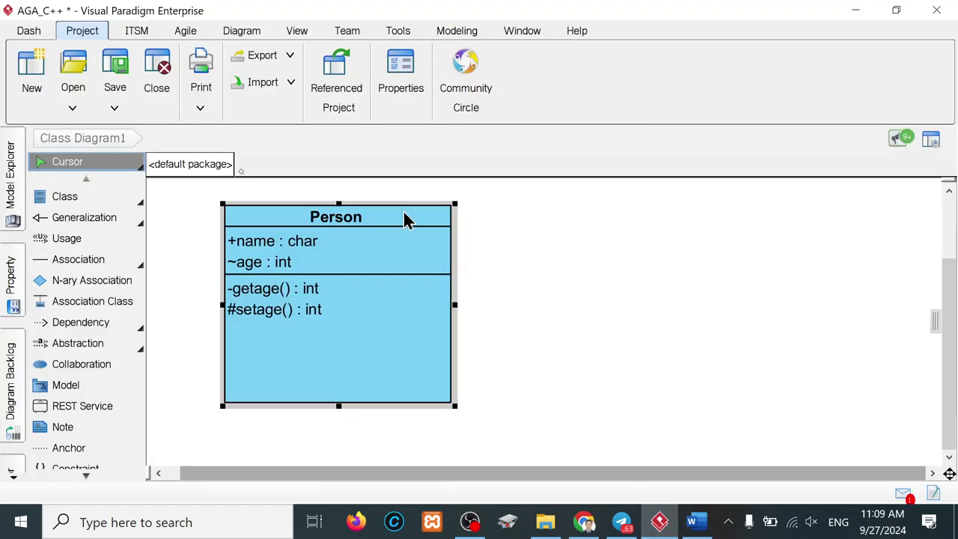
{"action": "left_click_drag", "start_coordinate": [344, 406], "coordinate": [335, 361]}
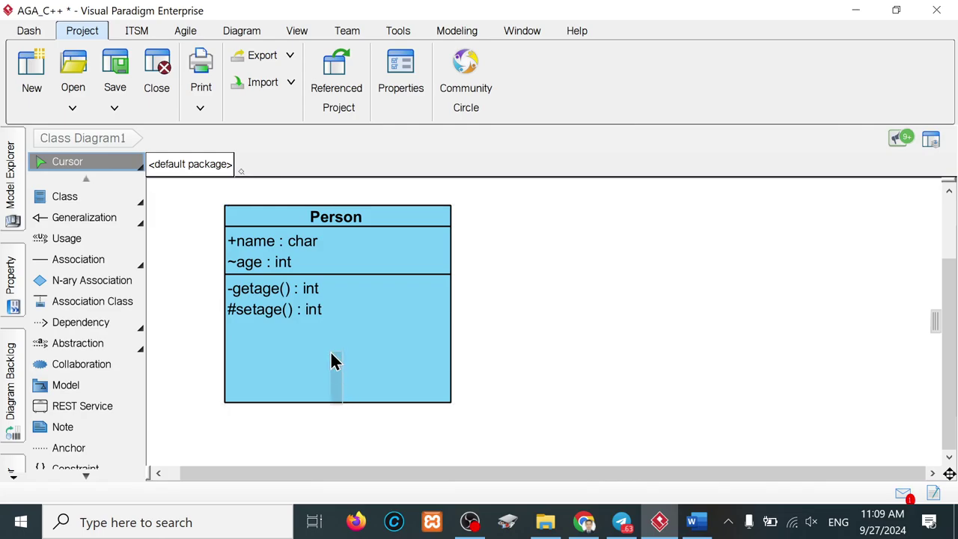
{"action": "left_click", "coordinate": [338, 402]}
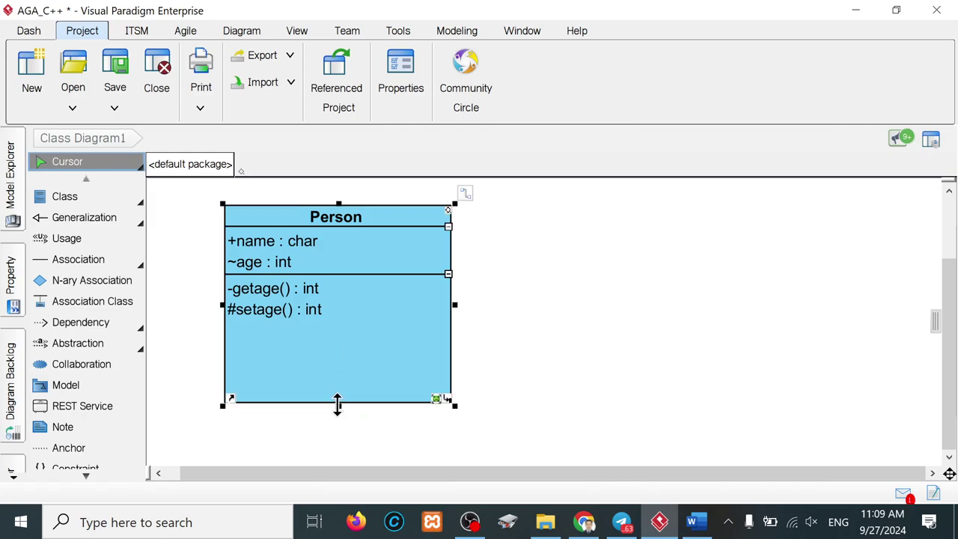
{"action": "left_click_drag", "start_coordinate": [338, 406], "coordinate": [333, 337]}
- Add a new attribute named id to the Person class
{"action": "left_click", "coordinate": [271, 243]}
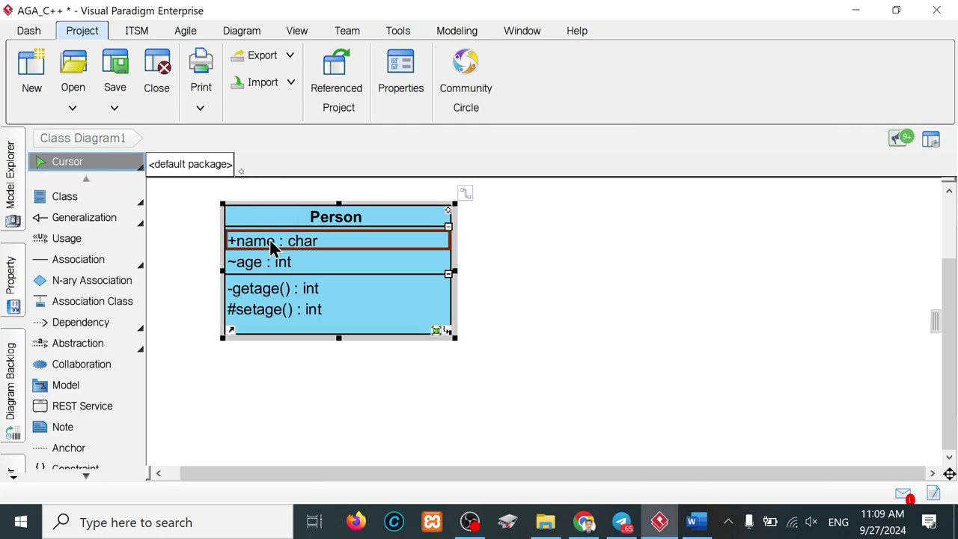
{"action": "right_click", "coordinate": [271, 243]}
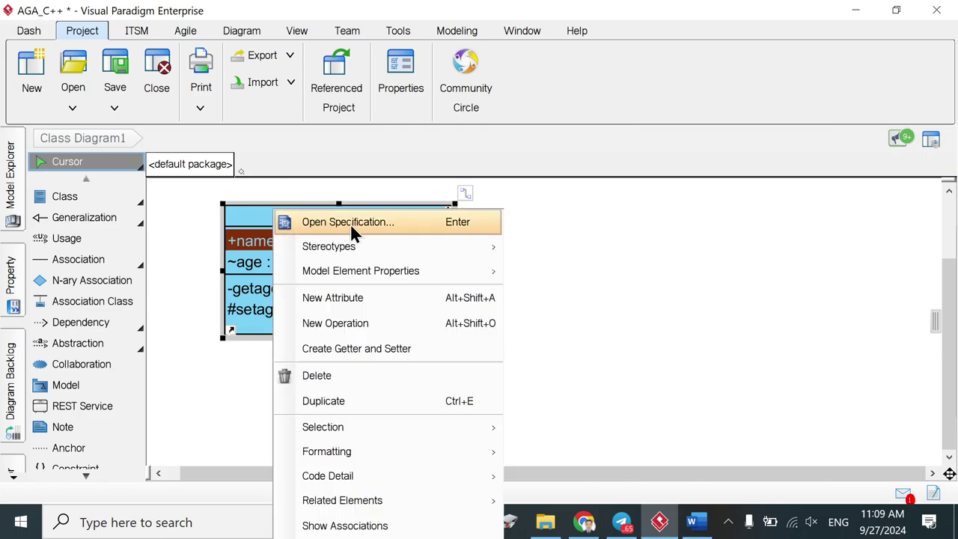
{"action": "key", "text": "Escape"}
{"action": "left_click", "coordinate": [275, 225]}
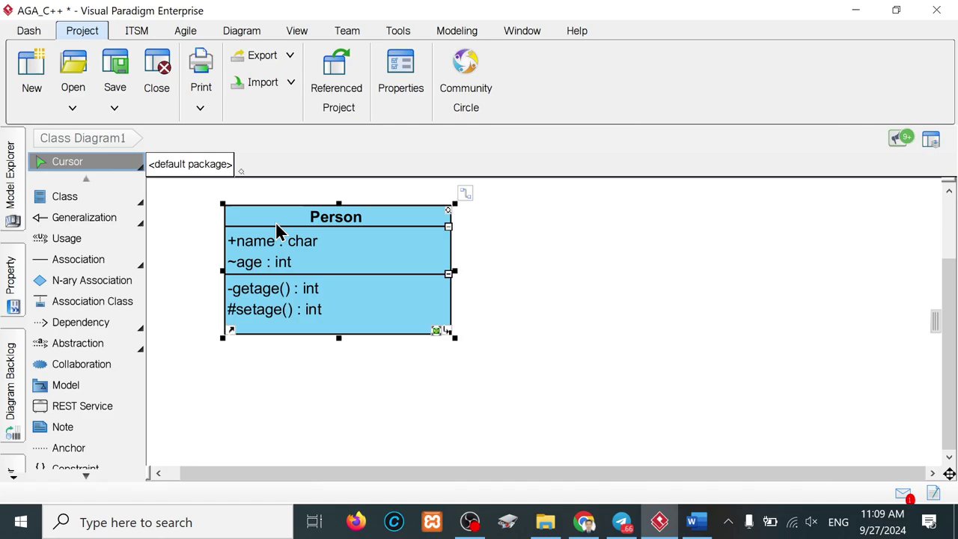
{"action": "right_click", "coordinate": [277, 225]}
{"action": "mouse_move", "coordinate": [378, 13]}
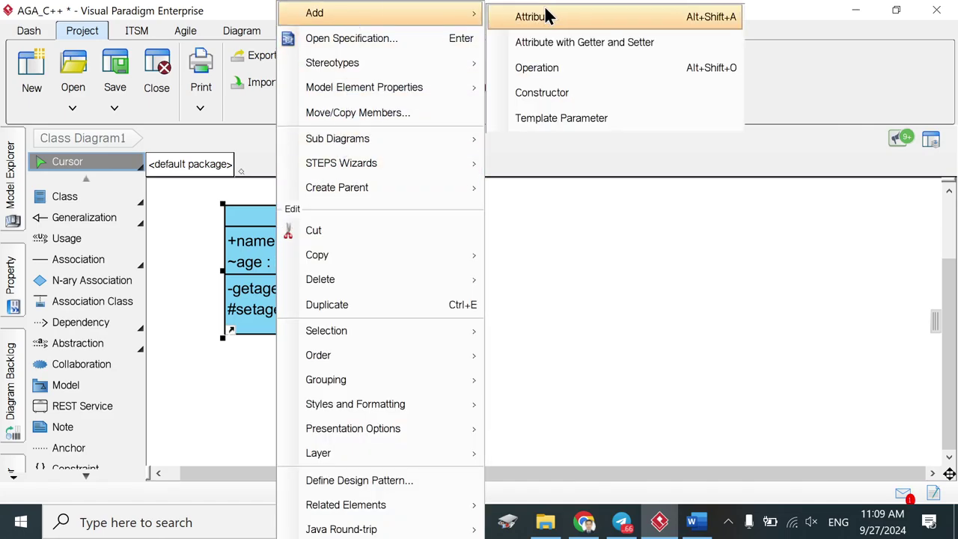
{"action": "left_click", "coordinate": [563, 23]}
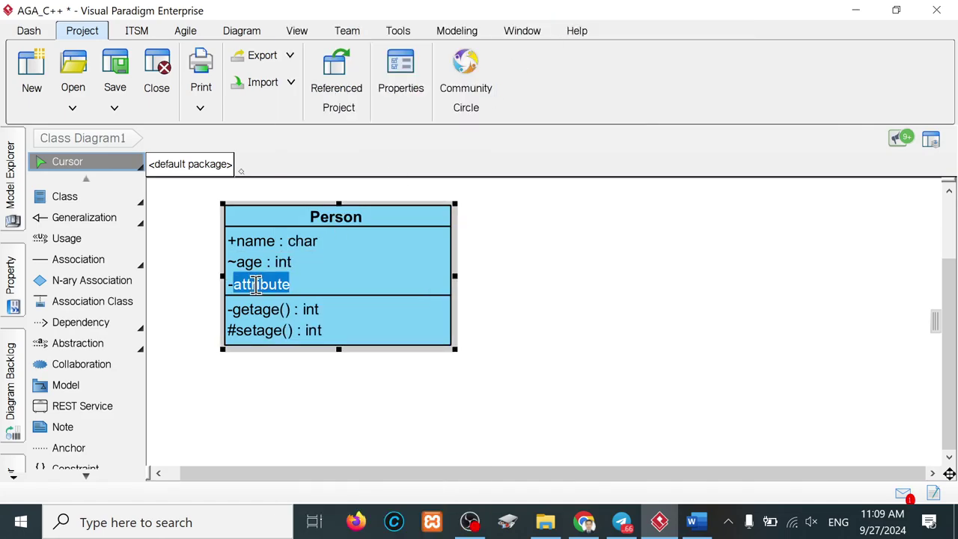
{"action": "type", "text": "id"}
{"action": "left_click", "coordinate": [274, 288]}
{"action": "right_click", "coordinate": [274, 287]}
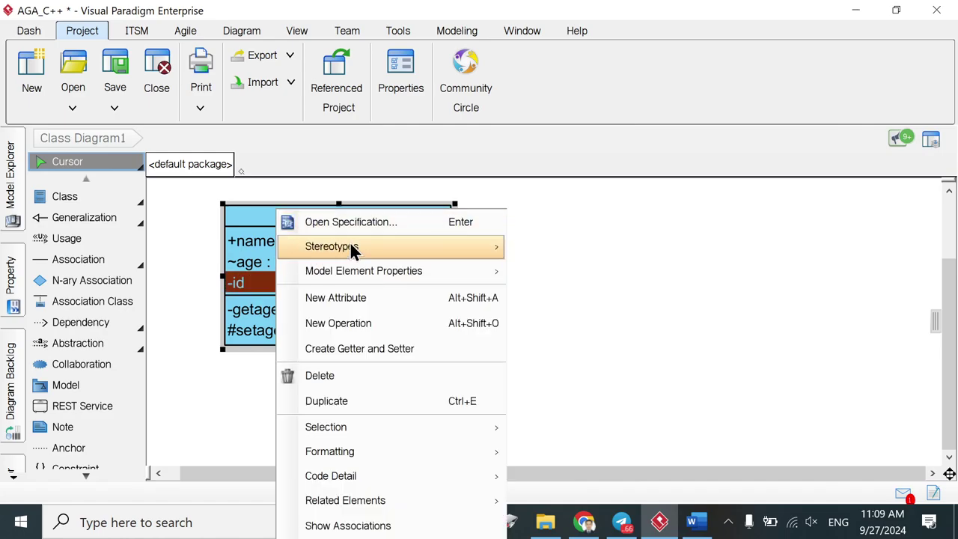
- In the id attribute's specification, set visibility public and type int, keeping aggregation None
{"action": "left_click", "coordinate": [366, 222]}
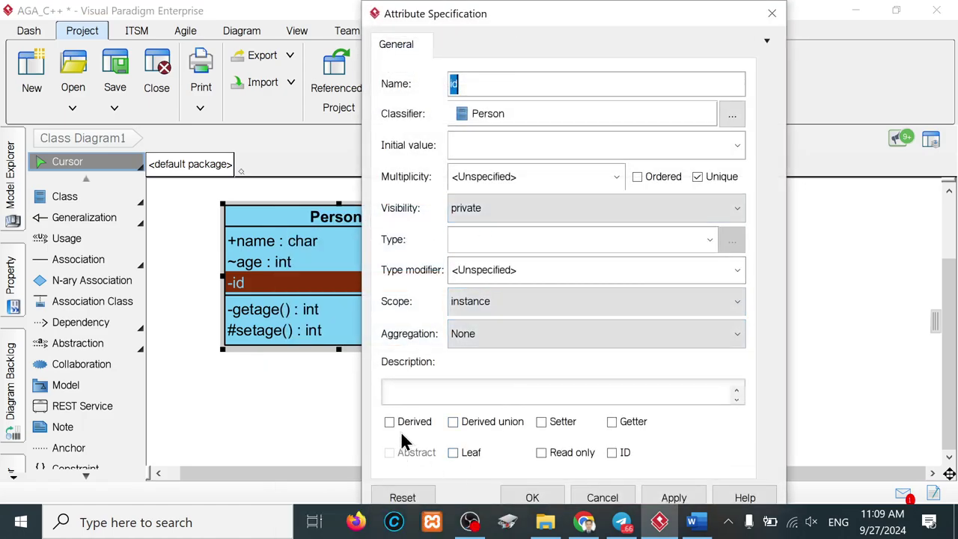
{"action": "left_click", "coordinate": [587, 334]}
{"action": "left_click", "coordinate": [586, 335]}
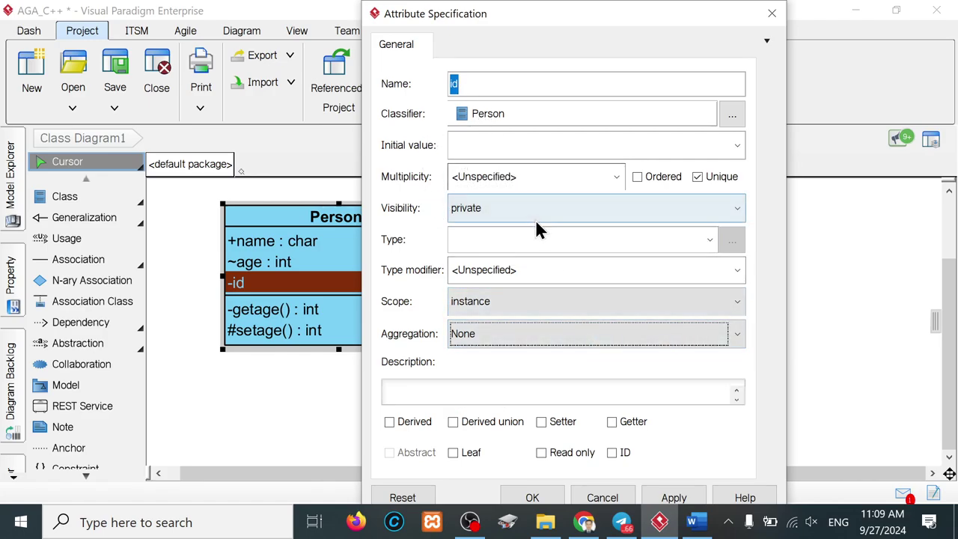
{"action": "left_click", "coordinate": [563, 213]}
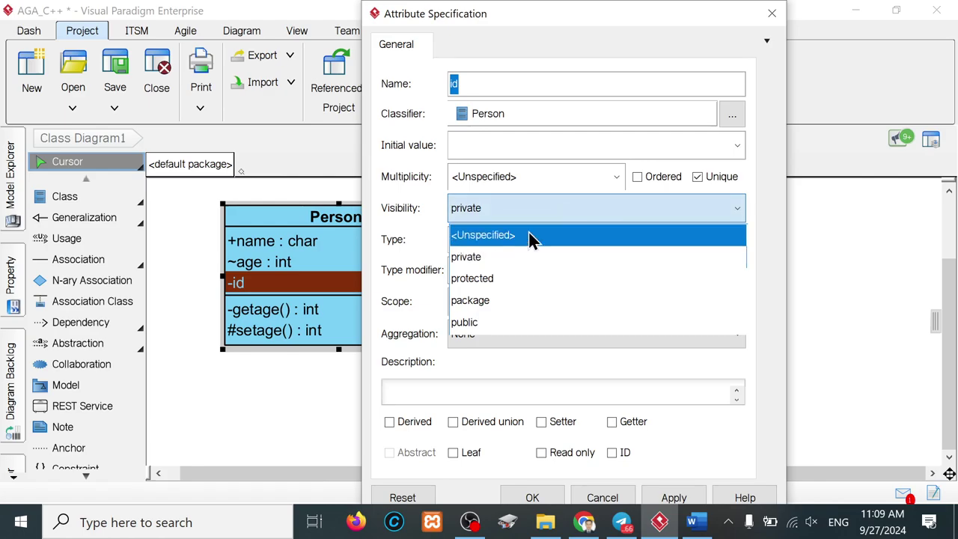
{"action": "left_click", "coordinate": [470, 322]}
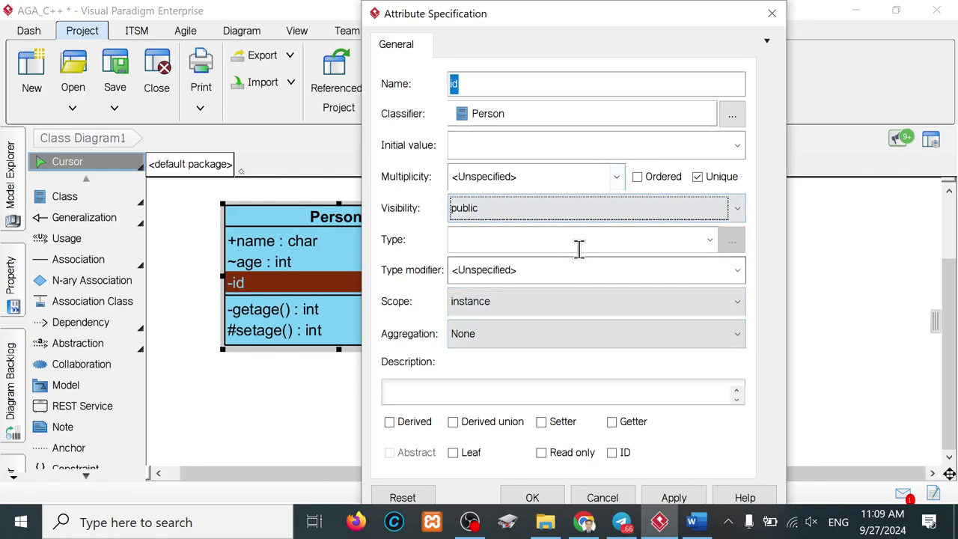
{"action": "left_click", "coordinate": [710, 241]}
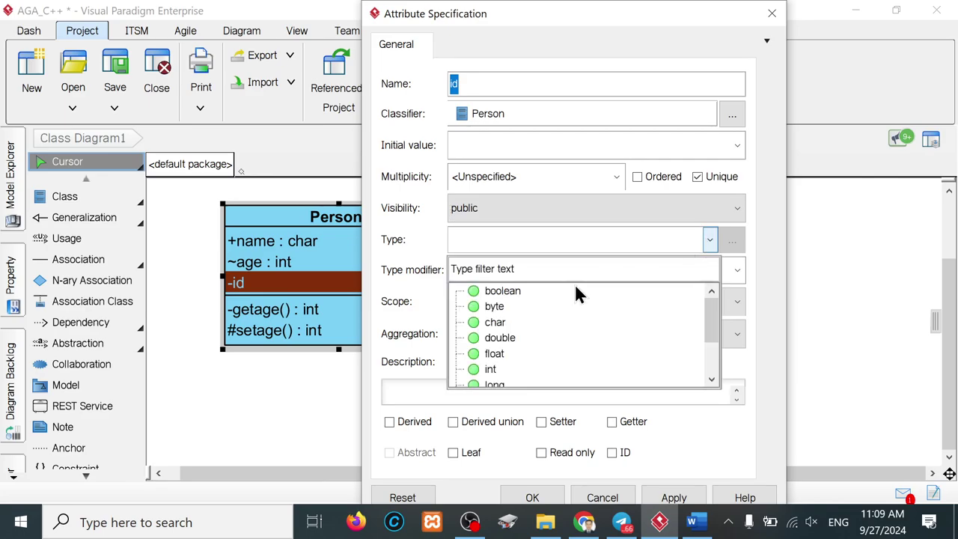
{"action": "left_click", "coordinate": [497, 369]}
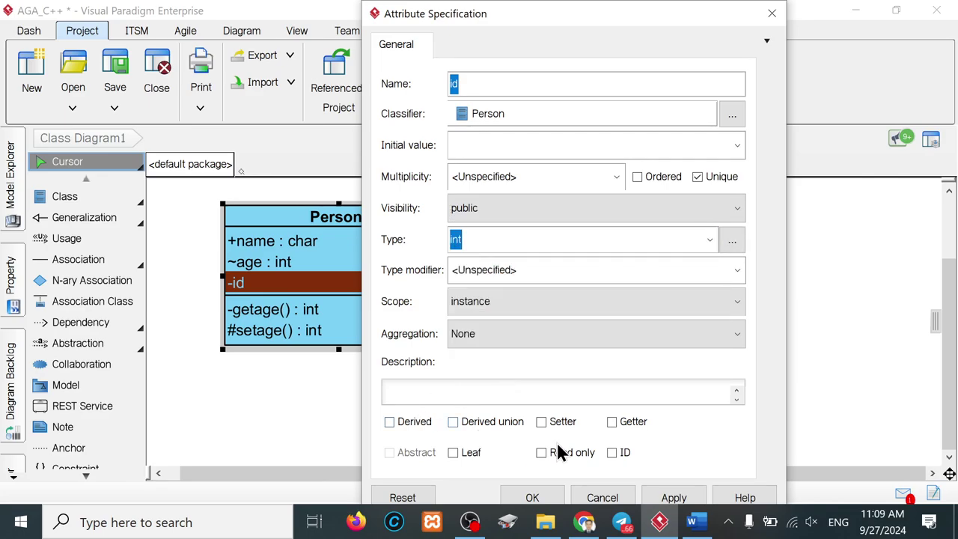
{"action": "left_click", "coordinate": [674, 498]}
{"action": "left_click", "coordinate": [540, 498]}
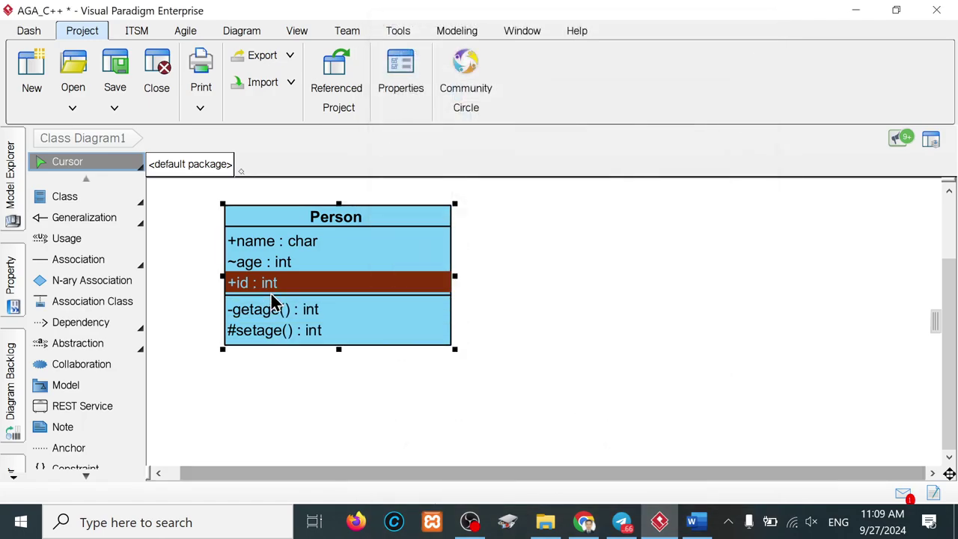
- Apply the PK stereotype to Person's id attribute
{"action": "right_click", "coordinate": [250, 283]}
{"action": "mouse_move", "coordinate": [307, 246]}
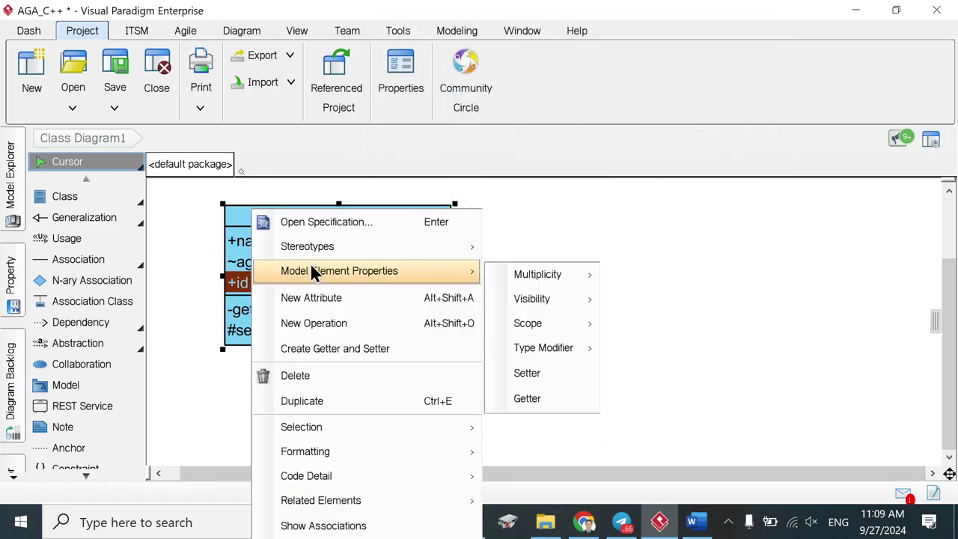
{"action": "mouse_move", "coordinate": [339, 247]}
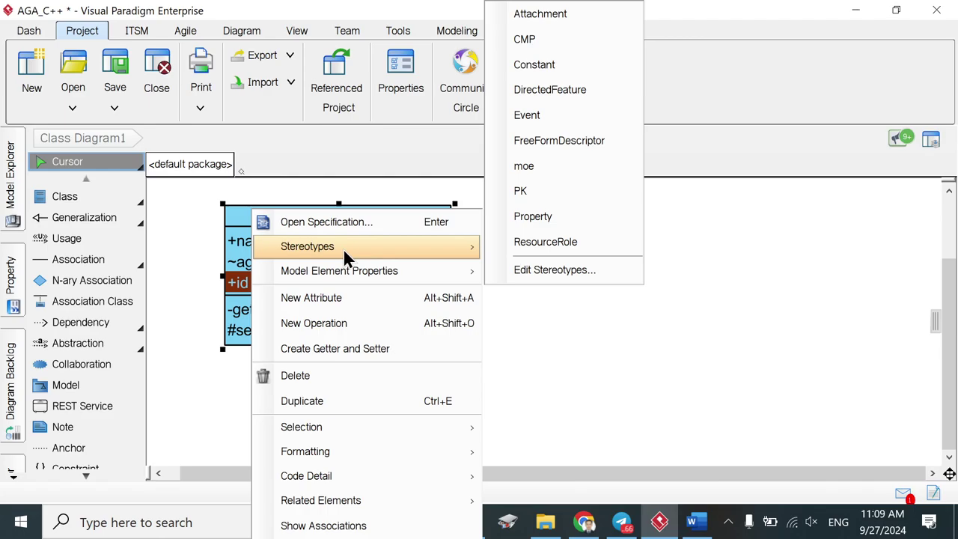
{"action": "left_click", "coordinate": [527, 190]}
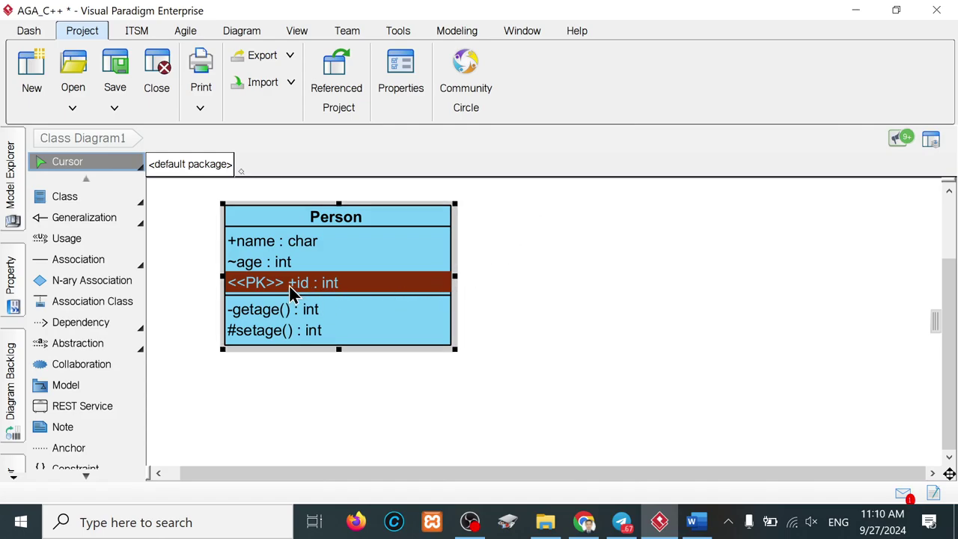
{"action": "right_click", "coordinate": [292, 292]}
{"action": "mouse_move", "coordinate": [378, 271]}
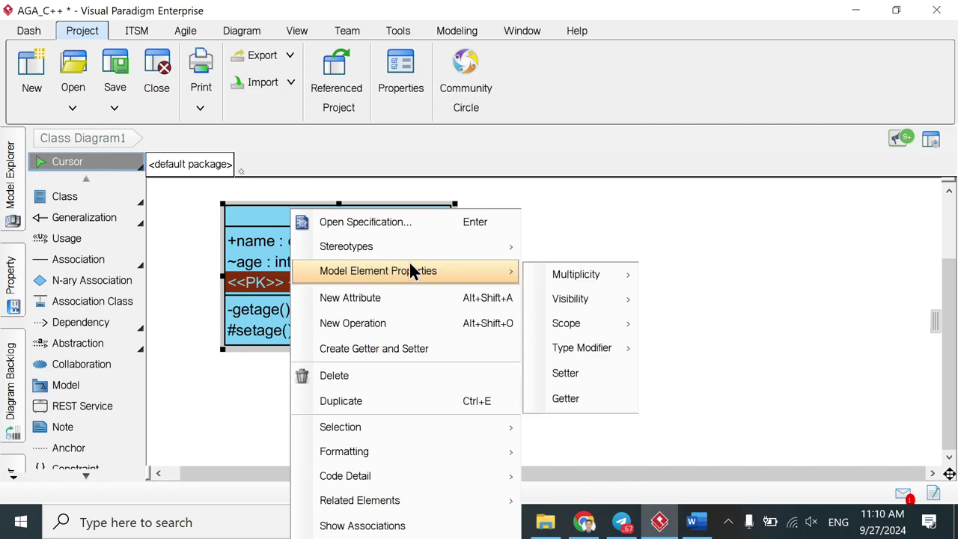
- Set the <<PK>> id attribute's multiplicity to 1..* in its specification and confirm
{"action": "left_click", "coordinate": [422, 220]}
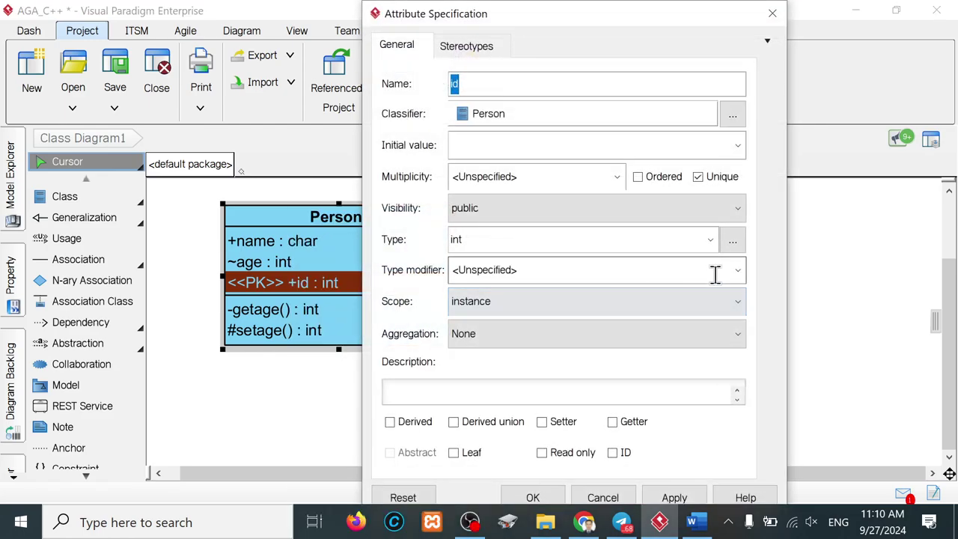
{"action": "left_click", "coordinate": [737, 270]}
{"action": "left_click", "coordinate": [737, 270]}
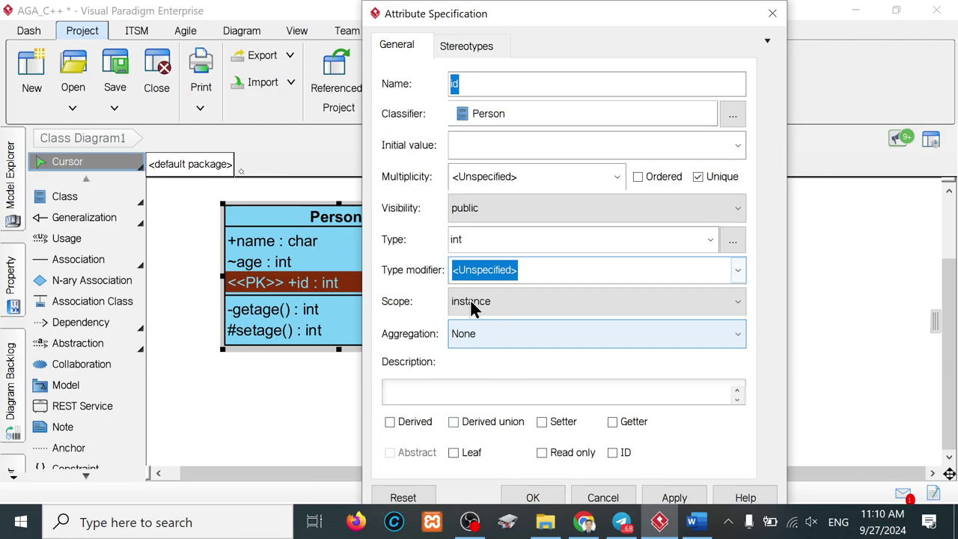
{"action": "left_click", "coordinate": [614, 177]}
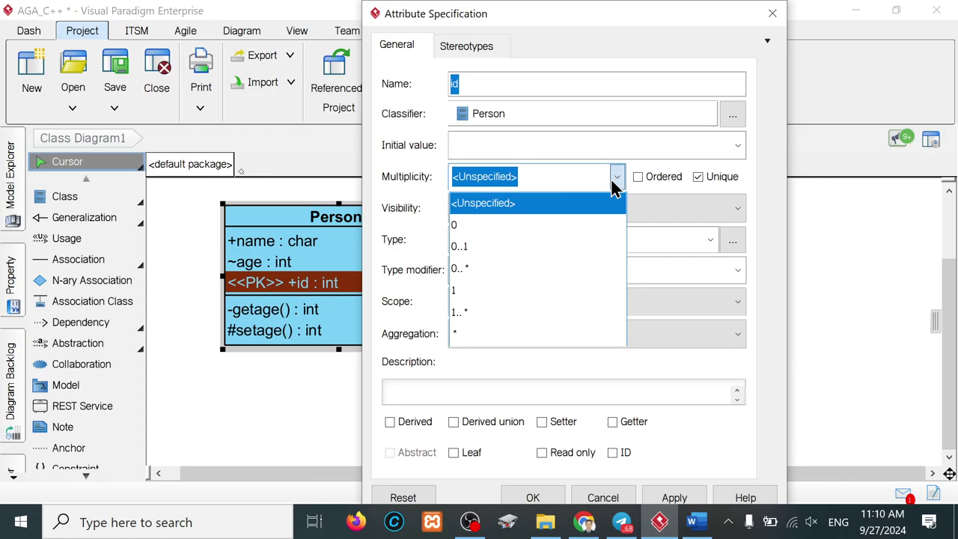
{"action": "left_click", "coordinate": [464, 314]}
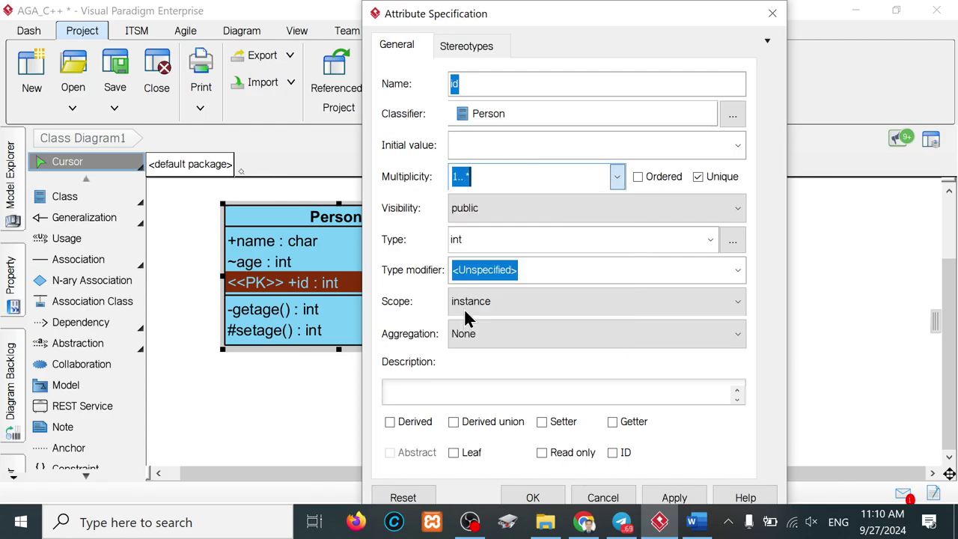
{"action": "left_click", "coordinate": [475, 44]}
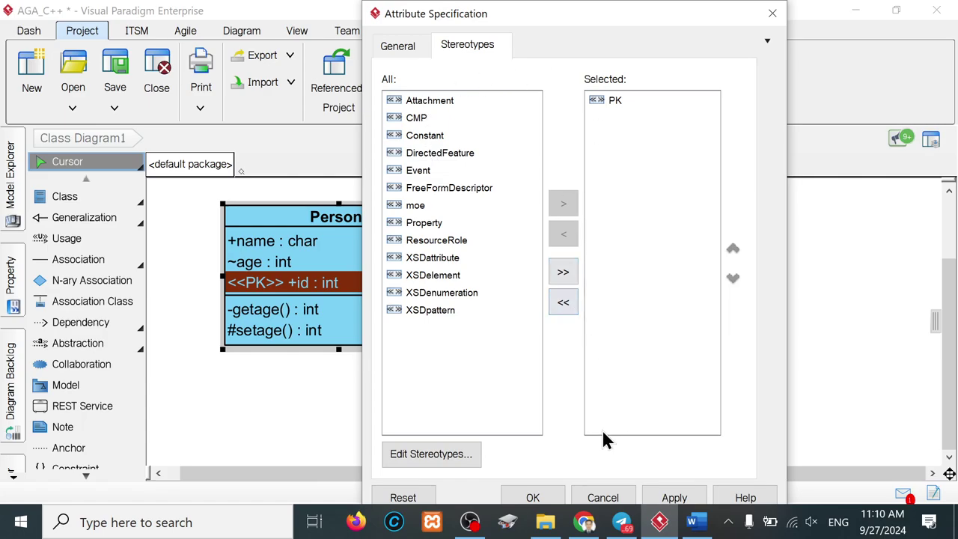
{"action": "left_click", "coordinate": [539, 499]}
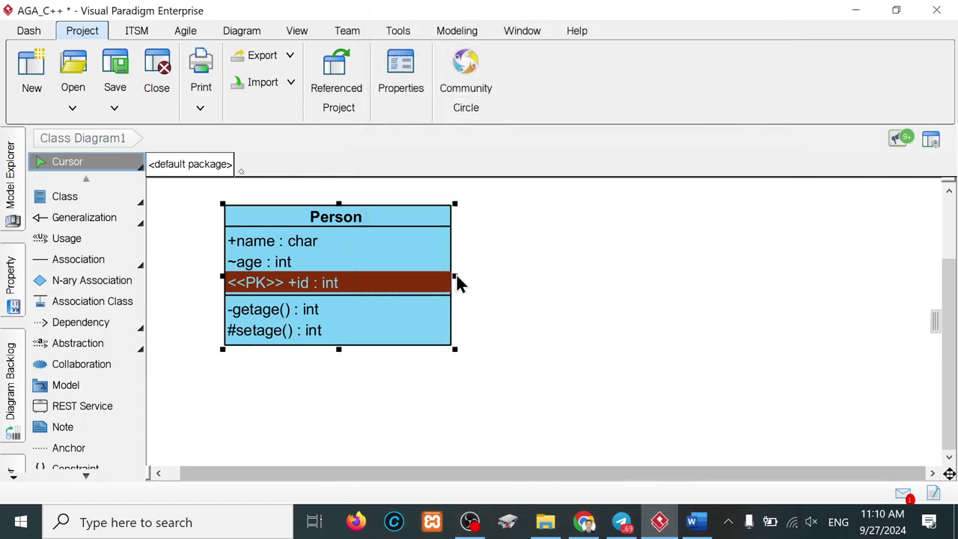
{"action": "left_click", "coordinate": [446, 305]}
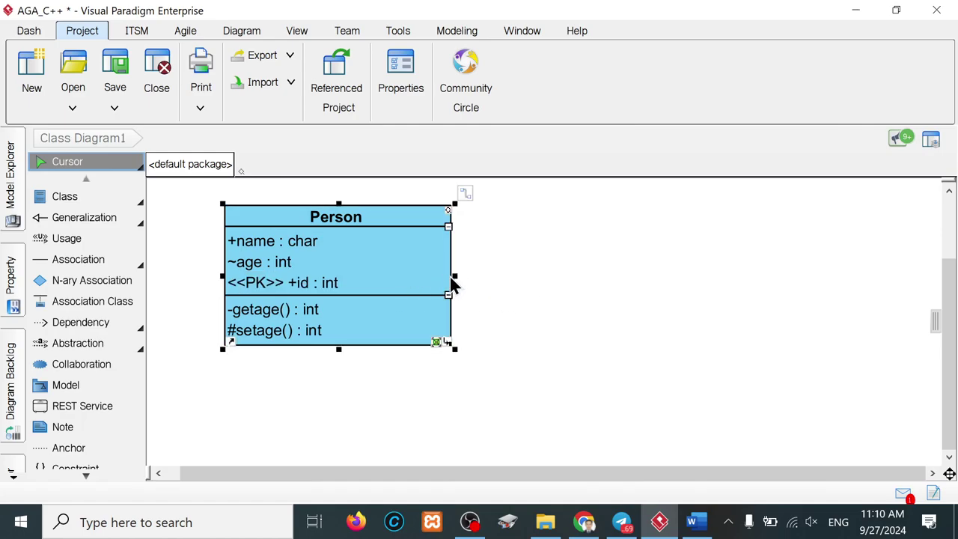
- Dismiss the add-diagram popup and choose the Class tool from the palette
{"action": "left_click", "coordinate": [446, 343]}
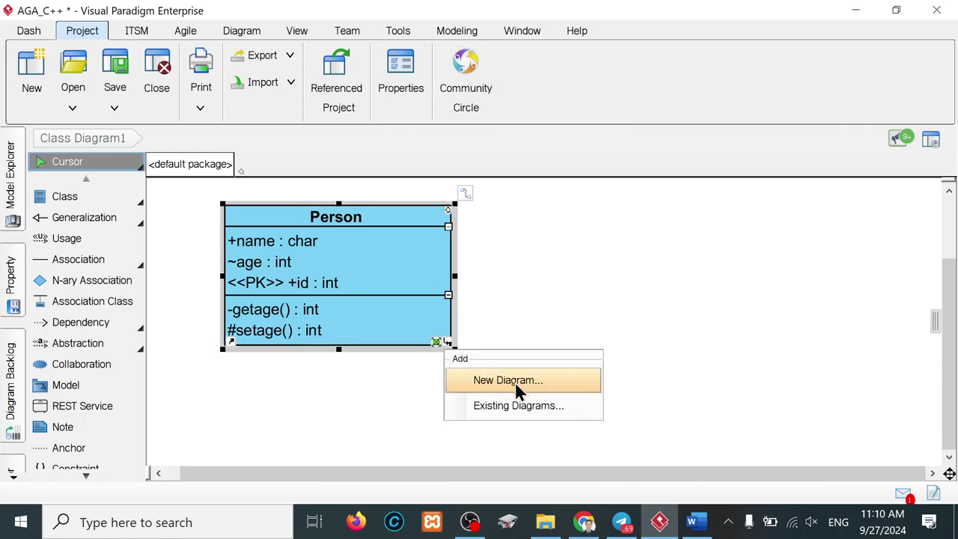
{"action": "left_click", "coordinate": [419, 241]}
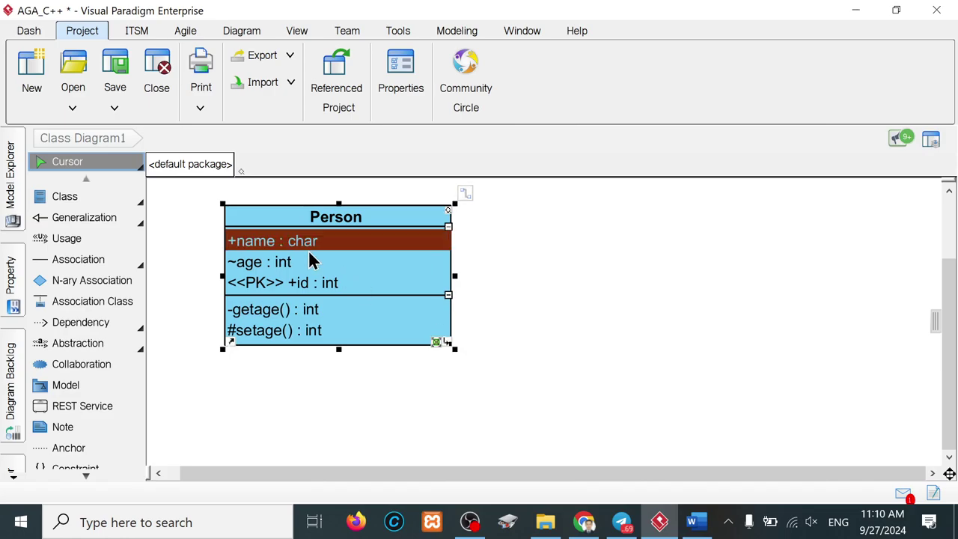
{"action": "left_click", "coordinate": [68, 199]}
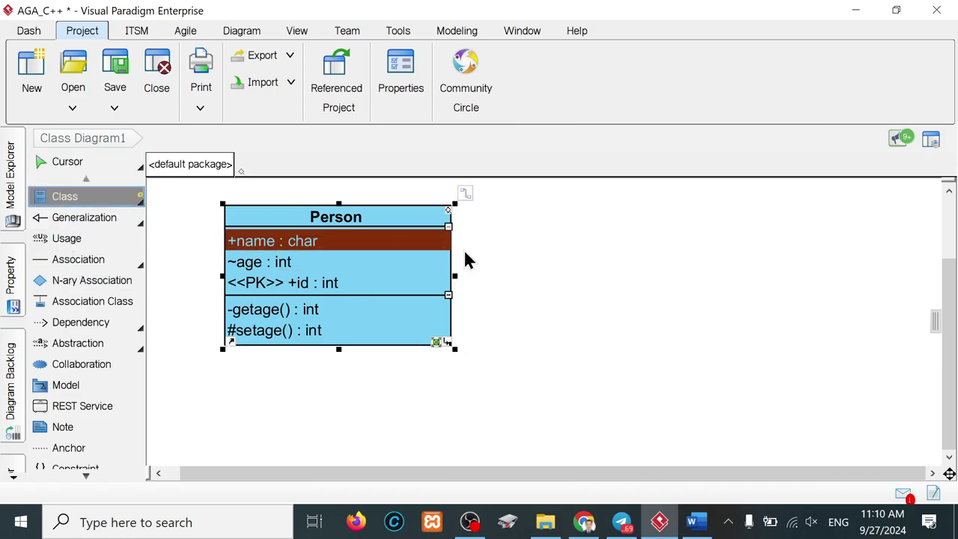
- Place a new class to the right of Person and name it User
{"action": "left_click", "coordinate": [593, 276]}
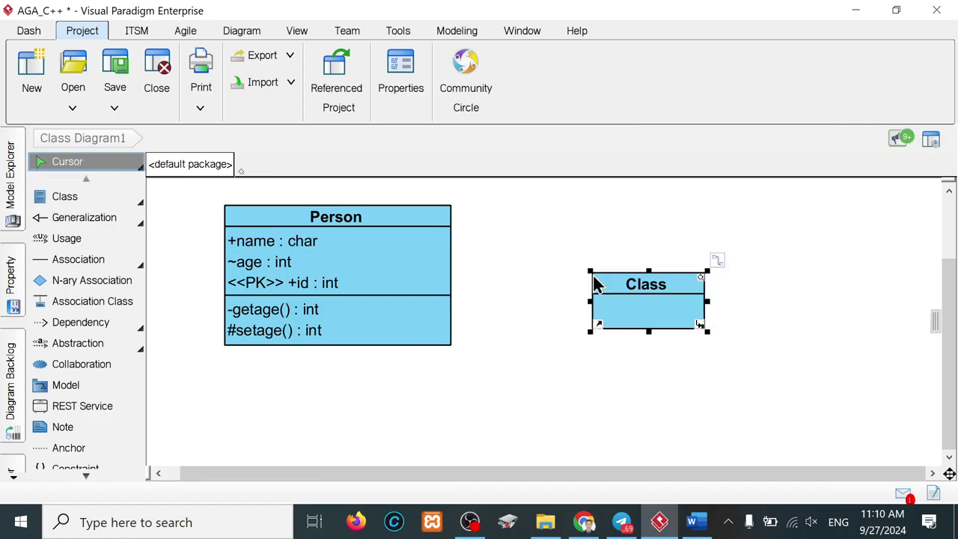
{"action": "type", "text": "Us"}
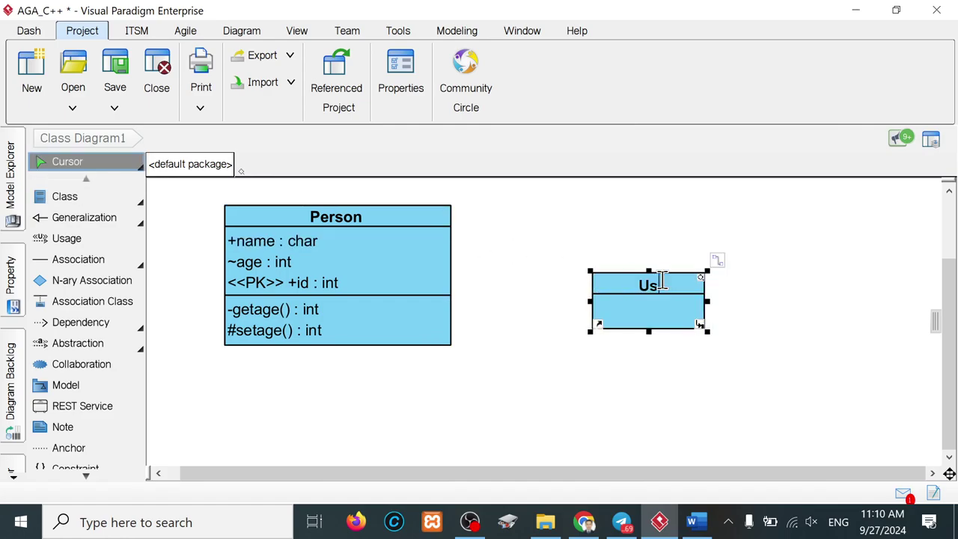
{"action": "type", "text": "er"}
{"action": "key", "text": "Return"}
- Add private attributes userid and personid to the User class
{"action": "right_click", "coordinate": [624, 308]}
{"action": "mouse_move", "coordinate": [664, 12]}
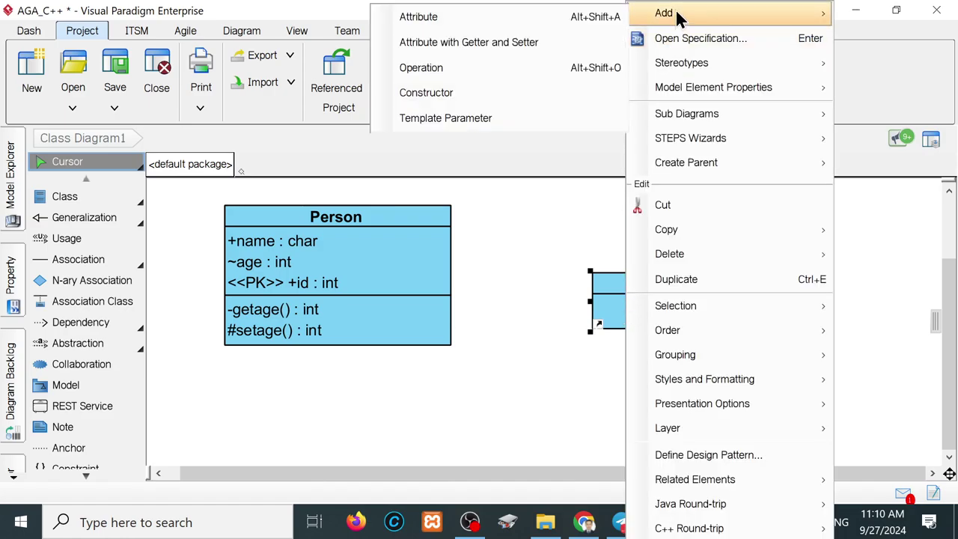
{"action": "type", "text": "userid"}
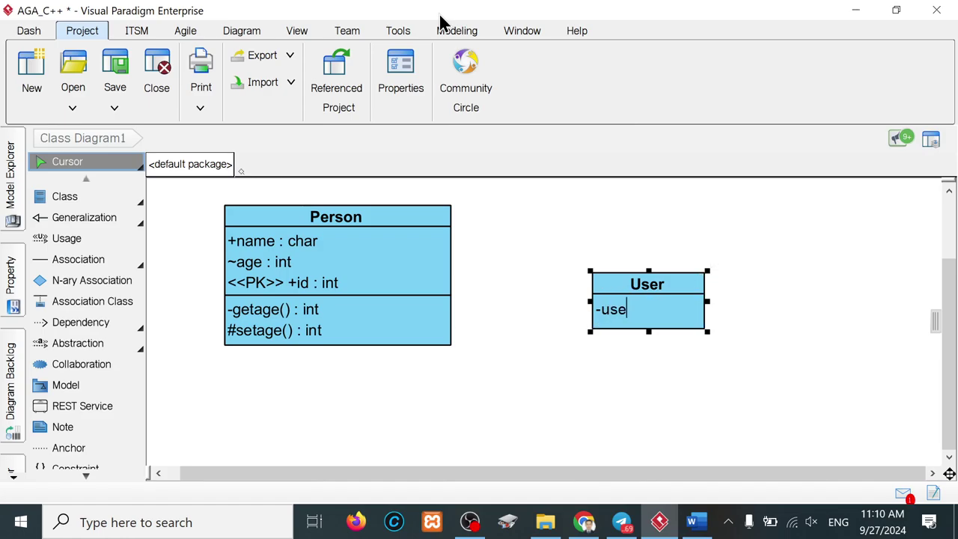
{"action": "left_click", "coordinate": [808, 356]}
{"action": "left_click", "coordinate": [658, 319]}
{"action": "right_click", "coordinate": [659, 319]}
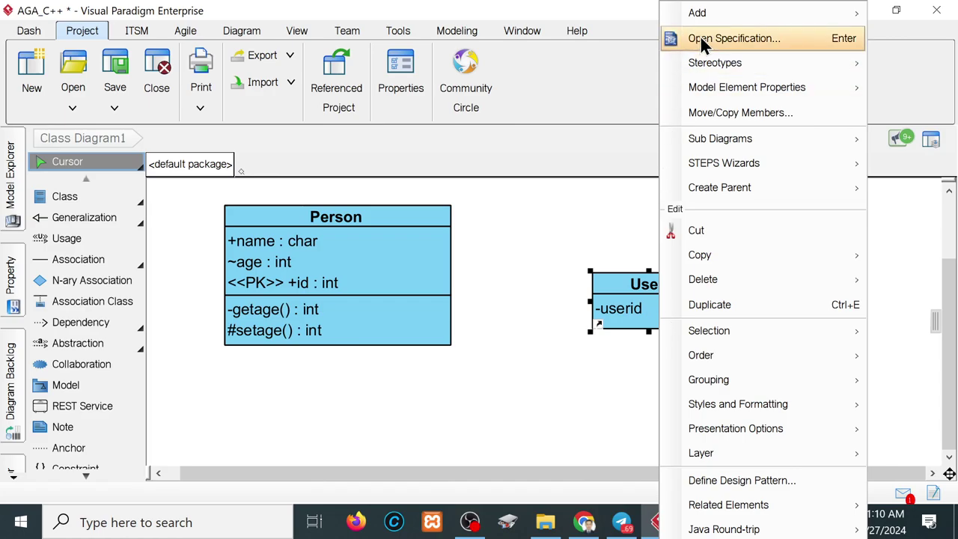
{"action": "left_click", "coordinate": [447, 20]}
{"action": "type", "text": "p"}
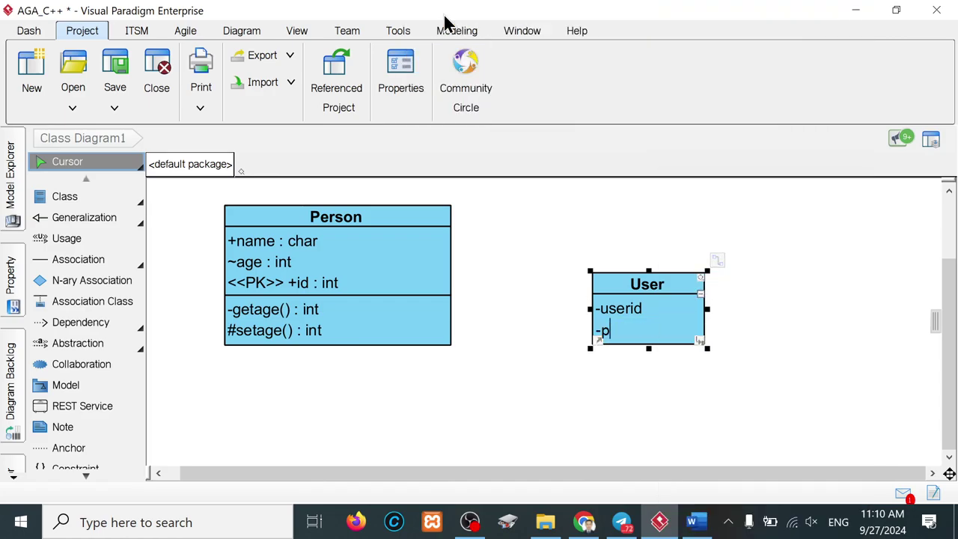
{"action": "type", "text": "ersonid"}
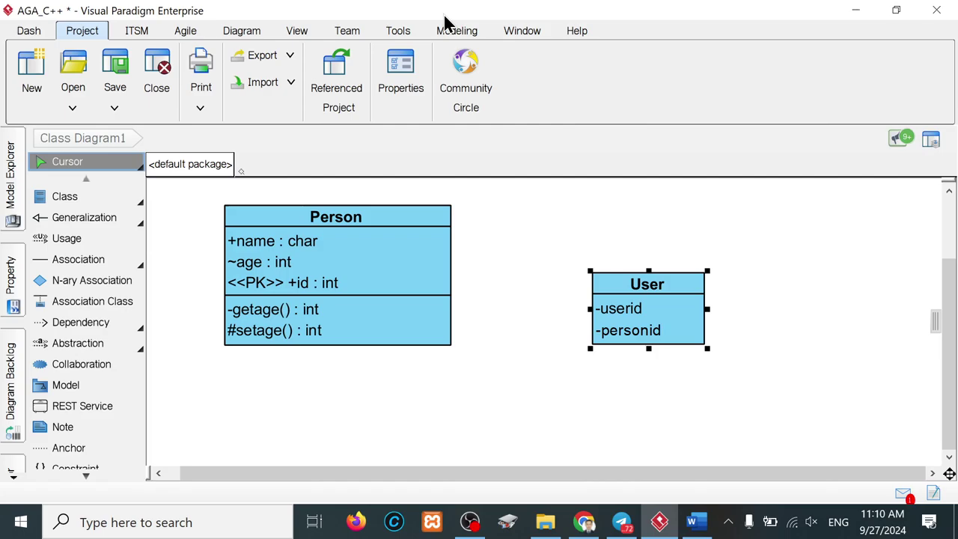
{"action": "key", "text": "Return"}
{"action": "left_click", "coordinate": [595, 386]}
{"action": "left_click", "coordinate": [648, 336]}
{"action": "right_click", "coordinate": [650, 336]}
{"action": "mouse_move", "coordinate": [703, 246]}
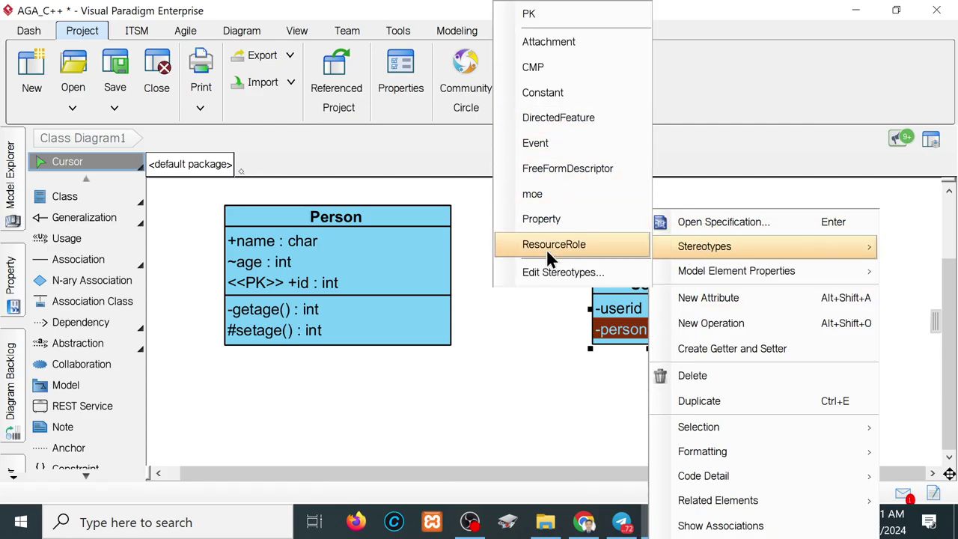
{"action": "left_click", "coordinate": [550, 278]}
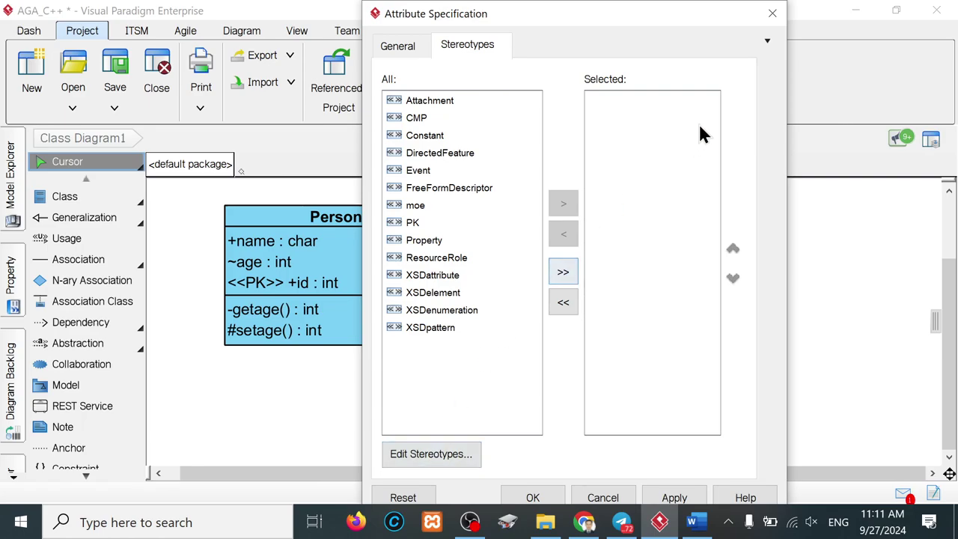
{"action": "left_click", "coordinate": [771, 15]}
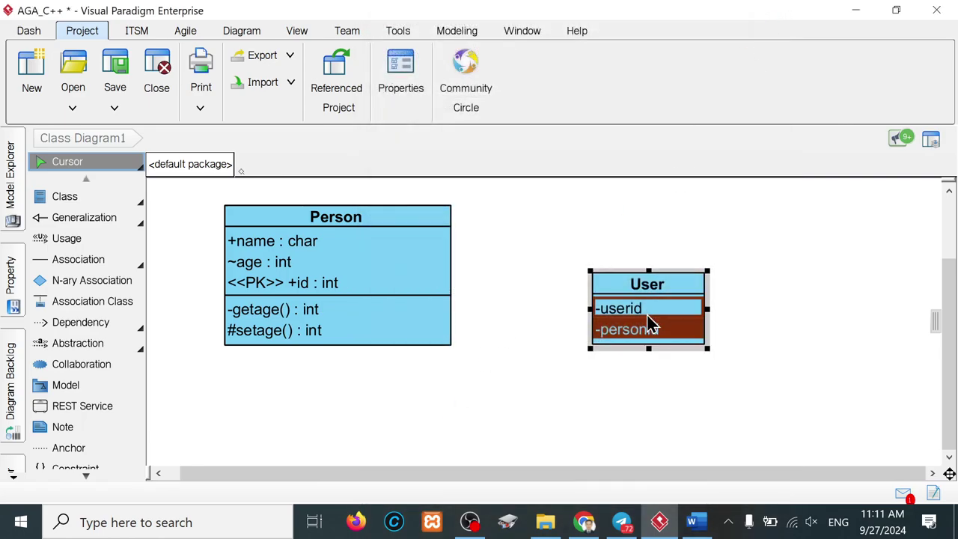
{"action": "right_click", "coordinate": [650, 338]}
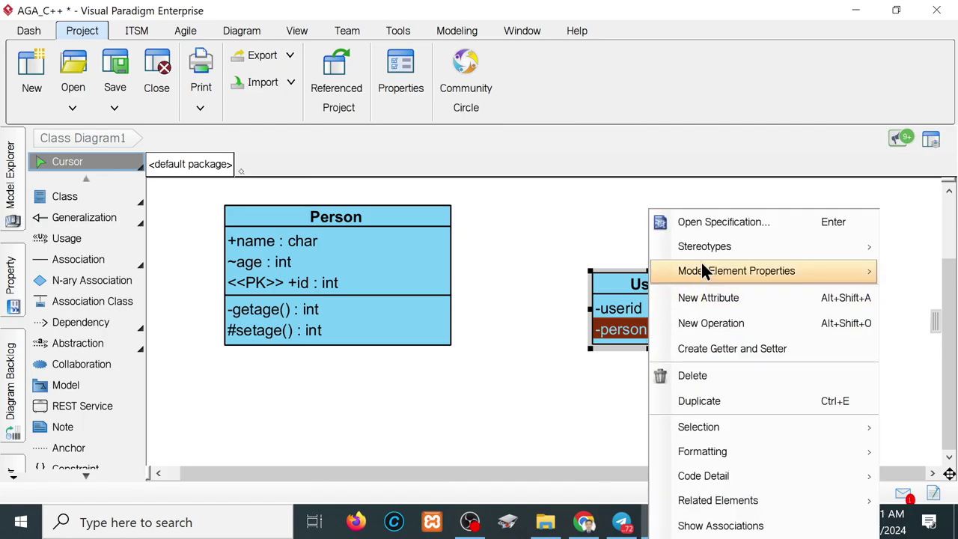
- In personid's specification, set multiplicity to * and visibility to public
{"action": "left_click", "coordinate": [724, 225]}
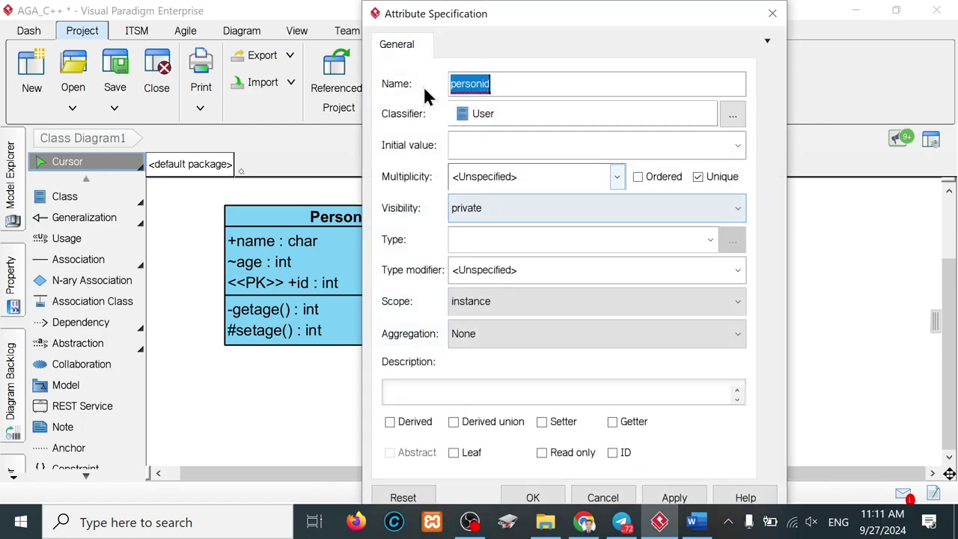
{"action": "left_click", "coordinate": [616, 180]}
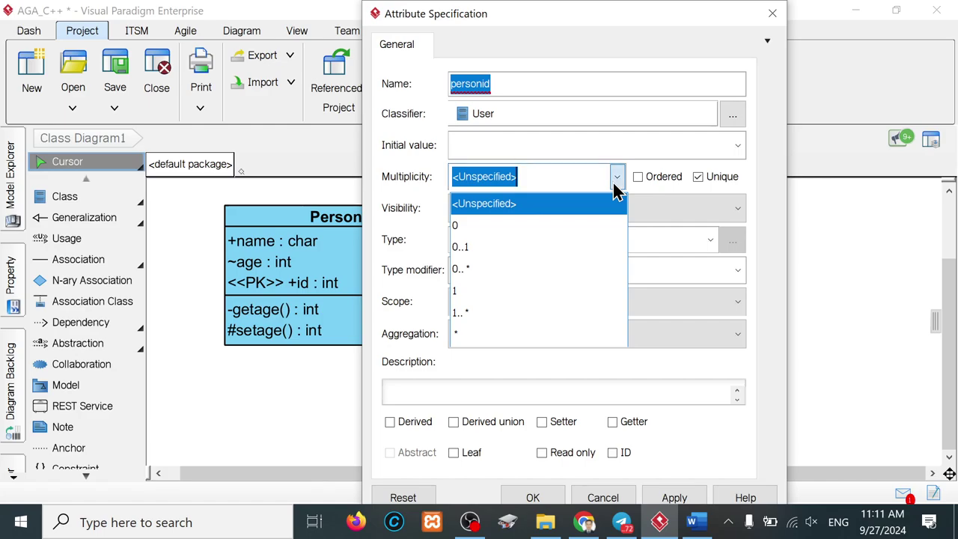
{"action": "left_click", "coordinate": [465, 338]}
{"action": "left_click", "coordinate": [514, 211]}
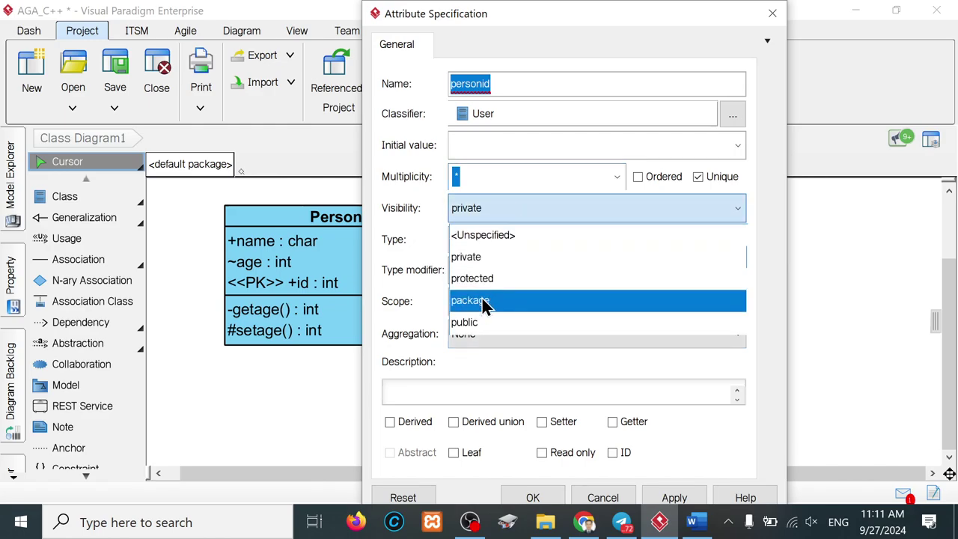
{"action": "left_click", "coordinate": [476, 323]}
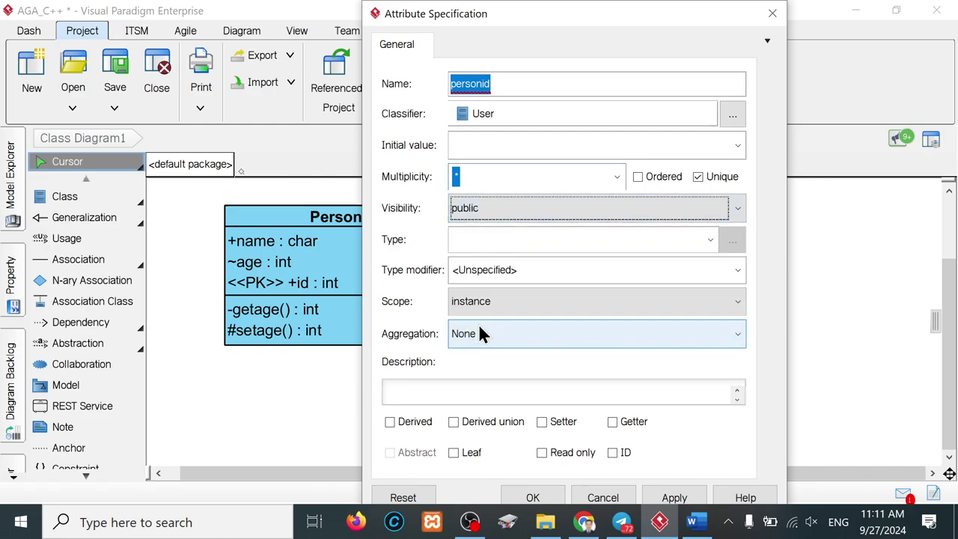
- Keep aggregation None and scope instance, set personid's type to int, and confirm
{"action": "left_click", "coordinate": [557, 343]}
{"action": "left_click", "coordinate": [566, 342]}
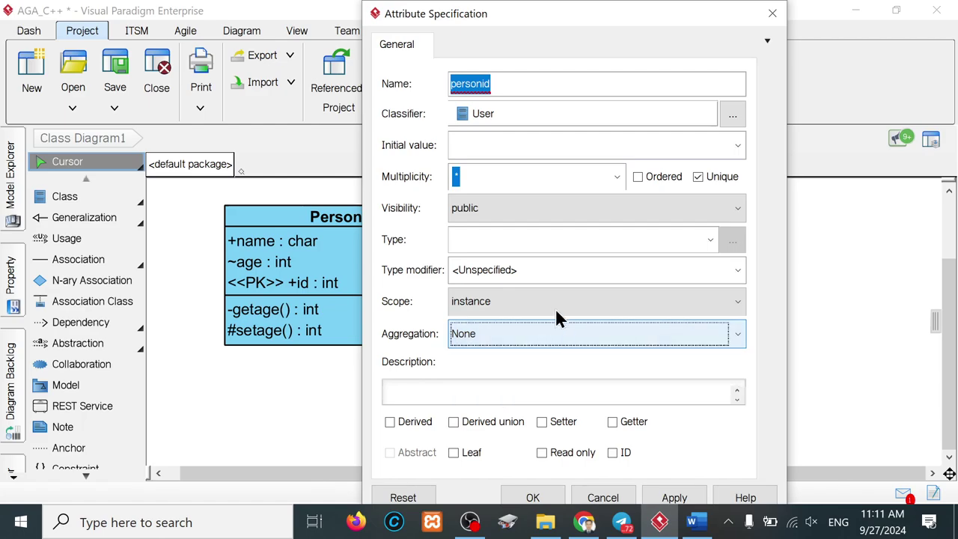
{"action": "left_click", "coordinate": [551, 306]}
{"action": "left_click", "coordinate": [546, 299]}
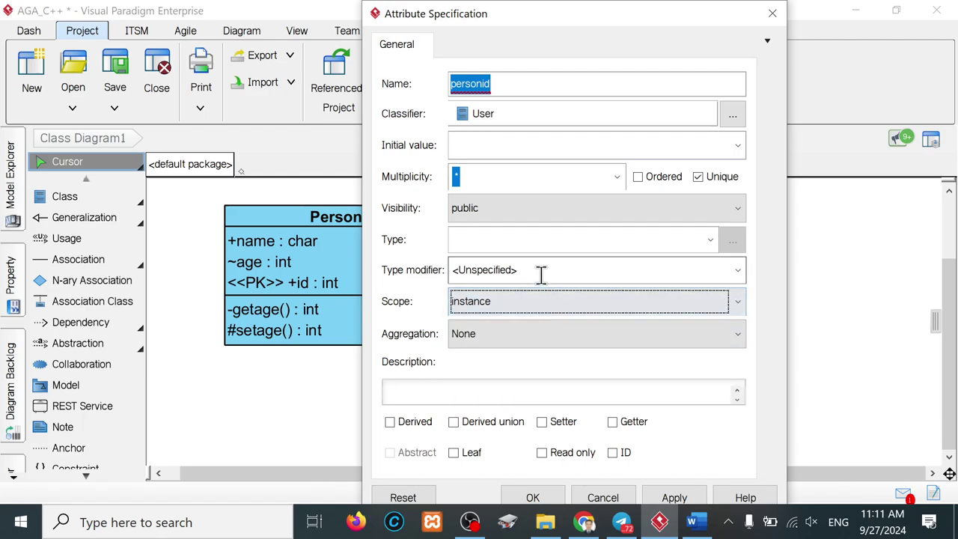
{"action": "left_click", "coordinate": [738, 274]}
{"action": "left_click", "coordinate": [743, 275]}
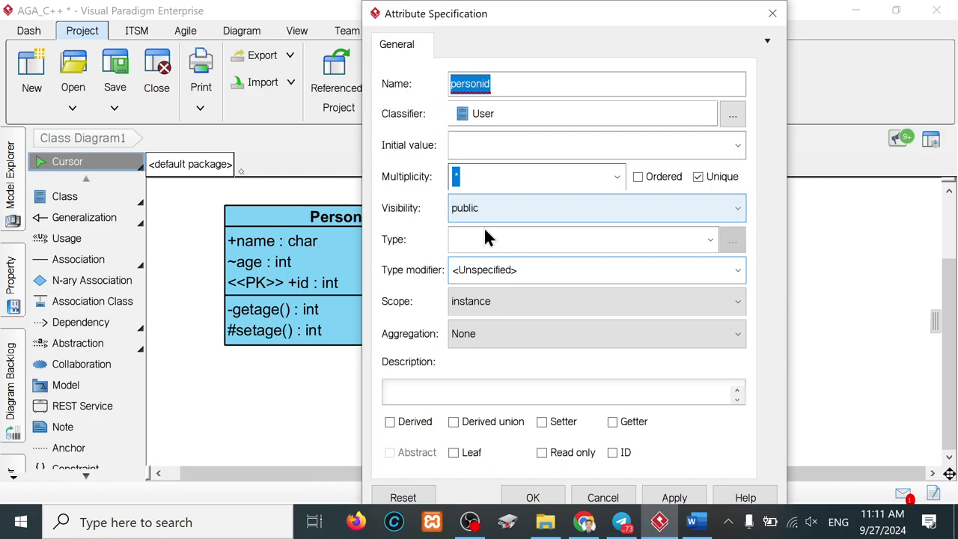
{"action": "left_click", "coordinate": [713, 242]}
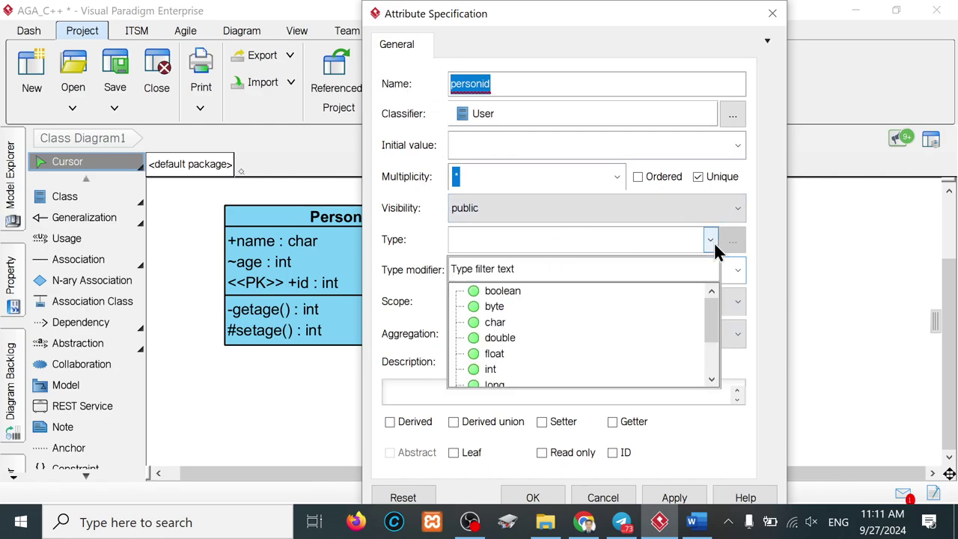
{"action": "left_click", "coordinate": [491, 368]}
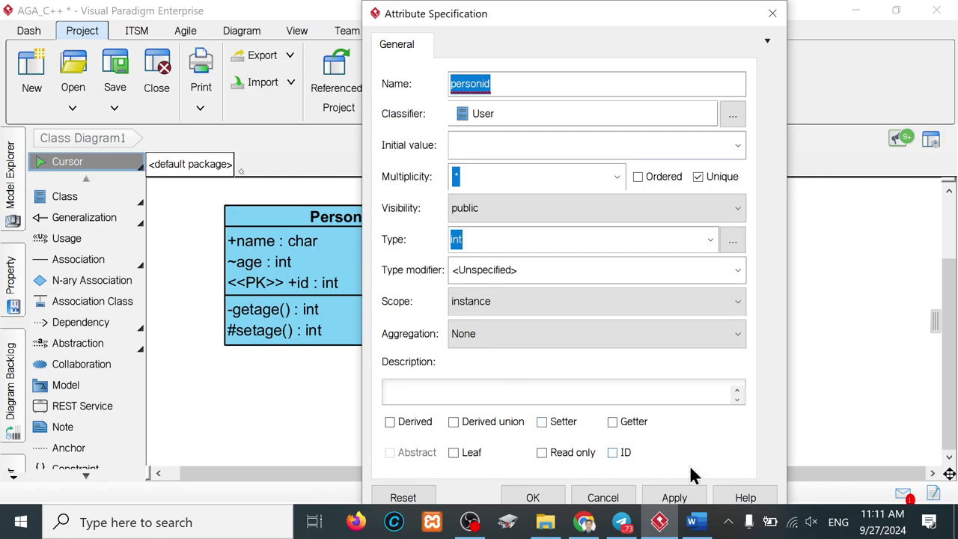
{"action": "left_click", "coordinate": [537, 499]}
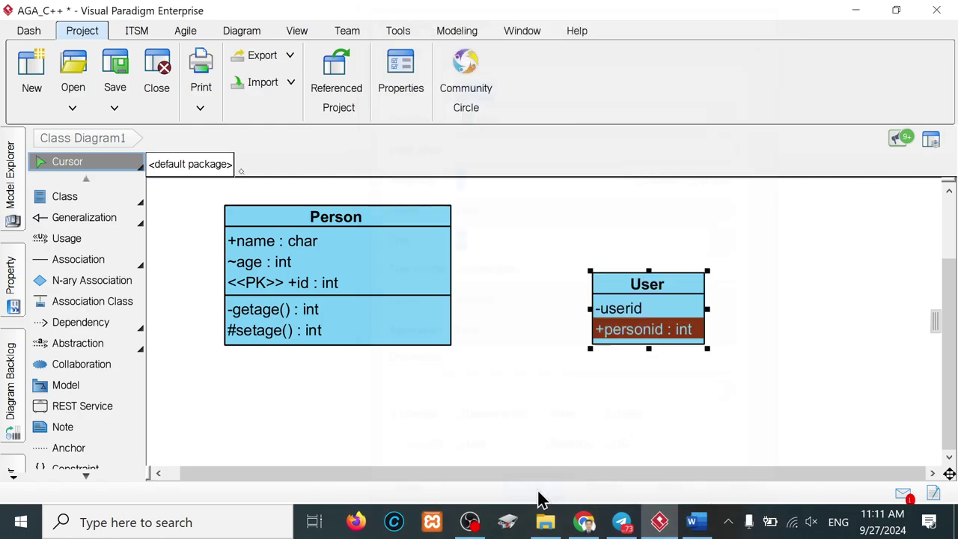
- Select the Person class and nudge it slightly left
{"action": "left_click", "coordinate": [522, 299]}
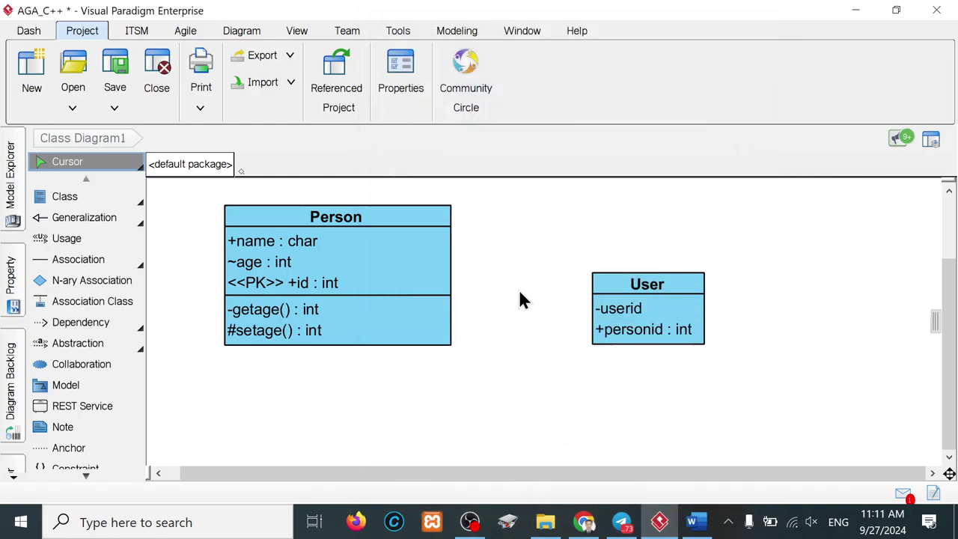
{"action": "left_click", "coordinate": [303, 253]}
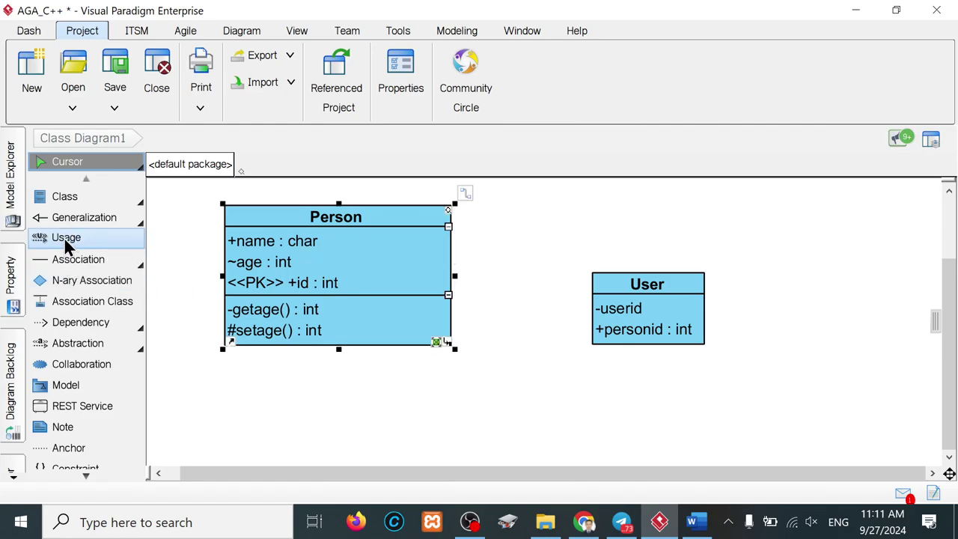
{"action": "left_click", "coordinate": [61, 218]}
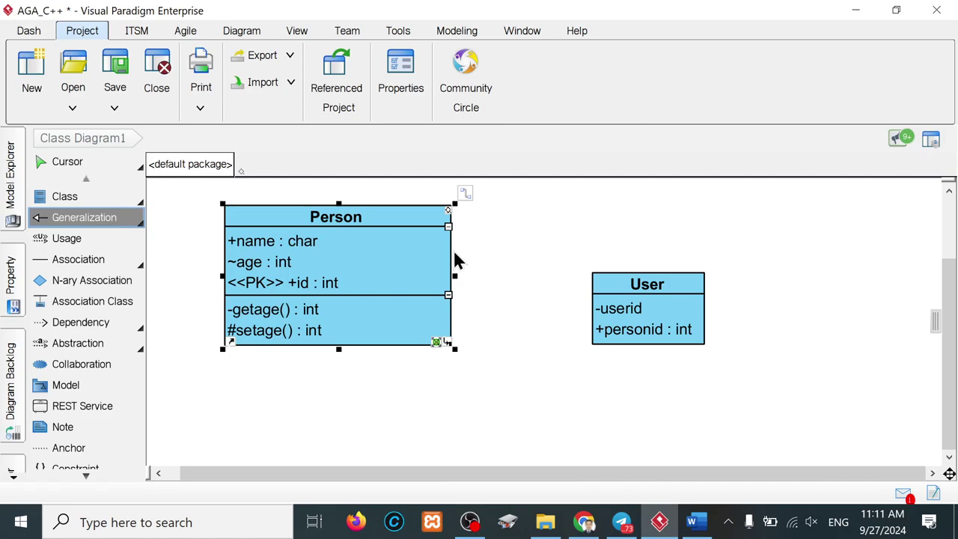
{"action": "key", "text": "Escape"}
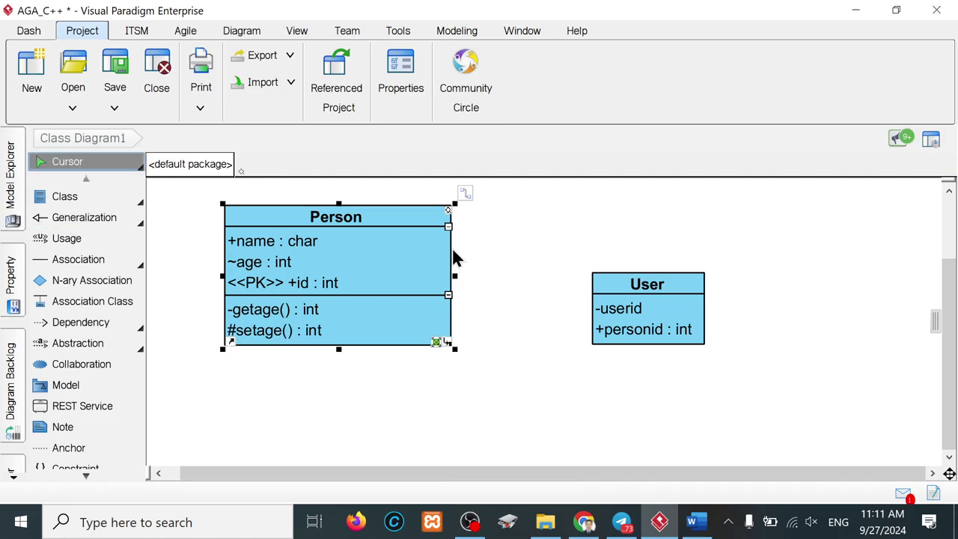
{"action": "mouse_move", "coordinate": [457, 258]}
{"action": "left_mouse_down"}
{"action": "mouse_move", "coordinate": [407, 257]}
{"action": "mouse_move", "coordinate": [438, 255]}
{"action": "left_mouse_up"}
{"action": "left_click", "coordinate": [84, 216]}
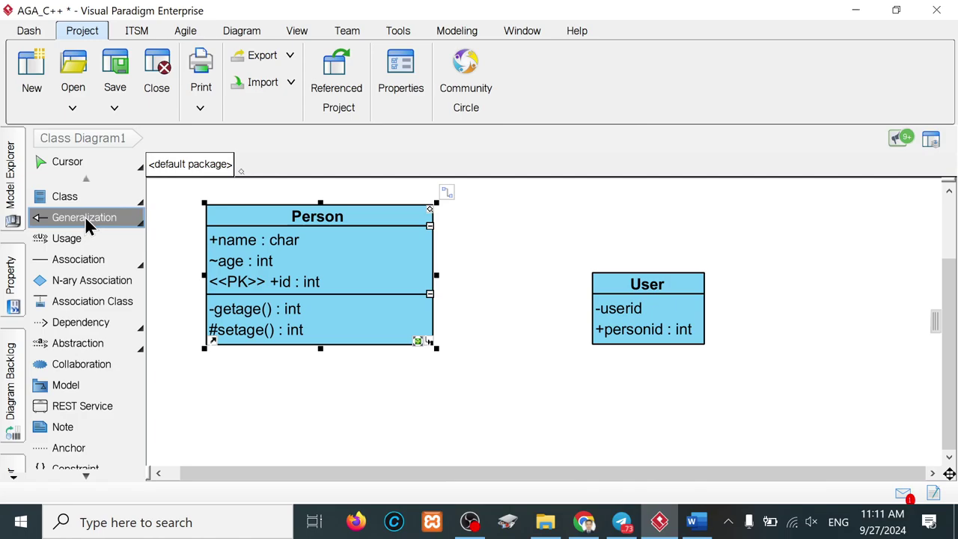
{"action": "key", "text": "Escape"}
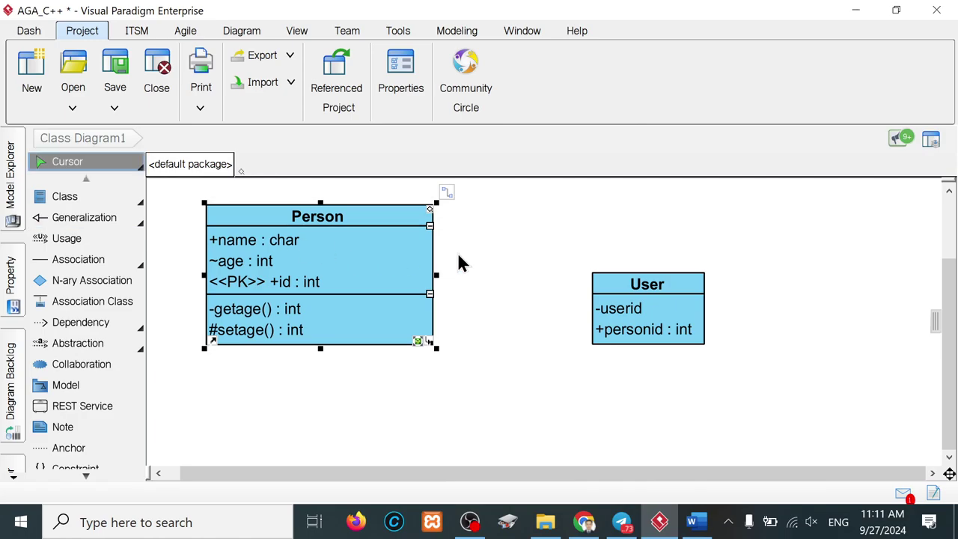
- Connect Person and User with a generalization labelled 'has'
{"action": "left_click", "coordinate": [447, 195]}
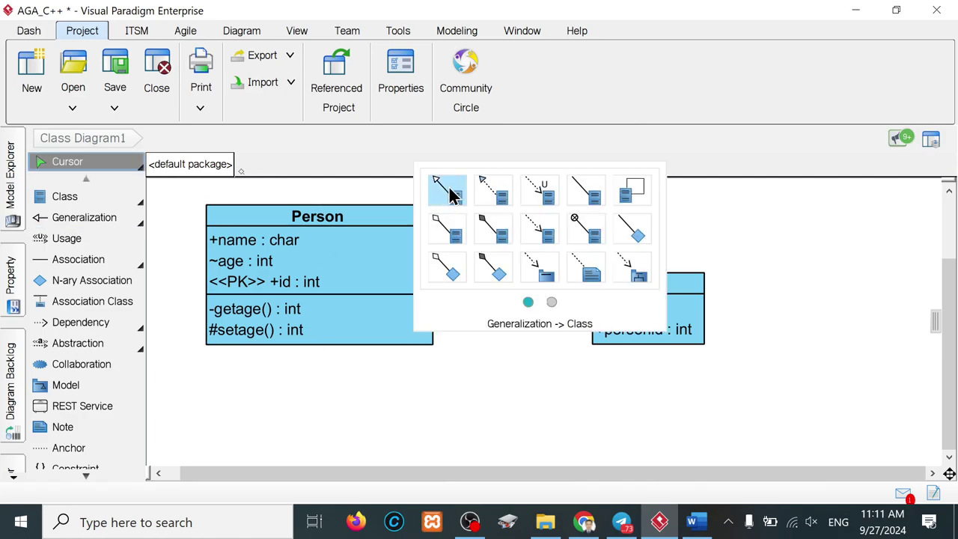
{"action": "left_click", "coordinate": [451, 196]}
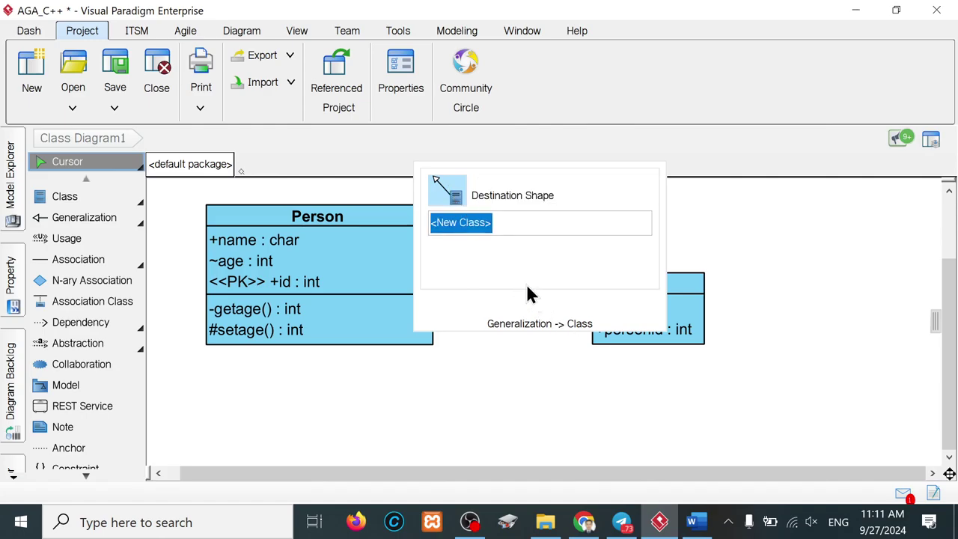
{"action": "type", "text": "use"}
{"action": "key", "text": "Return"}
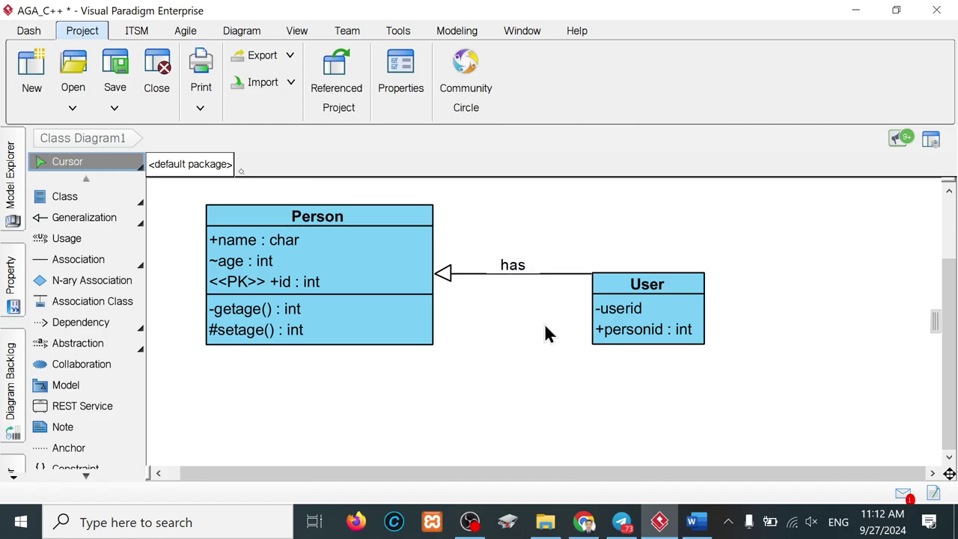
{"action": "left_click", "coordinate": [663, 283]}
- Move the User class up-right, stretch it to show personid, and lower the has connector to that row
{"action": "left_click_drag", "start_coordinate": [663, 283], "coordinate": [700, 231]}
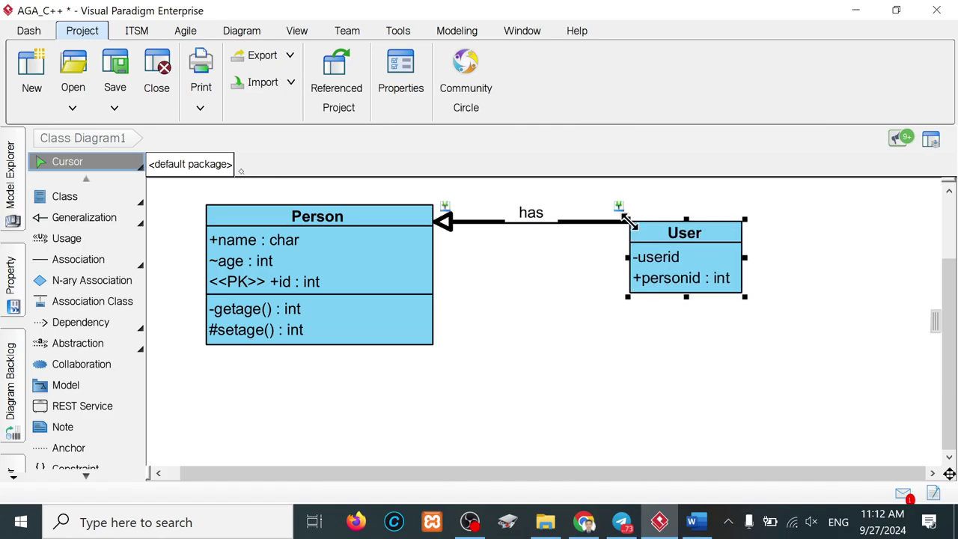
{"action": "left_click_drag", "start_coordinate": [628, 219], "coordinate": [627, 237]}
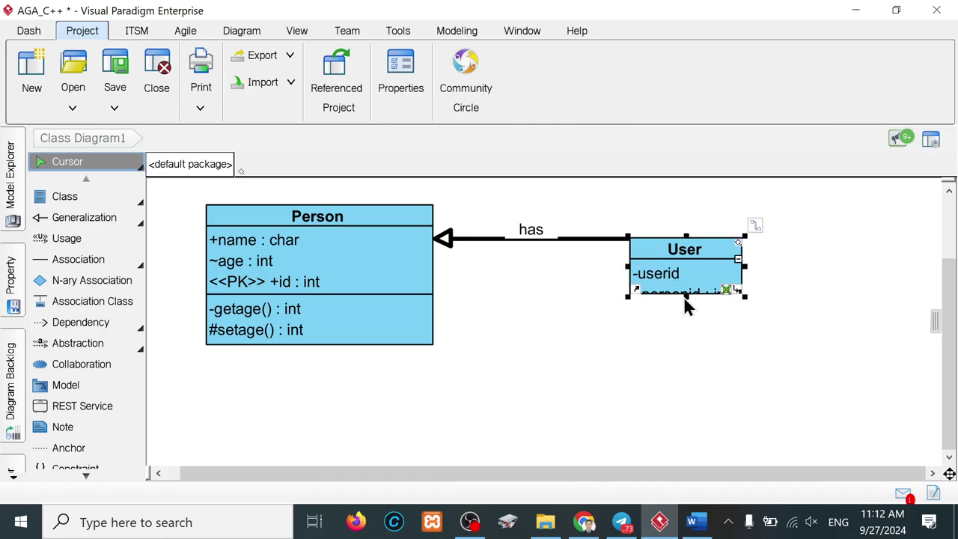
{"action": "left_click_drag", "start_coordinate": [685, 295], "coordinate": [685, 349]}
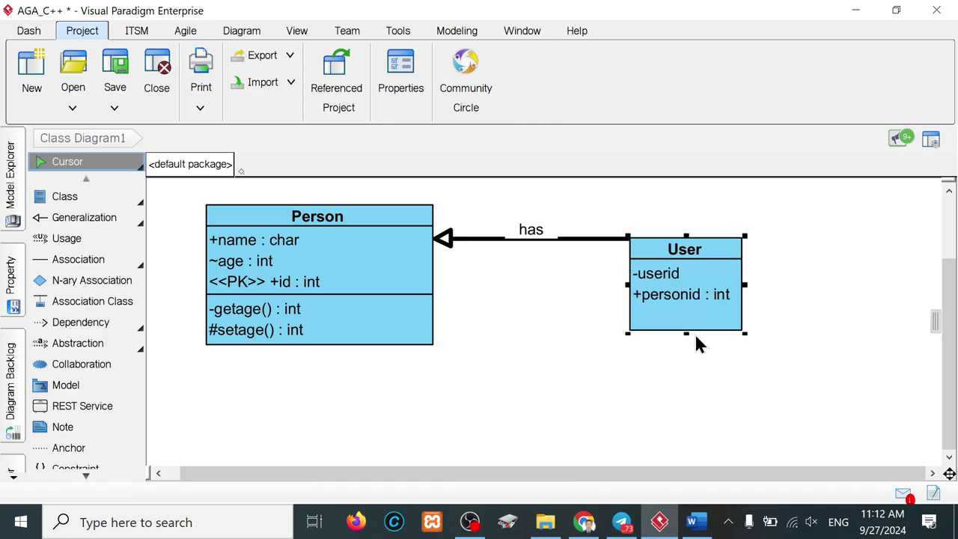
{"action": "left_click", "coordinate": [592, 239]}
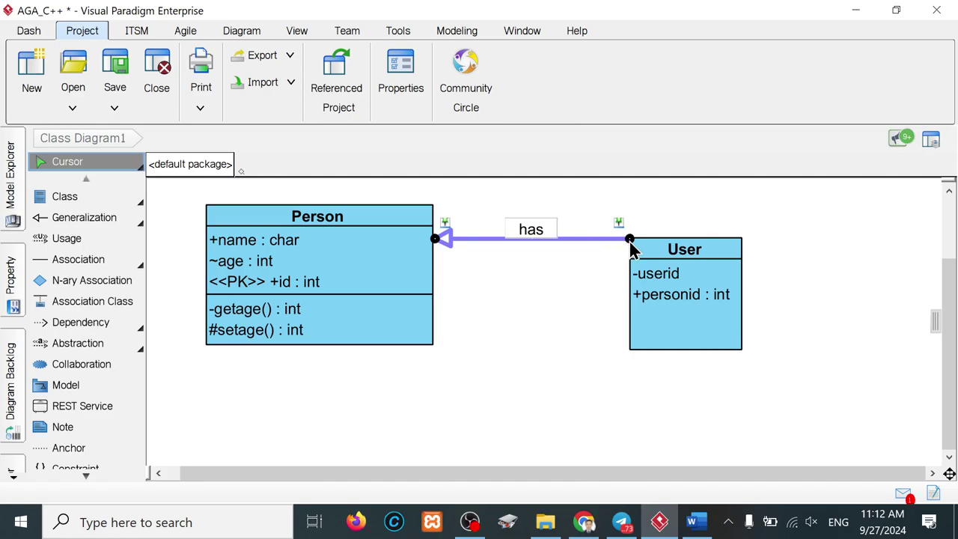
{"action": "left_click_drag", "start_coordinate": [629, 241], "coordinate": [632, 294]}
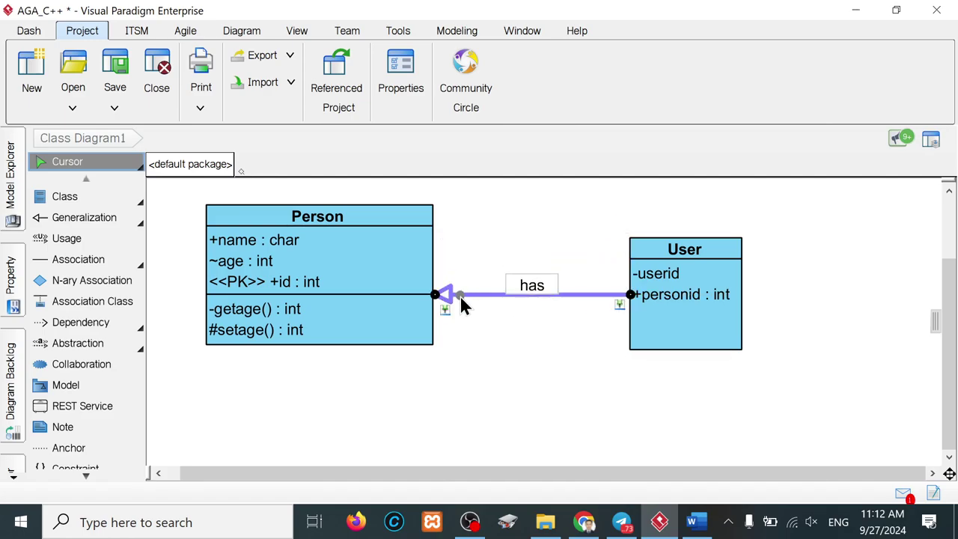
- Set the has generalization's Visibility to public in its specification and confirm with OK
{"action": "right_click", "coordinate": [486, 295]}
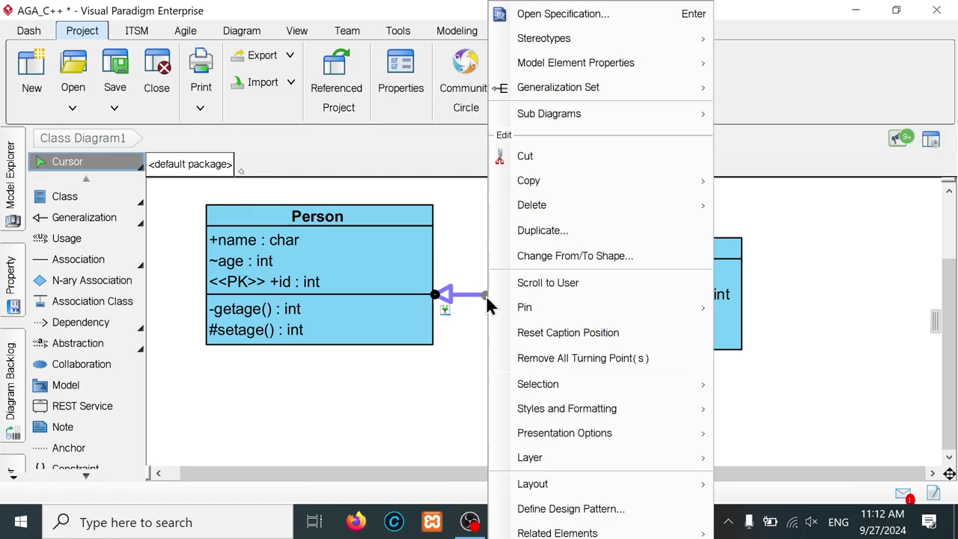
{"action": "left_click", "coordinate": [557, 15]}
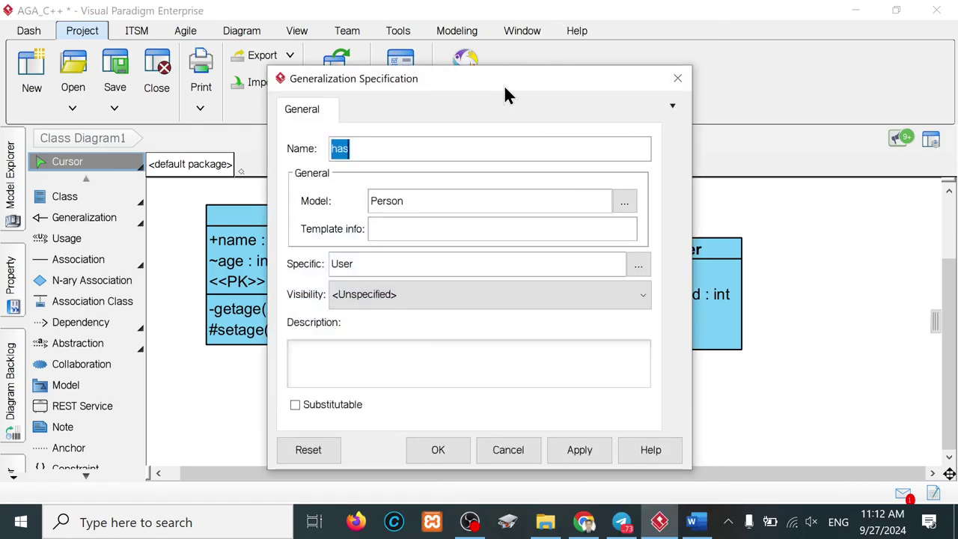
{"action": "left_click_drag", "start_coordinate": [505, 93], "coordinate": [830, 132]}
{"action": "left_click", "coordinate": [771, 341]}
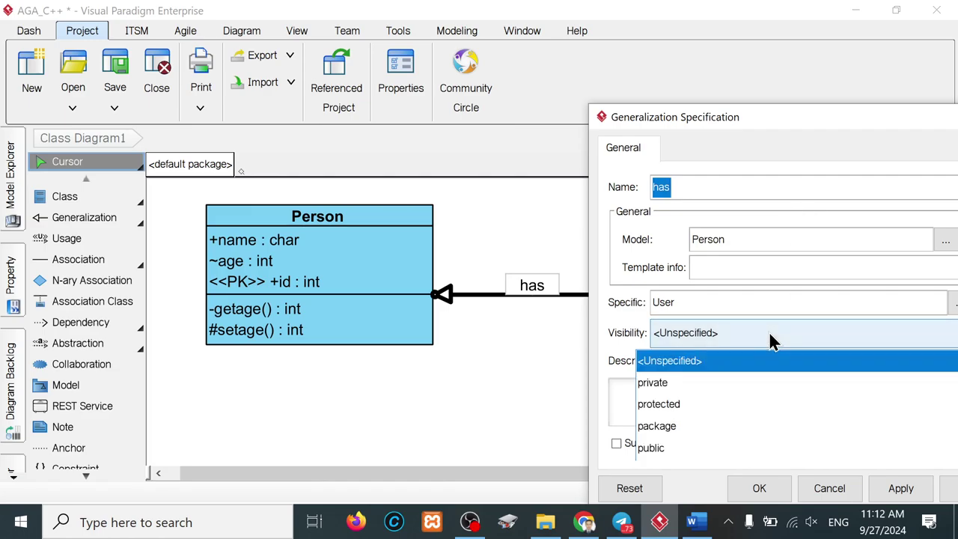
{"action": "left_click", "coordinate": [654, 448]}
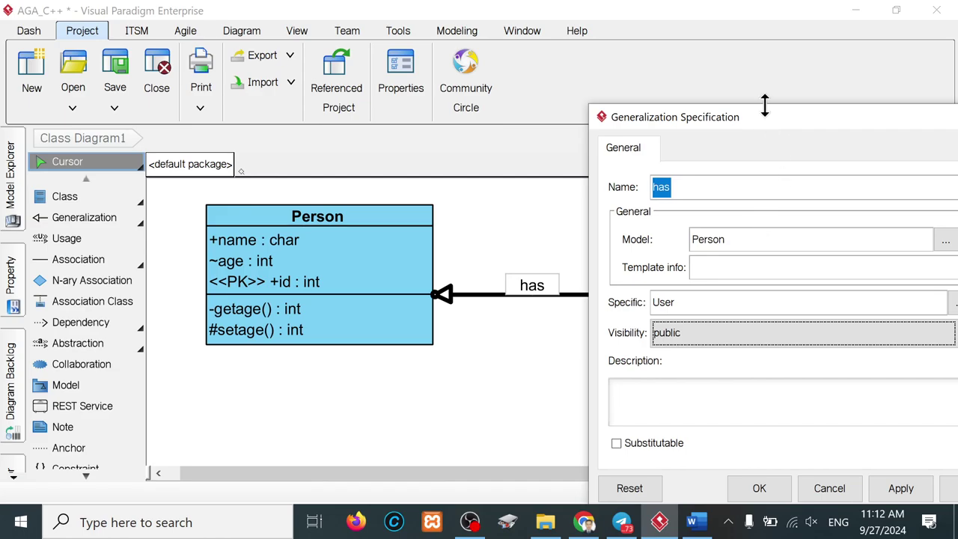
{"action": "left_click_drag", "start_coordinate": [768, 128], "coordinate": [363, 103]}
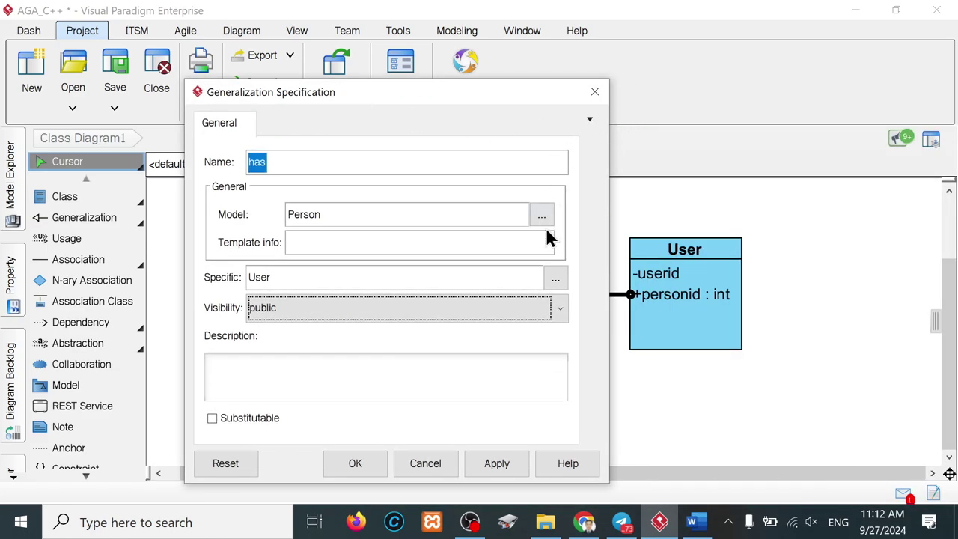
{"action": "left_click", "coordinate": [496, 468]}
{"action": "left_click", "coordinate": [363, 466]}
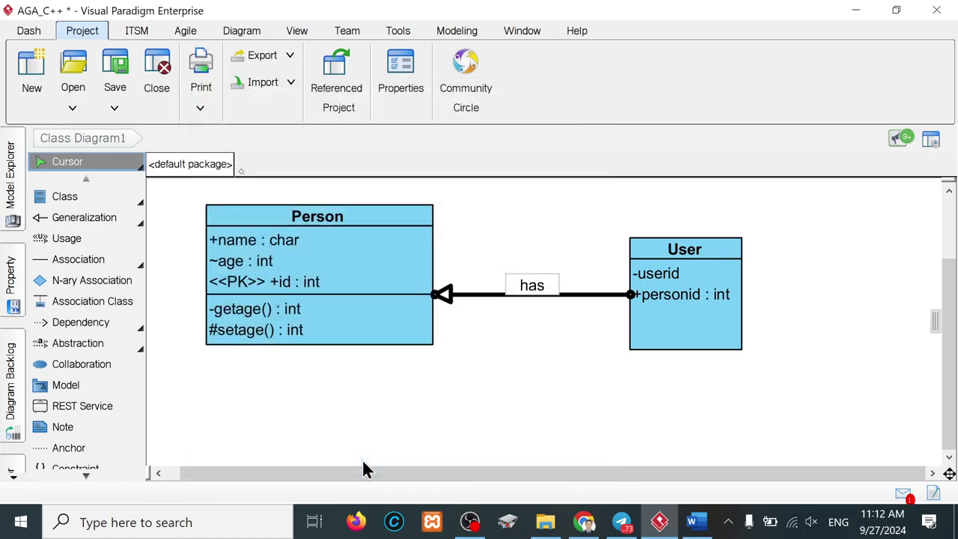
{"action": "right_click", "coordinate": [475, 291]}
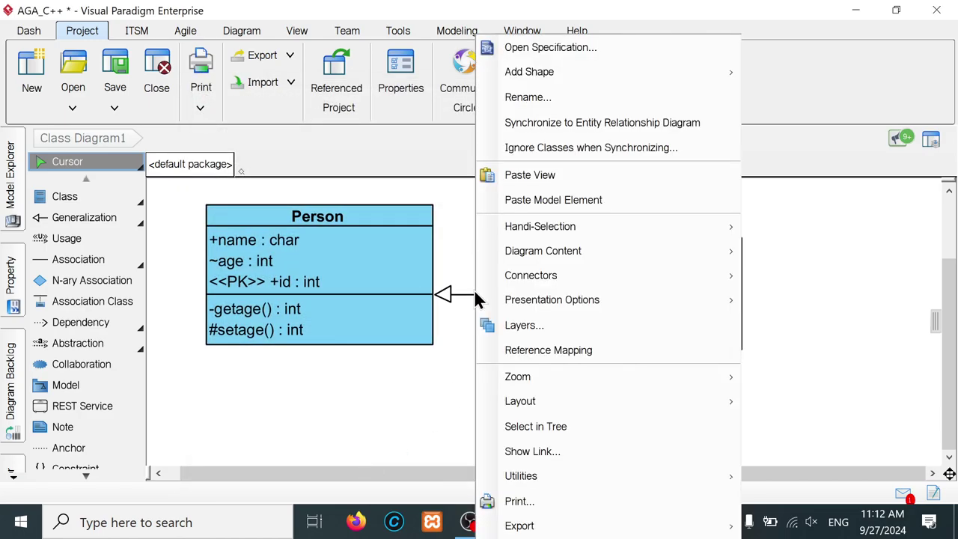
{"action": "left_click", "coordinate": [934, 141]}
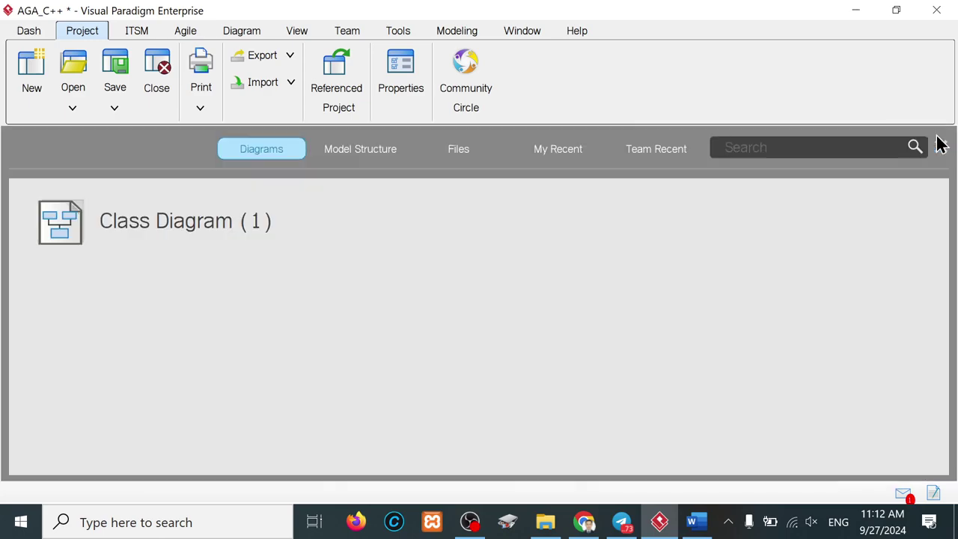
{"action": "double_click", "coordinate": [159, 305]}
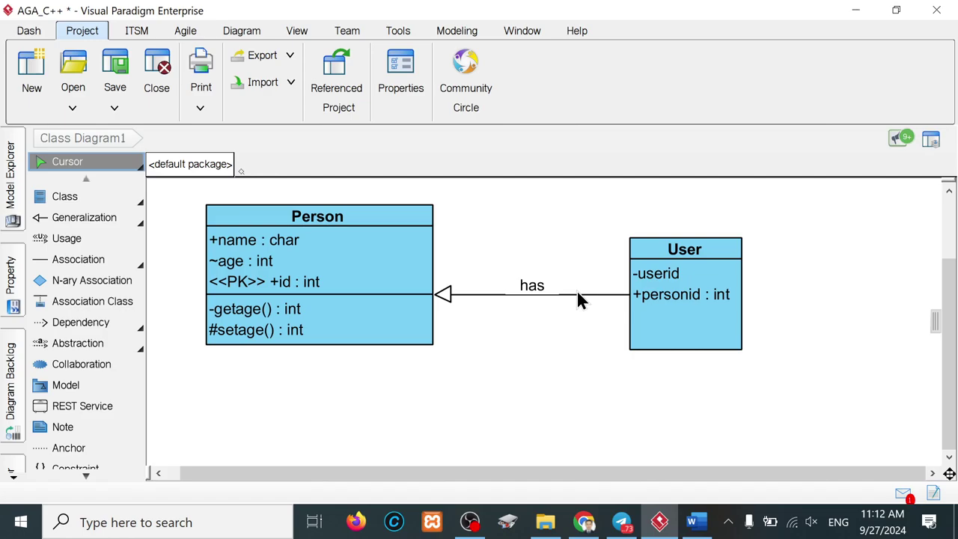
{"action": "left_click", "coordinate": [577, 297]}
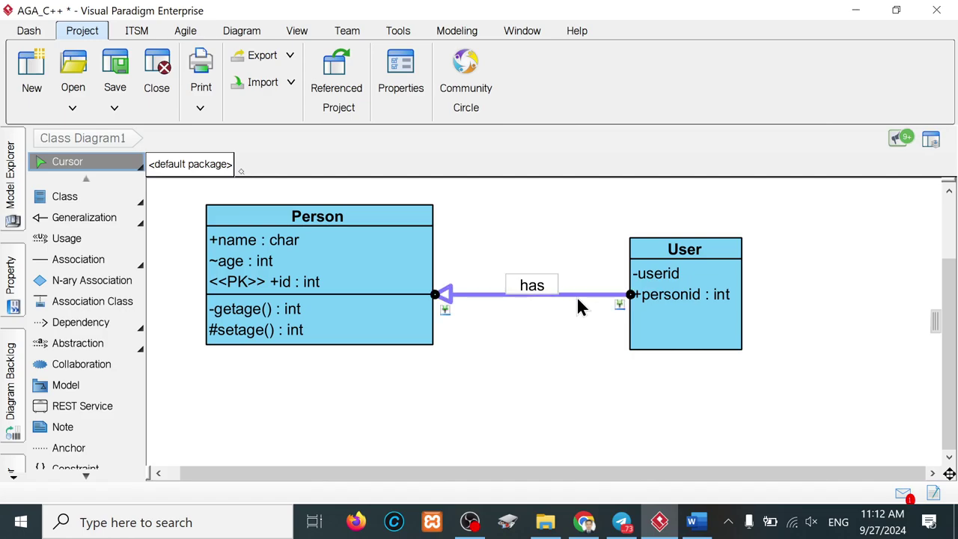
{"action": "right_click", "coordinate": [576, 296]}
{"action": "left_click", "coordinate": [407, 94]}
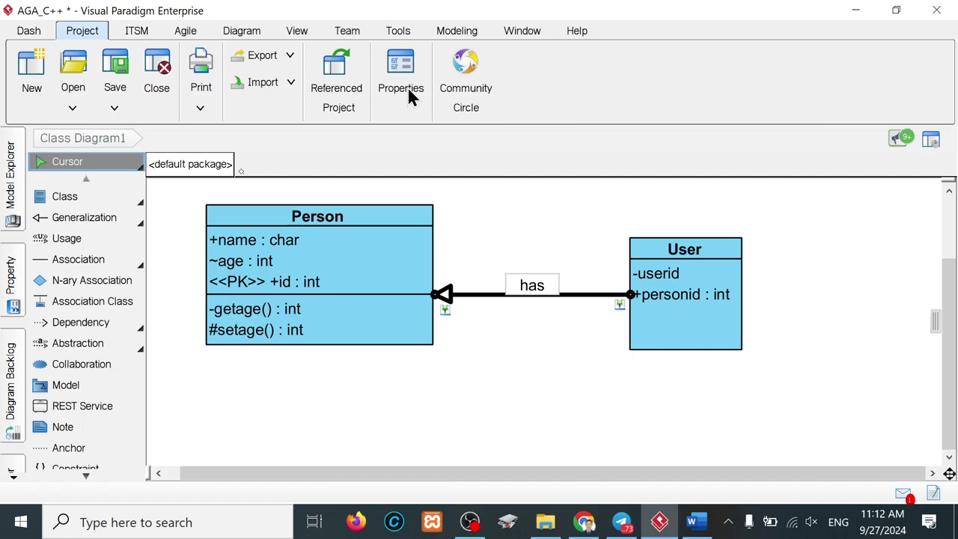
- Close Project Properties with OK and move the User class left, closer to Person
{"action": "left_click", "coordinate": [401, 84]}
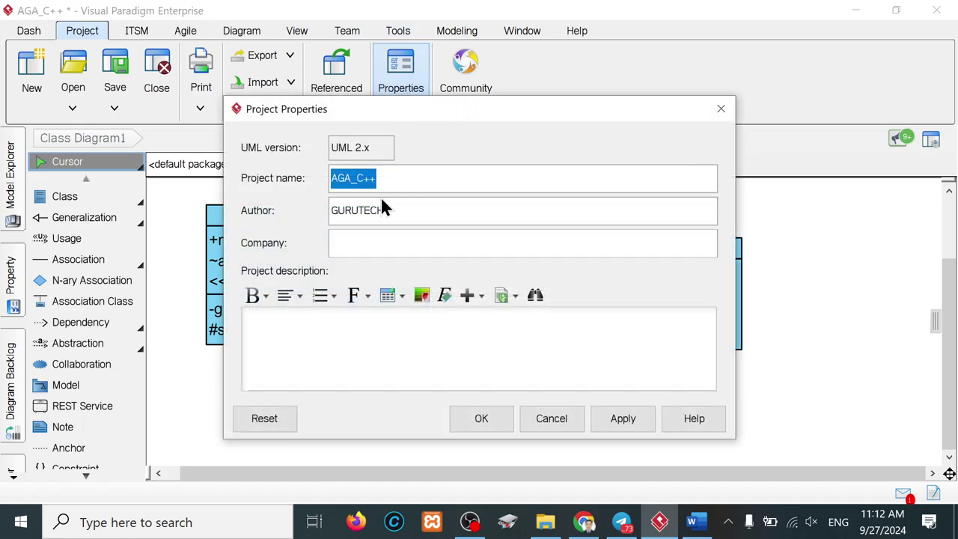
{"action": "left_click_drag", "start_coordinate": [562, 120], "coordinate": [591, 374]}
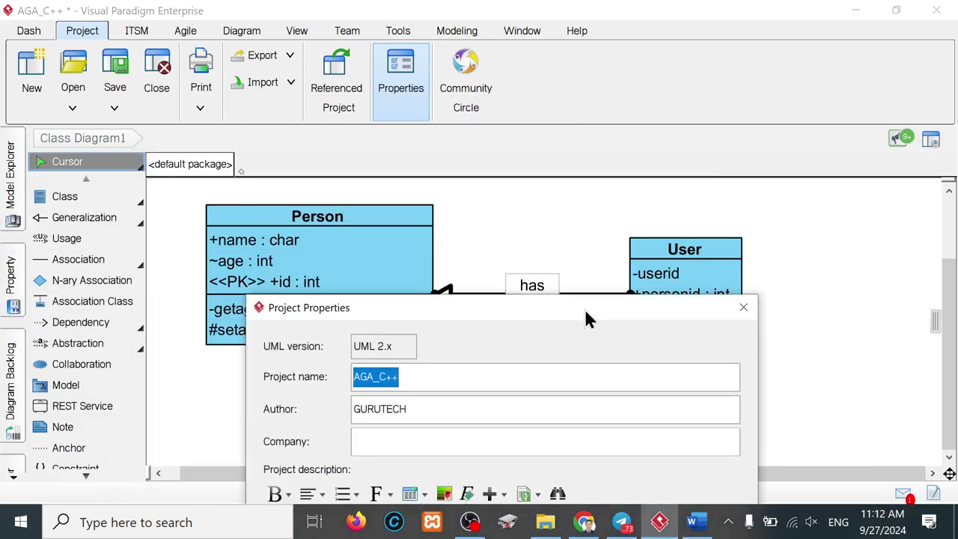
{"action": "left_click", "coordinate": [749, 363]}
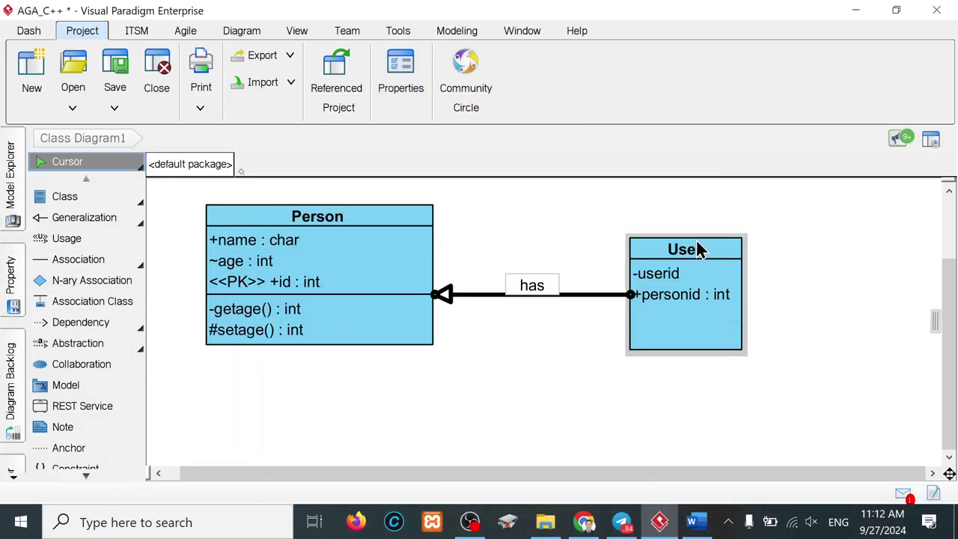
{"action": "mouse_move", "coordinate": [699, 250]}
{"action": "left_mouse_down"}
{"action": "mouse_move", "coordinate": [627, 232]}
{"action": "mouse_move", "coordinate": [666, 268]}
{"action": "mouse_move", "coordinate": [666, 248]}
{"action": "left_mouse_up"}
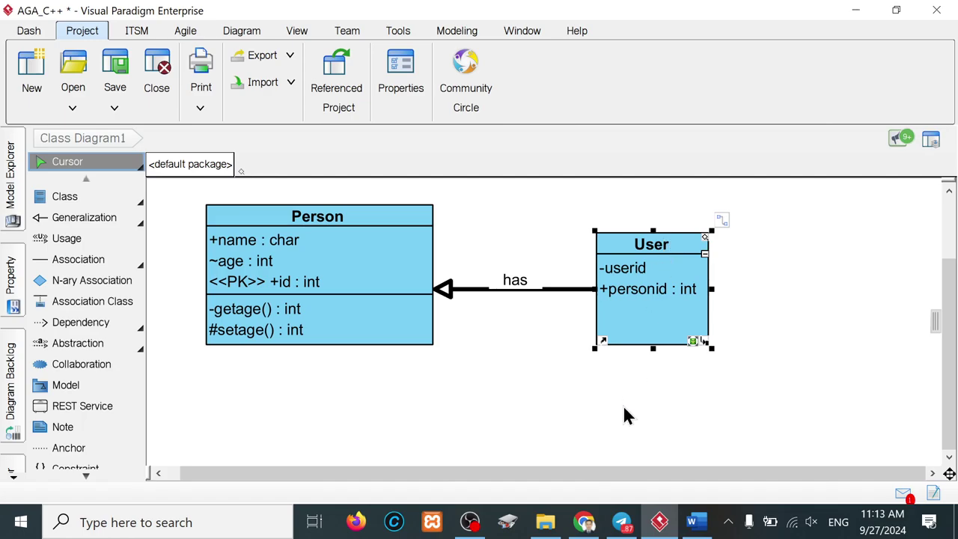
- Bring up Telegram and scroll through the General chat's shared files
{"action": "left_click", "coordinate": [623, 522]}
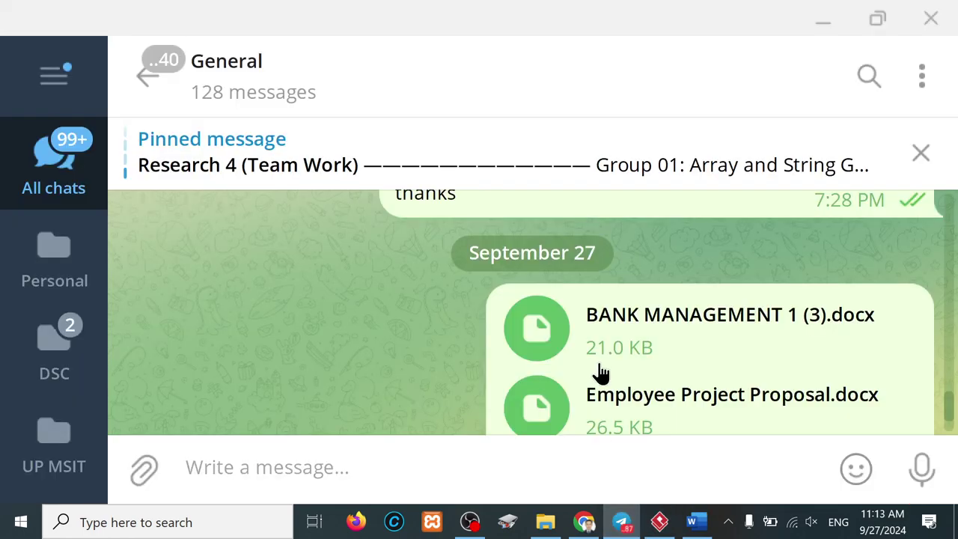
{"action": "scroll", "coordinate": [601, 372], "scroll_direction": "down", "scroll_amount": 5}
{"action": "scroll", "coordinate": [601, 372], "scroll_direction": "up", "scroll_amount": 3}
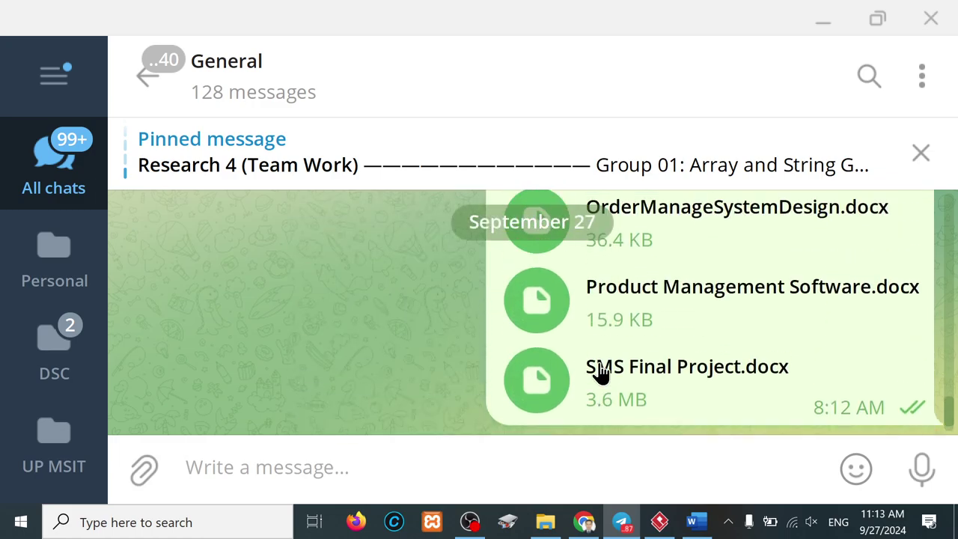
{"action": "scroll", "coordinate": [599, 370], "scroll_direction": "up", "scroll_amount": 2}
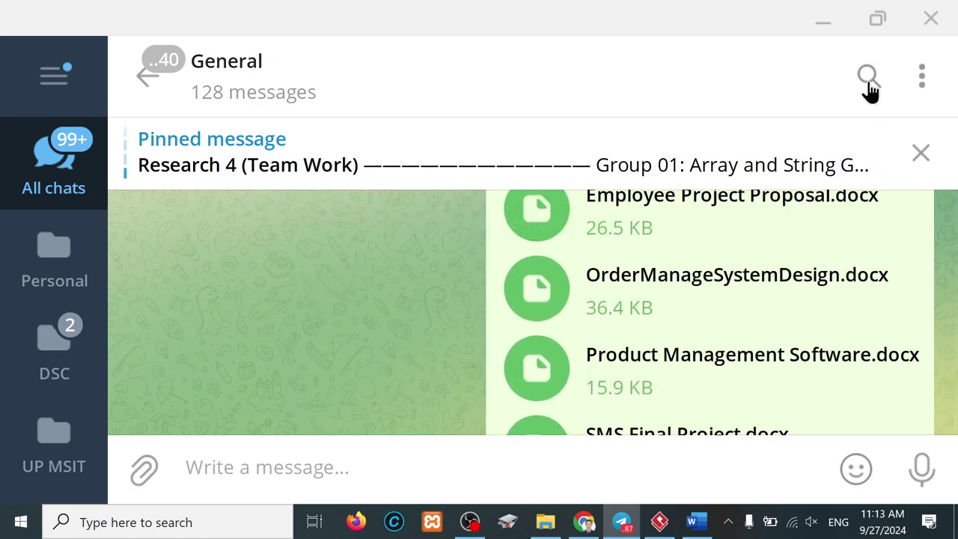
- Minimize Telegram, Visual Paradigm and Word, close File Explorer, and close Chrome choosing Leave
{"action": "left_click", "coordinate": [825, 24]}
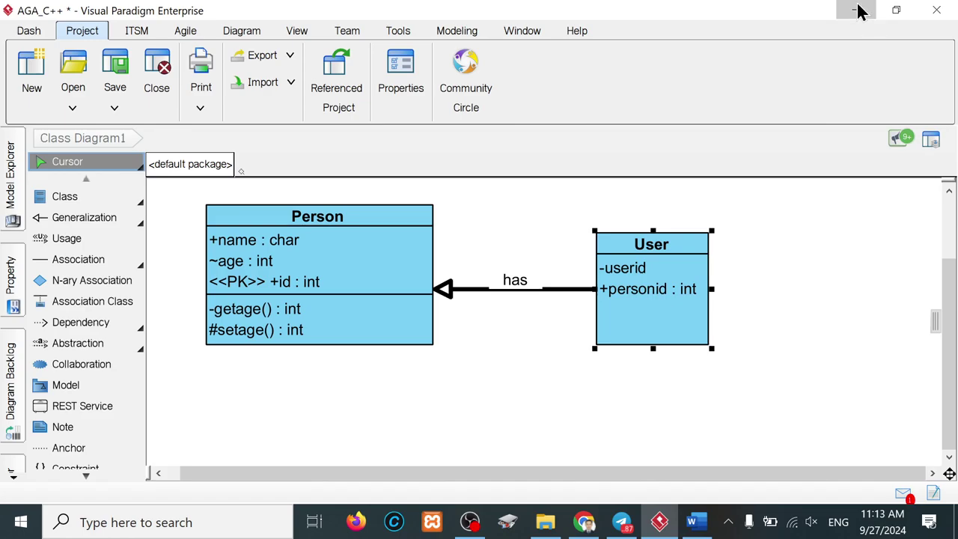
{"action": "left_click", "coordinate": [857, 9]}
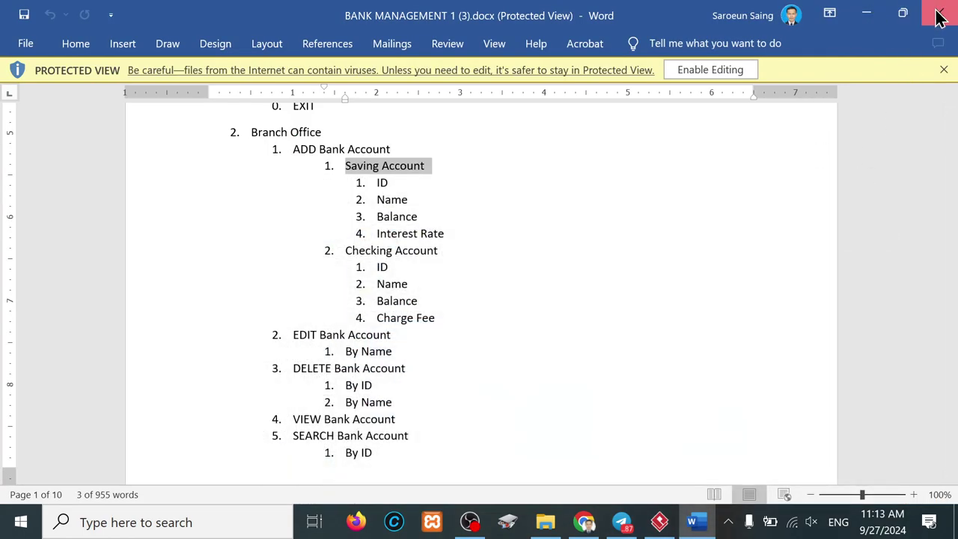
{"action": "left_click", "coordinate": [872, 14]}
{"action": "left_click", "coordinate": [796, 103]}
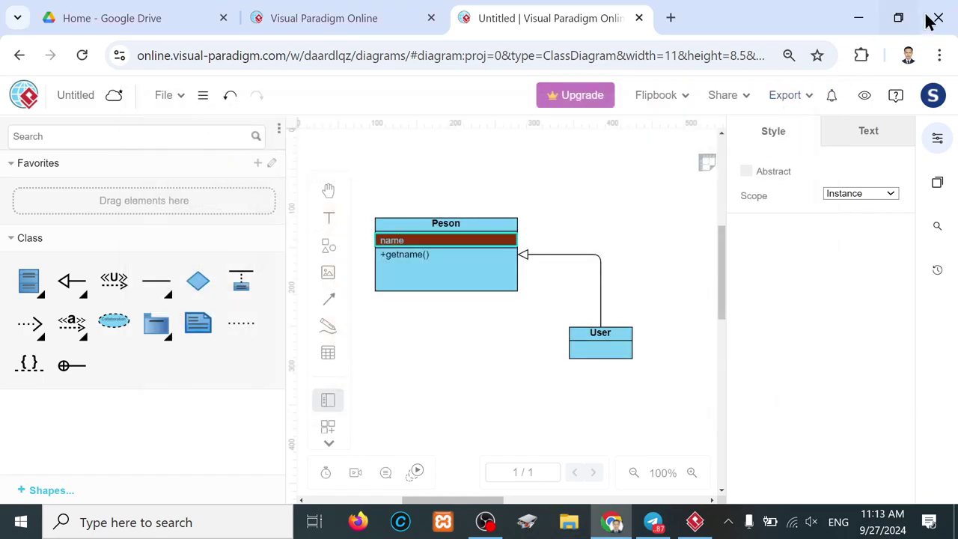
{"action": "left_click", "coordinate": [938, 18]}
{"action": "left_click", "coordinate": [557, 171]}
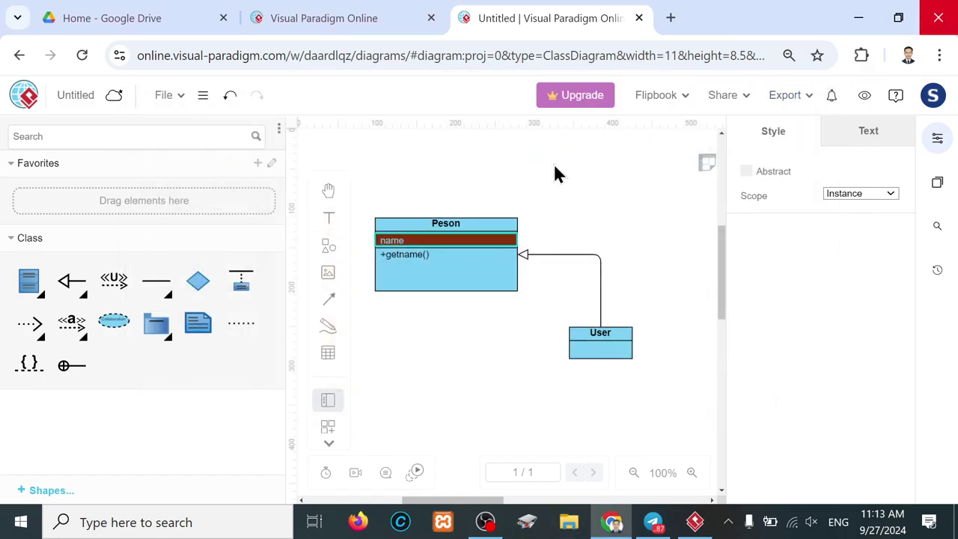
- Change Windows display scaling from 175% to 125% (Recommended) in Display settings, then close Settings
{"action": "right_click", "coordinate": [807, 98]}
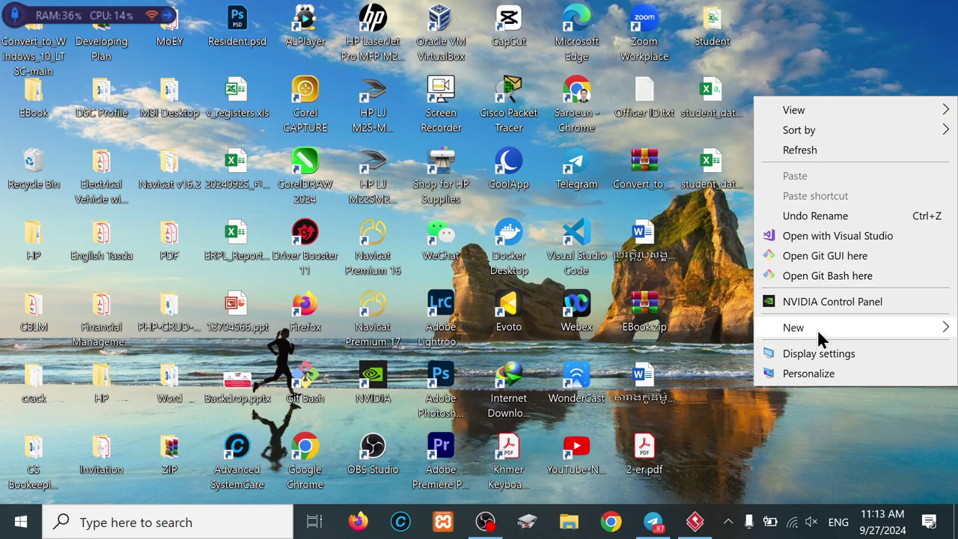
{"action": "left_click", "coordinate": [821, 358]}
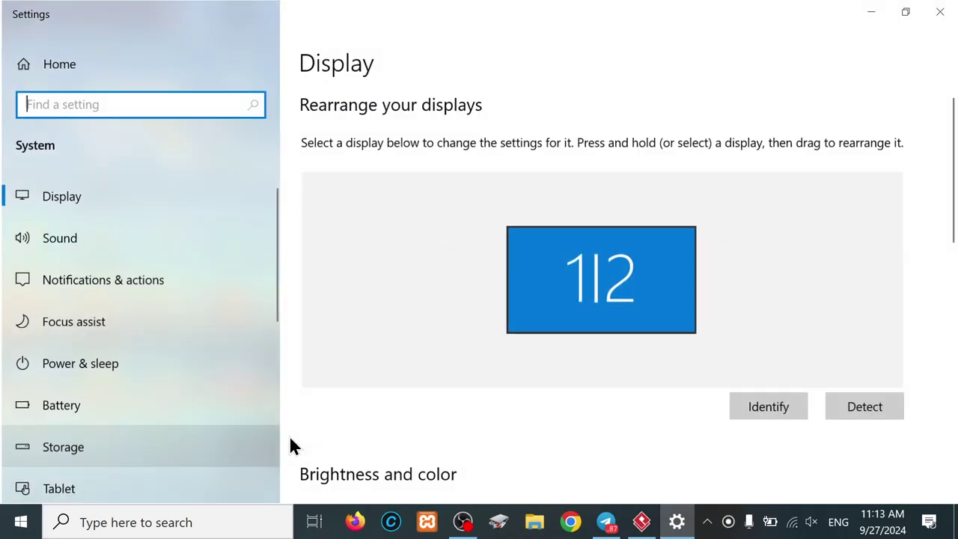
{"action": "scroll", "coordinate": [573, 329], "scroll_direction": "down", "scroll_amount": 10}
{"action": "scroll", "coordinate": [558, 247], "scroll_direction": "up", "scroll_amount": 3}
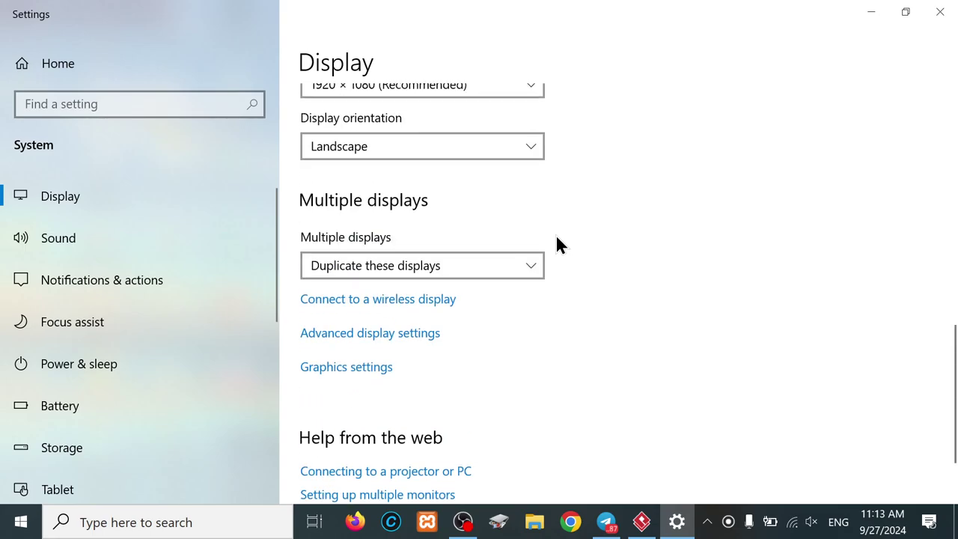
{"action": "scroll", "coordinate": [555, 240], "scroll_direction": "up", "scroll_amount": 2}
{"action": "left_click", "coordinate": [527, 184]}
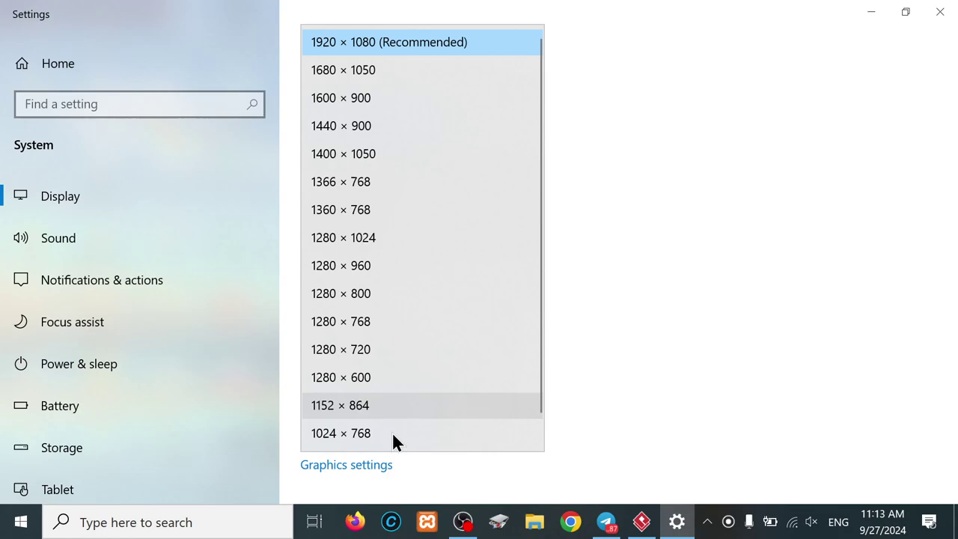
{"action": "left_click", "coordinate": [729, 398]}
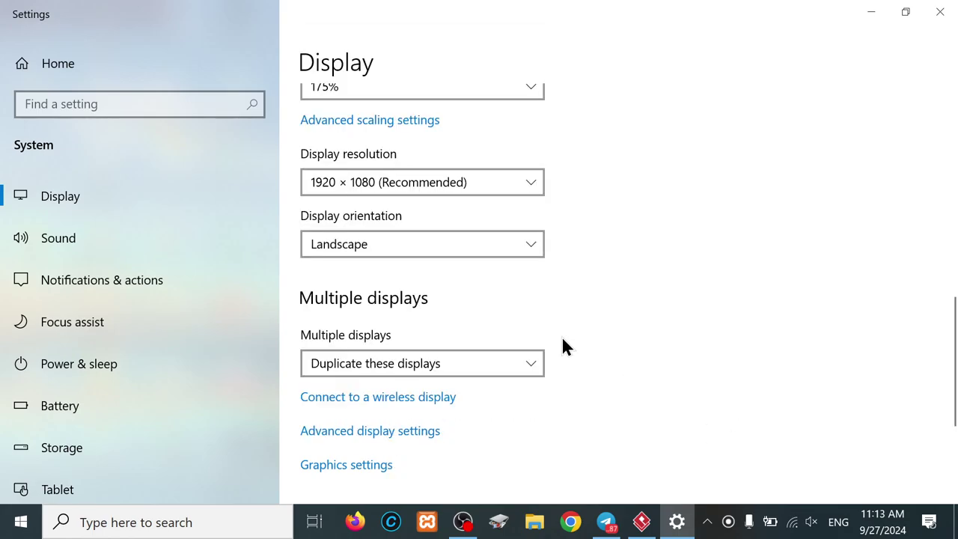
{"action": "left_click", "coordinate": [518, 89]}
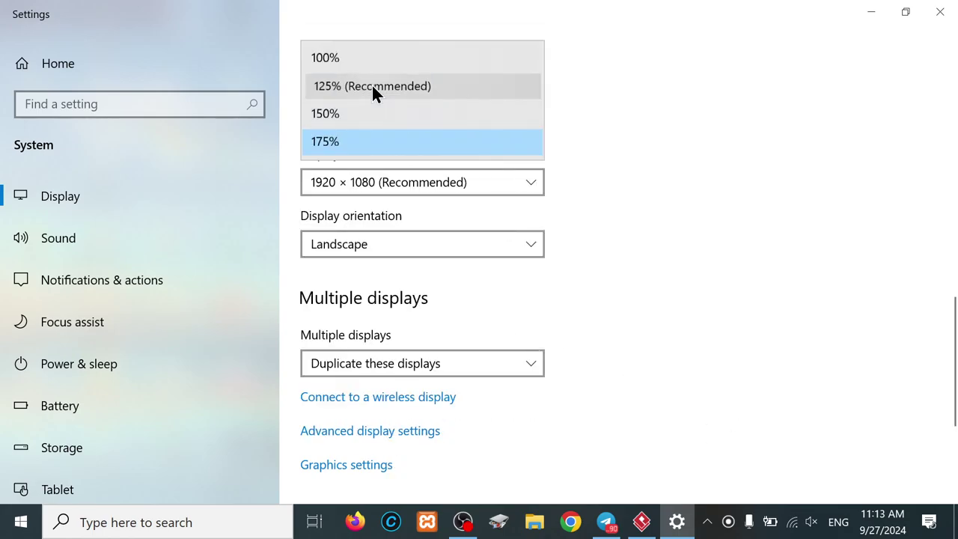
{"action": "left_click", "coordinate": [372, 86]}
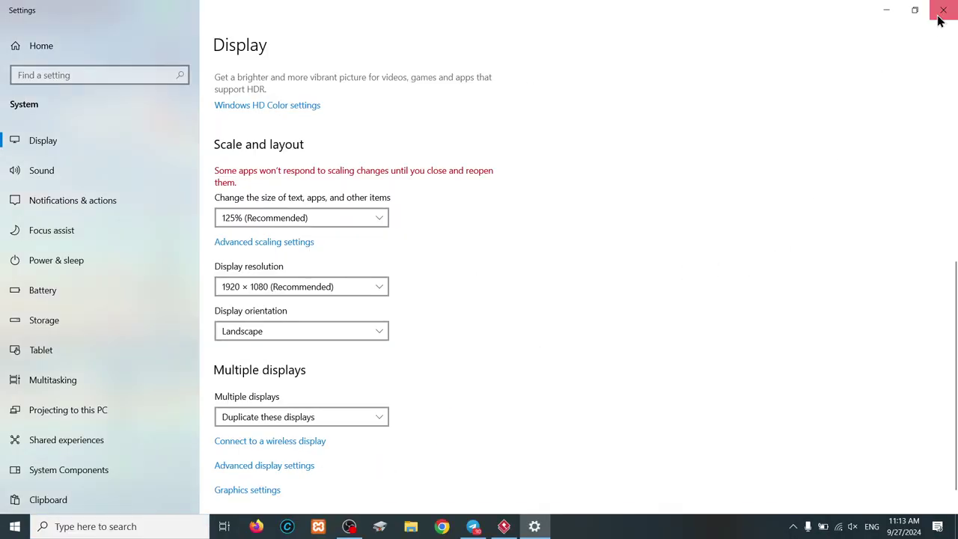
{"action": "left_click", "coordinate": [936, 17]}
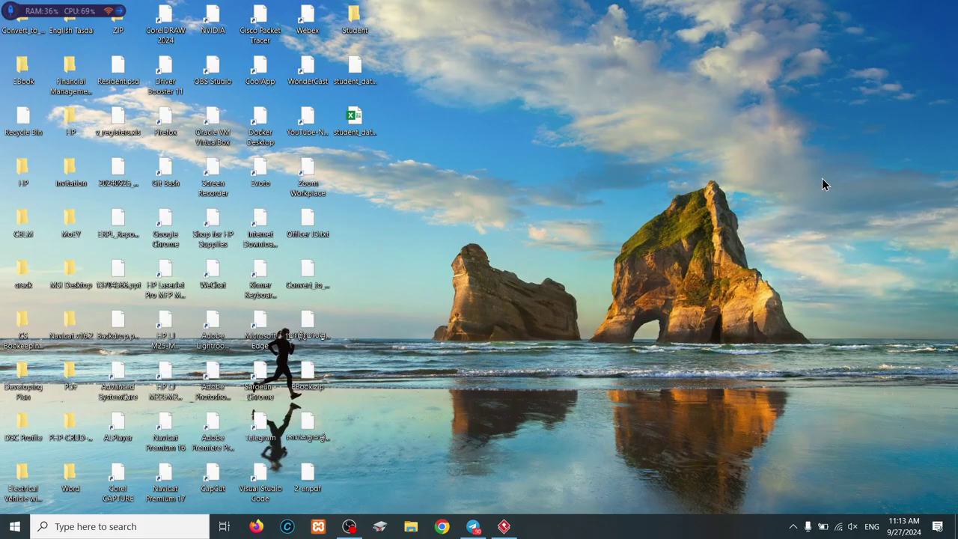
- Open the AGA-C++ group's General topic in Telegram and maximize the window
{"action": "left_click", "coordinate": [473, 528]}
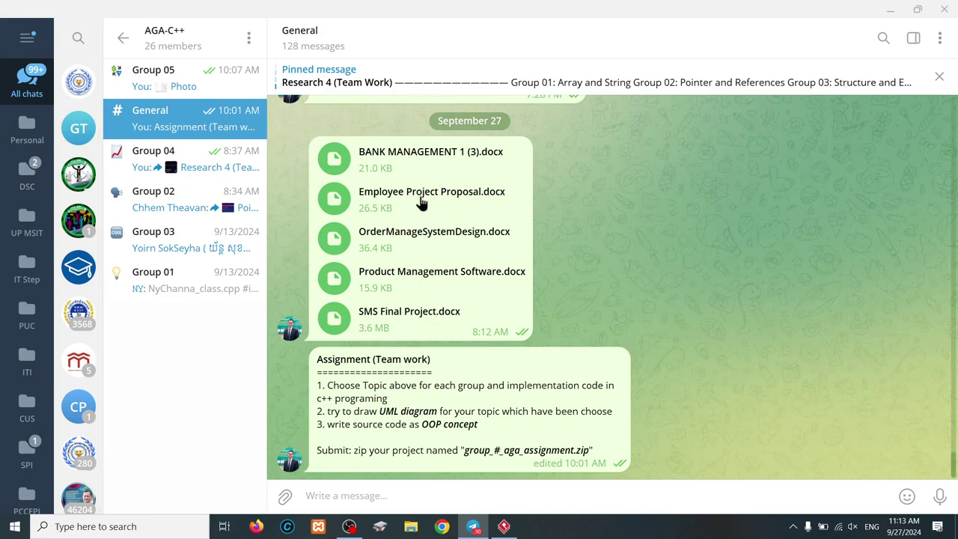
{"action": "left_click", "coordinate": [78, 41]}
{"action": "left_click", "coordinate": [110, 46]}
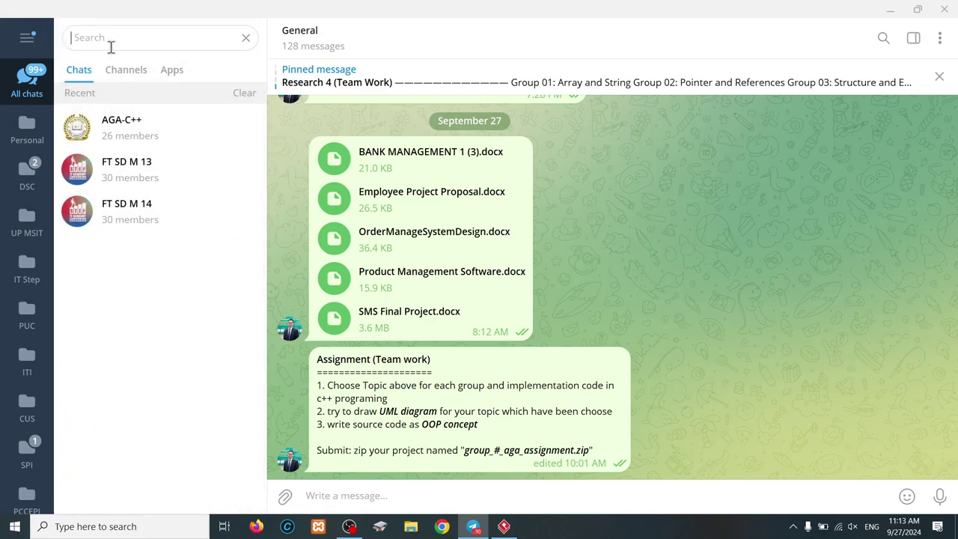
{"action": "left_click", "coordinate": [140, 128]}
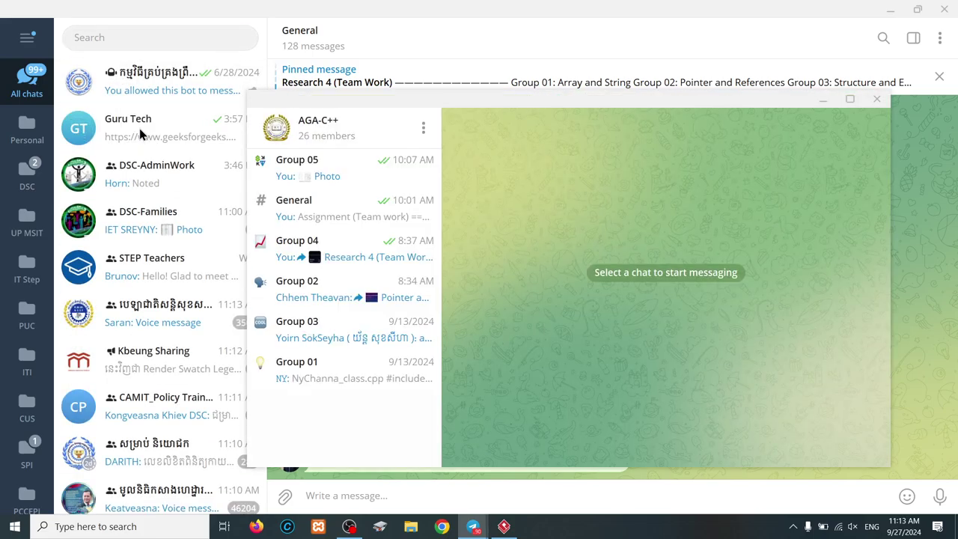
{"action": "left_click", "coordinate": [890, 9]}
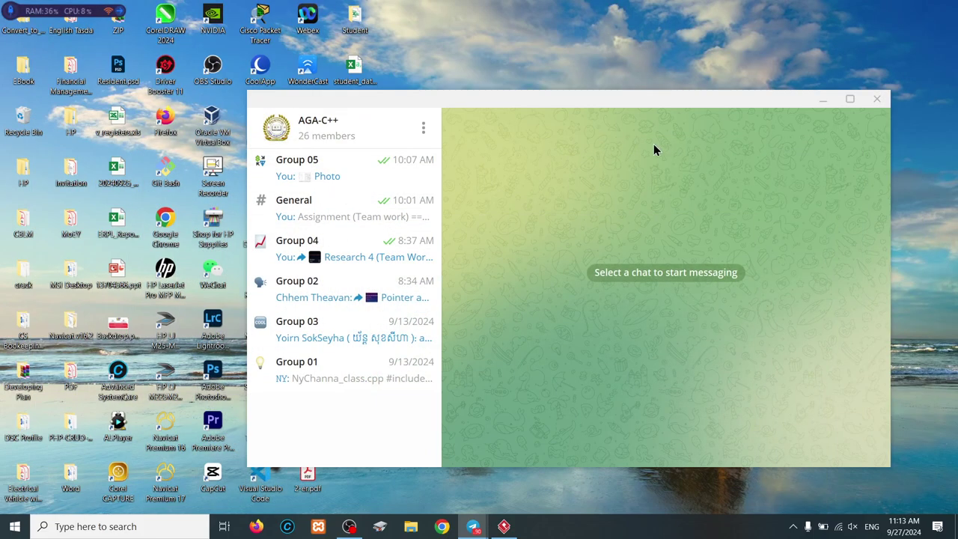
{"action": "left_click", "coordinate": [352, 218]}
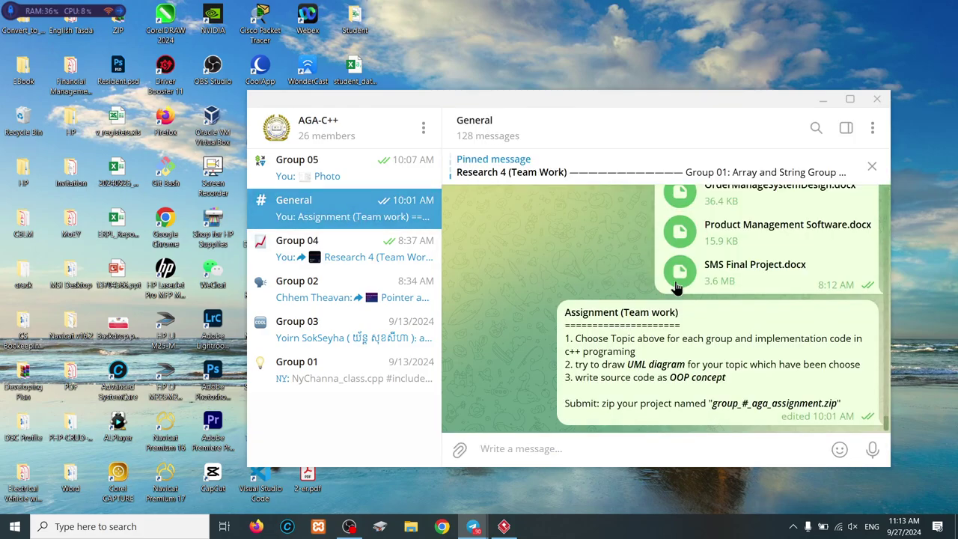
{"action": "scroll", "coordinate": [676, 289], "scroll_direction": "up", "scroll_amount": 3}
{"action": "left_click", "coordinate": [851, 98]}
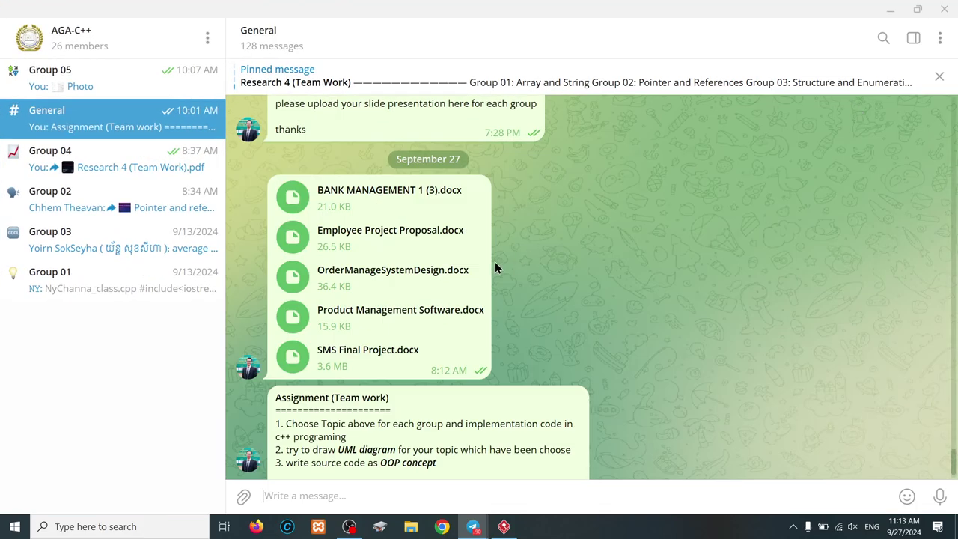
- Select the three Assignment (Team work) instruction lines and heart-react to the shared files message
{"action": "double_click", "coordinate": [367, 320]}
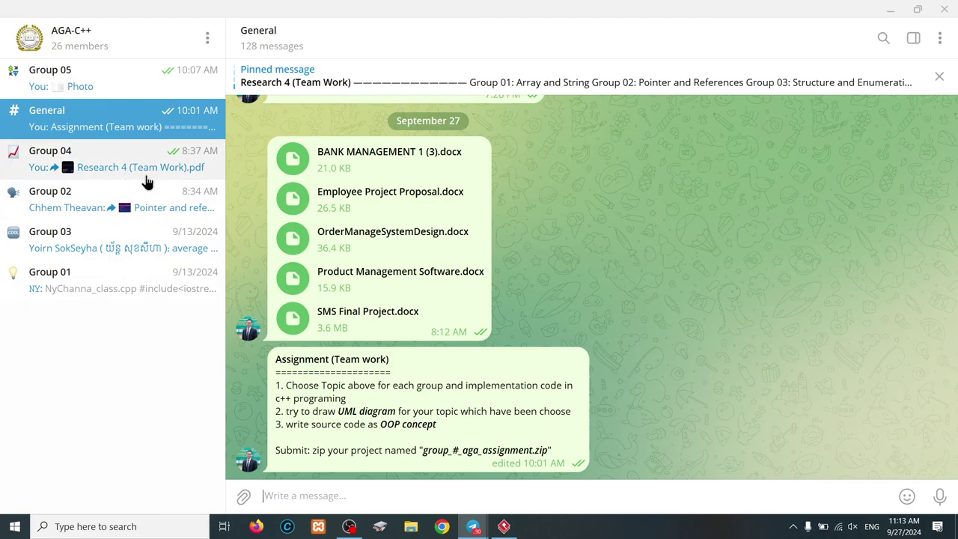
{"action": "mouse_move", "coordinate": [312, 380]}
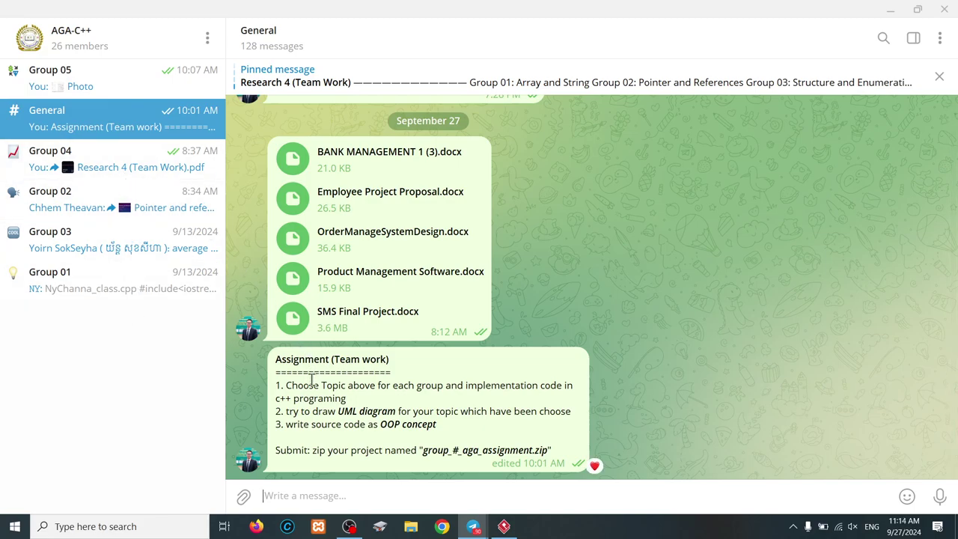
{"action": "left_click_drag", "start_coordinate": [284, 385], "coordinate": [562, 385]}
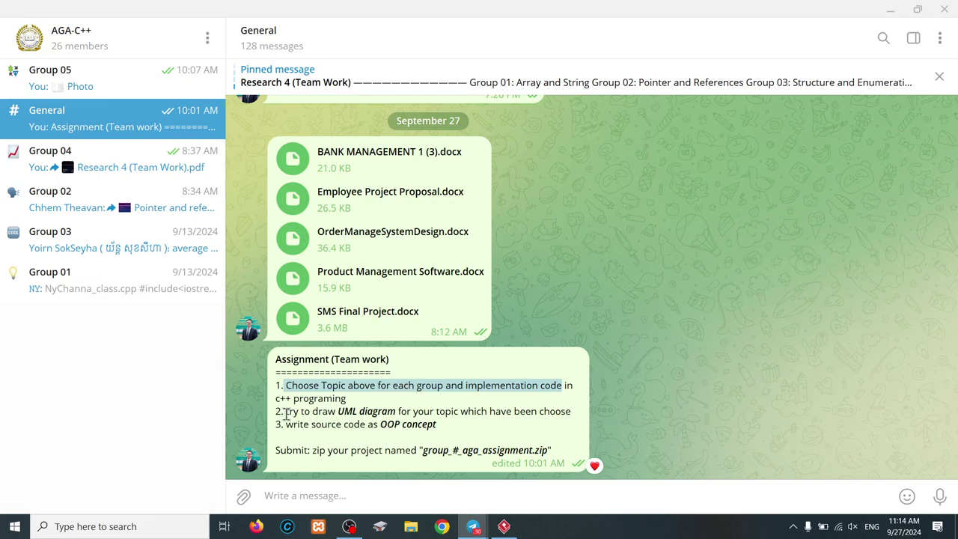
{"action": "left_click_drag", "start_coordinate": [286, 411], "coordinate": [403, 411]}
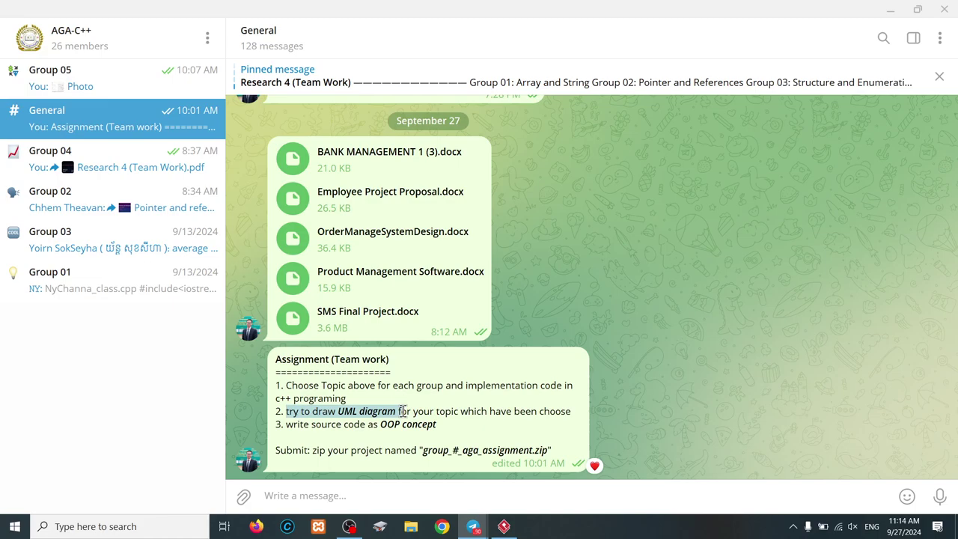
{"action": "left_click_drag", "start_coordinate": [287, 425], "coordinate": [450, 425]}
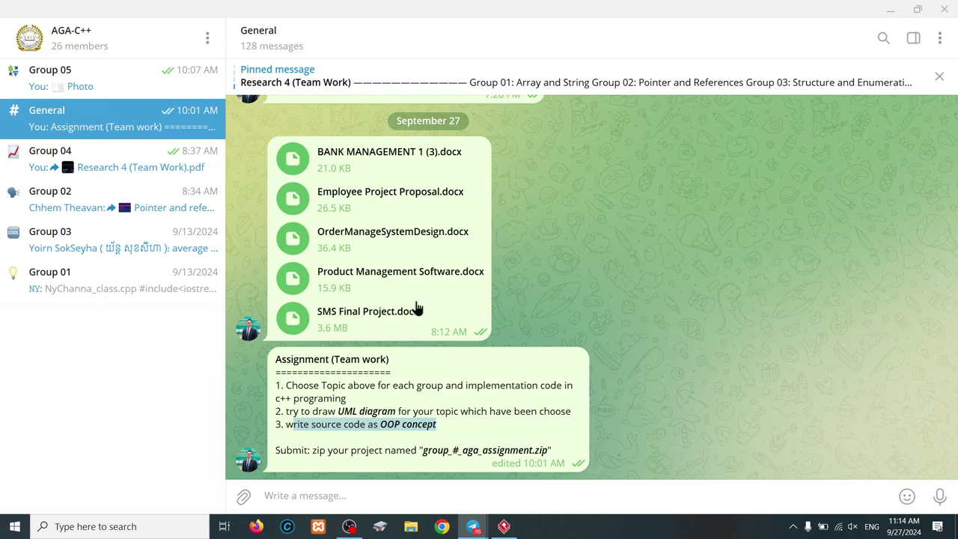
{"action": "double_click", "coordinate": [350, 150]}
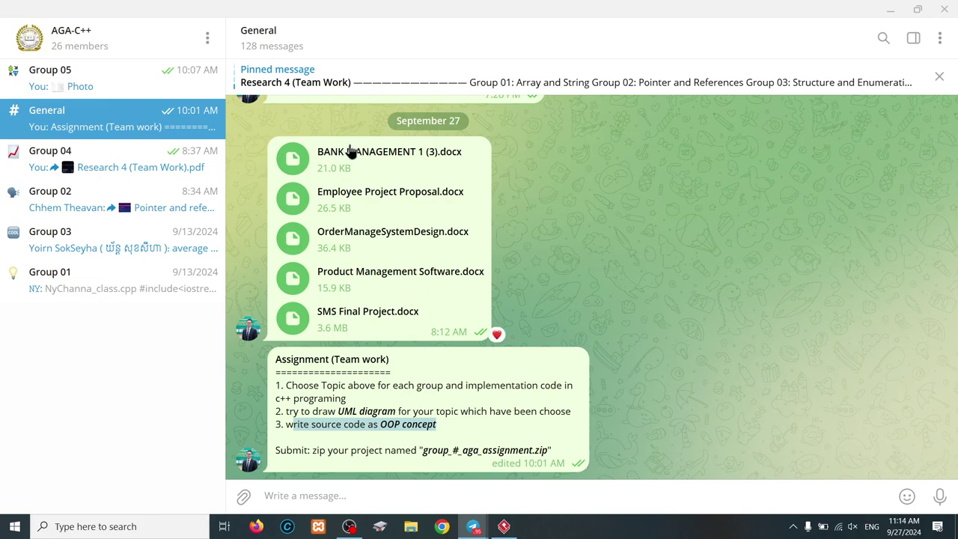